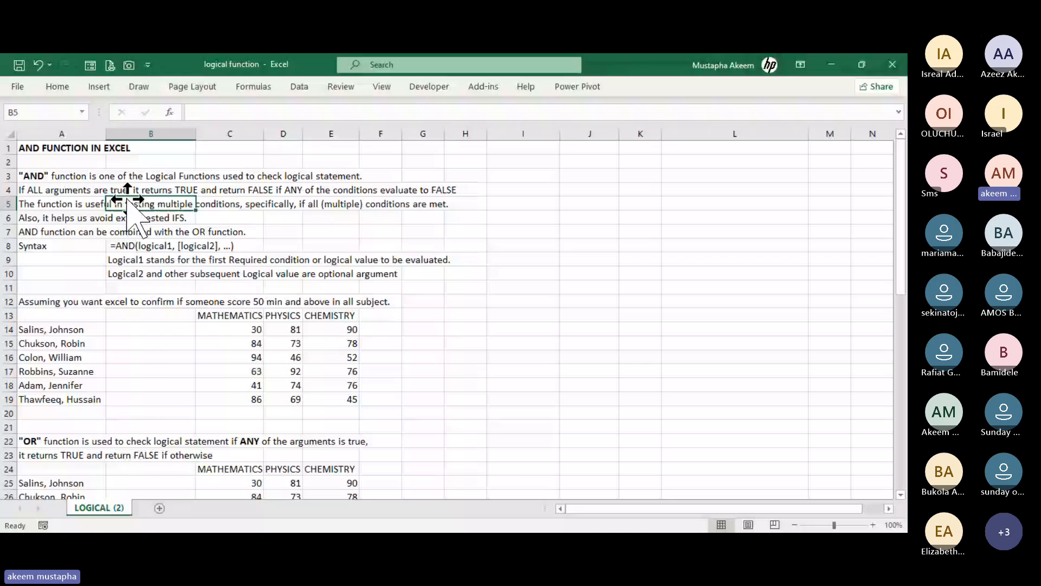
Look over the AND function notes and the subject scores in C13:E19.
{"action": "key", "text": "ctrl+Home"}
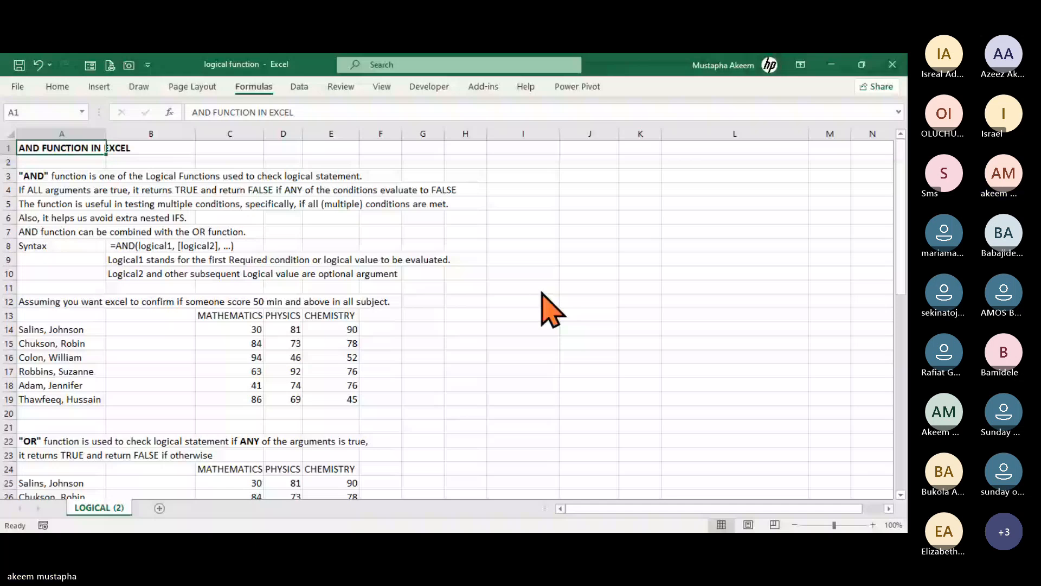
{"action": "left_click", "coordinate": [151, 218]}
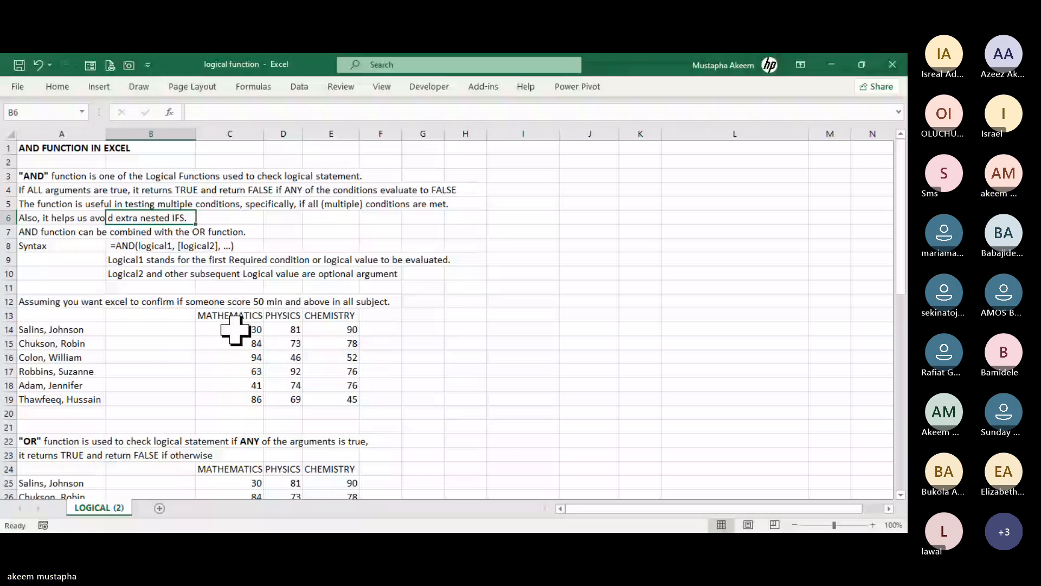
{"action": "left_click", "coordinate": [46, 331]}
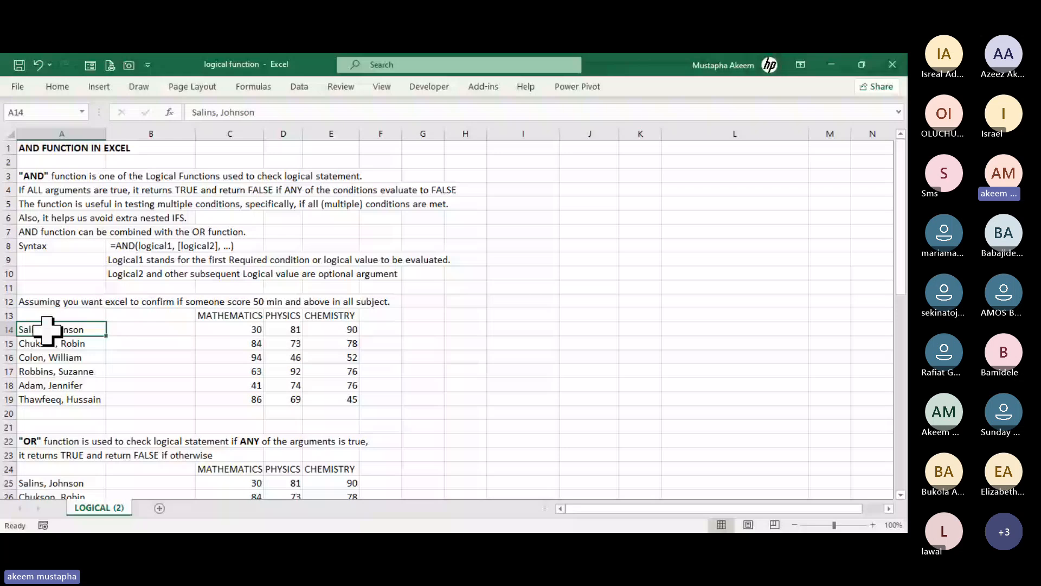
{"action": "left_click", "coordinate": [254, 316]}
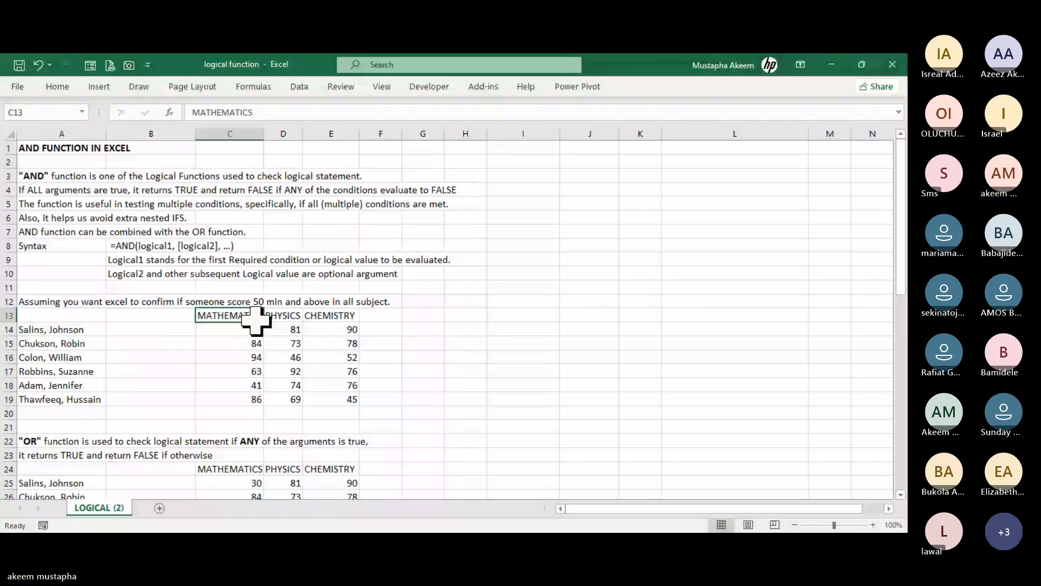
{"action": "left_click_drag", "start_coordinate": [256, 320], "coordinate": [342, 395]}
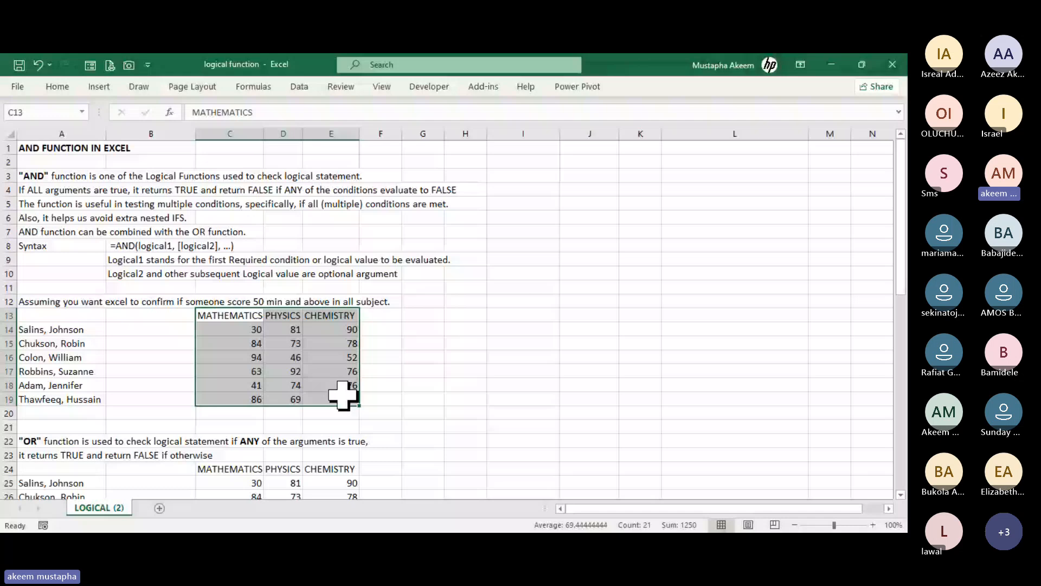
Enter the formula =AND(C14>=50,D14>=50,E14>=50) in F14 to test the first student's three scores.
{"action": "left_click", "coordinate": [391, 331]}
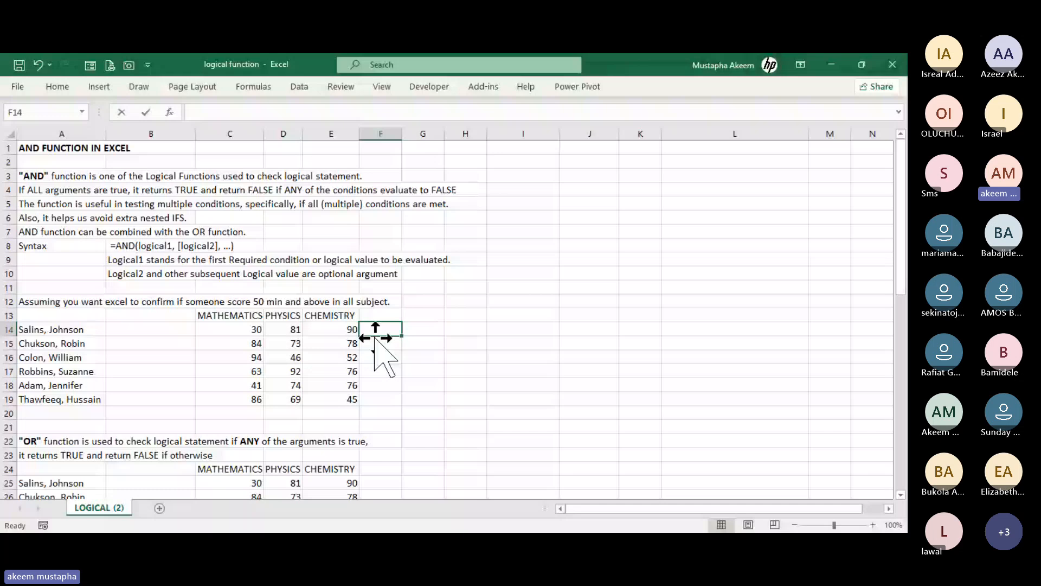
{"action": "type", "text": "=AND("}
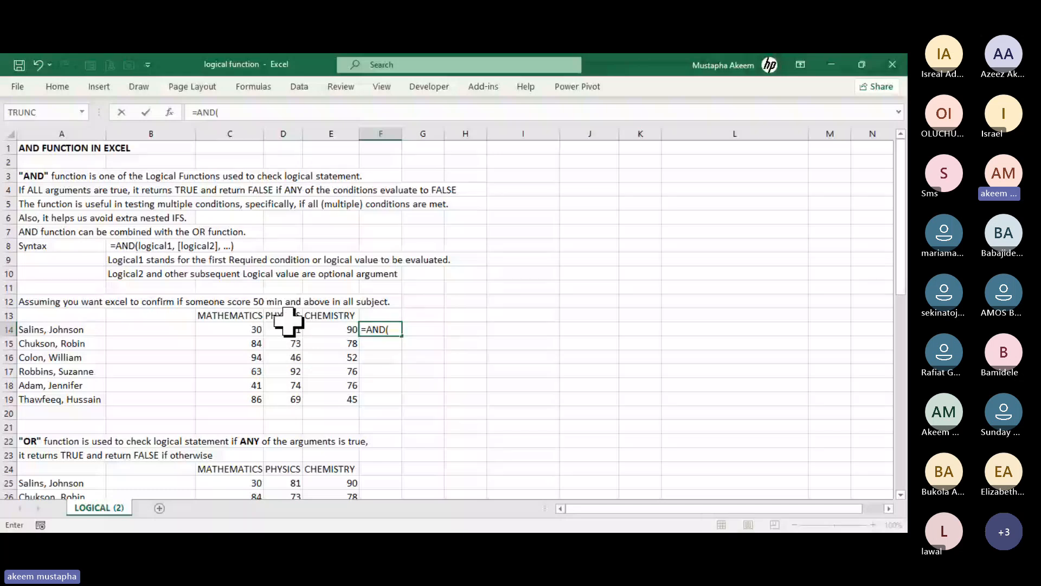
{"action": "left_click", "coordinate": [249, 331]}
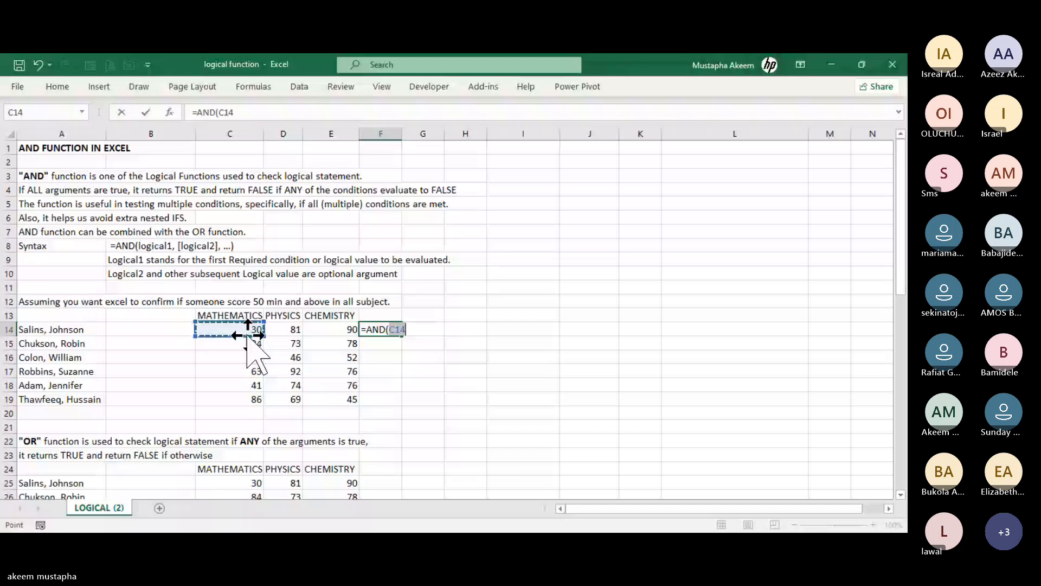
{"action": "type", "text": ">"}
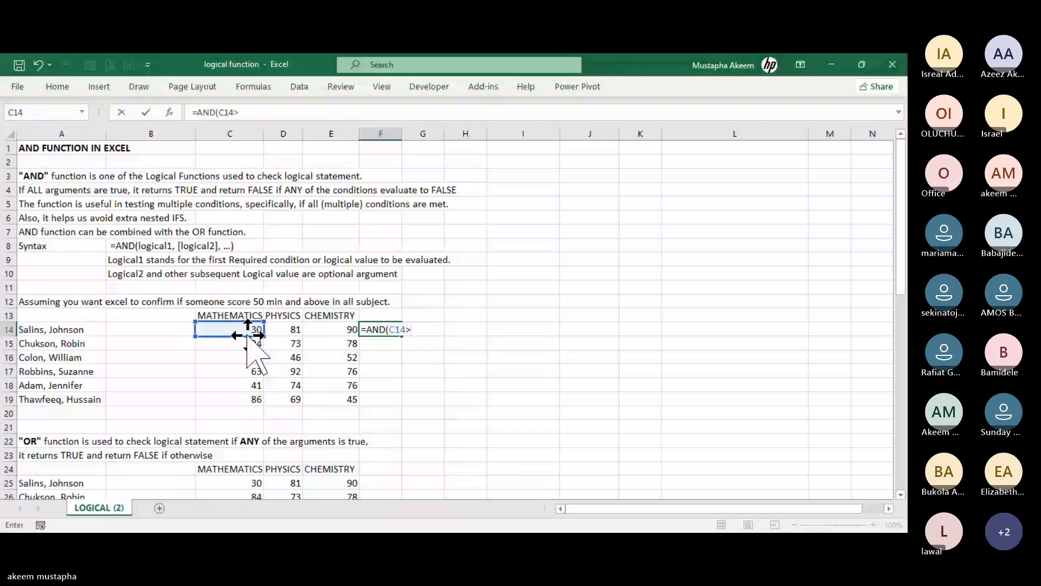
{"action": "type", "text": "=5"}
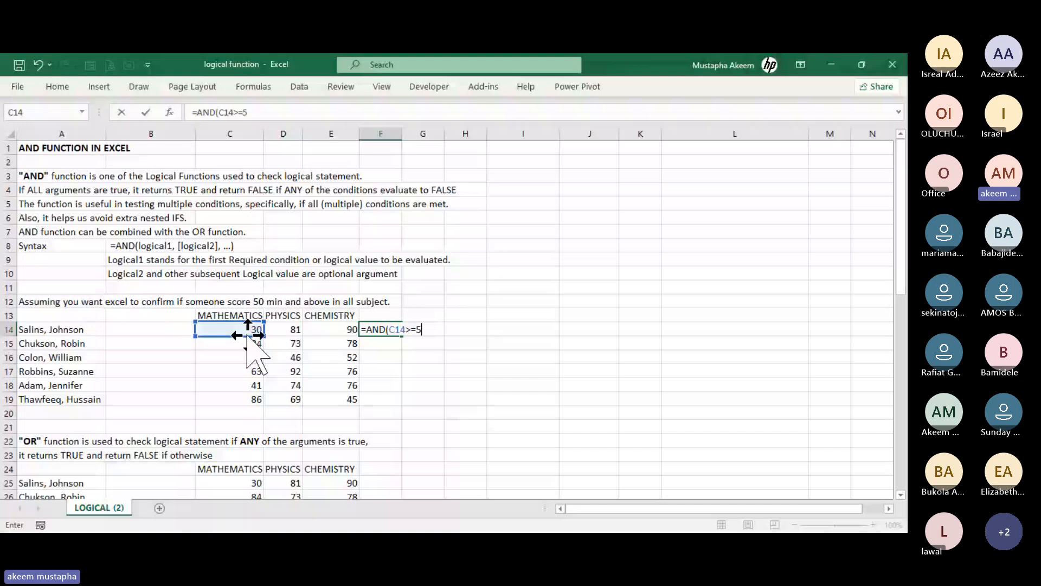
{"action": "type", "text": "0,"}
{"action": "left_click", "coordinate": [279, 332]}
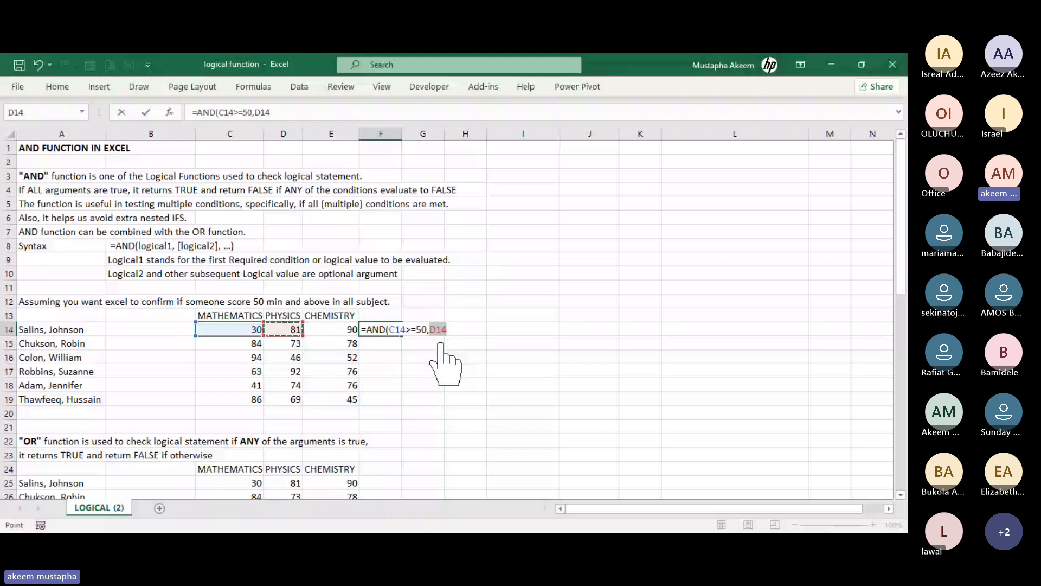
{"action": "left_click", "coordinate": [296, 112]}
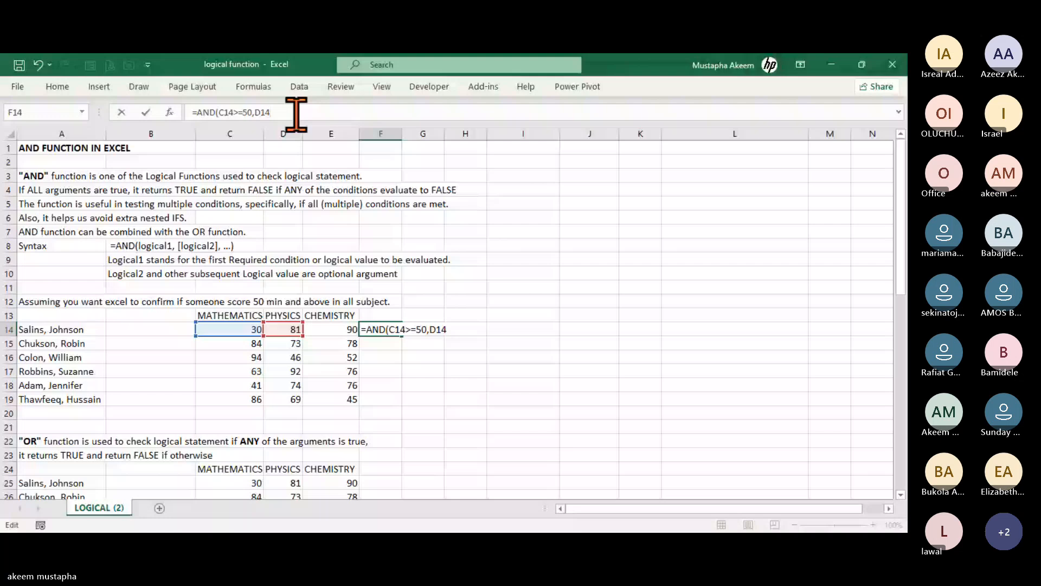
{"action": "type", "text": ">=50,"}
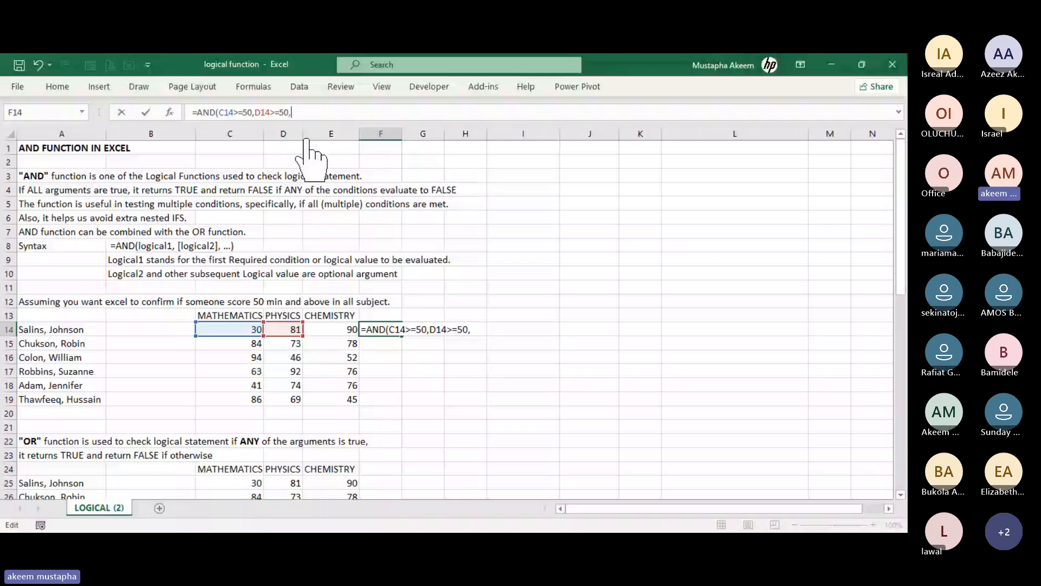
{"action": "left_click", "coordinate": [329, 330]}
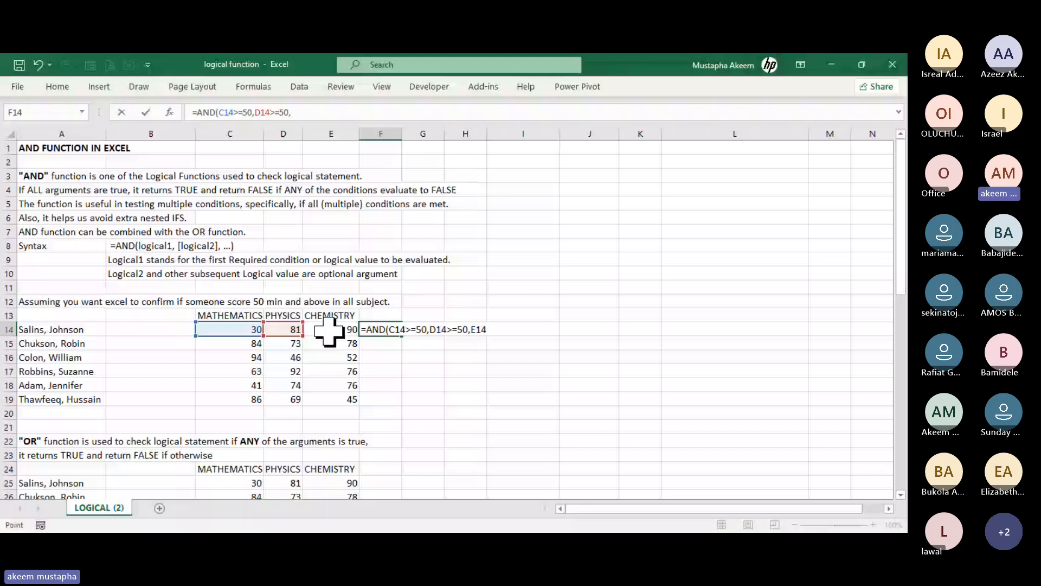
{"action": "type", "text": ">="}
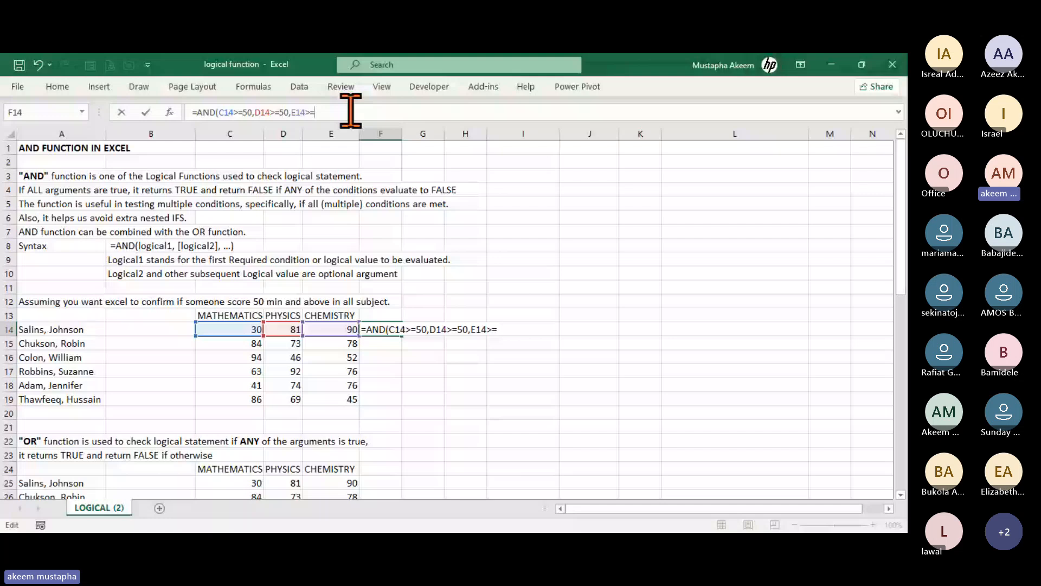
{"action": "type", "text": "50)"}
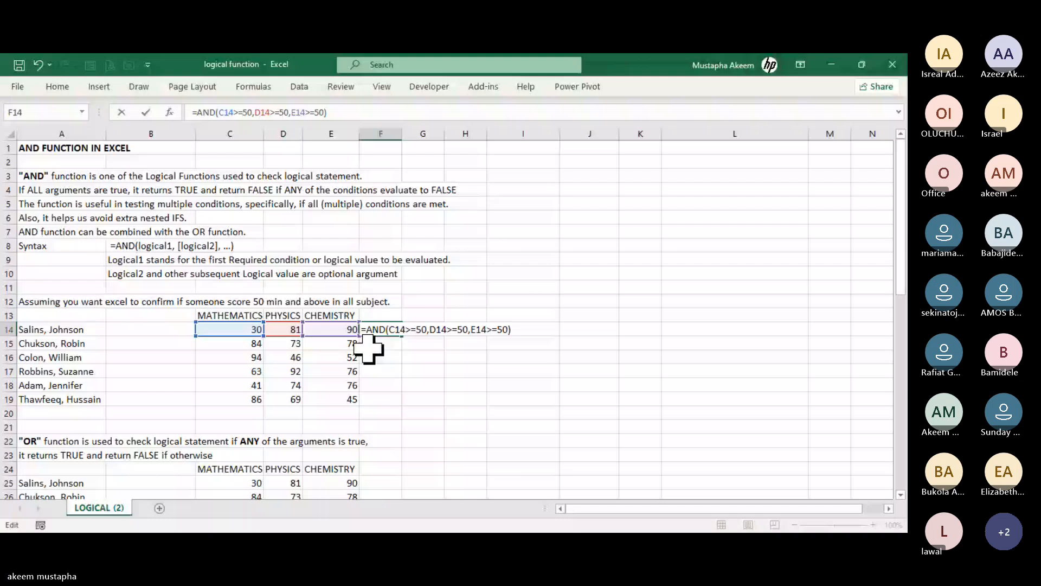
{"action": "key", "text": "ctrl+Return"}
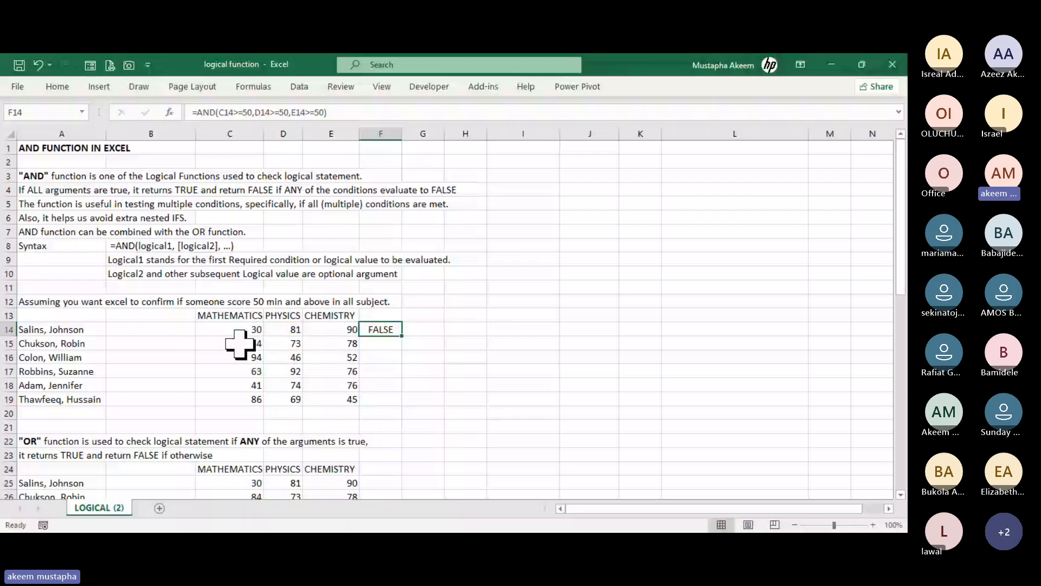
Check the first student's Mathematics score in C14 against the result in F14.
{"action": "key", "text": "Left"}
{"action": "key", "text": "Left"}
{"action": "key", "text": "Left"}
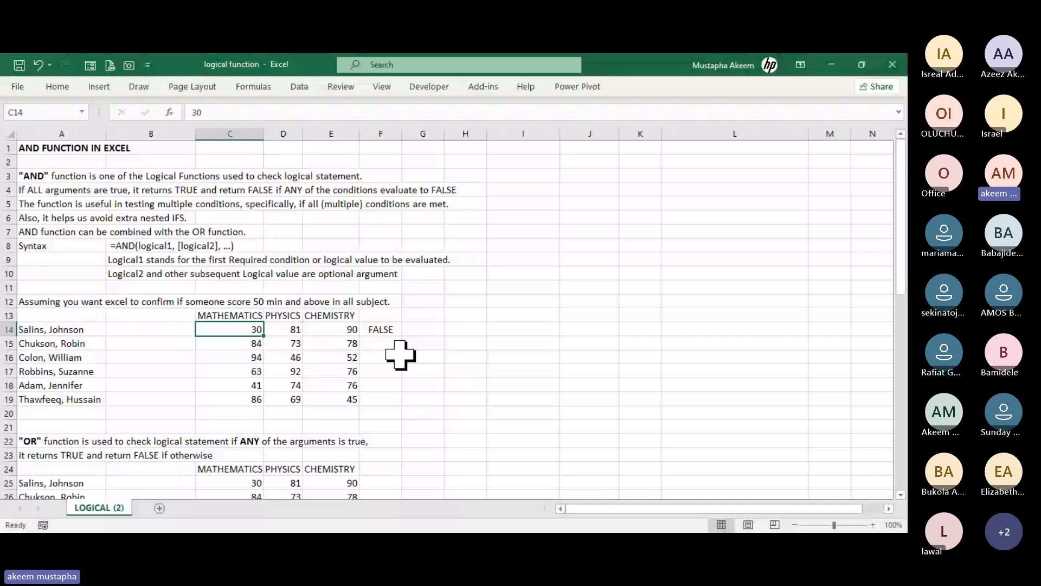
Enter the formula =AND(C15>49,D15>49,E15>49) in F15 to test the second student's three scores.
{"action": "left_click", "coordinate": [399, 344]}
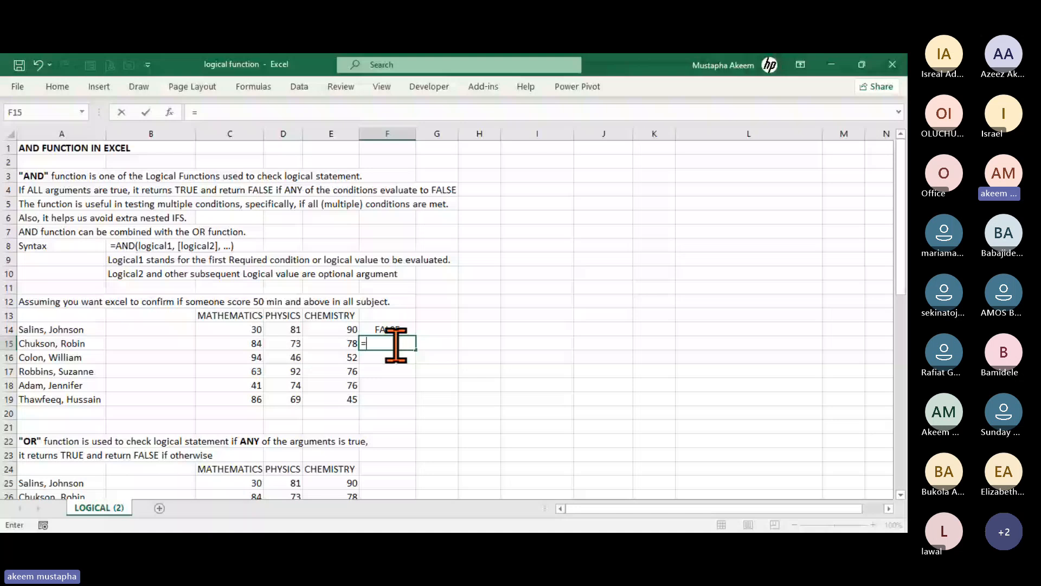
{"action": "type", "text": "and("}
{"action": "left_click", "coordinate": [230, 343]}
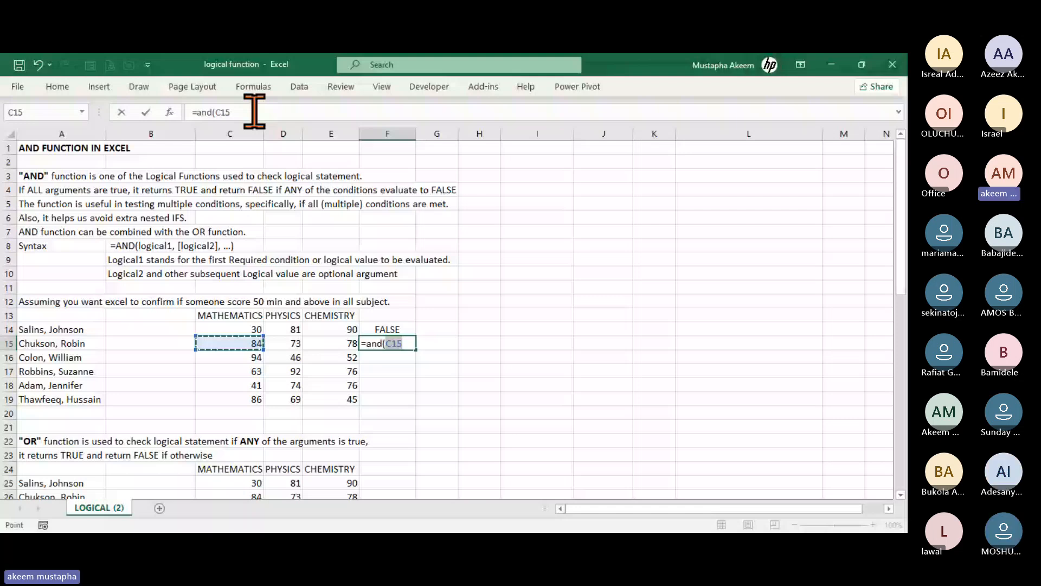
{"action": "type", "text": ">=50,"}
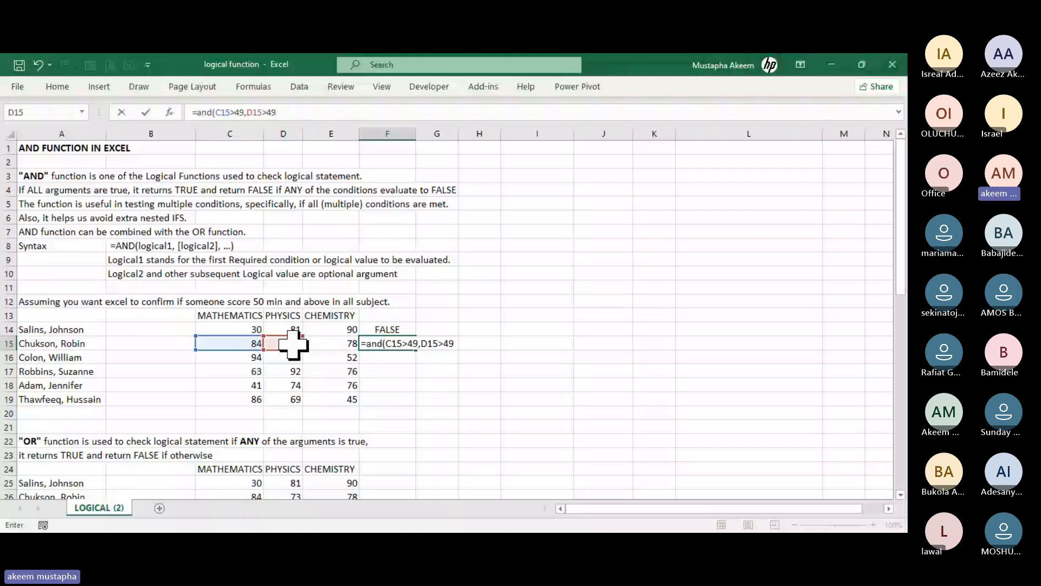
{"action": "type", "text": "m"}
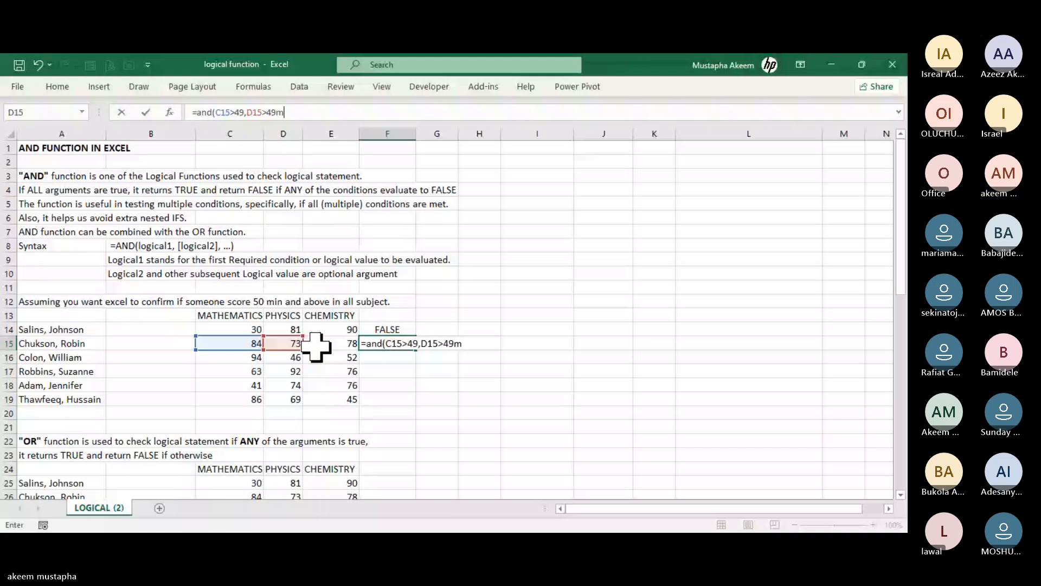
{"action": "key", "text": "BackSpace"}
{"action": "type", "text": ","}
{"action": "left_click", "coordinate": [333, 345]}
{"action": "type", "text": ">"}
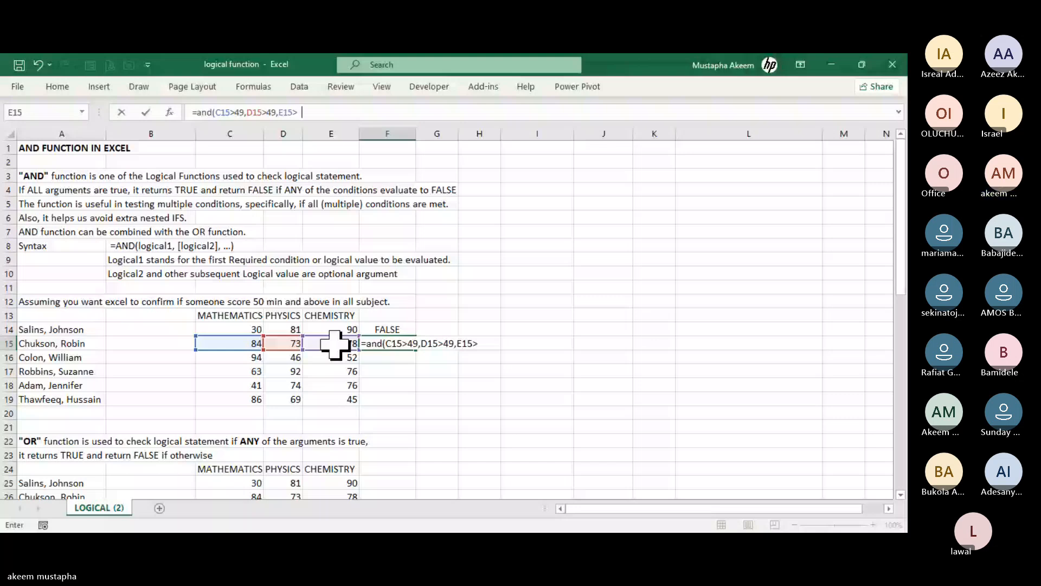
{"action": "type", "text": "49)"}
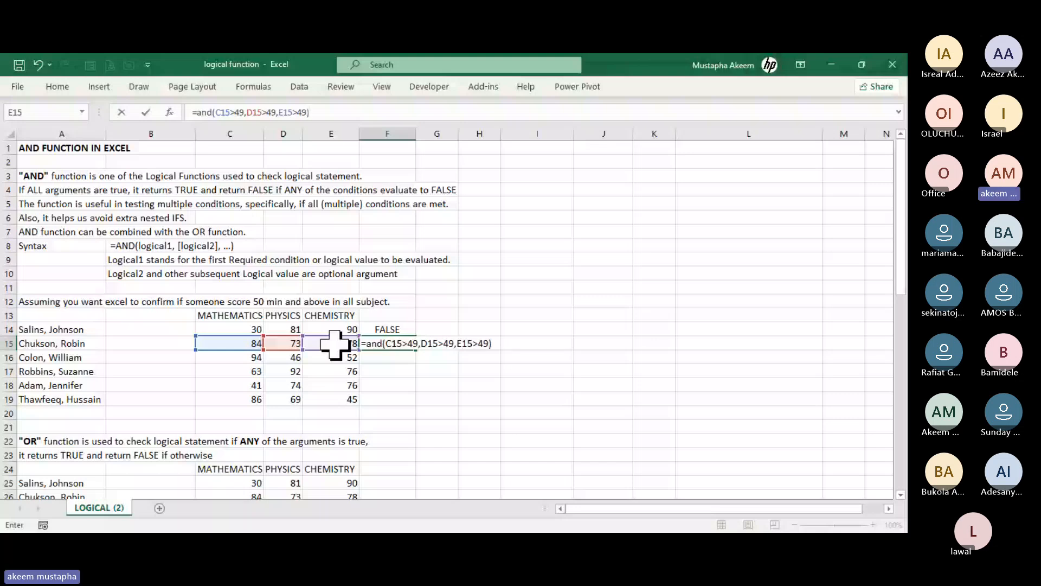
{"action": "key", "text": "Return"}
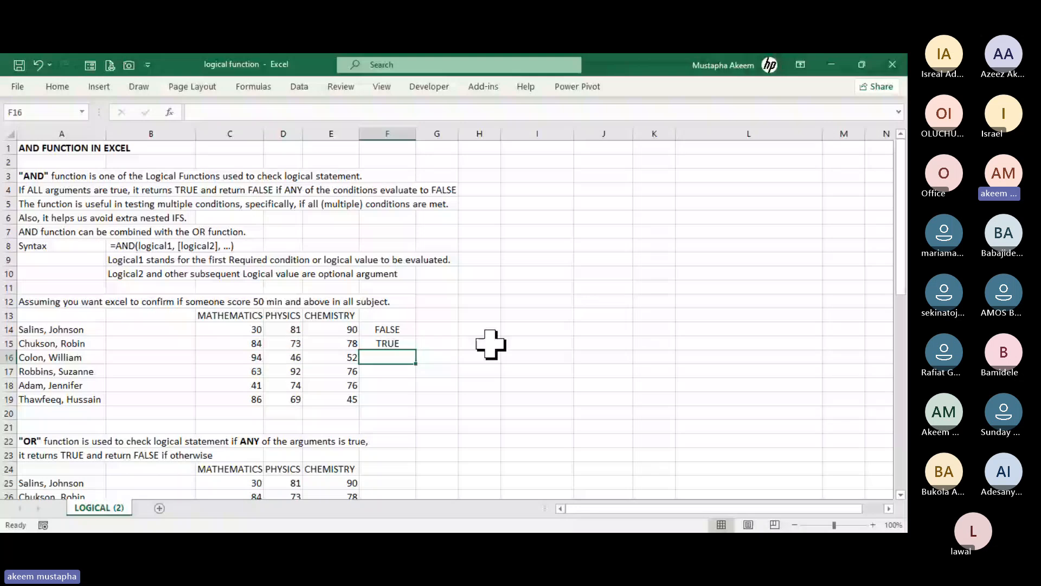
Review the scores in C15:E15 and make F15 display its AND formula as text instead of the result.
{"action": "left_click_drag", "start_coordinate": [238, 343], "coordinate": [344, 342]}
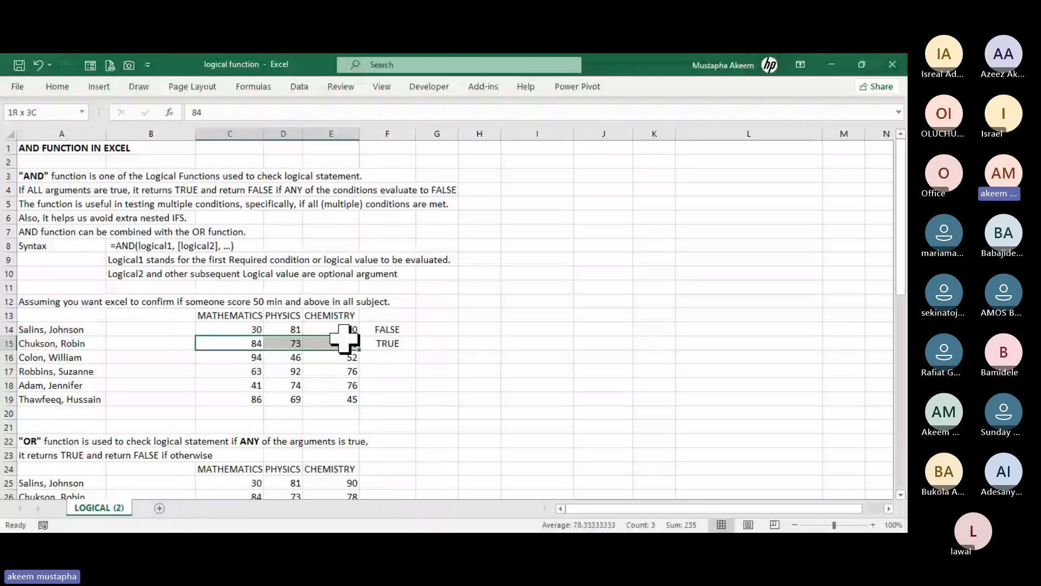
{"action": "left_click", "coordinate": [387, 343]}
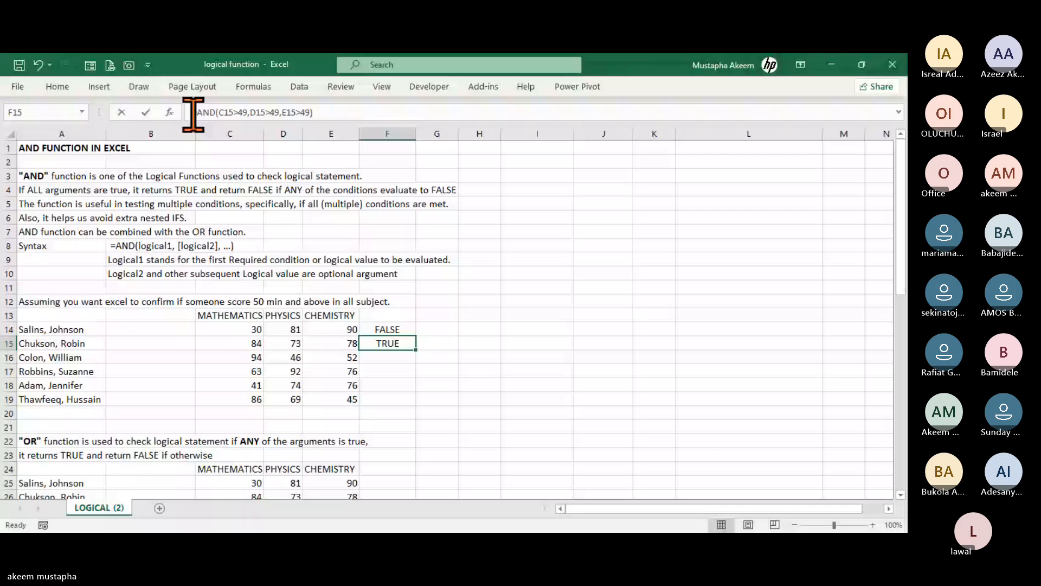
{"action": "left_click", "coordinate": [192, 112]}
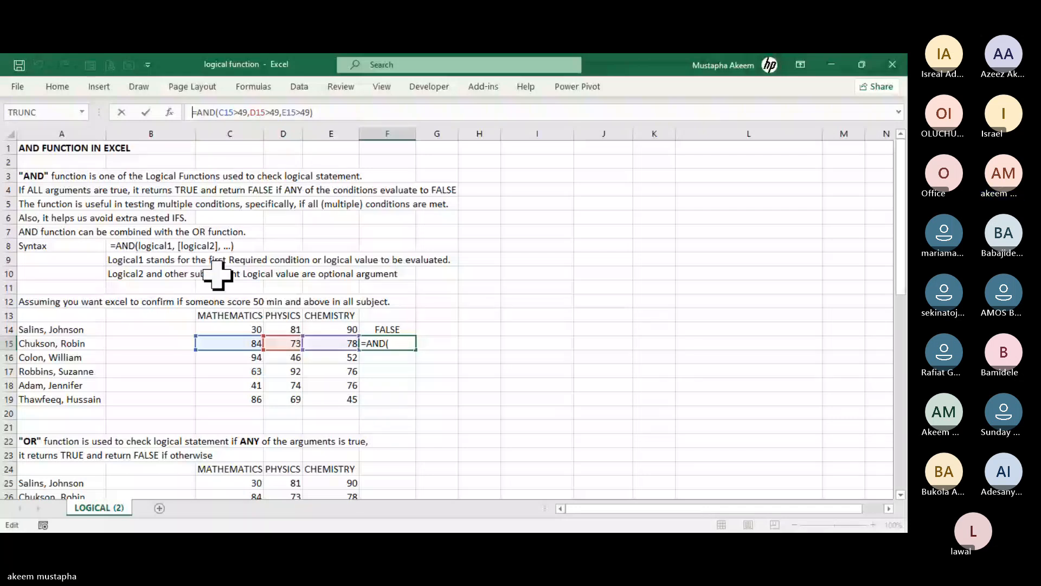
{"action": "key", "text": "Return"}
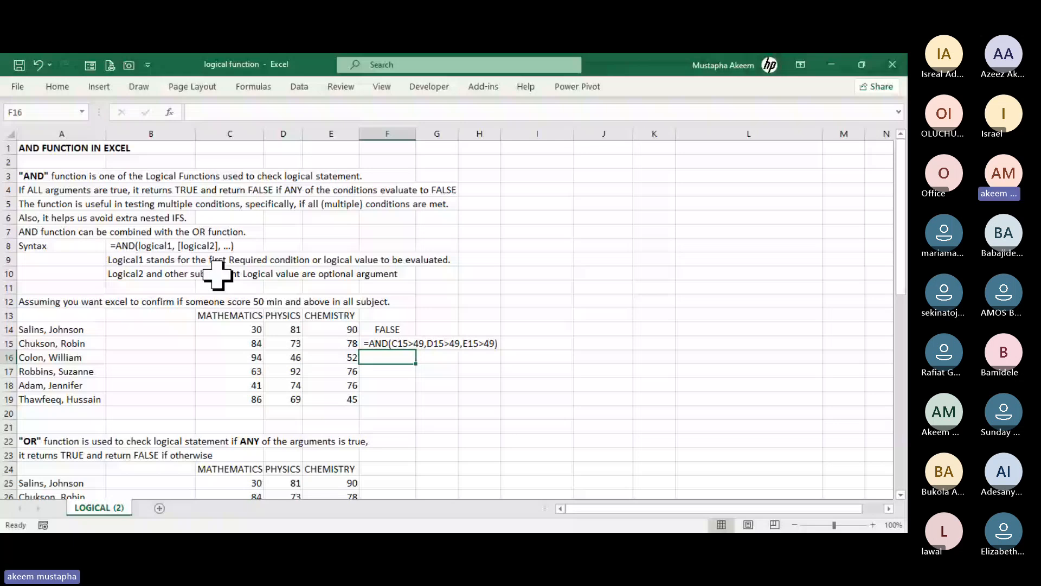
Fill the AND formula in F14 down through F18 and inspect the formulas in F14 to F17.
{"action": "left_click", "coordinate": [397, 330]}
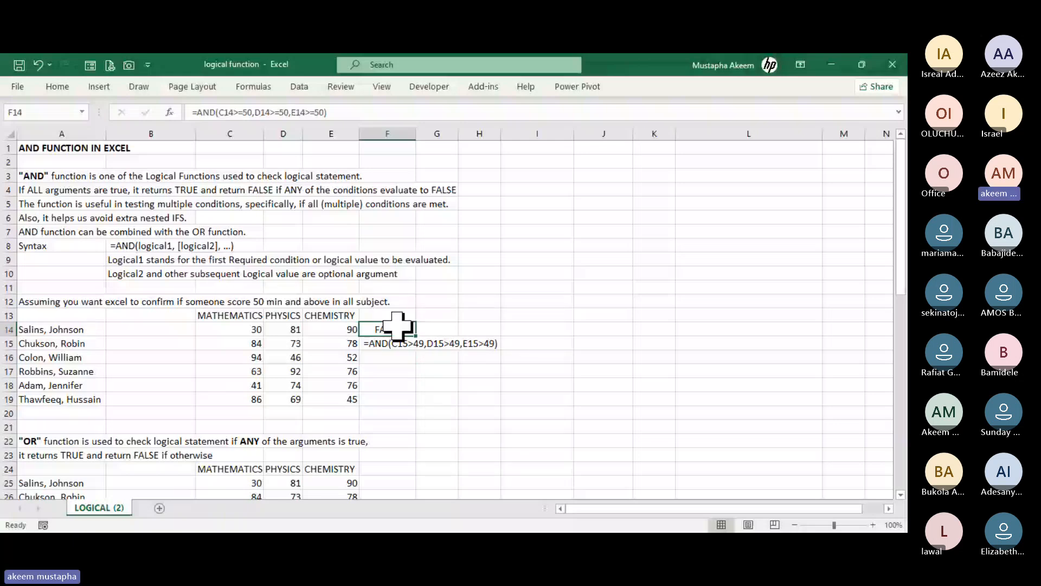
{"action": "left_click_drag", "start_coordinate": [416, 336], "coordinate": [416, 386]}
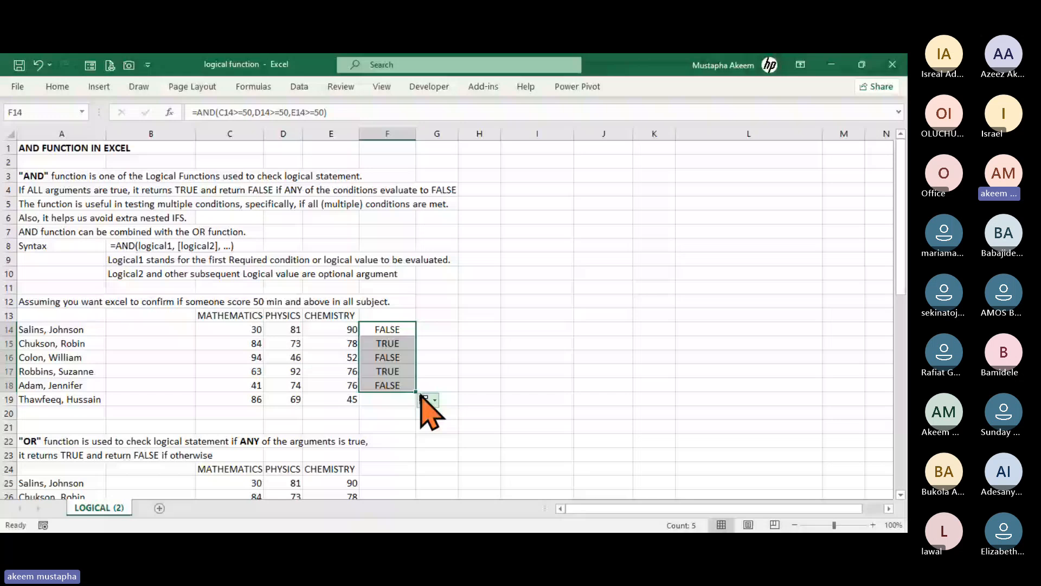
{"action": "left_click", "coordinate": [394, 330]}
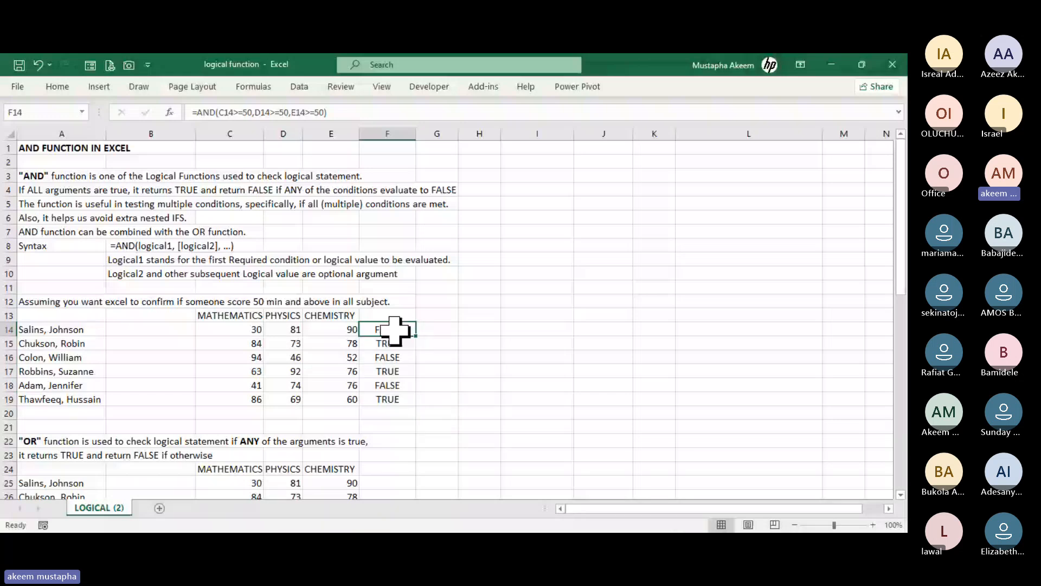
{"action": "left_click", "coordinate": [395, 345]}
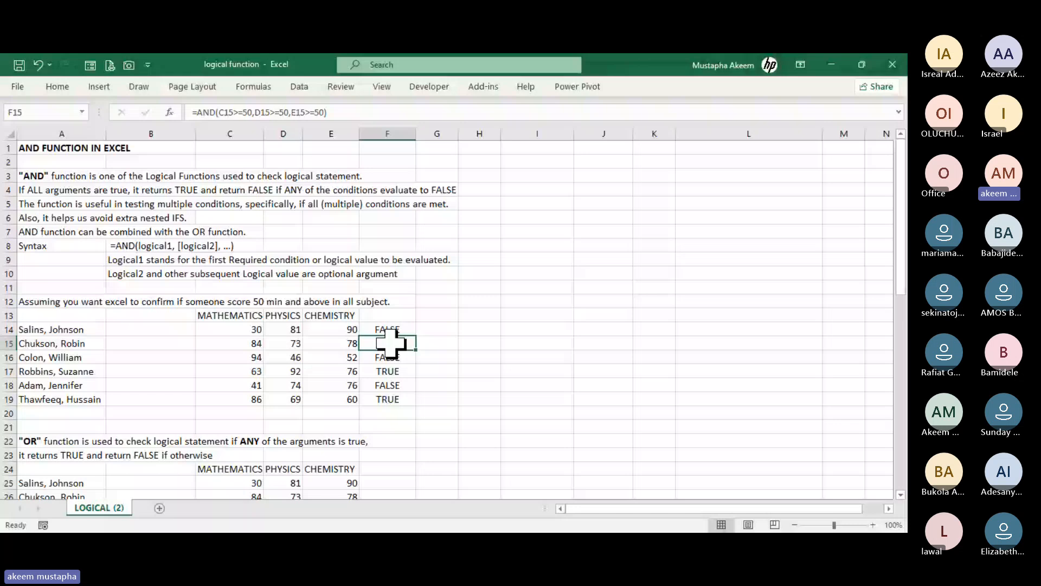
{"action": "left_click", "coordinate": [390, 358]}
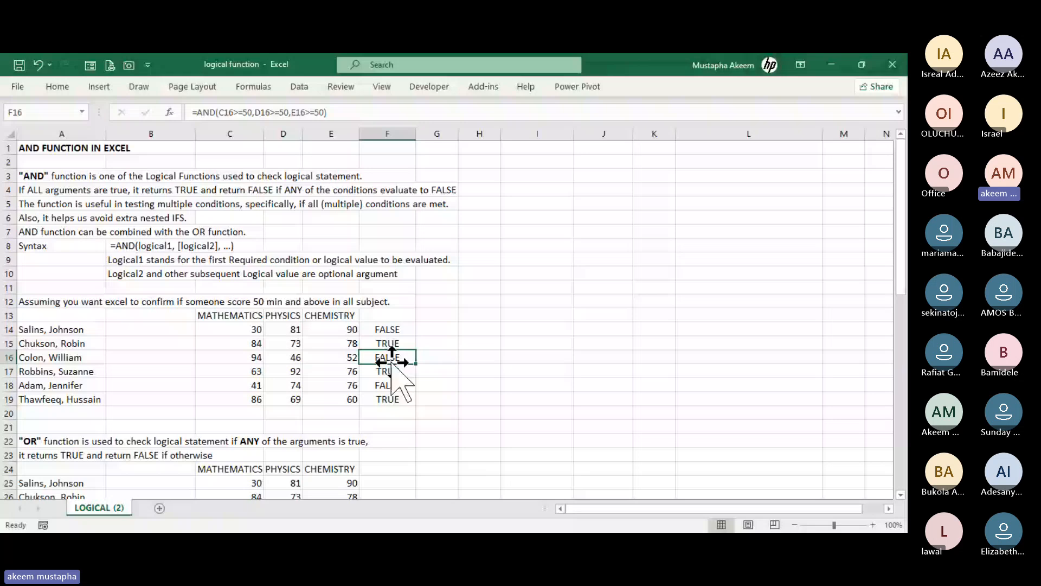
{"action": "key", "text": "Down"}
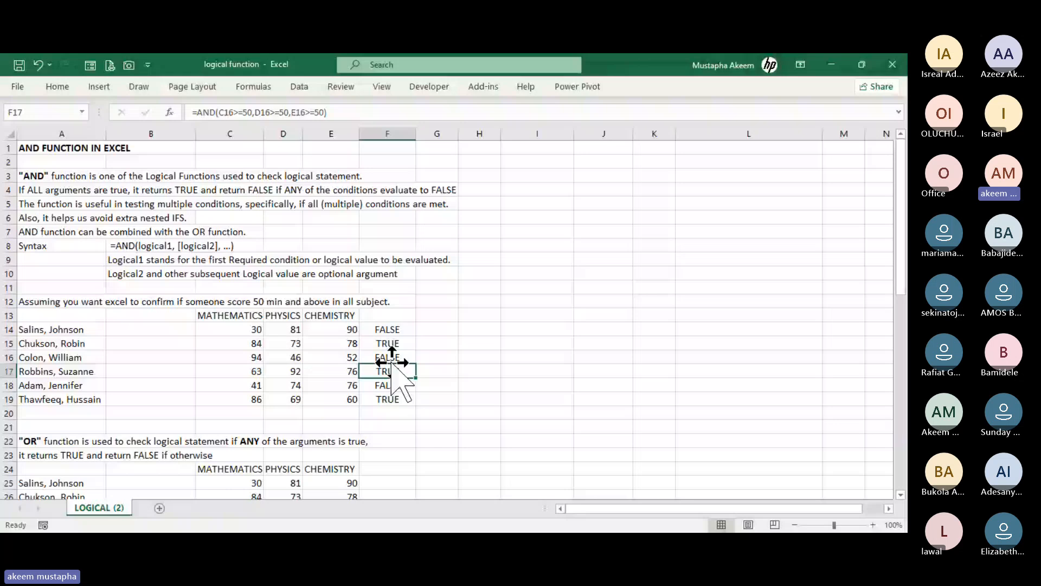
Re-enter the AND formula in F14 to test C14>49, D14>49 and the Chemistry score in E14.
{"action": "key", "text": "Down"}
{"action": "key", "text": "Down"}
{"action": "key", "text": "Down"}
{"action": "key", "text": "Down"}
{"action": "key", "text": "Down"}
{"action": "scroll", "coordinate": [391, 363], "scroll_direction": "down", "scroll_amount": 1}
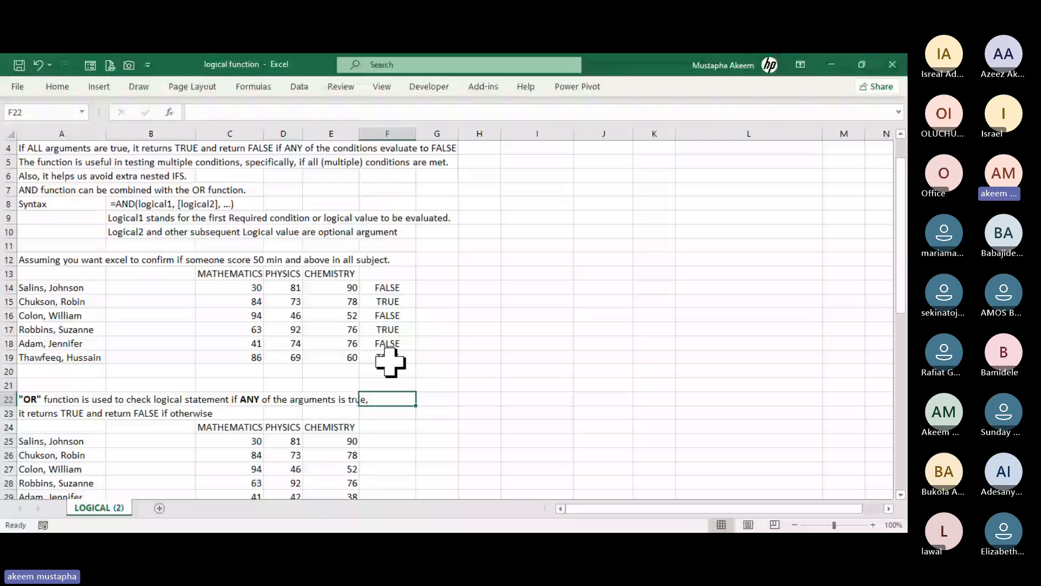
{"action": "left_click", "coordinate": [390, 288]}
{"action": "type", "text": "="}
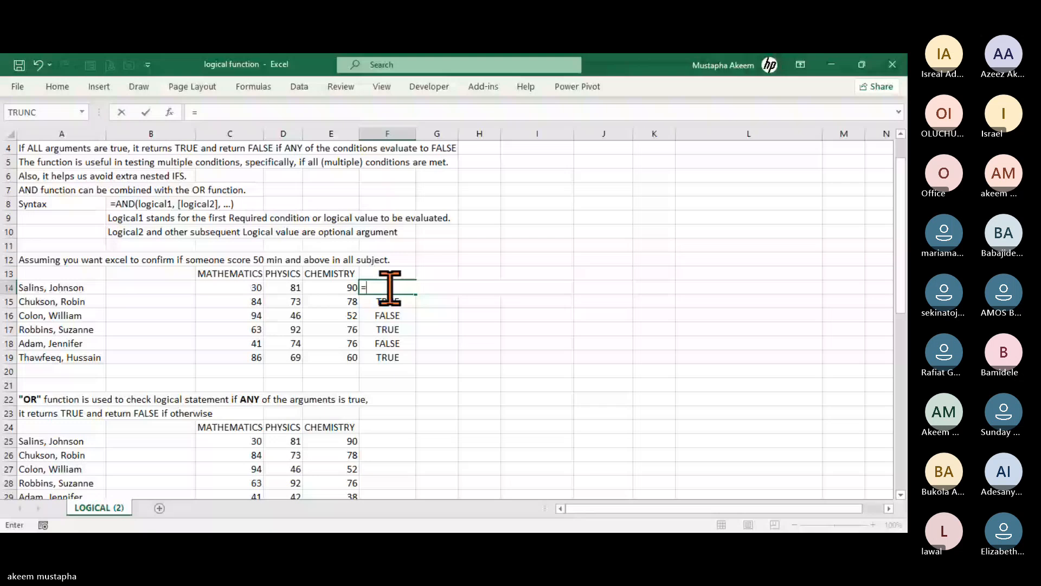
{"action": "type", "text": "and("}
{"action": "left_click", "coordinate": [230, 288]}
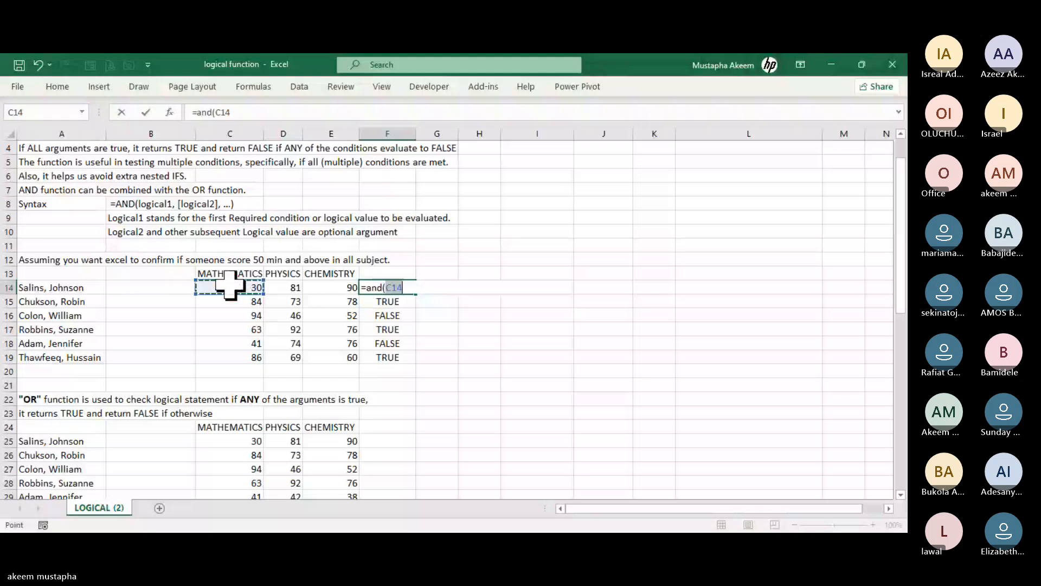
{"action": "type", "text": ">"}
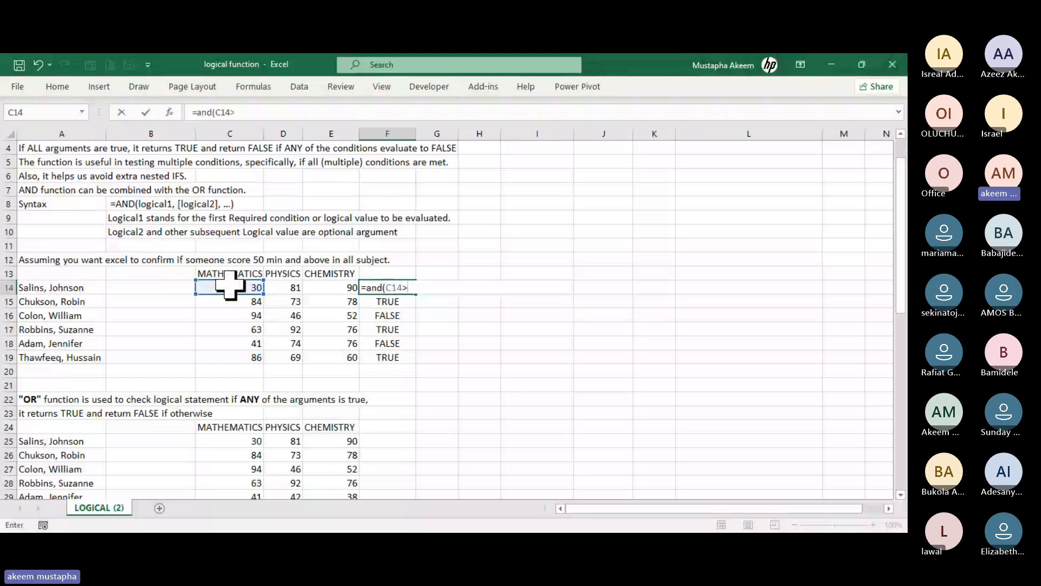
{"action": "type", "text": "49,"}
{"action": "left_click", "coordinate": [277, 287]}
{"action": "type", "text": ">49"}
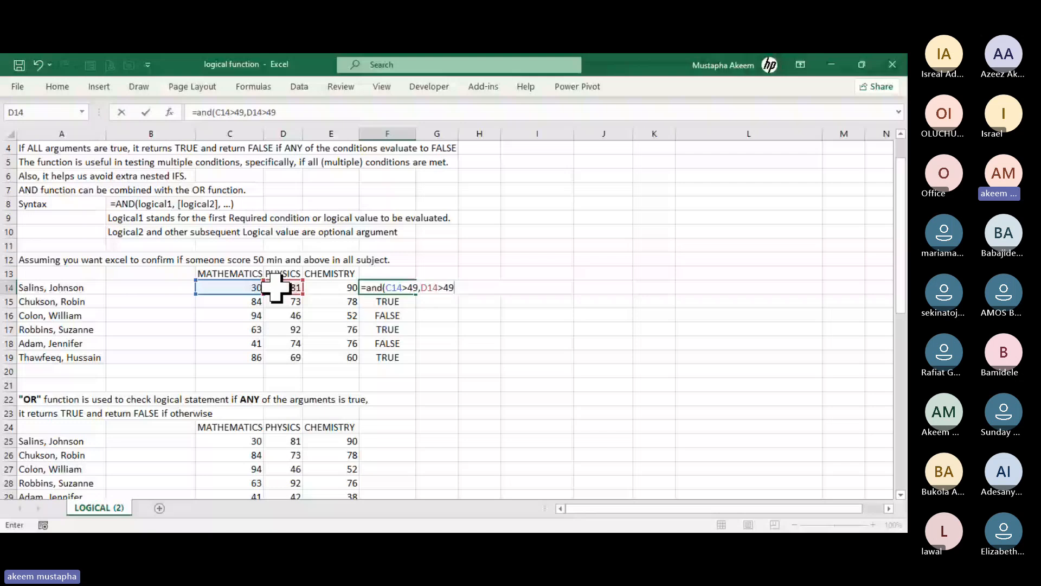
{"action": "type", "text": ","}
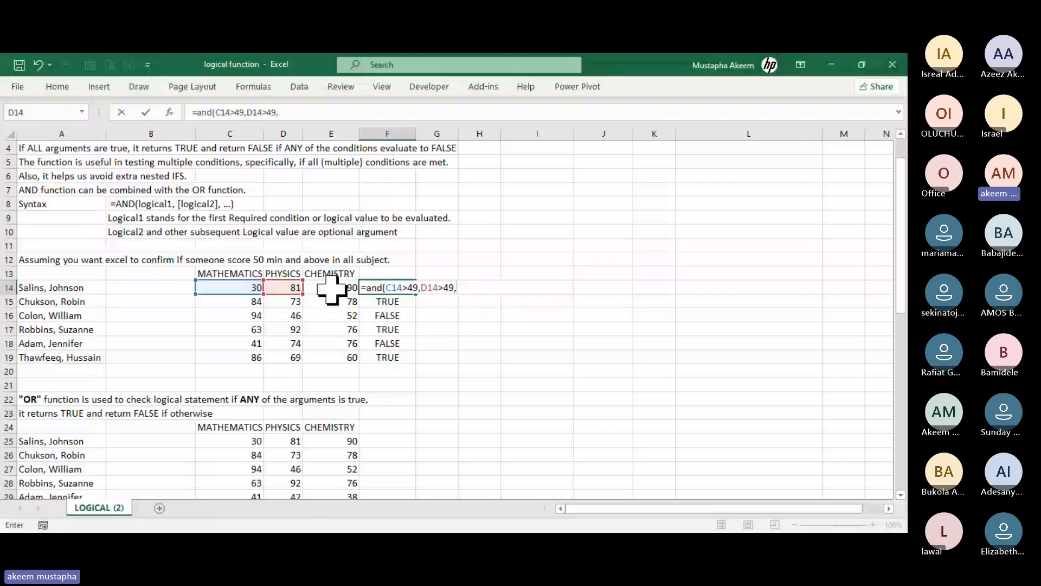
{"action": "left_click", "coordinate": [331, 290]}
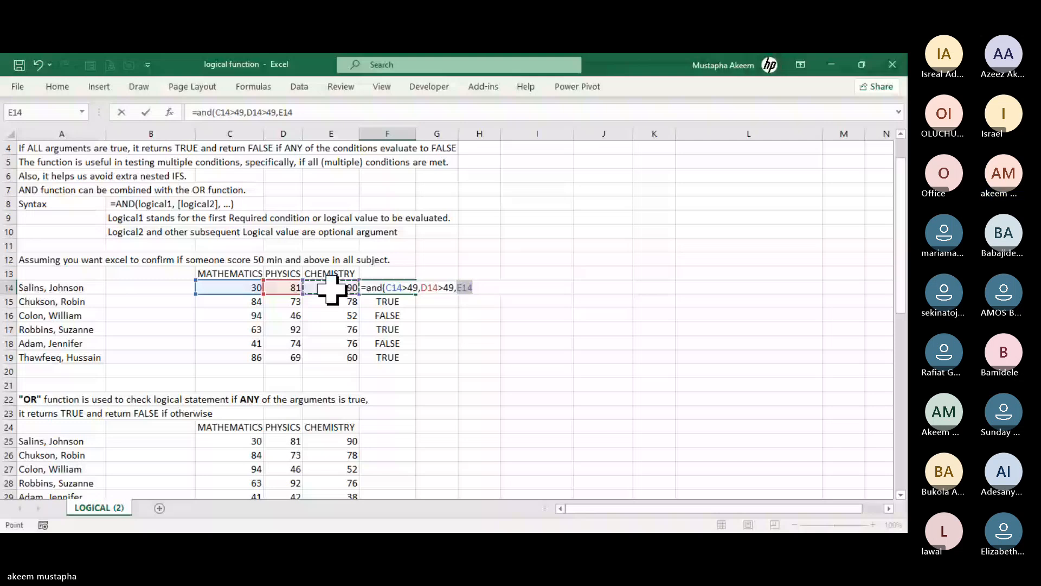
{"action": "key", "text": "Return"}
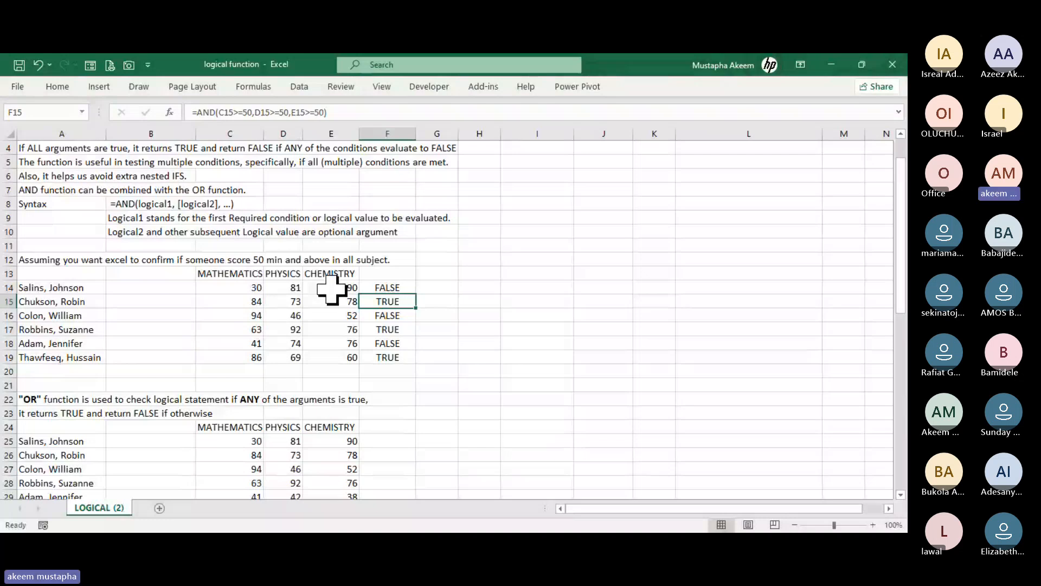
Examine the Mathematics, Physics and Chemistry scores in C25:E30 of the OR function example.
{"action": "key", "text": "Down"}
{"action": "key", "text": "Down"}
{"action": "key", "text": "Down"}
{"action": "key", "text": "Down"}
{"action": "key", "text": "Down"}
{"action": "key", "text": "Down"}
{"action": "key", "text": "Down"}
{"action": "key", "text": "Down"}
{"action": "key", "text": "Down"}
{"action": "key", "text": "Down"}
{"action": "key", "text": "Down"}
{"action": "key", "text": "Down"}
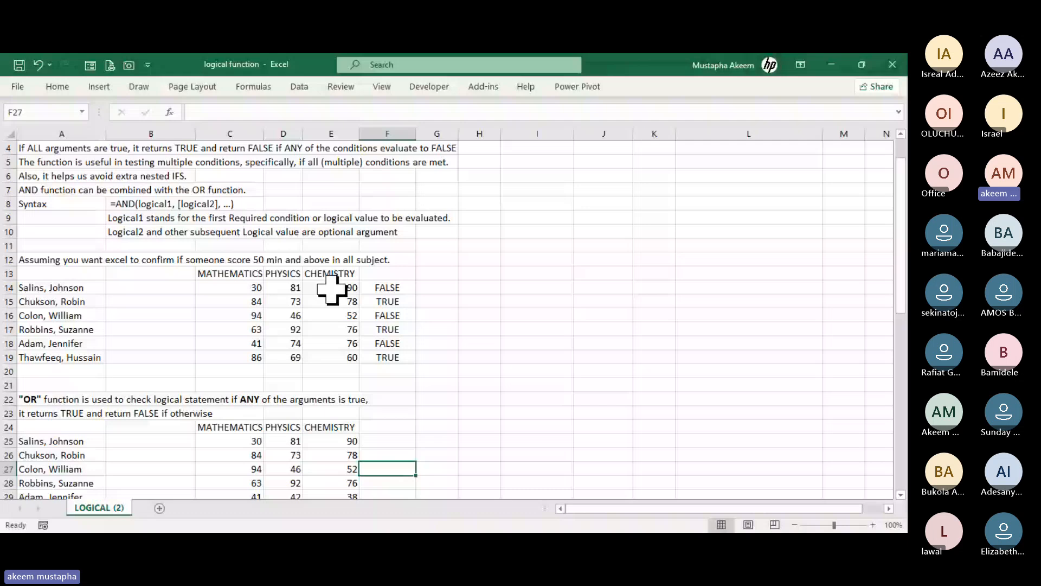
{"action": "key", "text": "Down"}
{"action": "key", "text": "Down"}
{"action": "key", "text": "Down"}
{"action": "key", "text": "Down"}
{"action": "key", "text": "Down"}
{"action": "key", "text": "Down"}
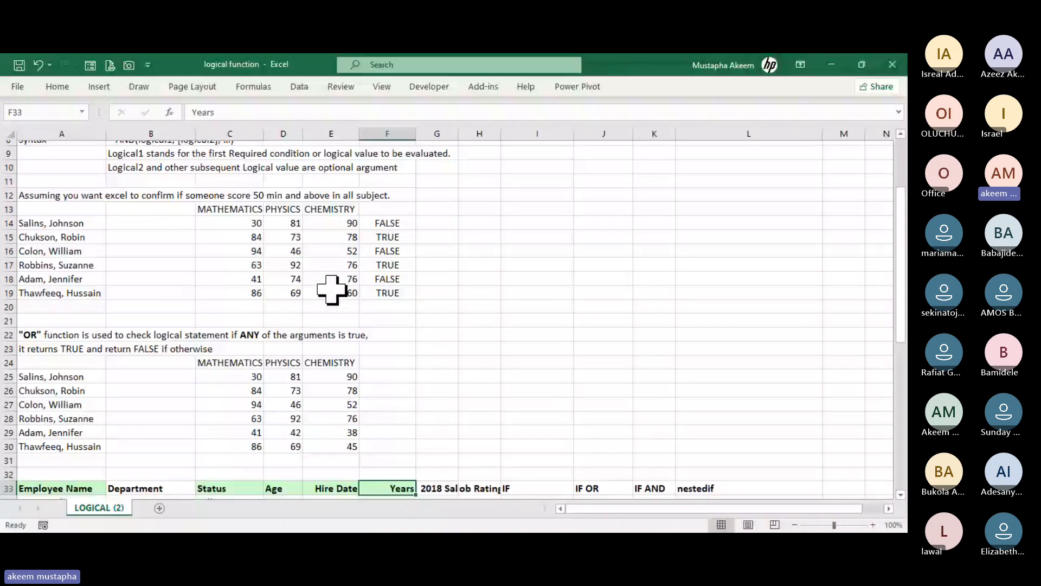
{"action": "key", "text": "Down"}
{"action": "key", "text": "Down"}
{"action": "key", "text": "Down"}
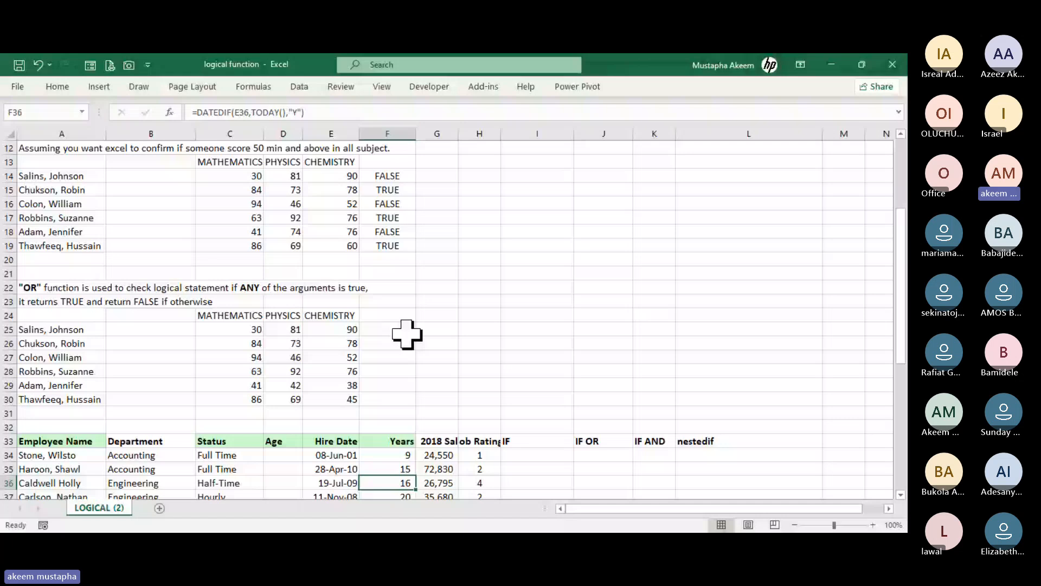
{"action": "left_click", "coordinate": [407, 335]}
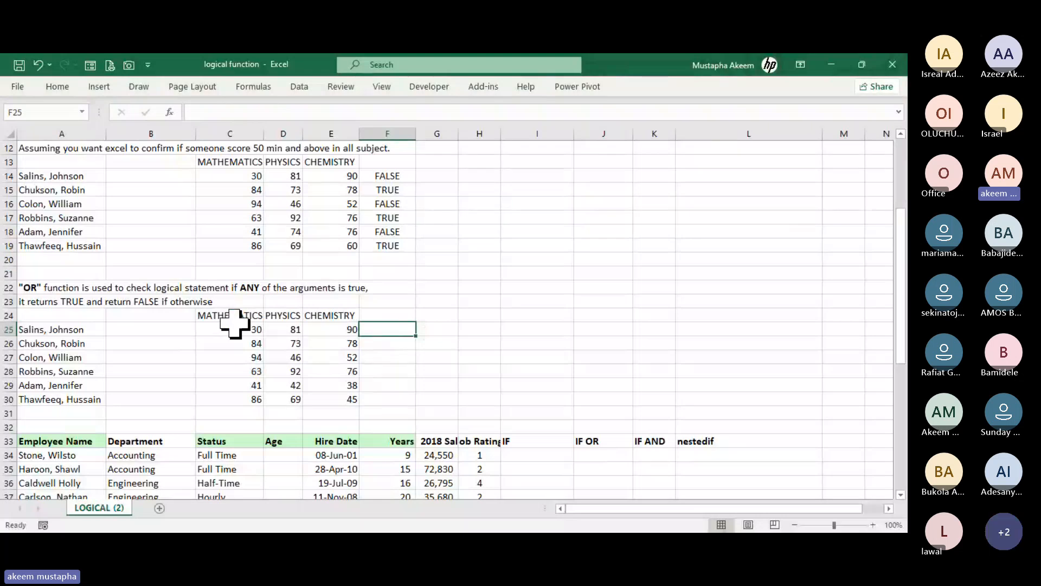
{"action": "left_click_drag", "start_coordinate": [233, 325], "coordinate": [332, 407]}
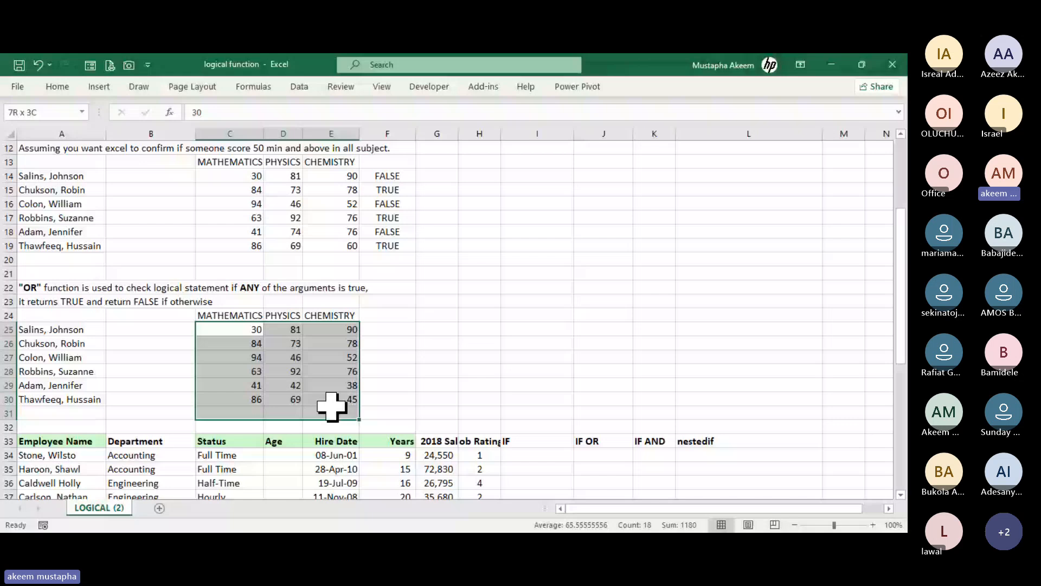
{"action": "left_click_drag", "start_coordinate": [332, 405], "coordinate": [330, 401]}
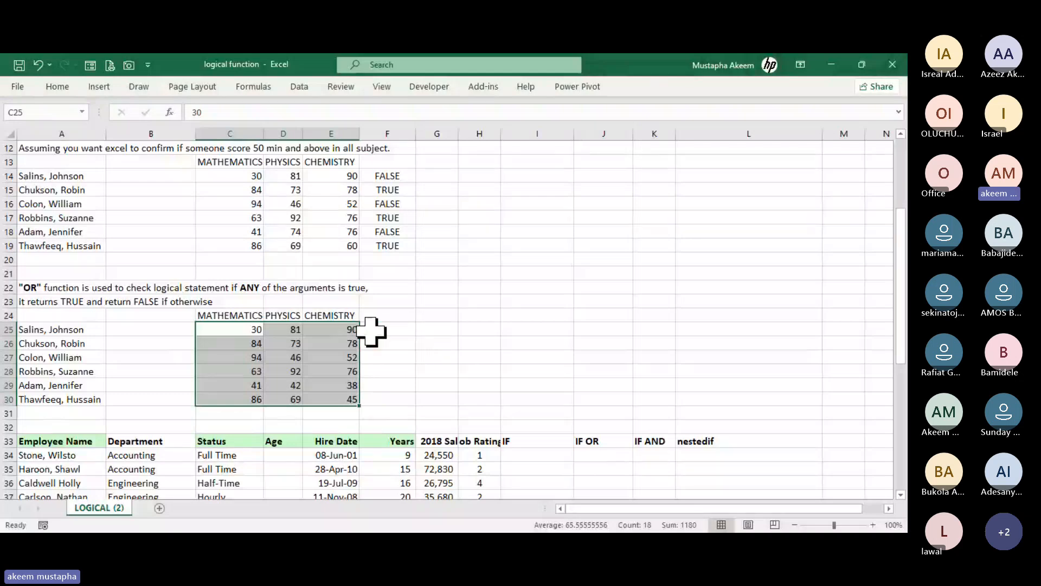
Enter the formula =OR(C25>=50,D25>=50,E25>=50) in F25 to test the first student's three scores.
{"action": "left_click", "coordinate": [371, 331]}
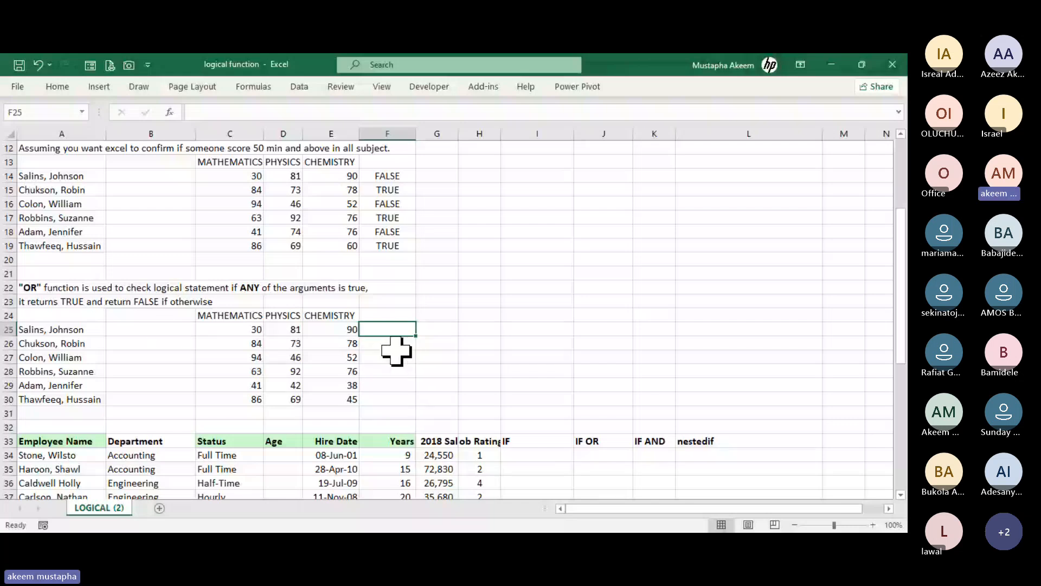
{"action": "type", "text": "=or("}
{"action": "left_click", "coordinate": [239, 329]}
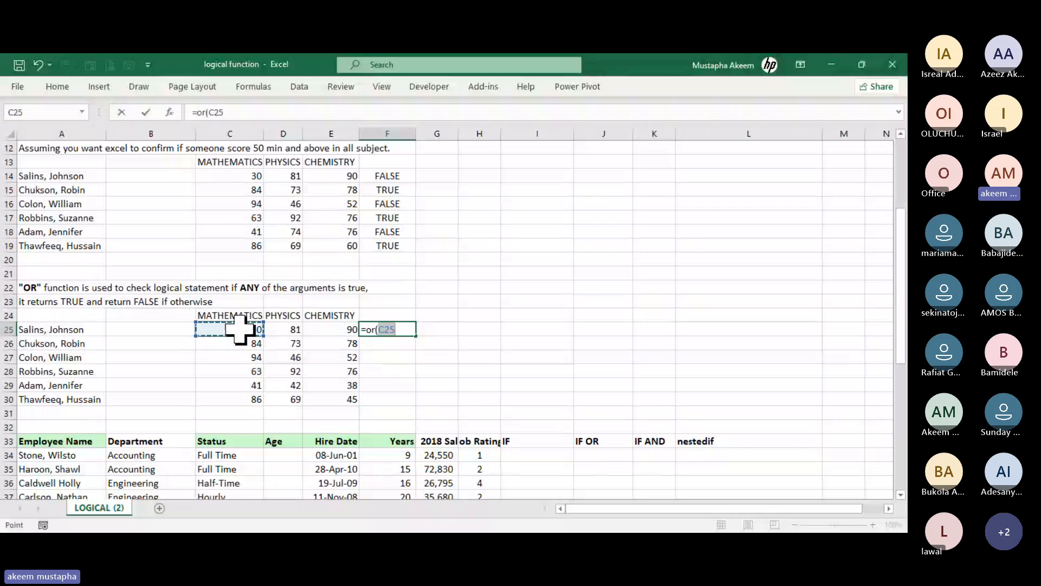
{"action": "type", "text": ">="}
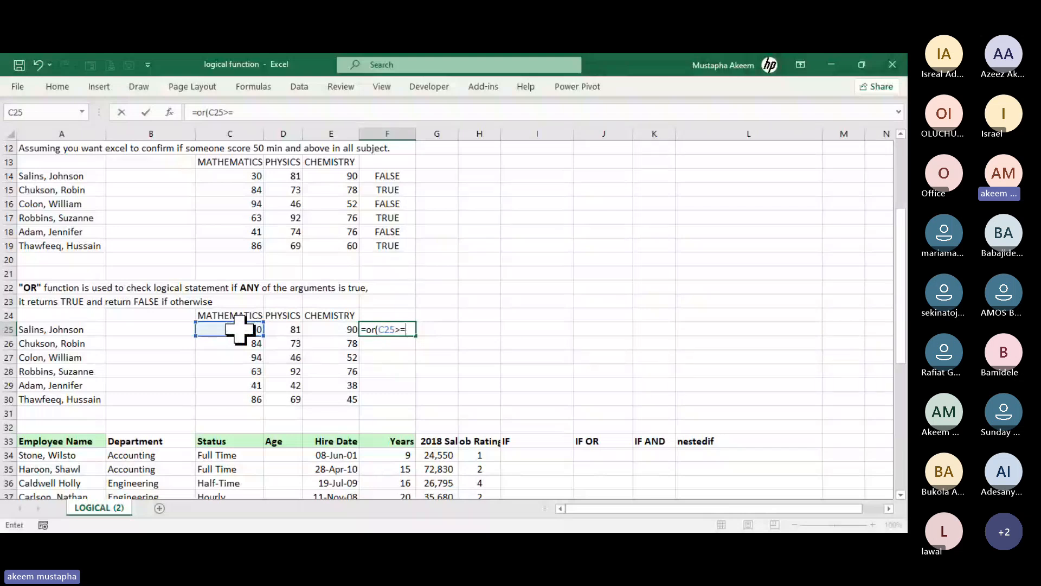
{"action": "type", "text": "50,"}
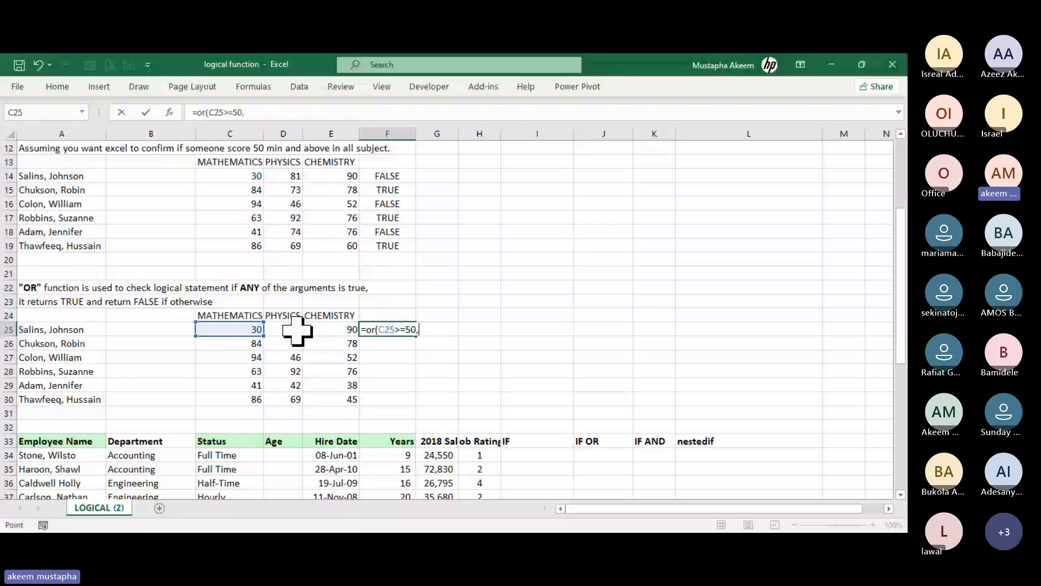
{"action": "left_click", "coordinate": [297, 330]}
{"action": "type", "text": ">="}
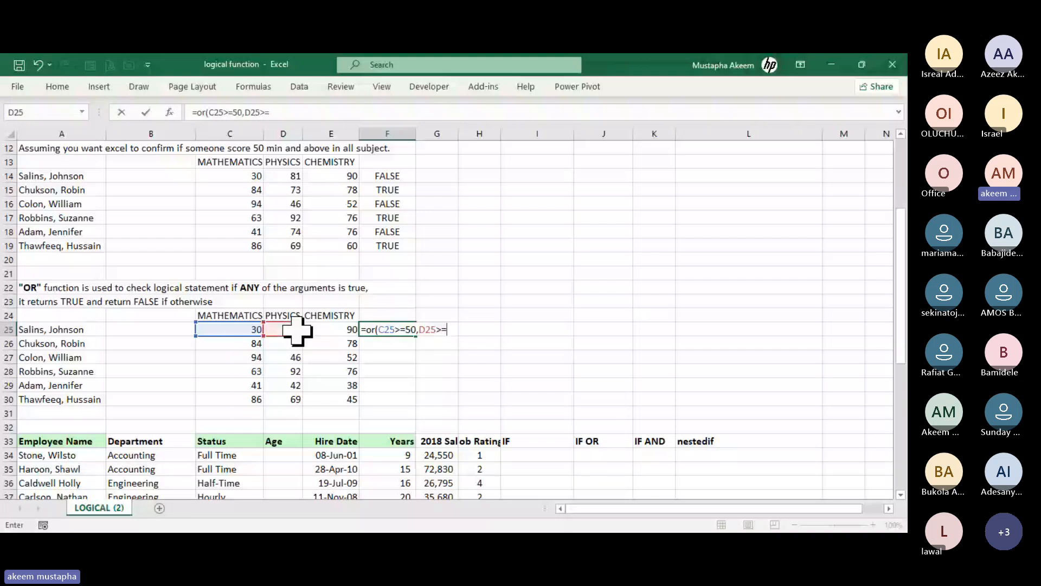
{"action": "type", "text": "50,"}
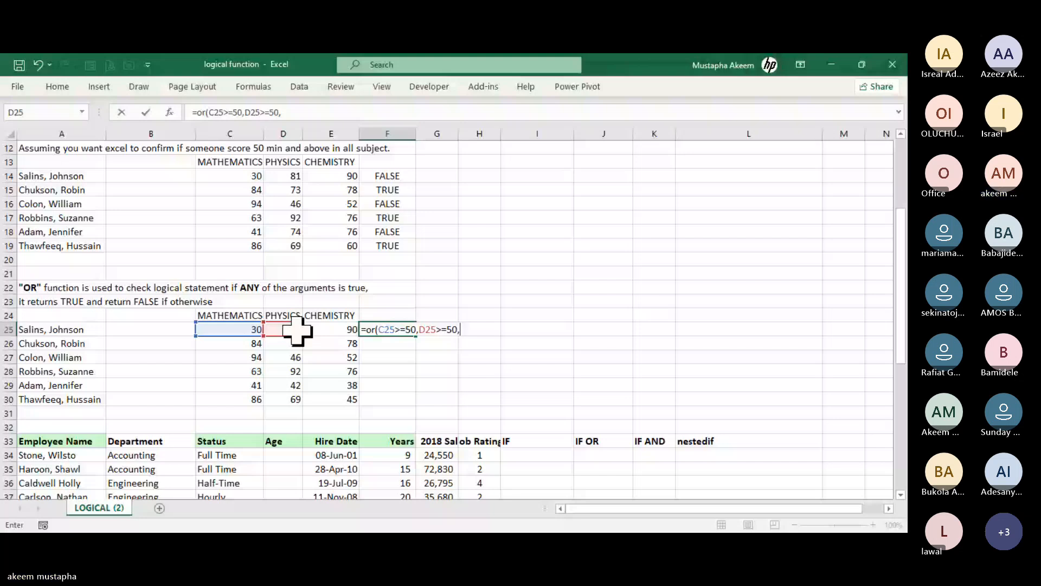
{"action": "left_click", "coordinate": [334, 330]}
{"action": "type", "text": ">=50"}
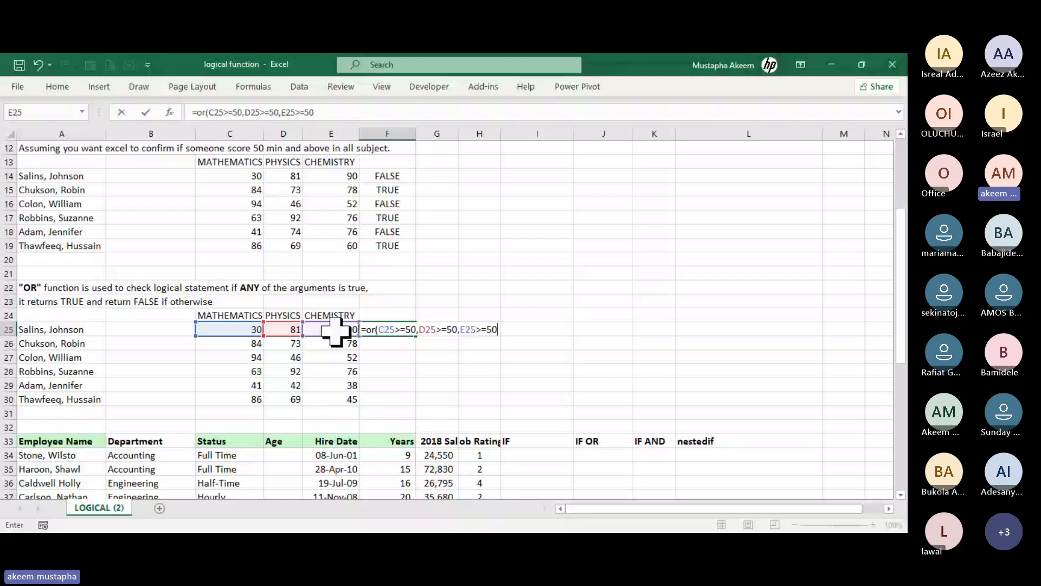
{"action": "type", "text": ")"}
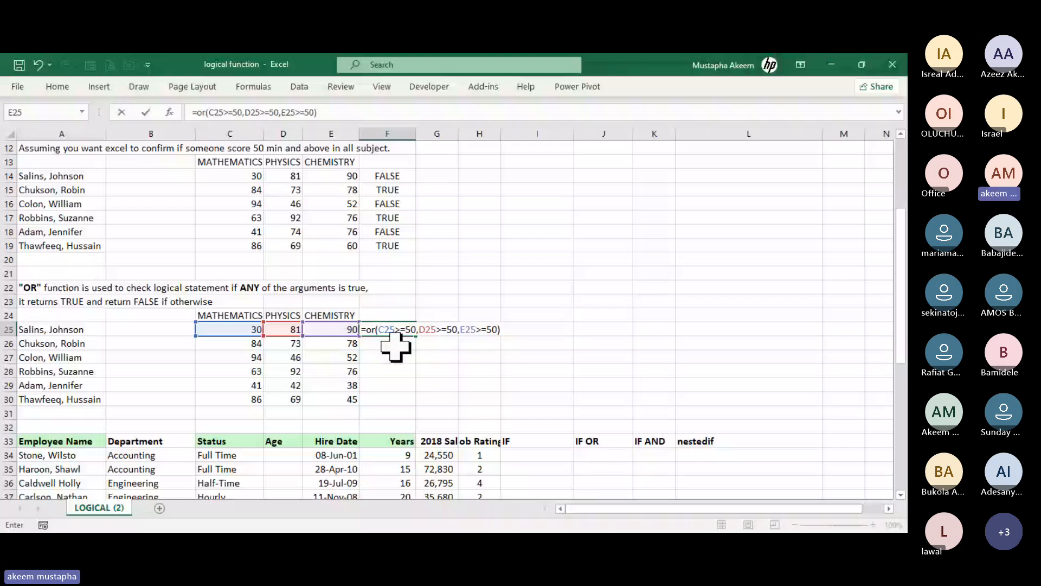
{"action": "key", "text": "Return"}
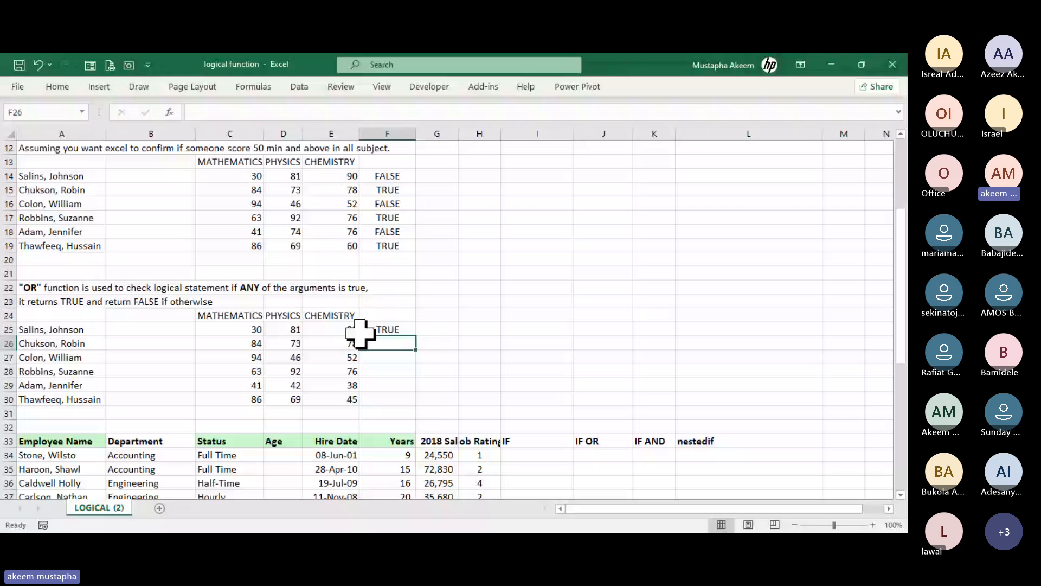
Enter the formula =OR(C26>49,D26>49,E26>49) in F26 and fill it down through F30.
{"action": "type", "text": "=O"}
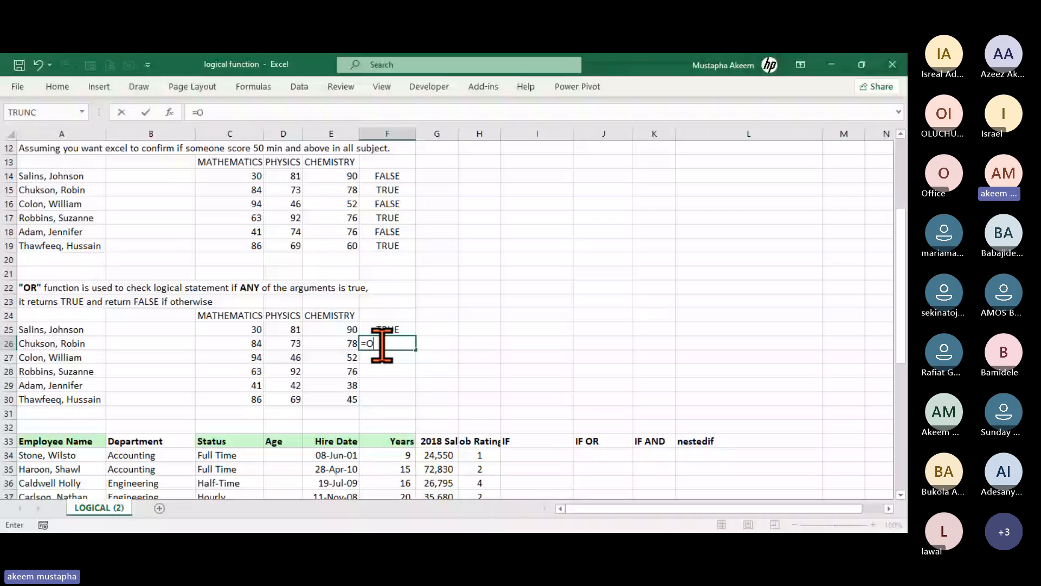
{"action": "type", "text": "R("}
{"action": "left_click", "coordinate": [245, 343]}
{"action": "type", "text": ">"}
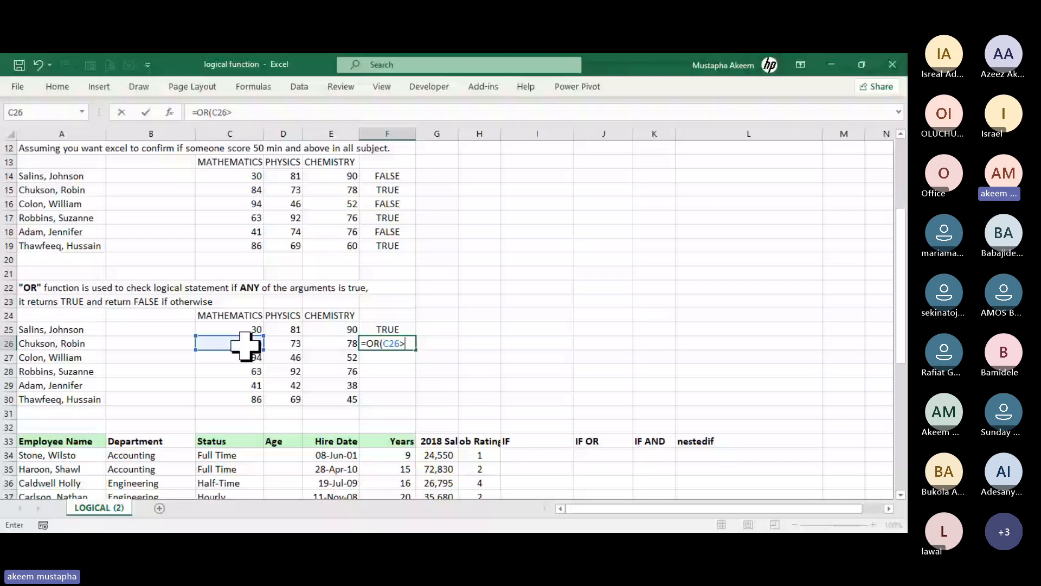
{"action": "type", "text": "49"}
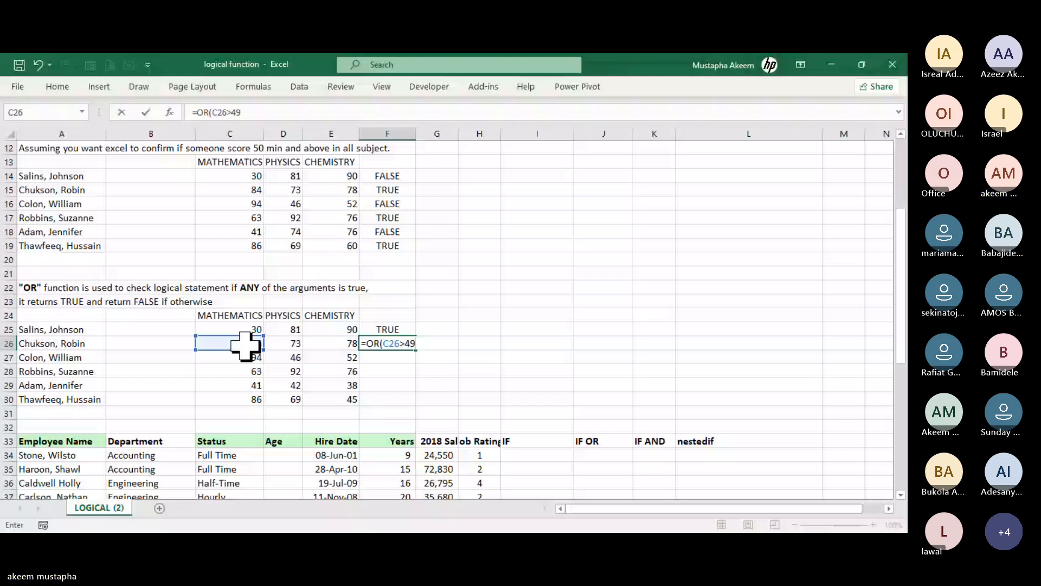
{"action": "key", "text": "Return"}
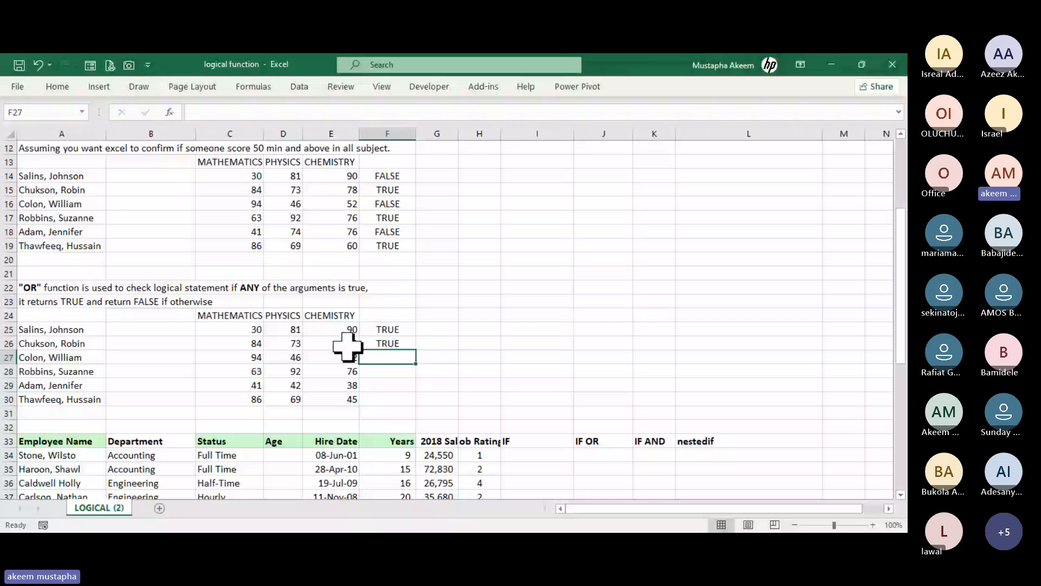
{"action": "left_click", "coordinate": [392, 344]}
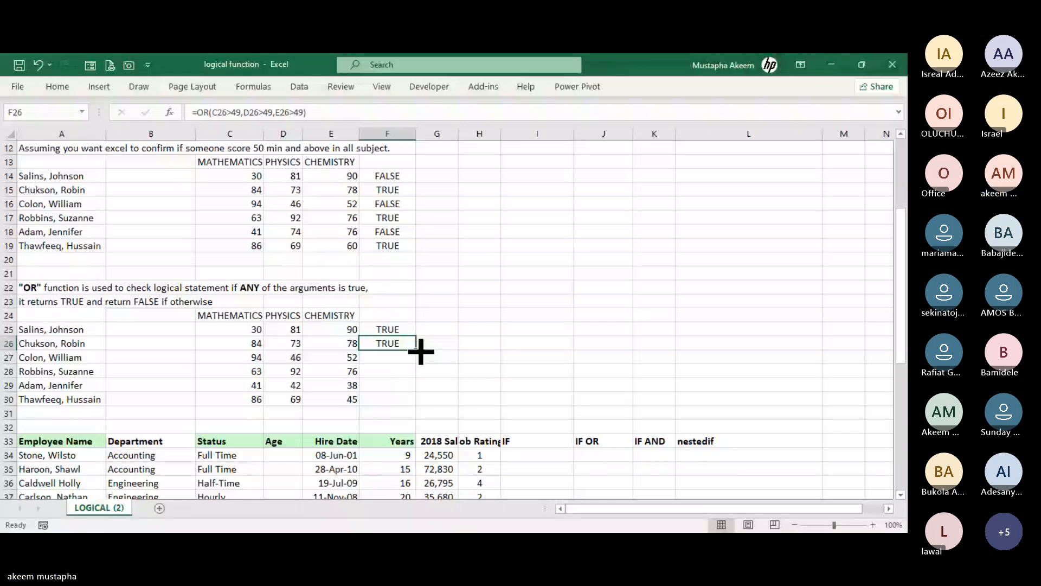
{"action": "left_click_drag", "start_coordinate": [420, 352], "coordinate": [417, 404]}
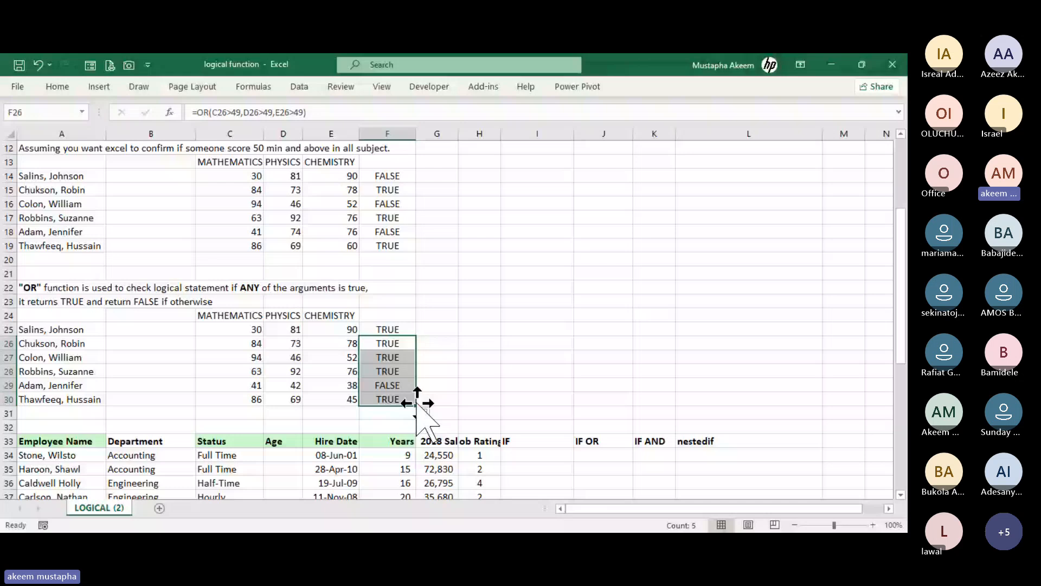
Select cell I34, the first entry under the IF heading in the employee table.
{"action": "scroll", "coordinate": [417, 404], "scroll_direction": "down", "scroll_amount": 3}
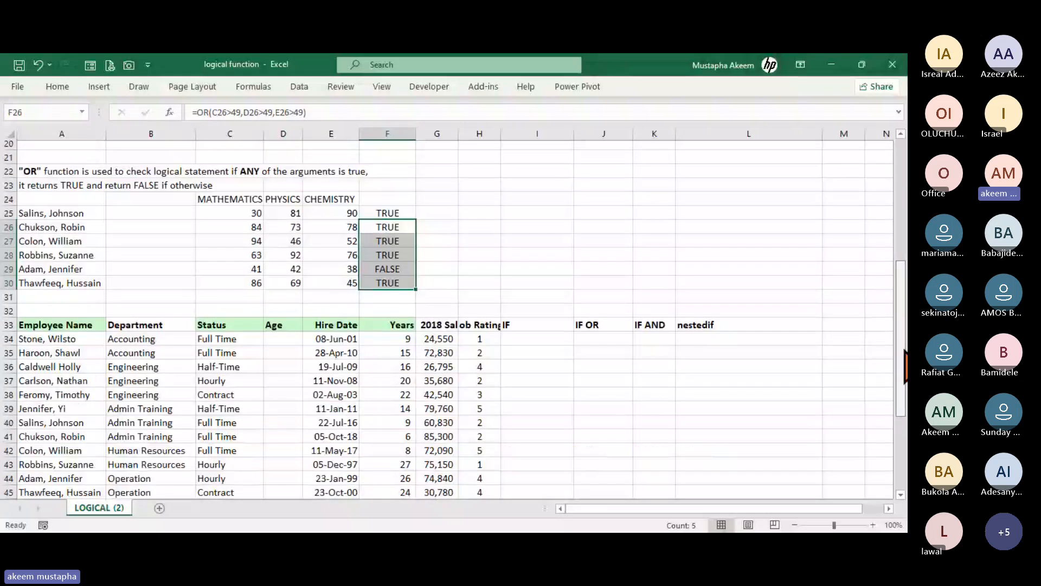
{"action": "scroll", "coordinate": [447, 319], "scroll_direction": "down", "scroll_amount": 1}
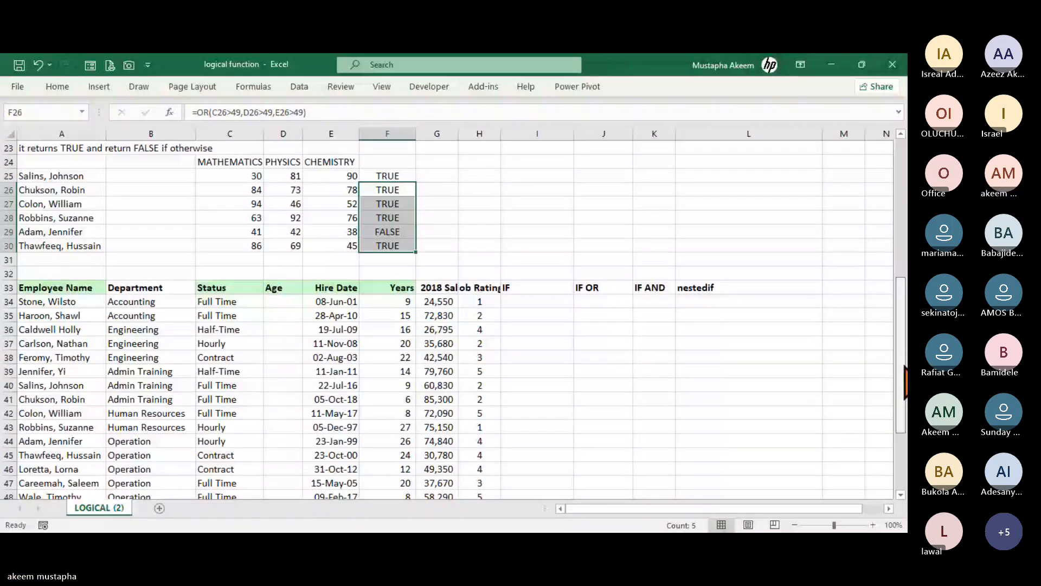
{"action": "scroll", "coordinate": [447, 319], "scroll_direction": "down", "scroll_amount": 2}
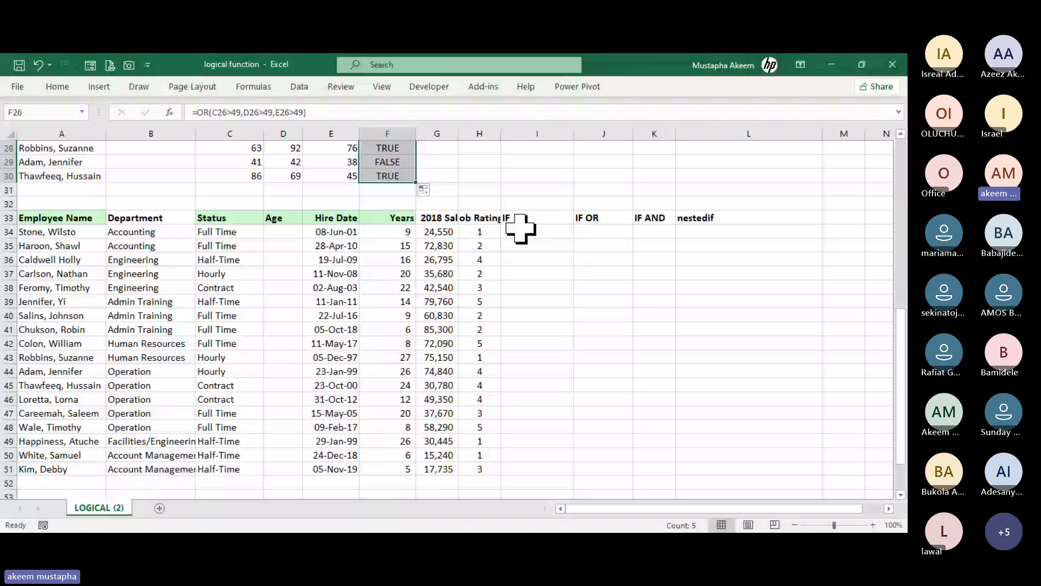
{"action": "left_click", "coordinate": [519, 228]}
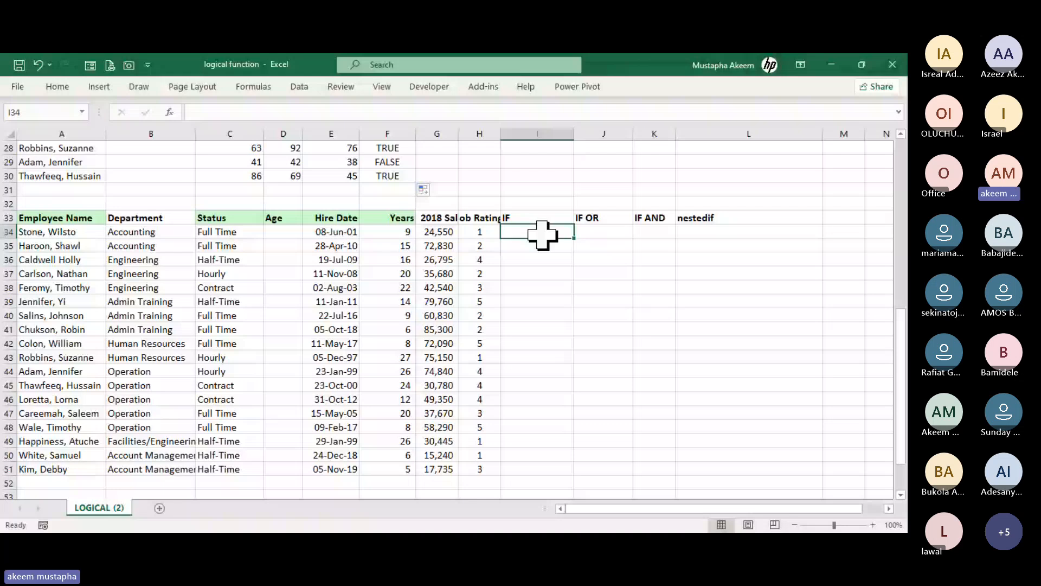
{"action": "type", "text": "=IF("}
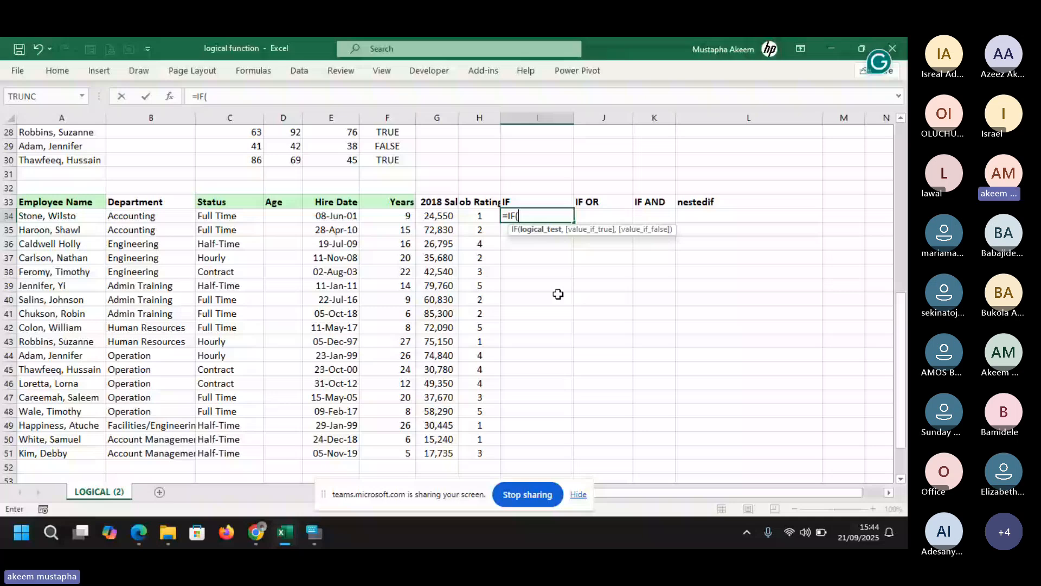
{"action": "key", "text": "BackSpace"}
{"action": "key", "text": "BackSpace"}
{"action": "key", "text": "BackSpace"}
{"action": "key", "text": "BackSpace"}
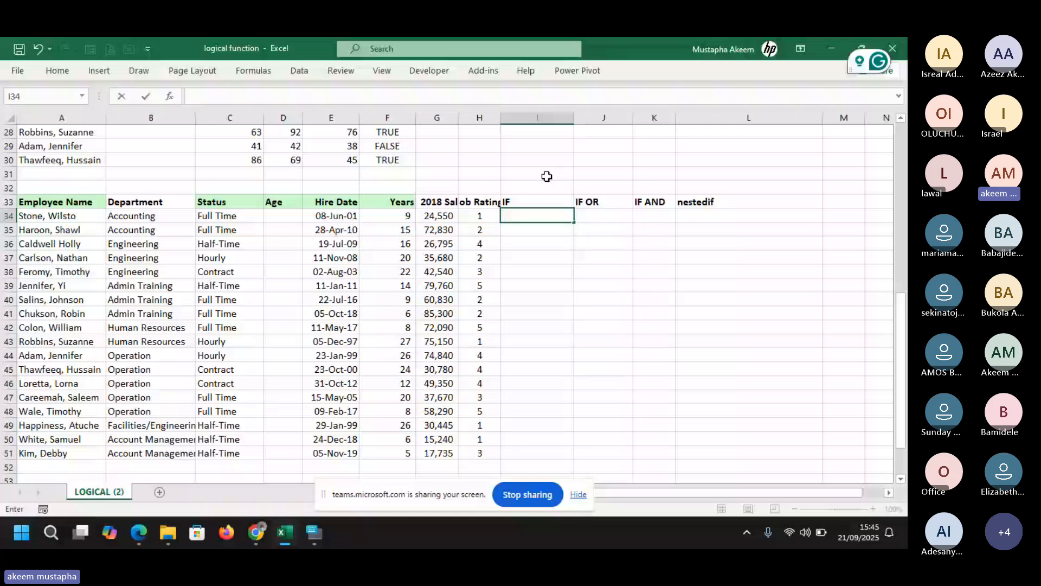
Enter the note ">10 BONUS 10000" in I31, above the IF heading of the employee table.
{"action": "left_click", "coordinate": [543, 174]}
{"action": "type", "text": ">"}
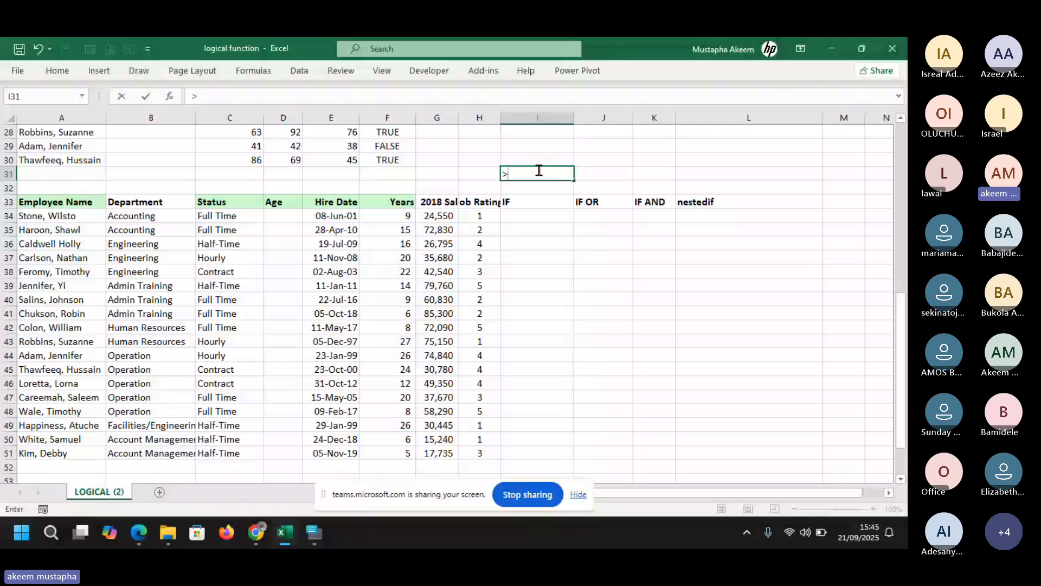
{"action": "type", "text": "10"}
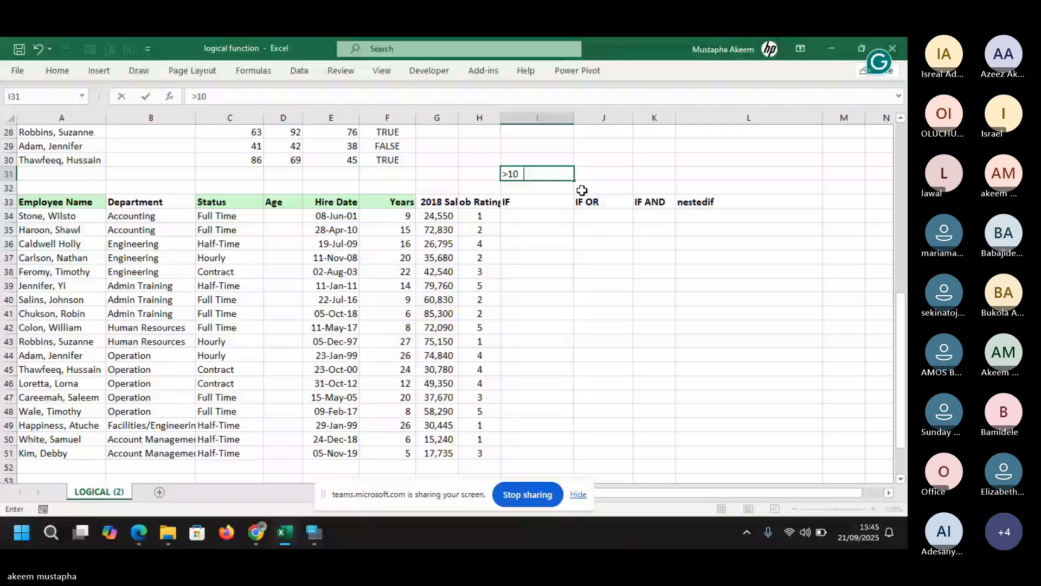
{"action": "type", "text": "  BOB"}
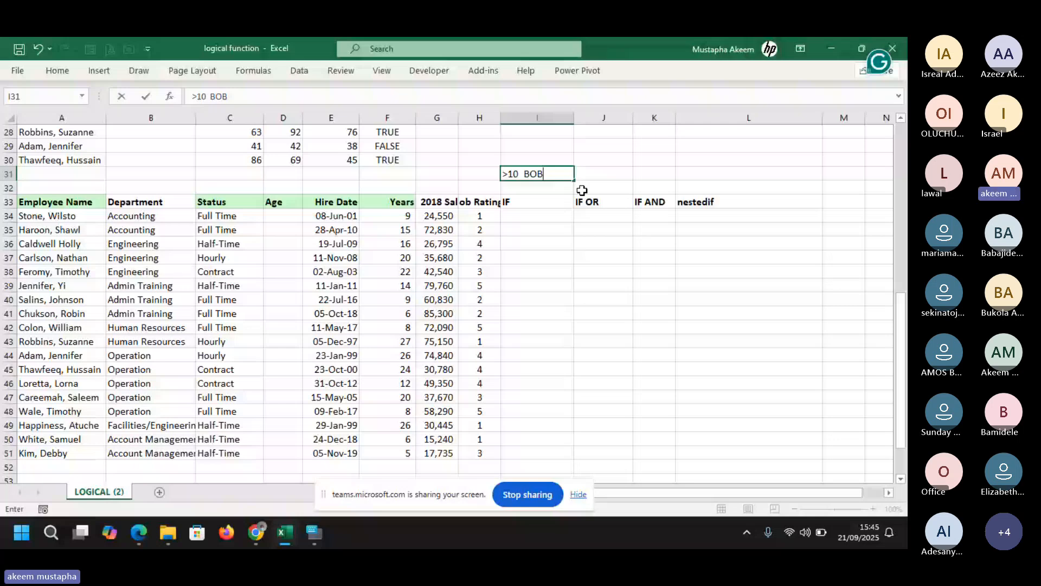
{"action": "key", "text": "BackSpace"}
{"action": "type", "text": "NUS 10000"}
Enter the formula =IF(F34>10,10000,0) in I34 and fill it down through I51.
{"action": "left_click", "coordinate": [537, 215]}
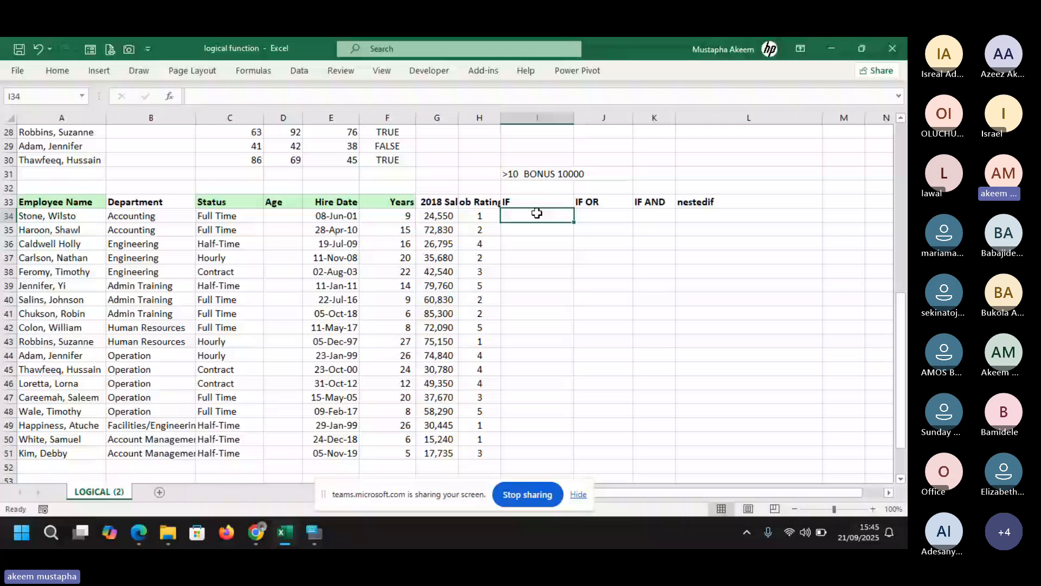
{"action": "type", "text": "=IF("}
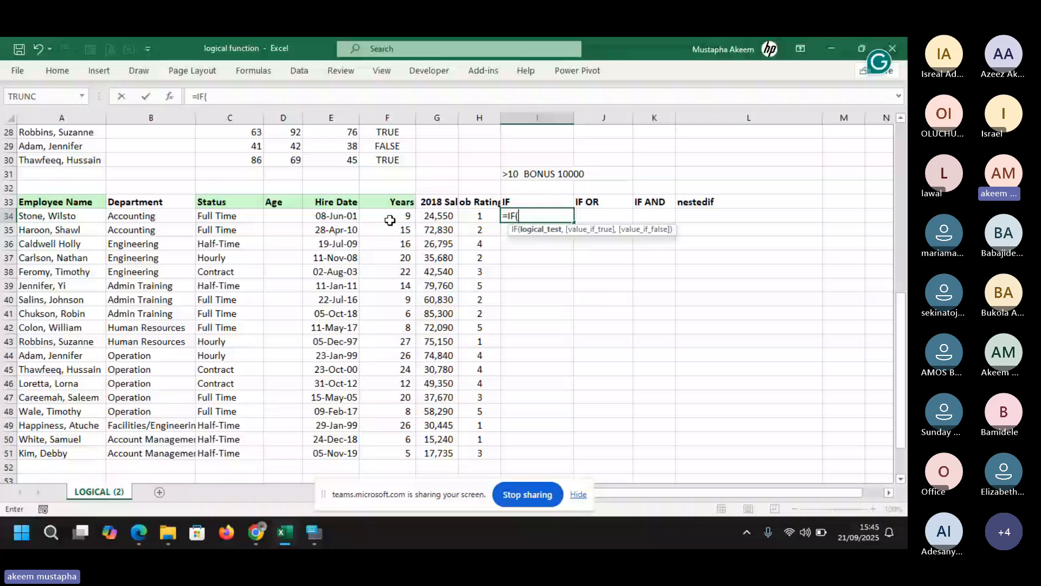
{"action": "left_click", "coordinate": [390, 220]}
{"action": "type", "text": ">10"}
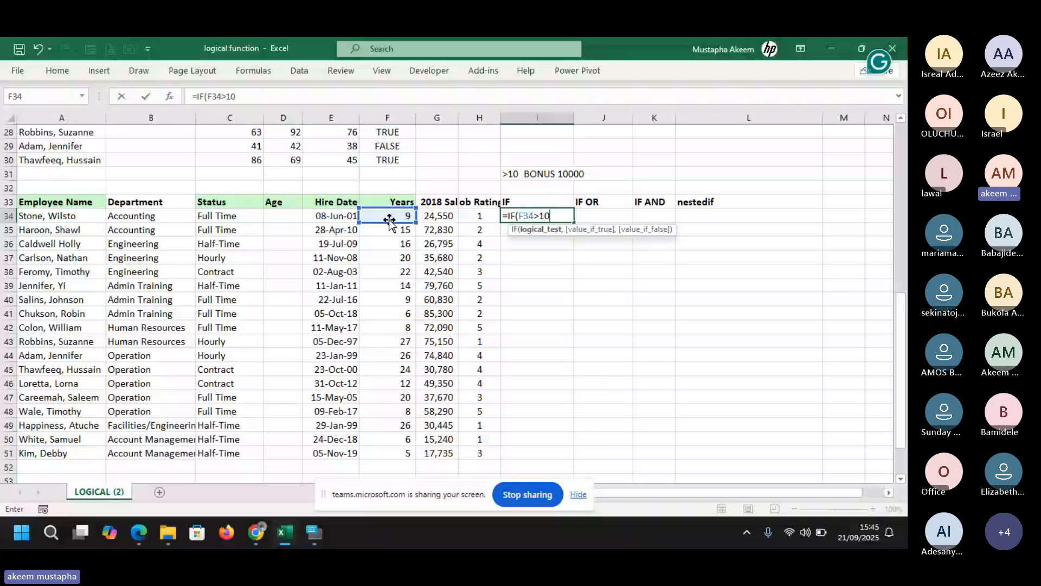
{"action": "type", "text": ","}
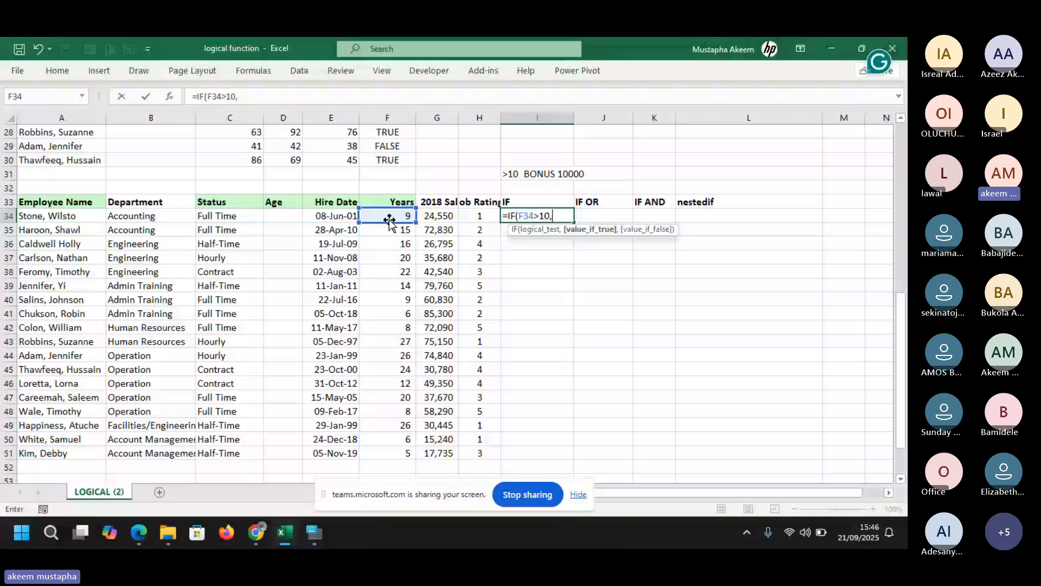
{"action": "type", "text": "10000,"}
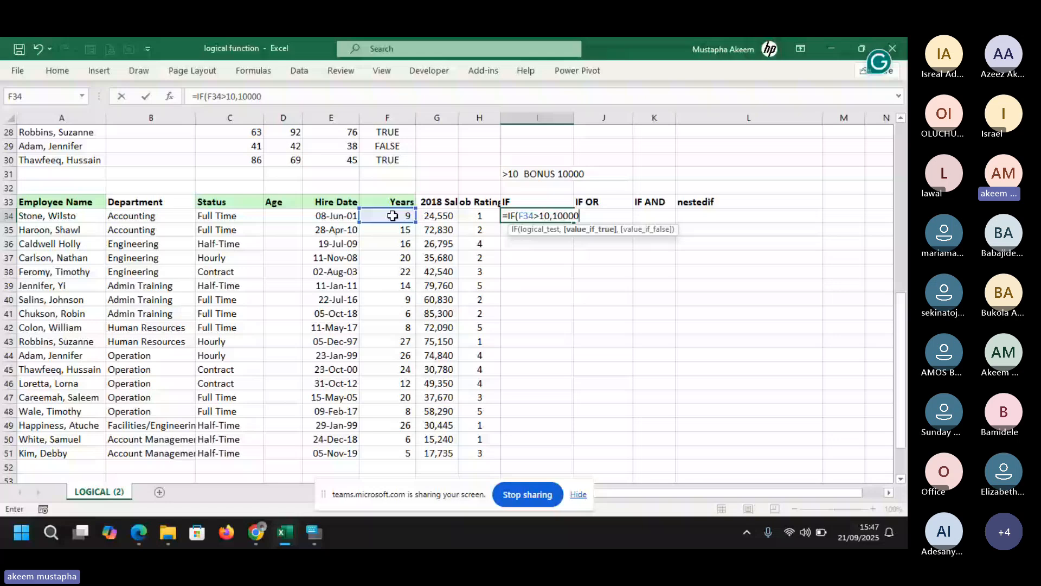
{"action": "type", "text": ","}
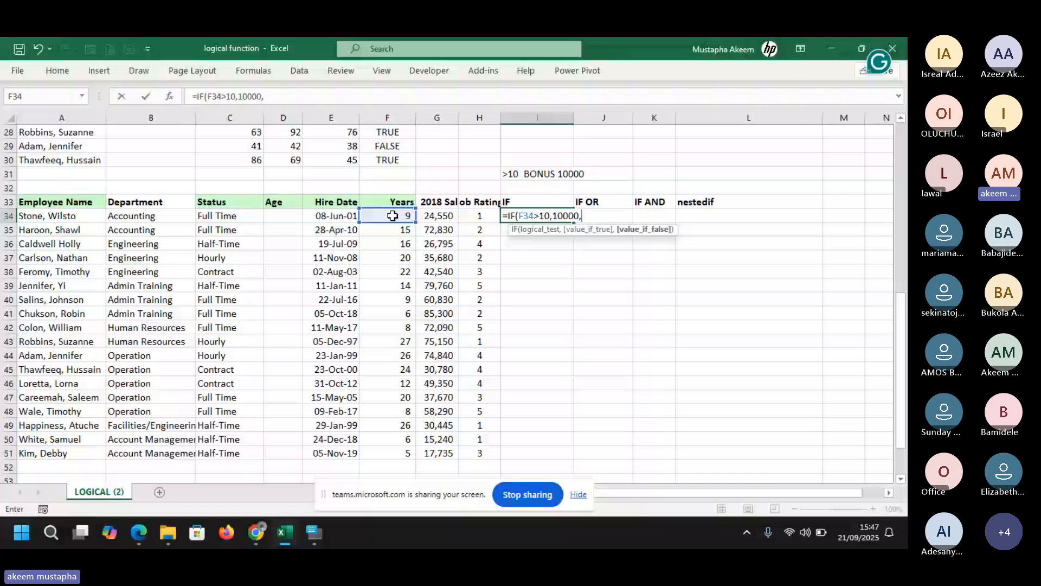
{"action": "key", "text": "Return"}
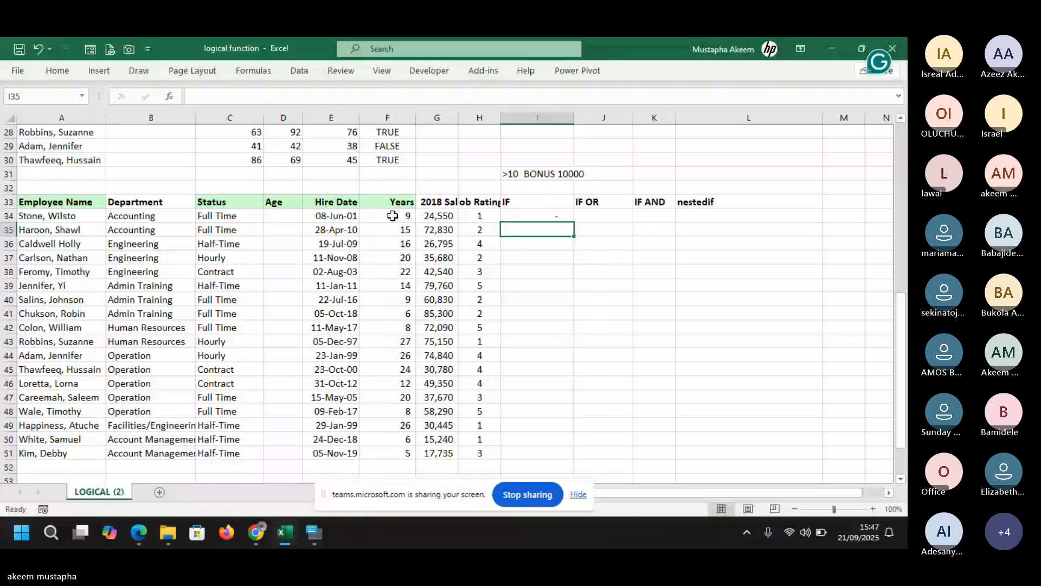
{"action": "left_click", "coordinate": [537, 216]}
{"action": "double_click", "coordinate": [573, 222]}
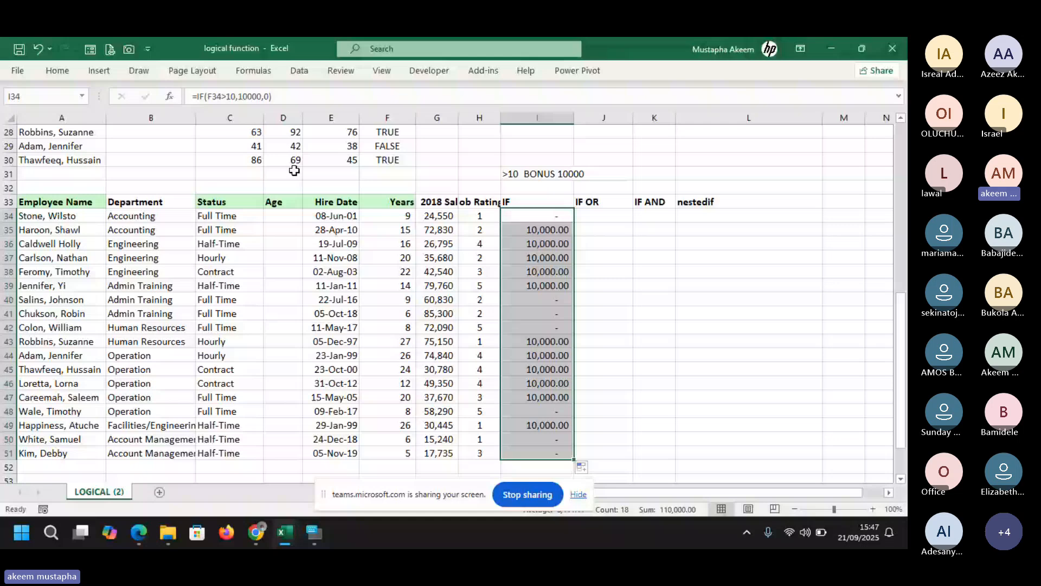
{"action": "left_click", "coordinate": [603, 314]}
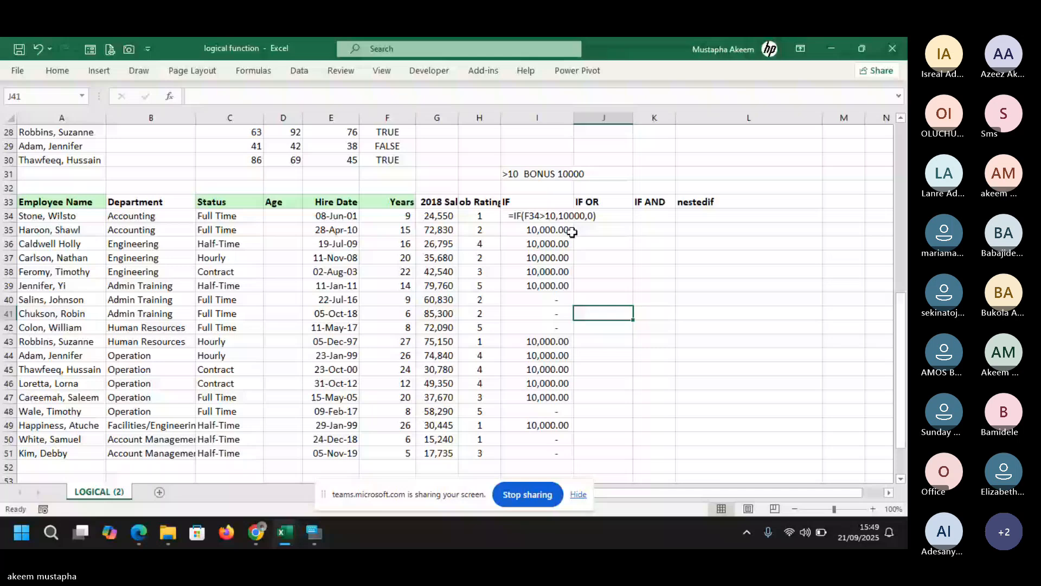
{"action": "left_click", "coordinate": [559, 217]}
{"action": "key", "text": "ctrl+shift+Down"}
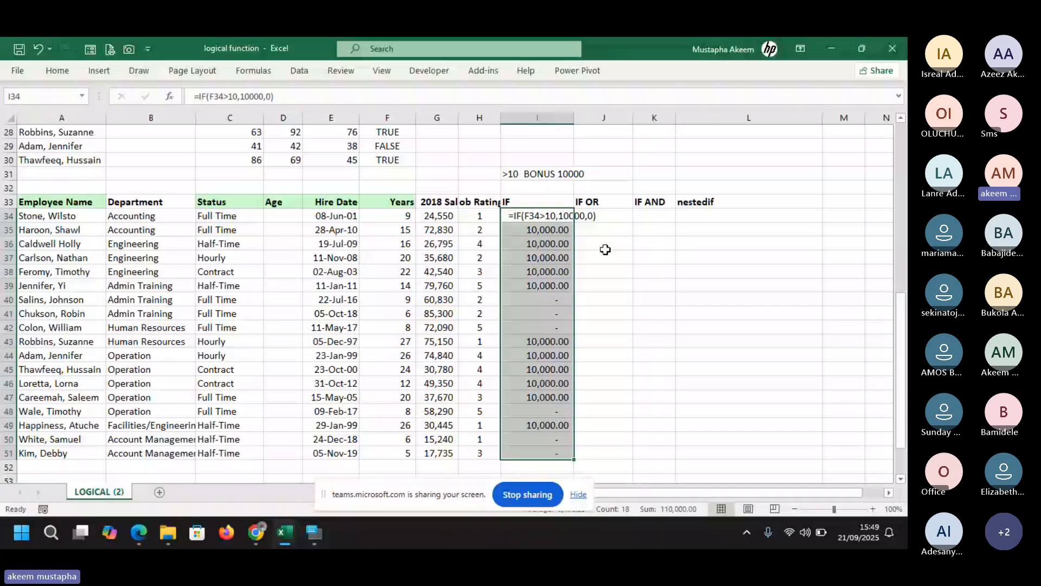
{"action": "key", "text": "Right"}
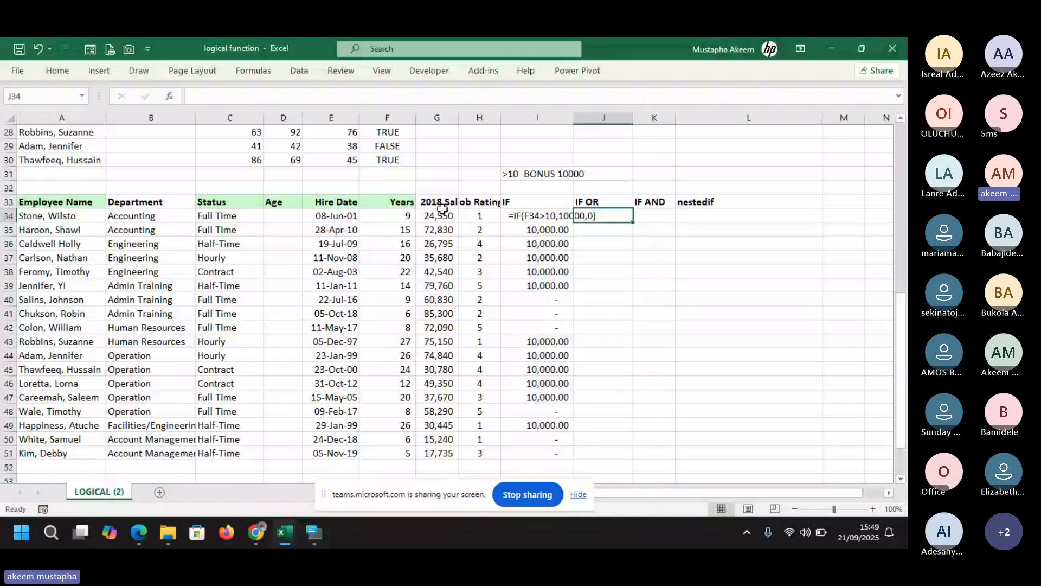
Copy the ">10 BONUS 10000" note into J31 and add FULL TIME below it in J32.
{"action": "left_click", "coordinate": [525, 188]}
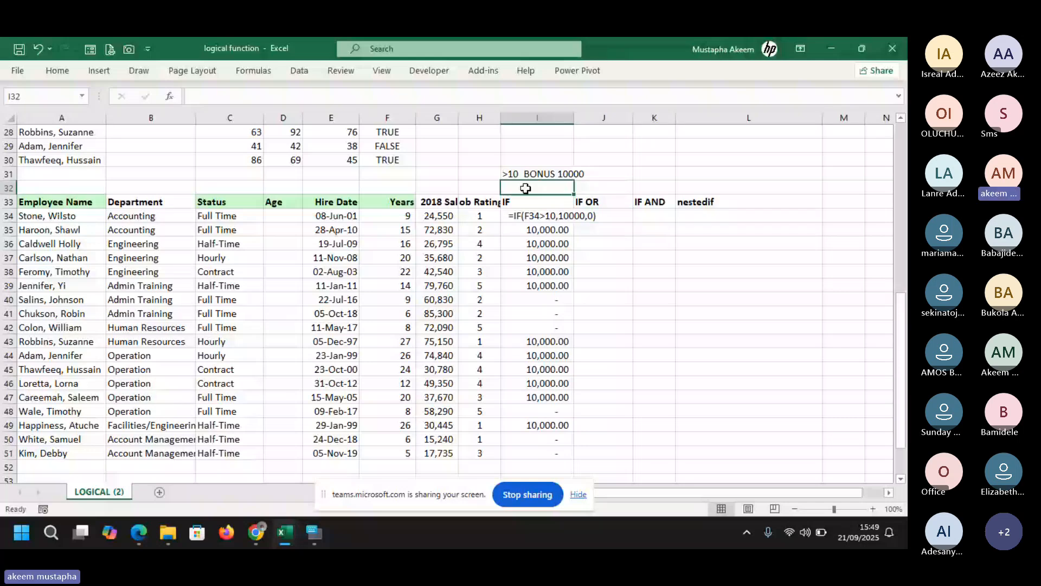
{"action": "left_click", "coordinate": [601, 176]}
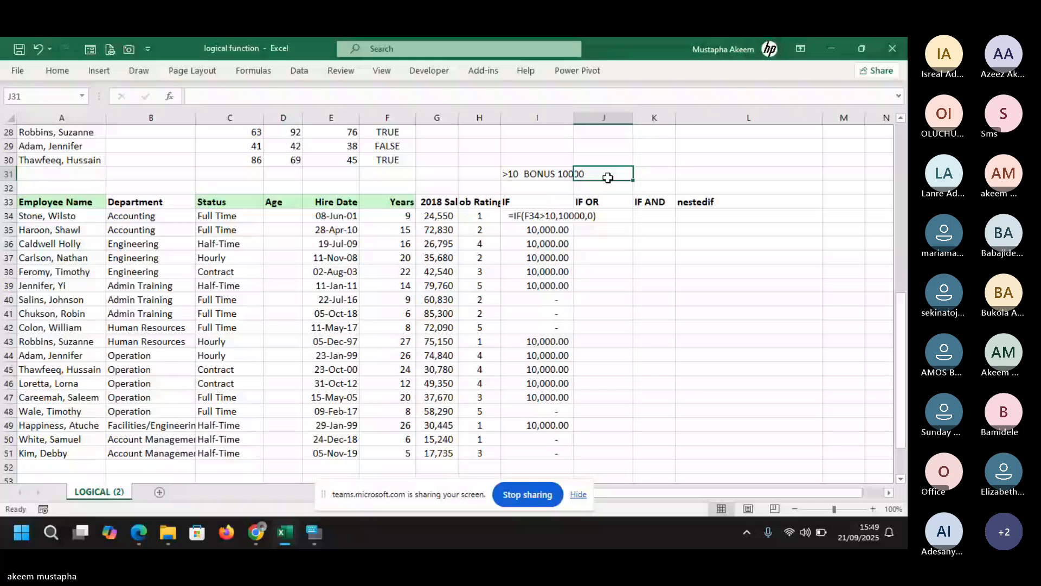
{"action": "key", "text": "ctrl+v"}
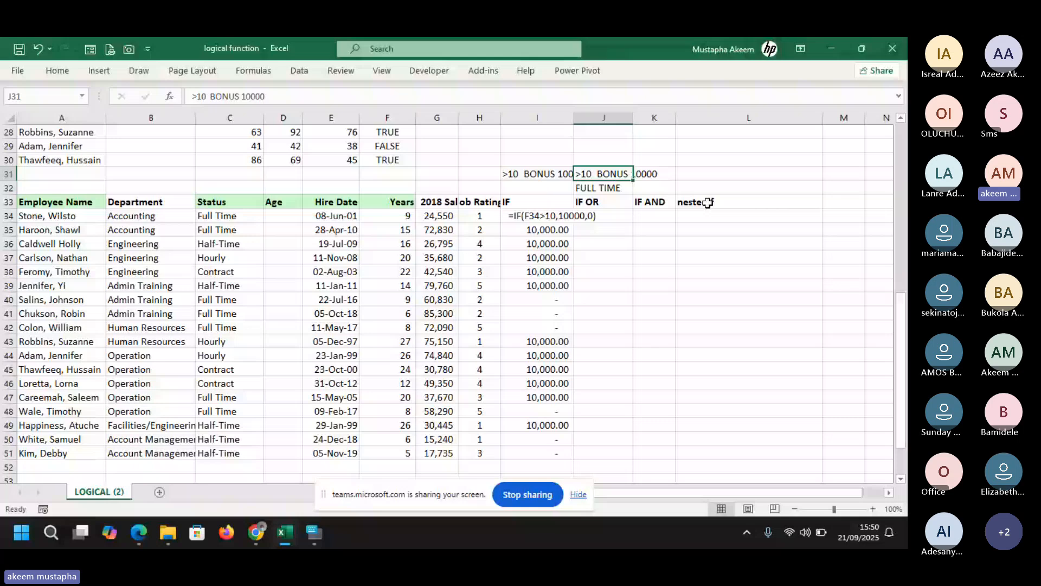
Begin an IF formula in J34 with the logical test OR(F34>10,C34="Full time").
{"action": "double_click", "coordinate": [582, 215]}
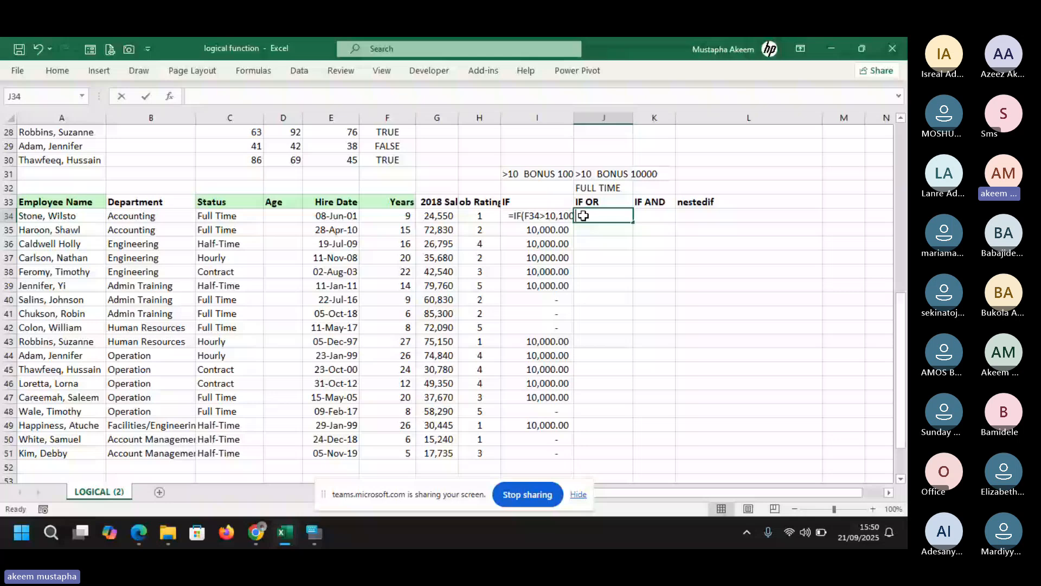
{"action": "type", "text": "=IF("}
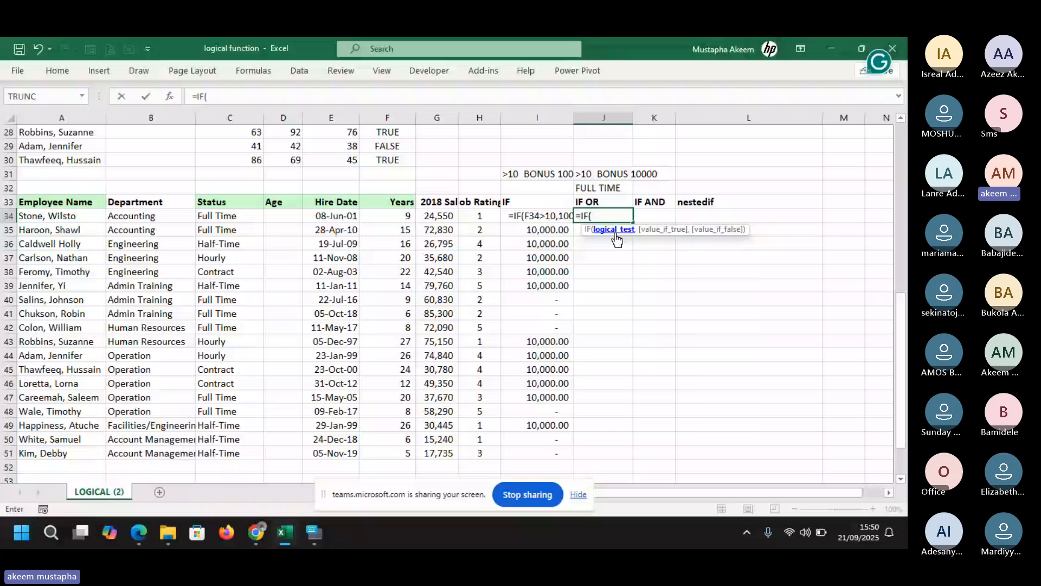
{"action": "type", "text": "OR"}
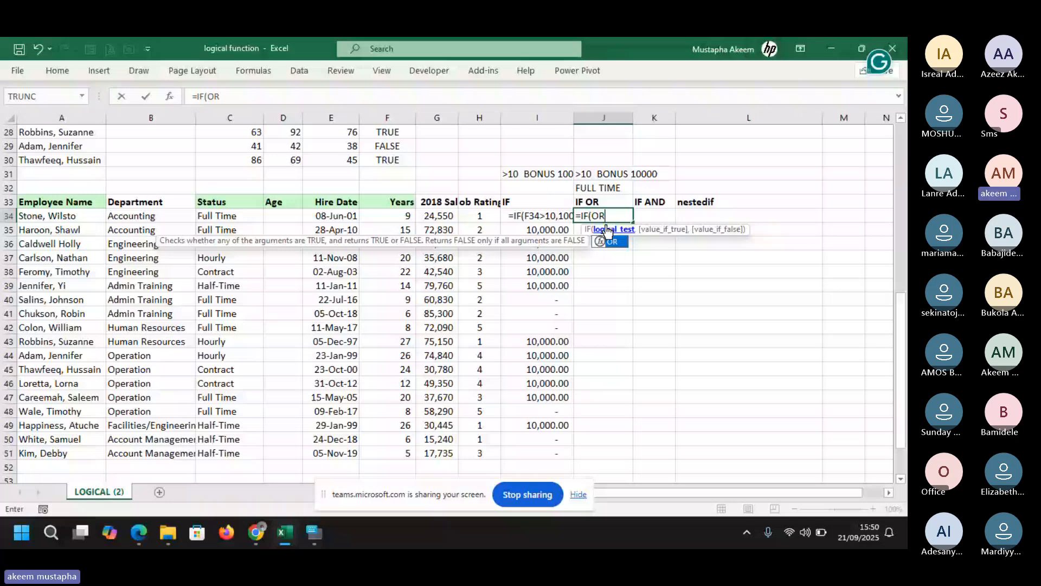
{"action": "type", "text": "("}
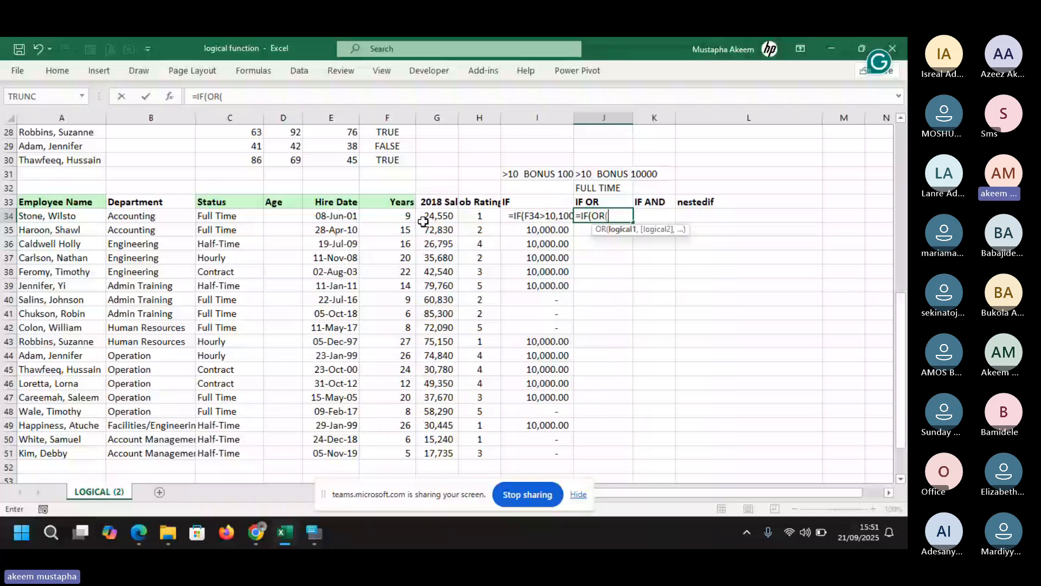
{"action": "left_click", "coordinate": [403, 214]}
{"action": "type", "text": ">"}
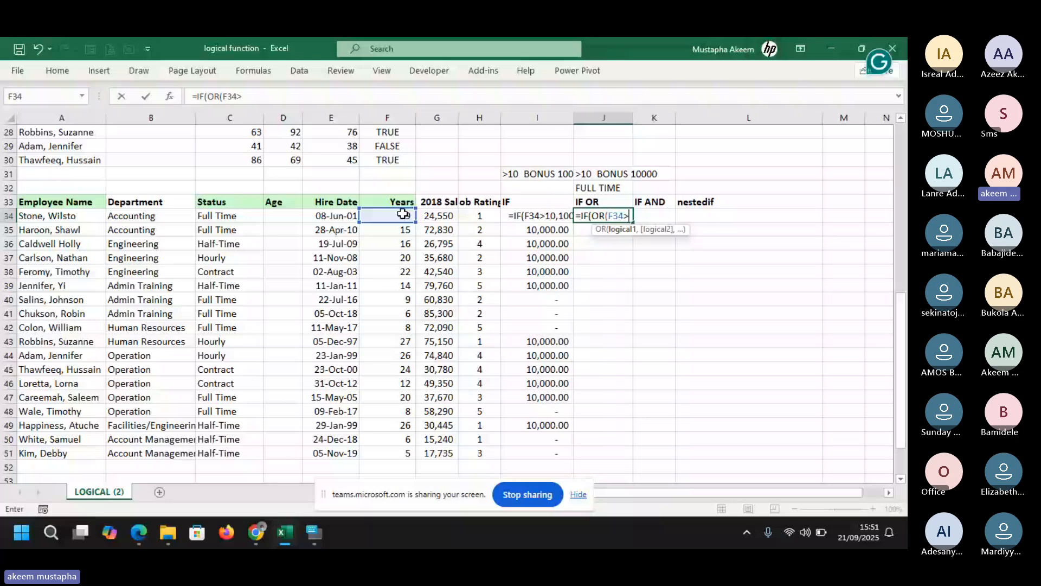
{"action": "type", "text": "10,"}
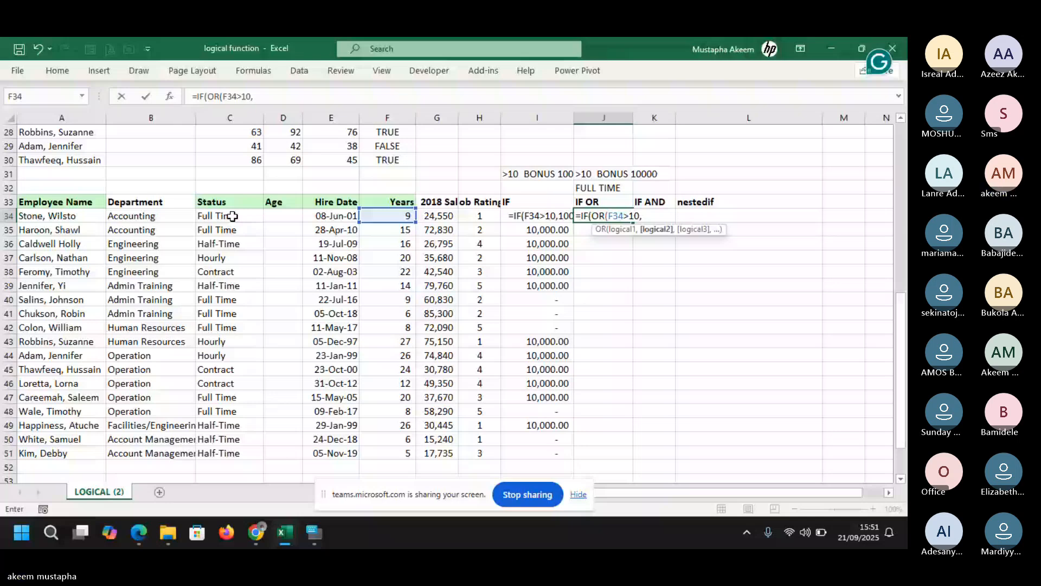
{"action": "left_click", "coordinate": [228, 216]}
{"action": "type", "text": "=\"fULLT"}
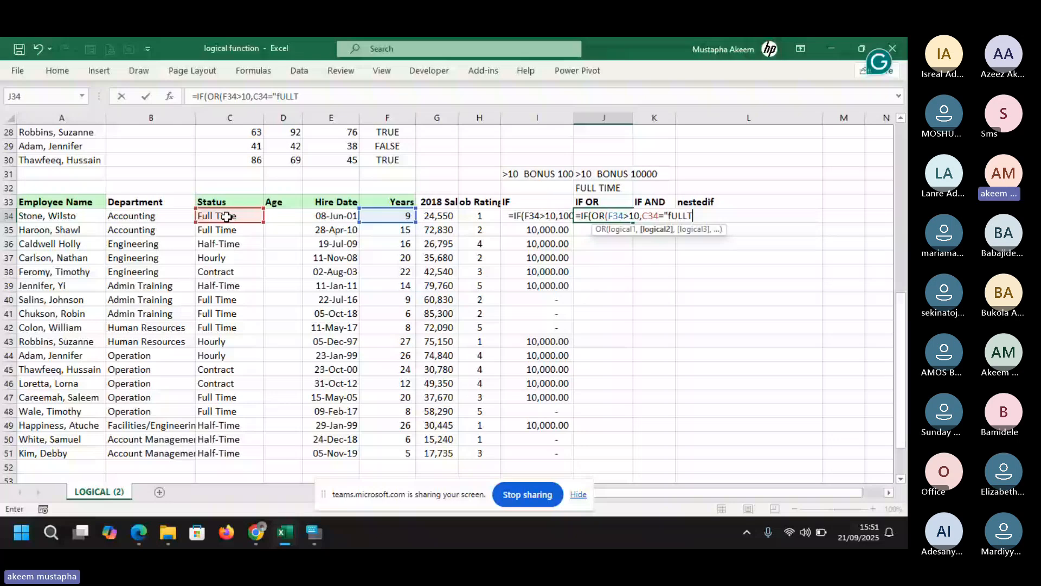
{"action": "key", "text": "BackSpace"}
{"action": "key", "text": "BackSpace"}
{"action": "key", "text": "BackSpace"}
{"action": "key", "text": "BackSpace"}
{"action": "key", "text": "BackSpace"}
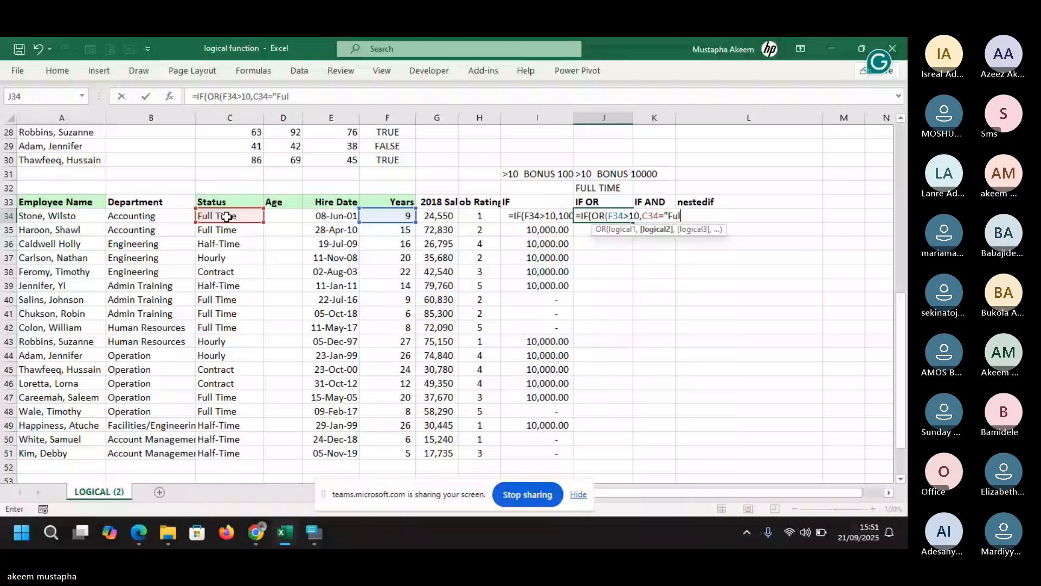
{"action": "type", "text": "Full time\""}
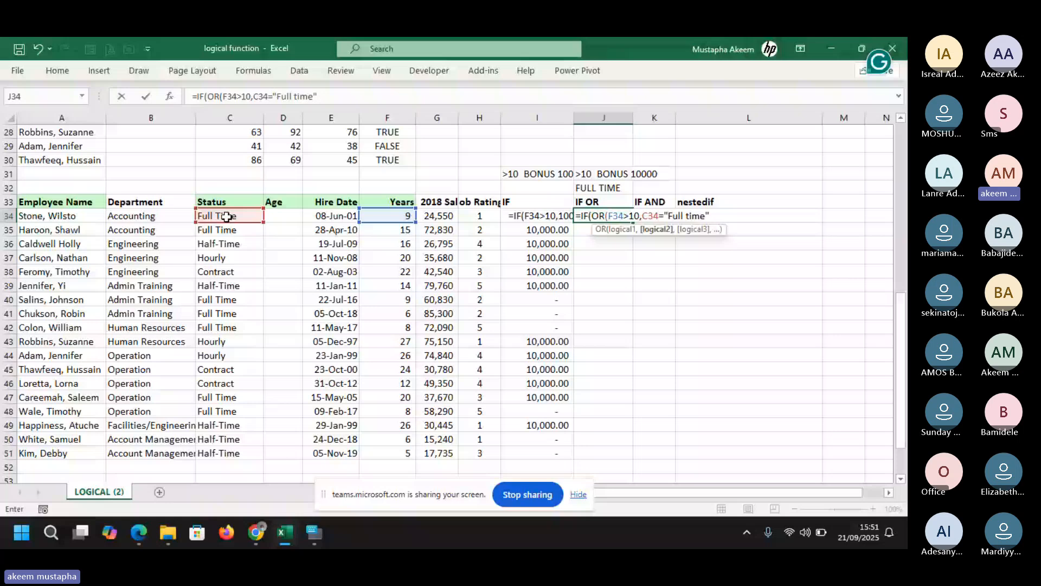
{"action": "type", "text": "),"}
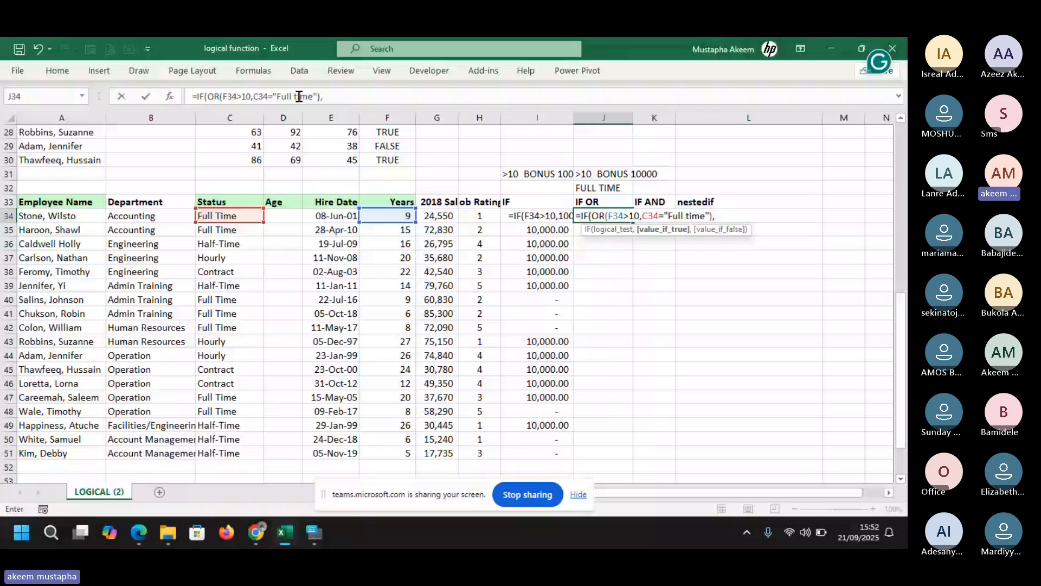
Complete the J34 formula with the results "Bonus" and "NO Bonus", and fill it down through J51.
{"action": "left_click", "coordinate": [374, 97]}
{"action": "type", "text": "\"Bonus\""}
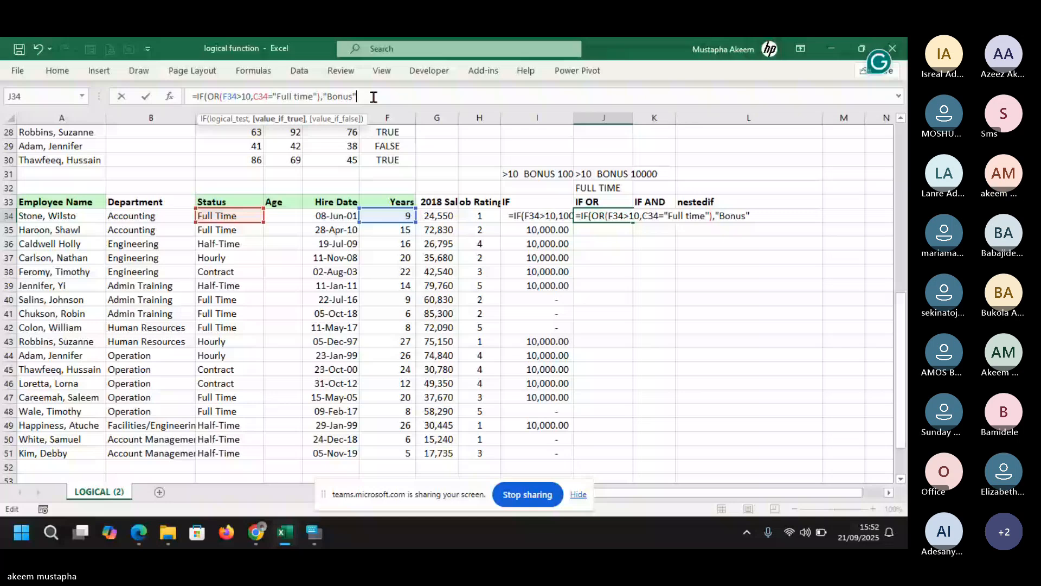
{"action": "type", "text": ","}
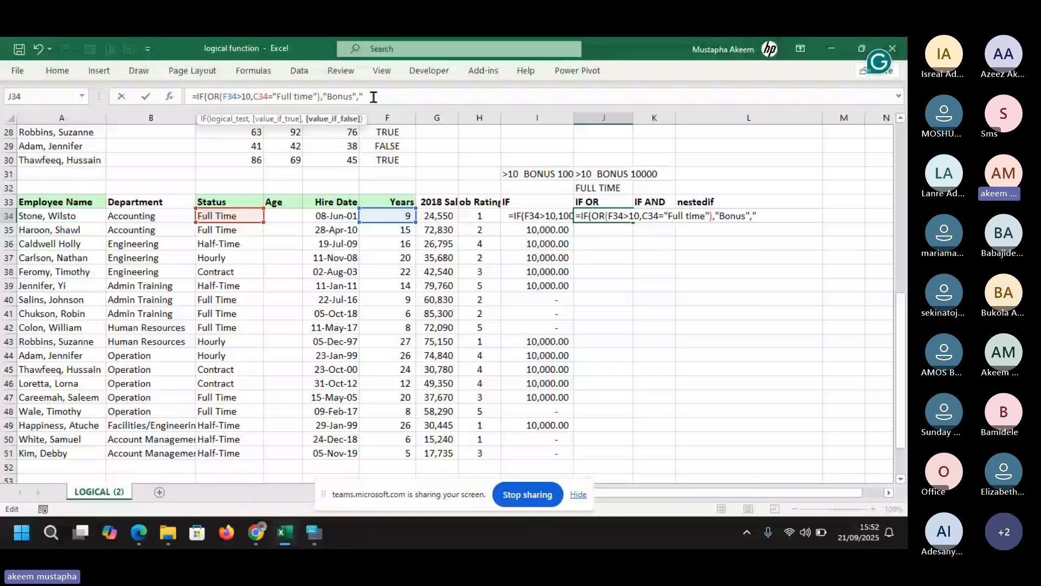
{"action": "type", "text": "NO Bonus\")"}
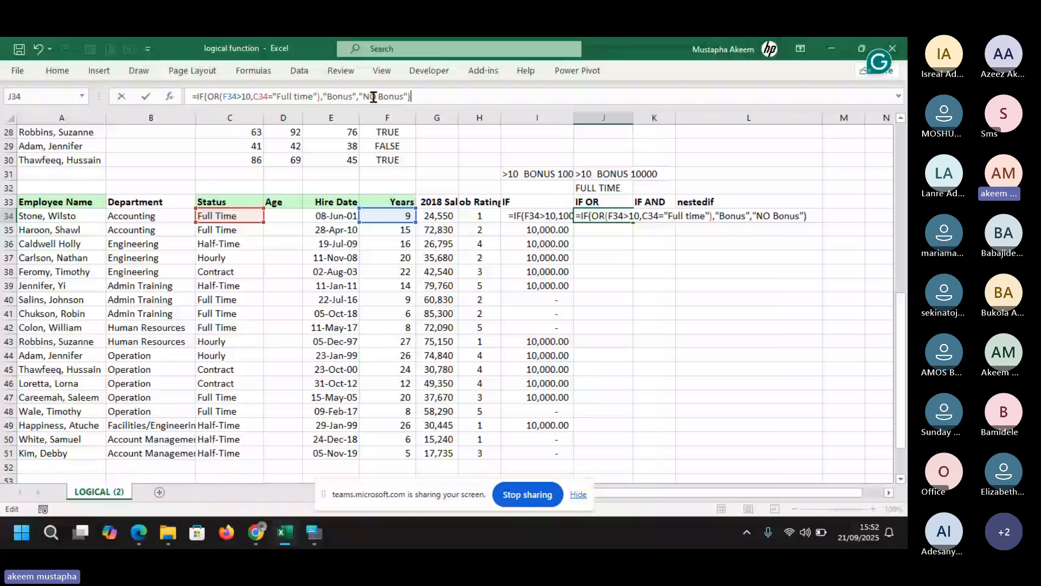
{"action": "key", "text": "Return"}
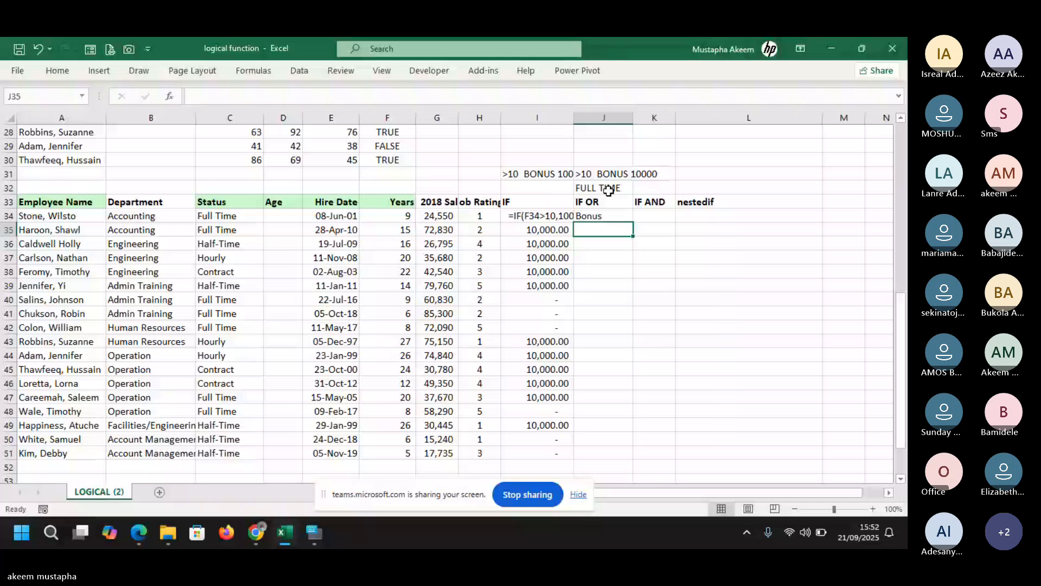
{"action": "left_click", "coordinate": [602, 216]}
{"action": "double_click", "coordinate": [633, 223]}
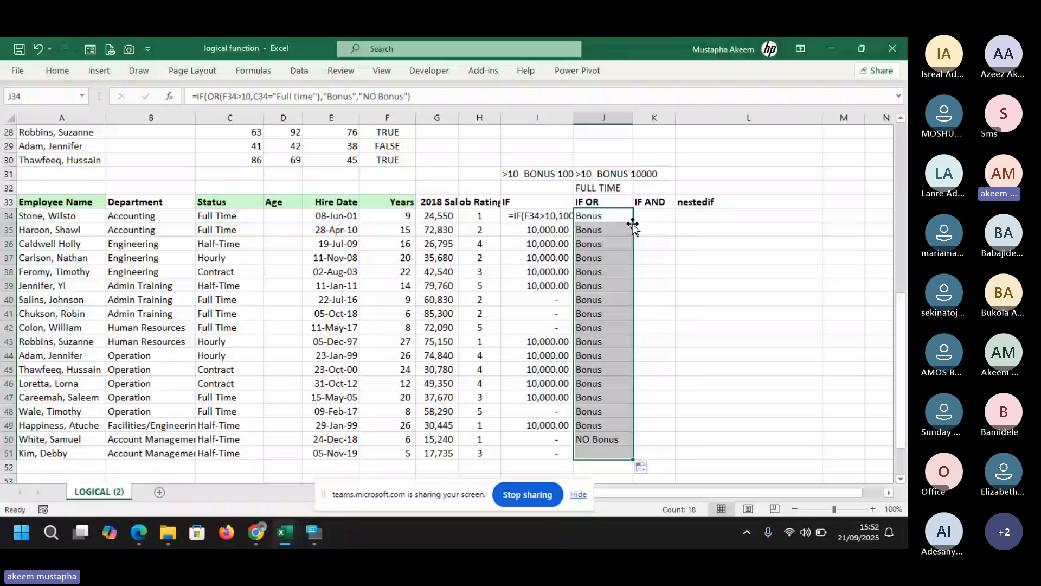
Check the status and years in C50 and F50 and the status in C37 against the IF OR results.
{"action": "left_click", "coordinate": [252, 440]}
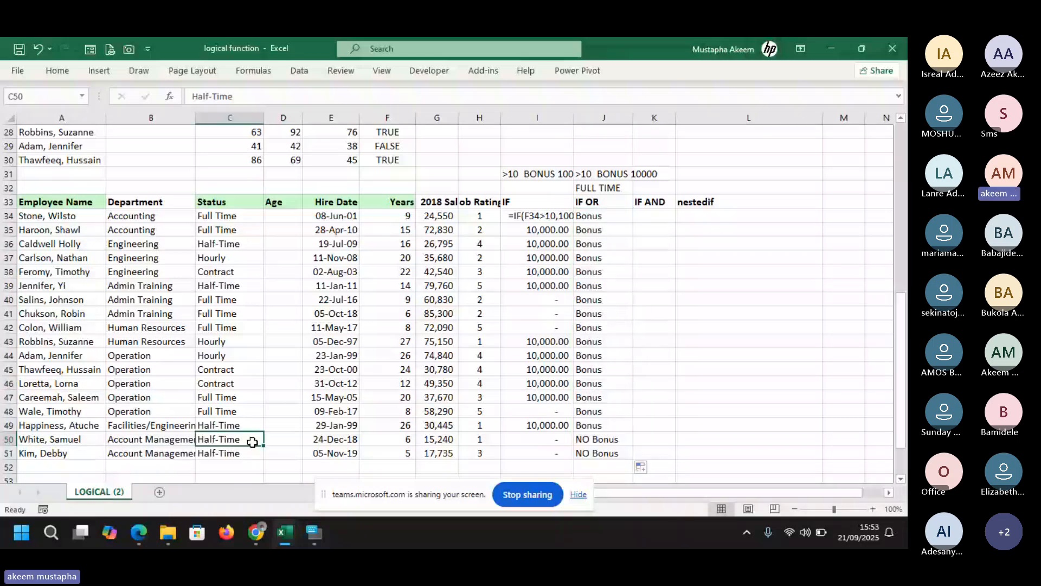
{"action": "left_click", "coordinate": [397, 441]}
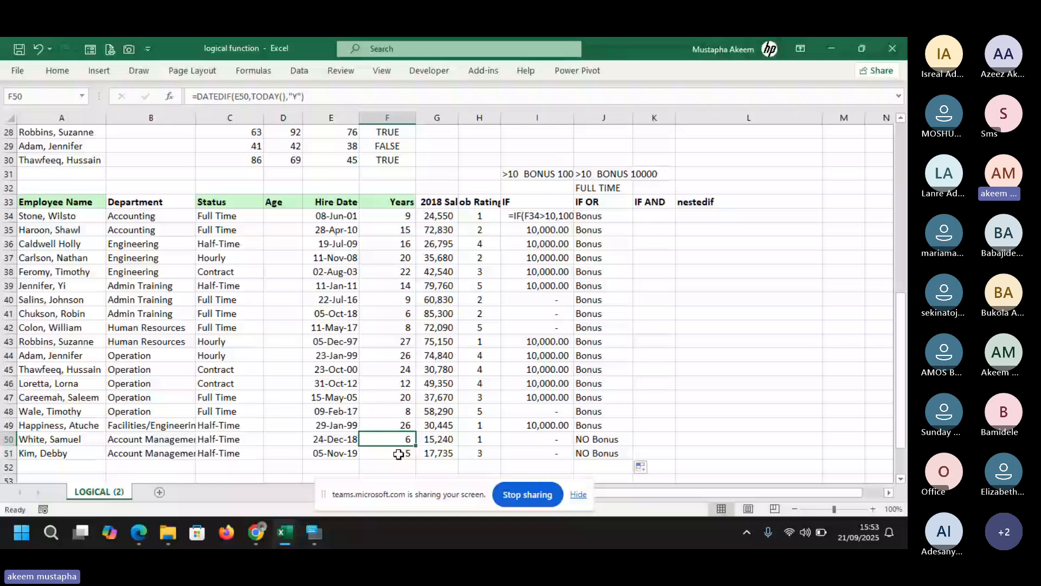
{"action": "left_click", "coordinate": [230, 258]}
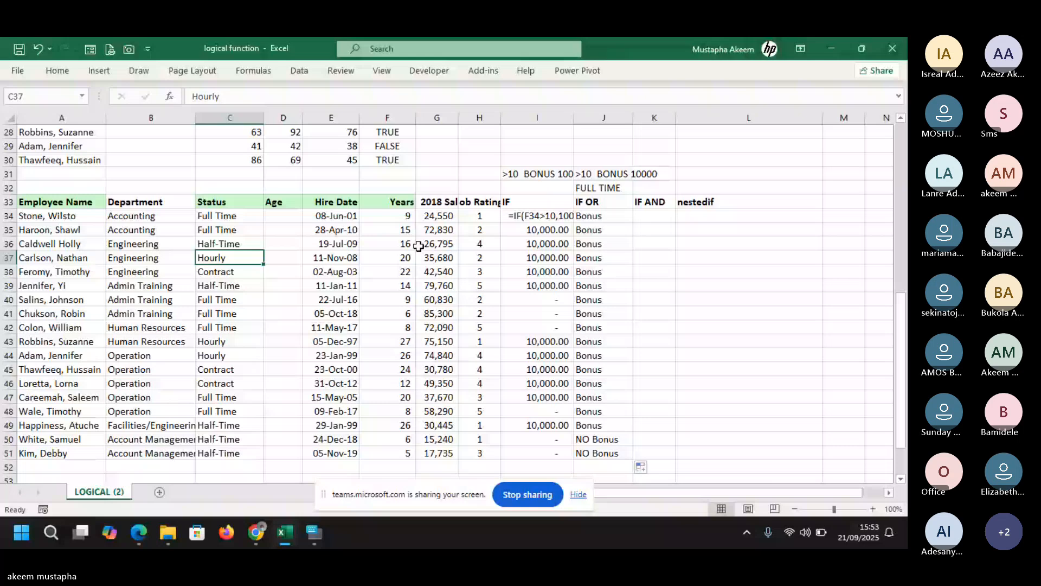
Clear J34:J51 and begin a new IF formula in J34 with F34>10 as the first OR condition.
{"action": "left_click_drag", "start_coordinate": [602, 216], "coordinate": [624, 453]}
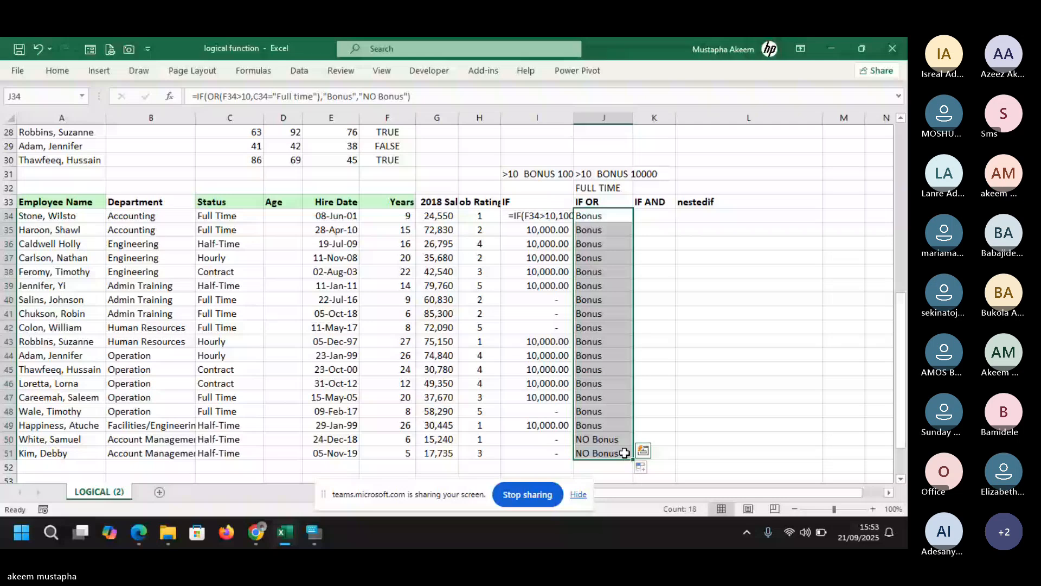
{"action": "key", "text": "Delete"}
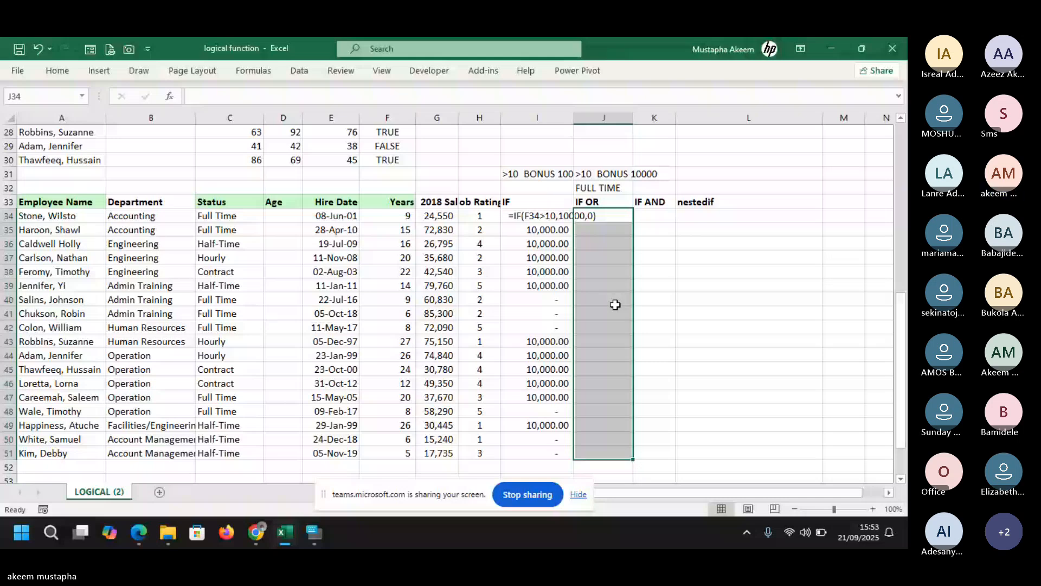
{"action": "key", "text": "F2"}
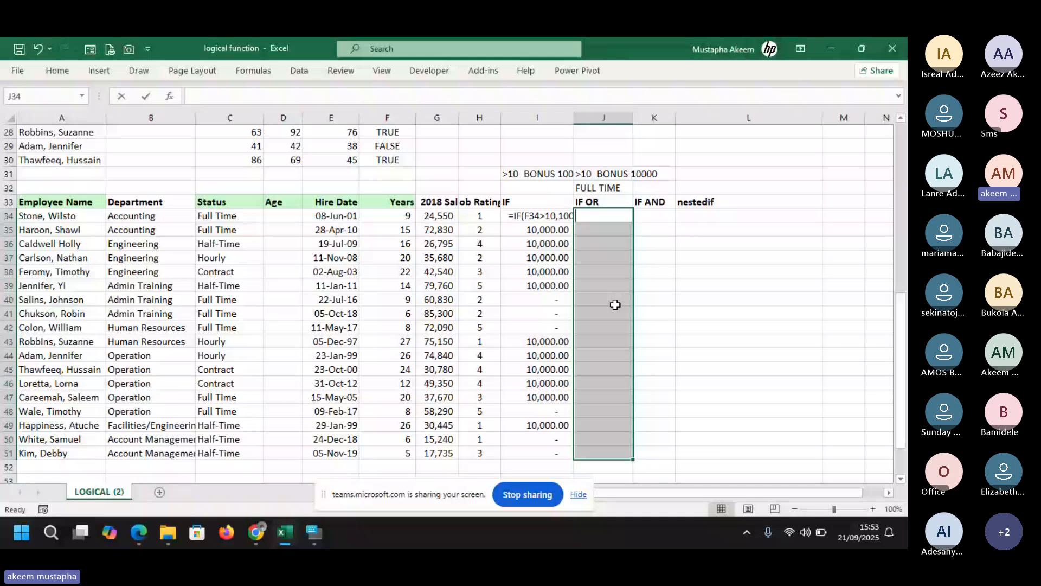
{"action": "type", "text": "=IF("}
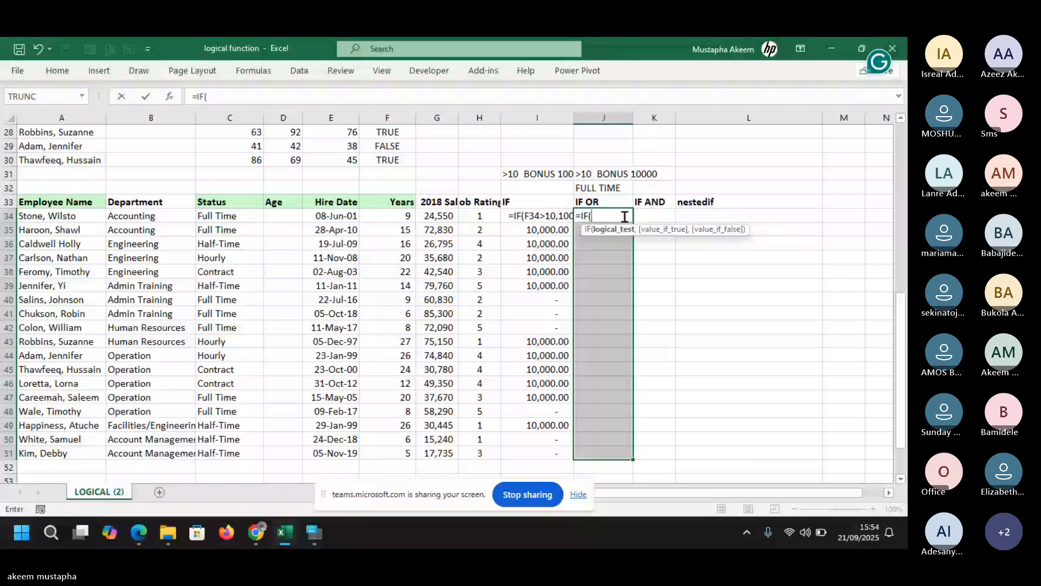
{"action": "type", "text": "OR"}
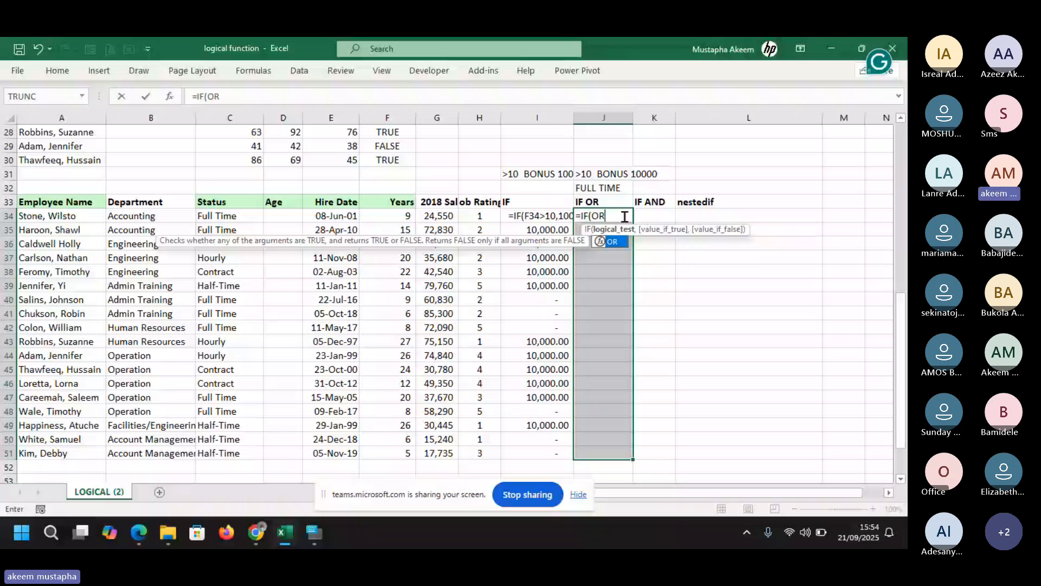
{"action": "type", "text": "("}
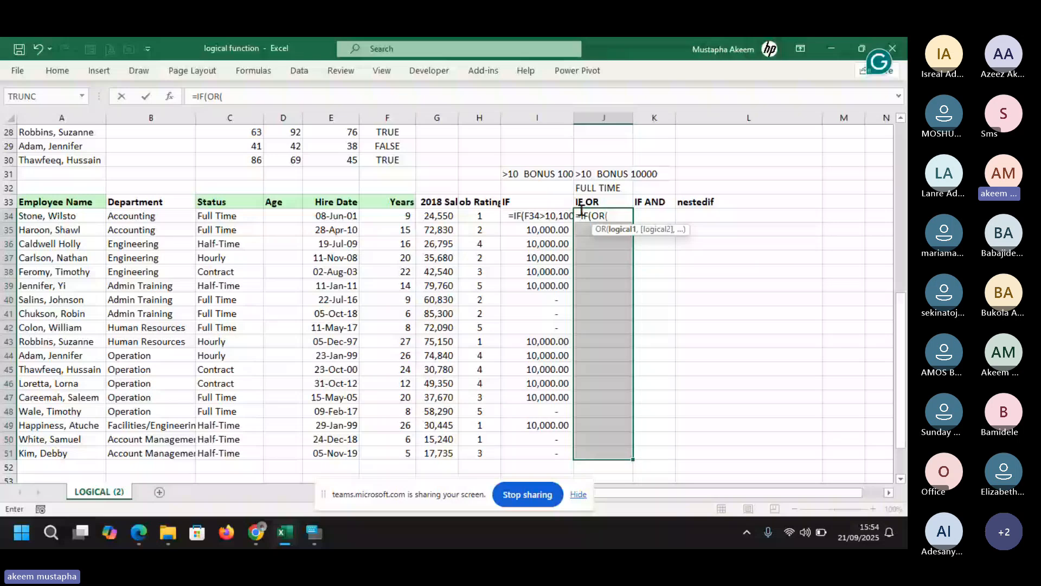
{"action": "left_click", "coordinate": [376, 216]}
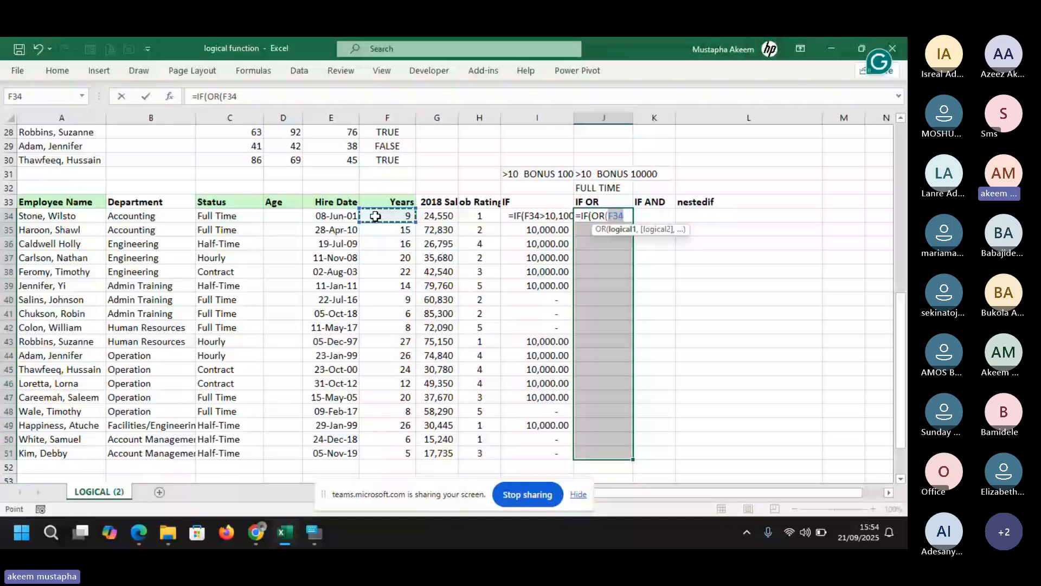
{"action": "type", "text": ">10"}
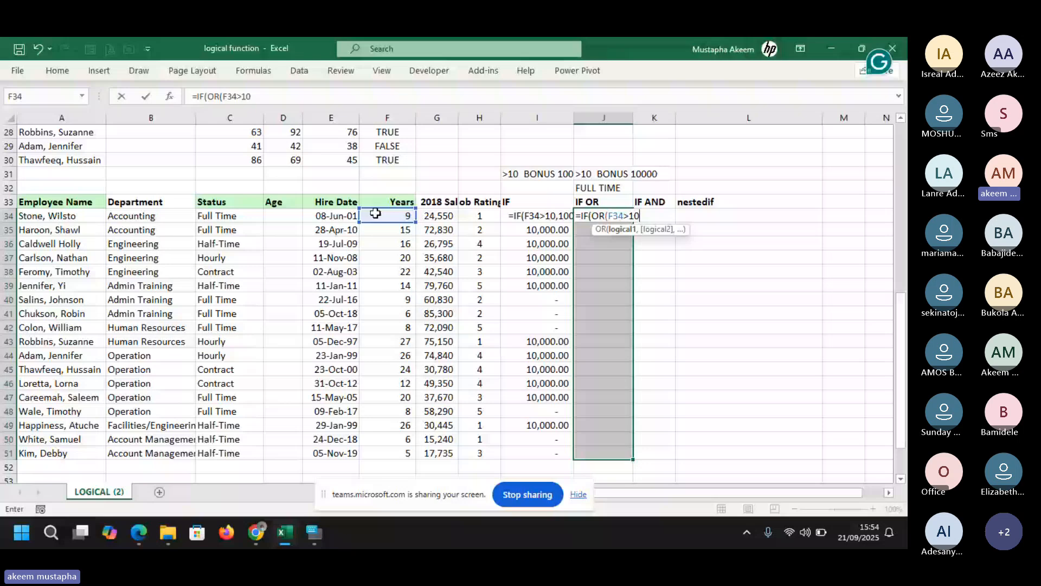
{"action": "type", "text": ","}
Add C34=$C$34 as the second OR condition in the J34 formula, with the comparison cell locked as absolute, and close the OR.
{"action": "left_click", "coordinate": [222, 216]}
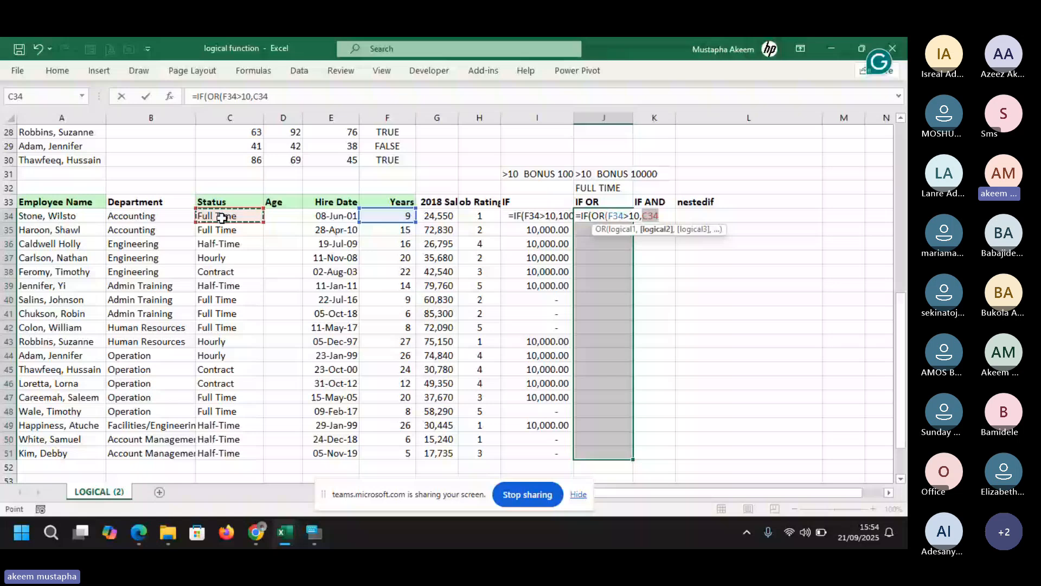
{"action": "type", "text": "="}
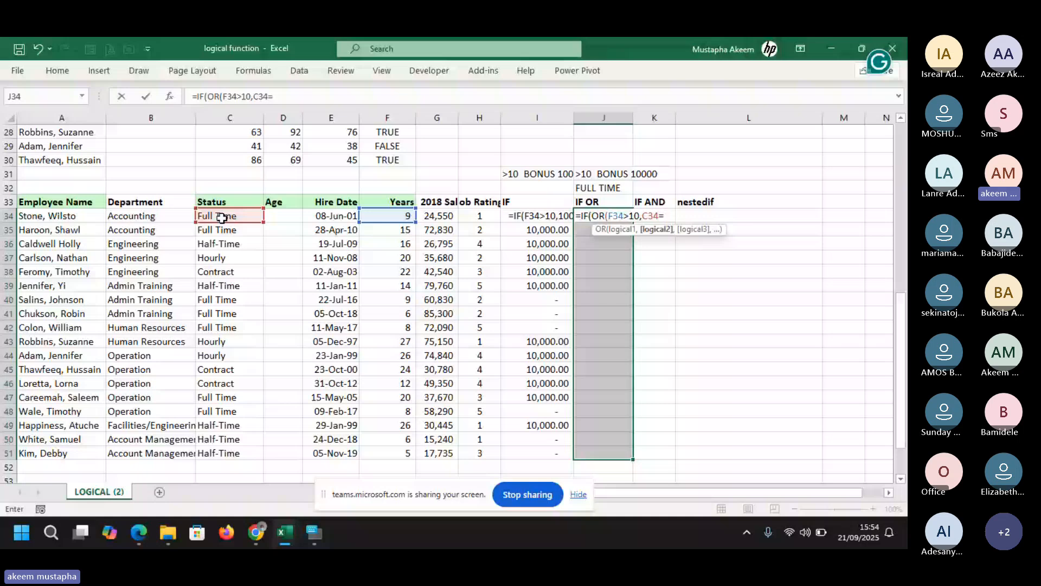
{"action": "left_click", "coordinate": [228, 215]}
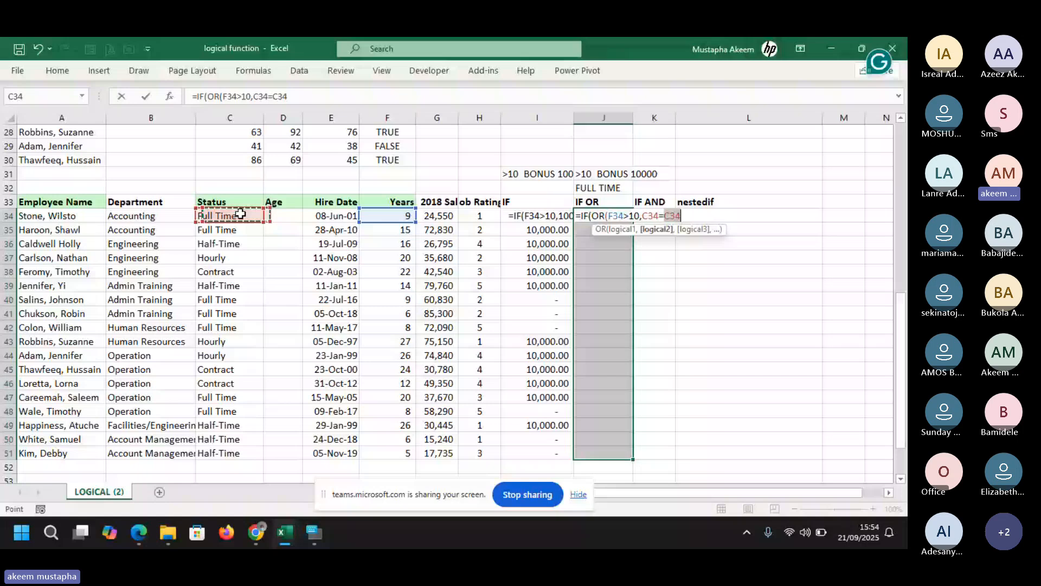
{"action": "key", "text": "F4"}
{"action": "left_click", "coordinate": [313, 95]}
{"action": "type", "text": "),"}
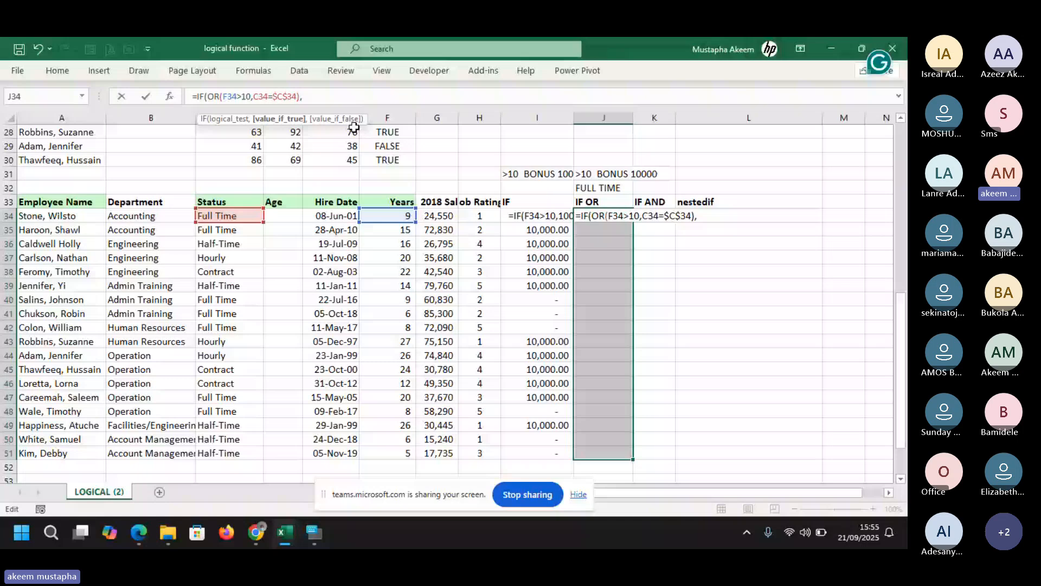
{"action": "double_click", "coordinate": [274, 96]}
Finish the J34 formula with the results "Bonus" and "No Bonus", and fill it down through J51.
{"action": "left_click", "coordinate": [352, 97]}
{"action": "type", "text": "\"Bonus\","}
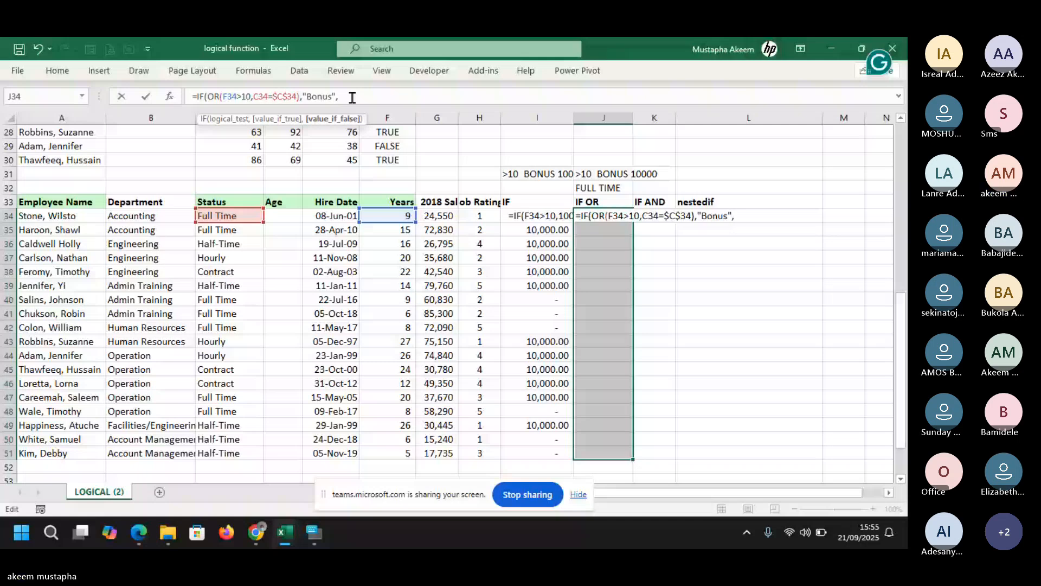
{"action": "type", "text": "\"No B"}
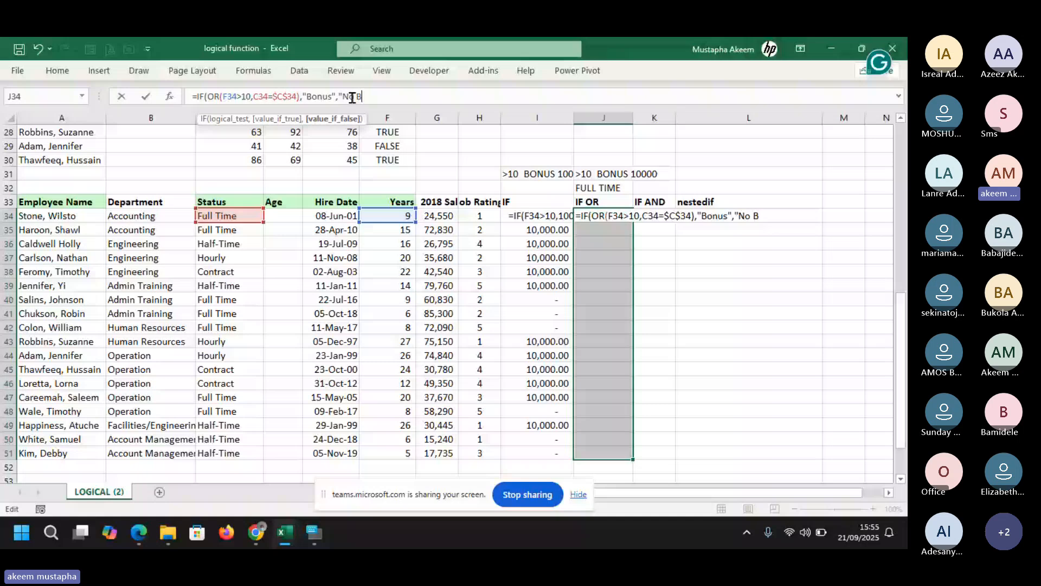
{"action": "type", "text": "onus\")"}
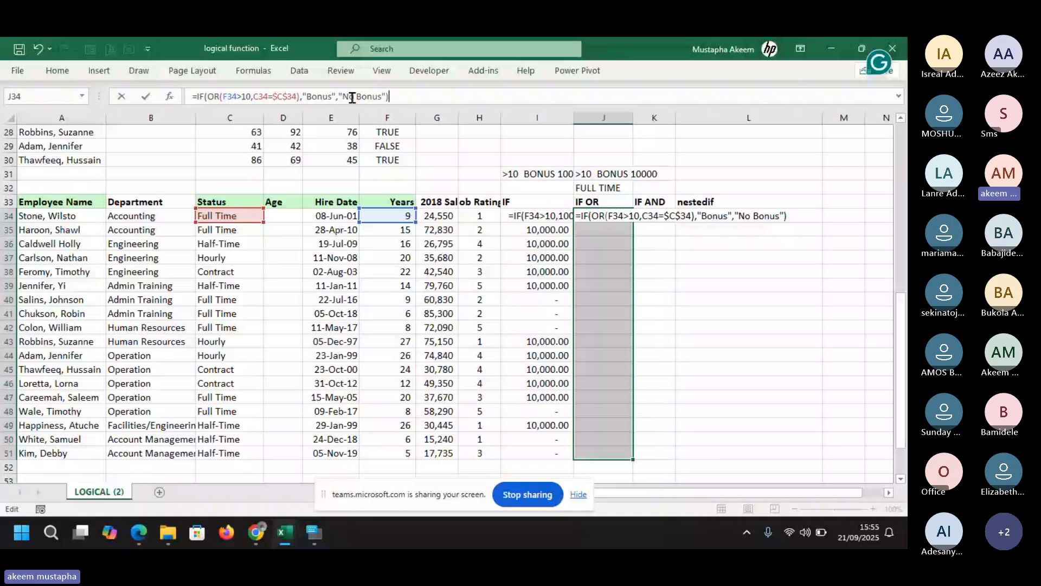
{"action": "key", "text": "Return"}
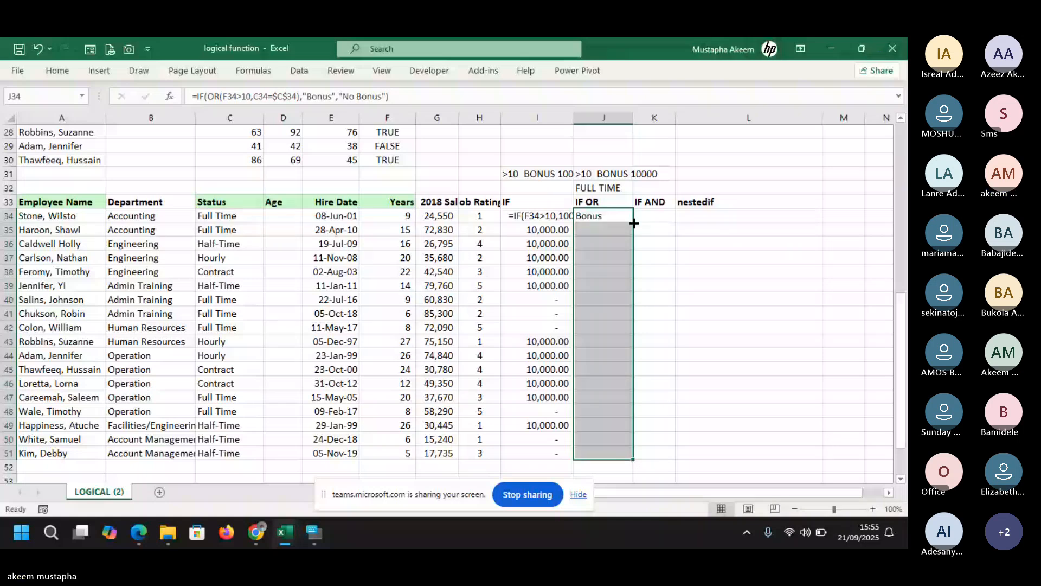
{"action": "double_click", "coordinate": [634, 223]}
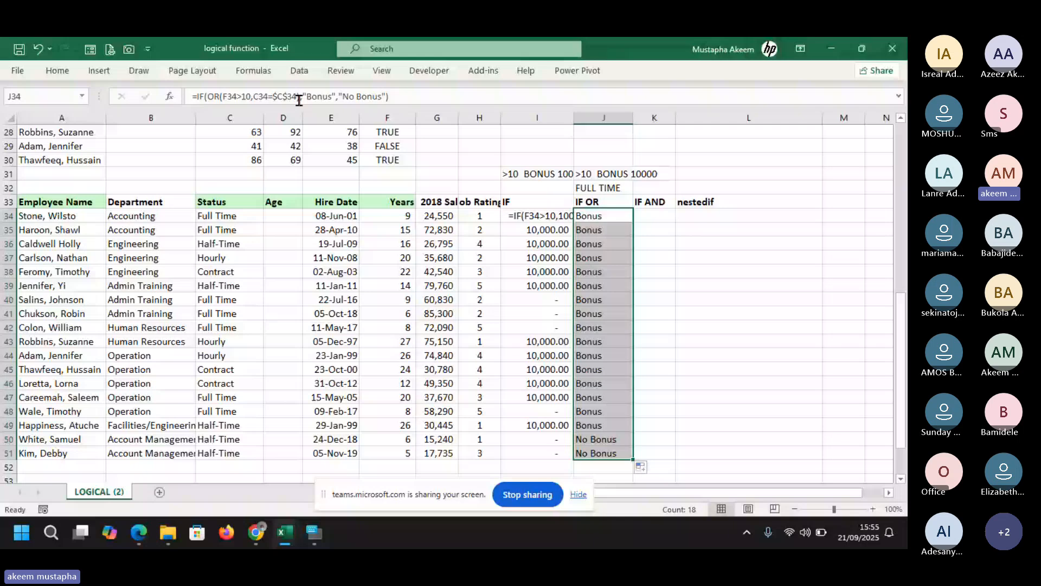
Turn the J34 formula into visible text with a leading space, and replace $C$34 with "Full Time" in the J35 formula.
{"action": "left_click", "coordinate": [190, 96]}
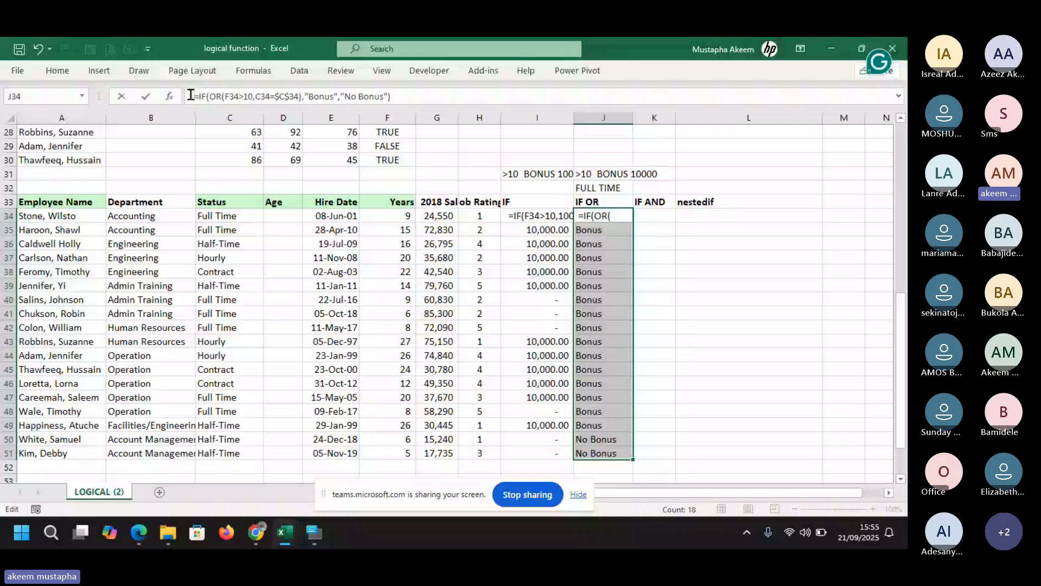
{"action": "left_click", "coordinate": [300, 96]}
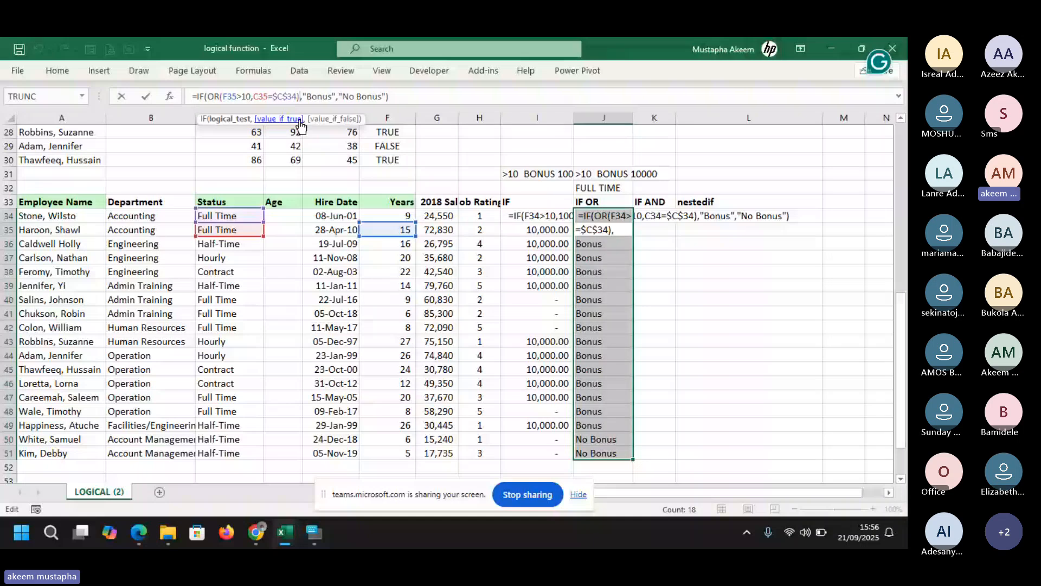
{"action": "key", "text": "BackSpace"}
{"action": "key", "text": "BackSpace"}
{"action": "key", "text": "BackSpace"}
{"action": "key", "text": "BackSpace"}
{"action": "key", "text": "BackSpace"}
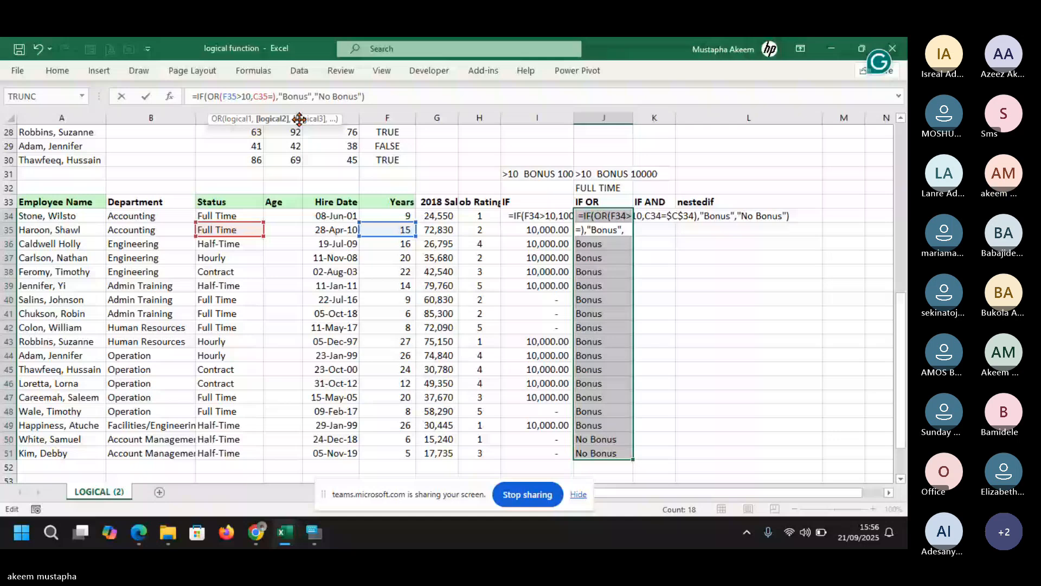
{"action": "type", "text": "\"Full Time"}
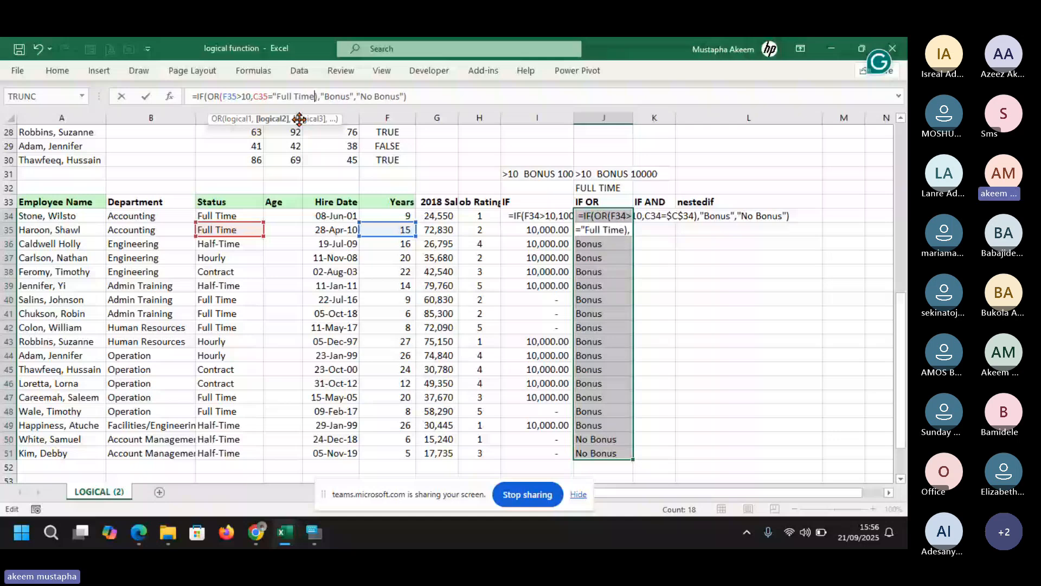
{"action": "type", "text": "\""}
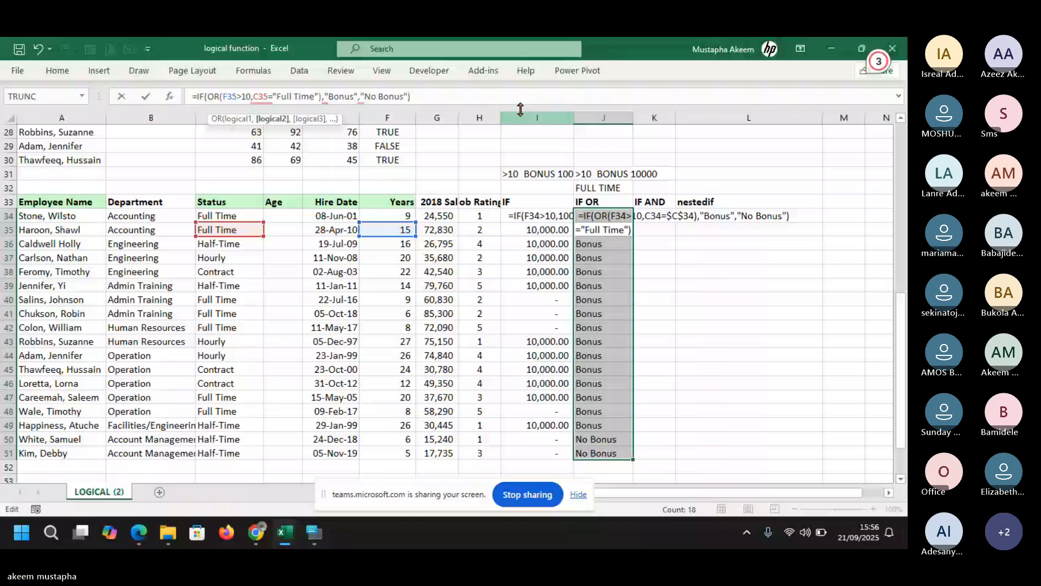
Replace the comma after F35>10 with an equals sign in J35, entering =IF(OR(F35>10=C35="Full Time"),"Bonus","No Bonus").
{"action": "left_click", "coordinate": [272, 96]}
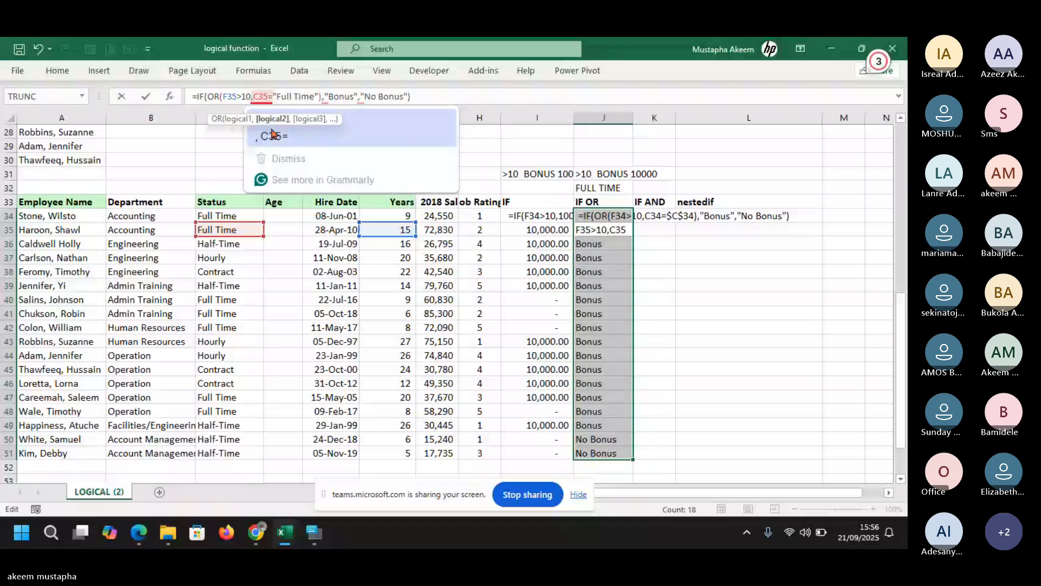
{"action": "key", "text": "BackSpace"}
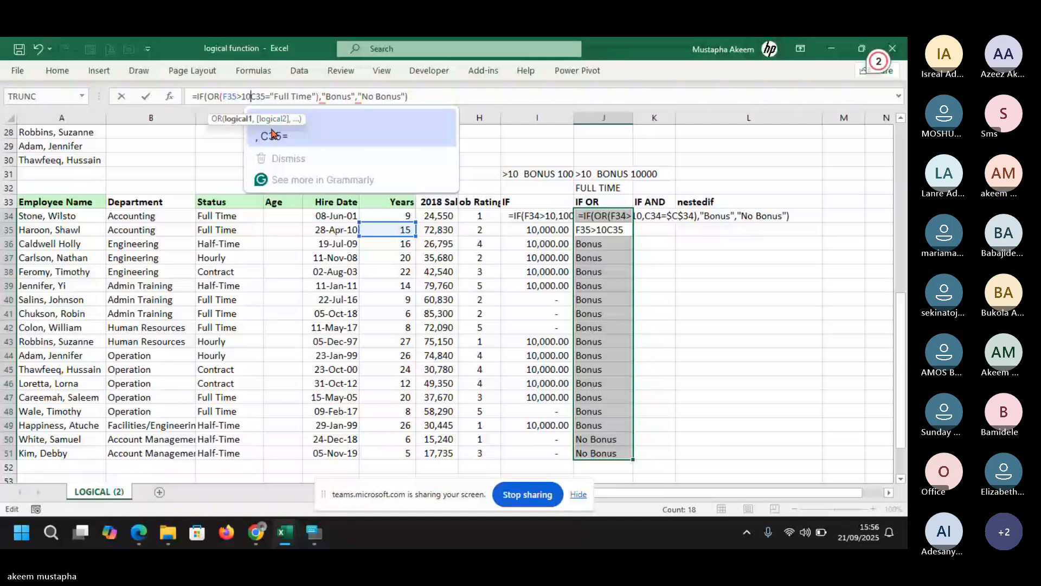
{"action": "type", "text": "="}
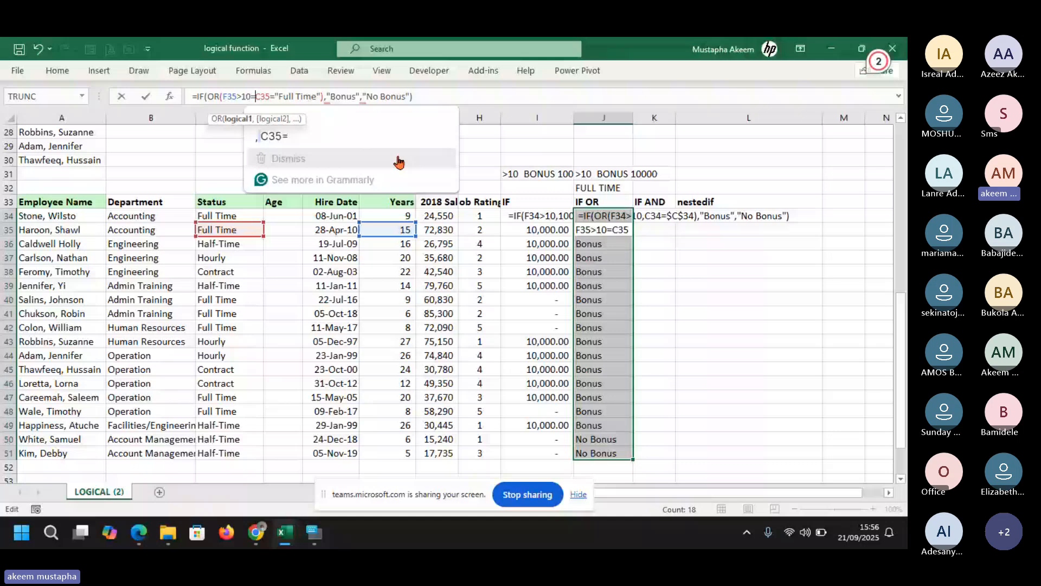
{"action": "left_click", "coordinate": [399, 160]}
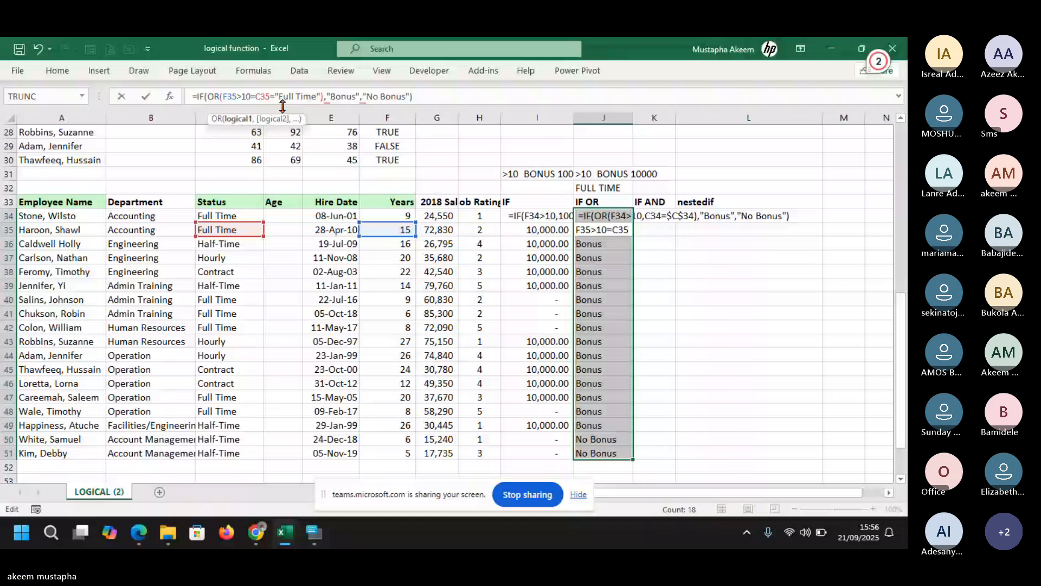
{"action": "key", "text": "ctrl+Return"}
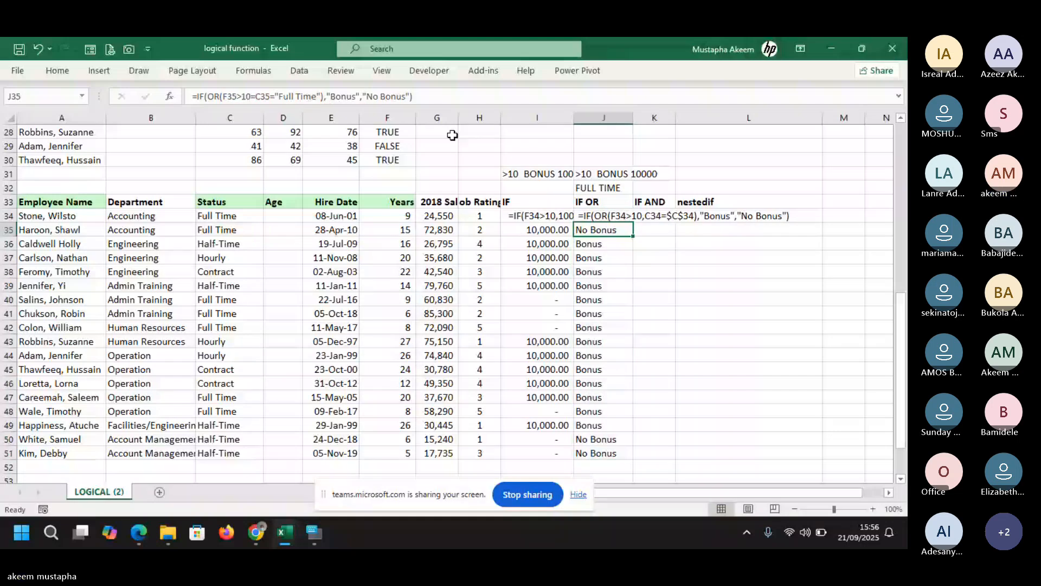
Turn the J35 formula into visible text with a leading space and select that cell again.
{"action": "key", "text": "F2"}
{"action": "key", "text": "Home"}
{"action": "key", "text": "Return"}
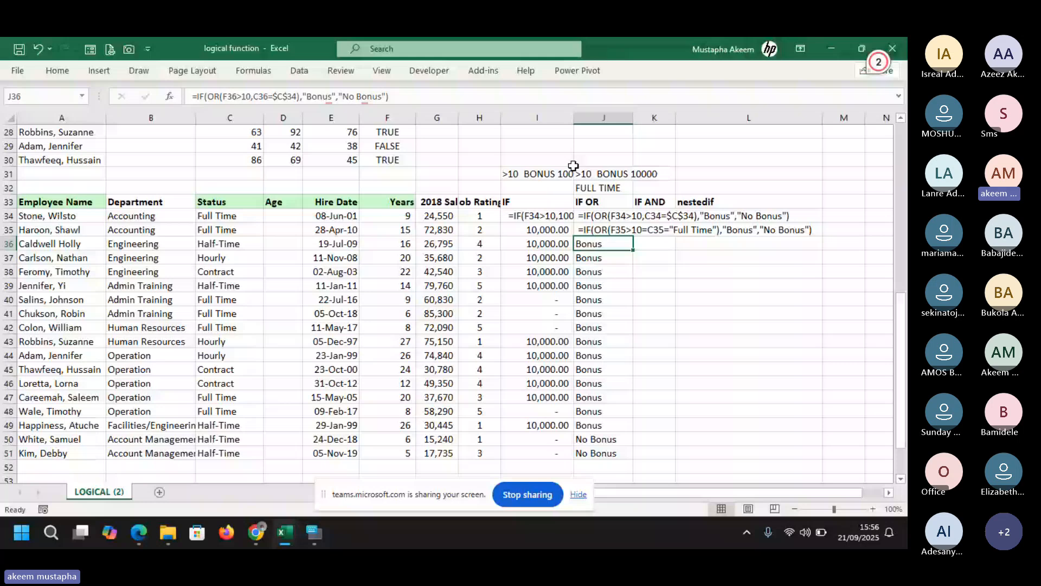
{"action": "left_click", "coordinate": [619, 234]}
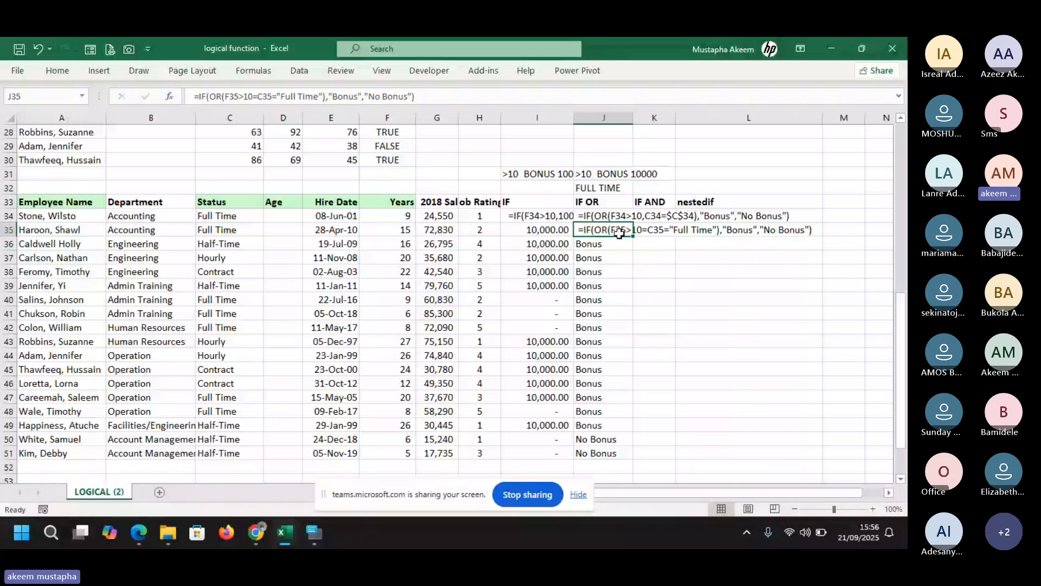
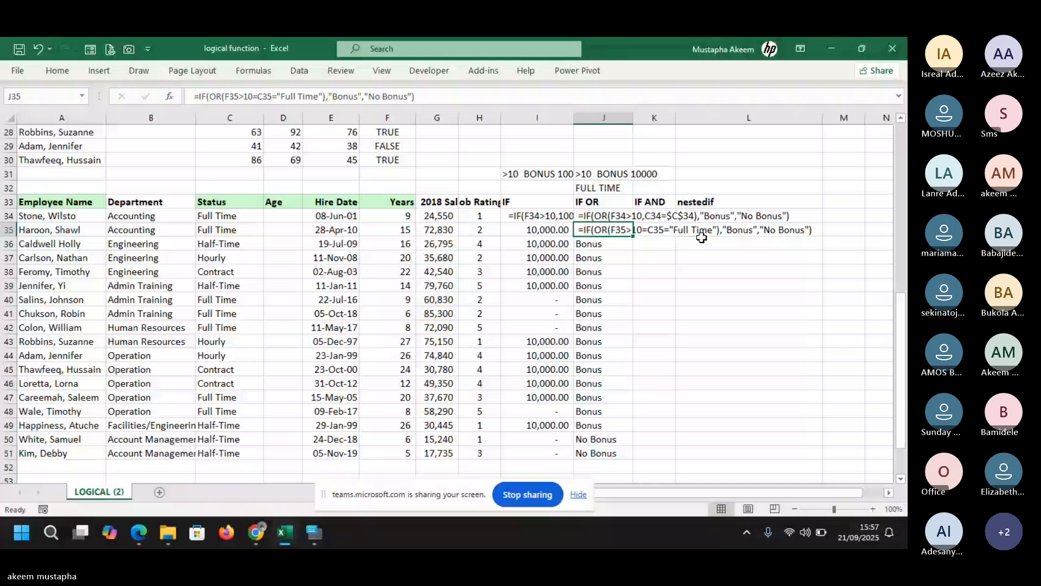
{"action": "left_click", "coordinate": [602, 245]}
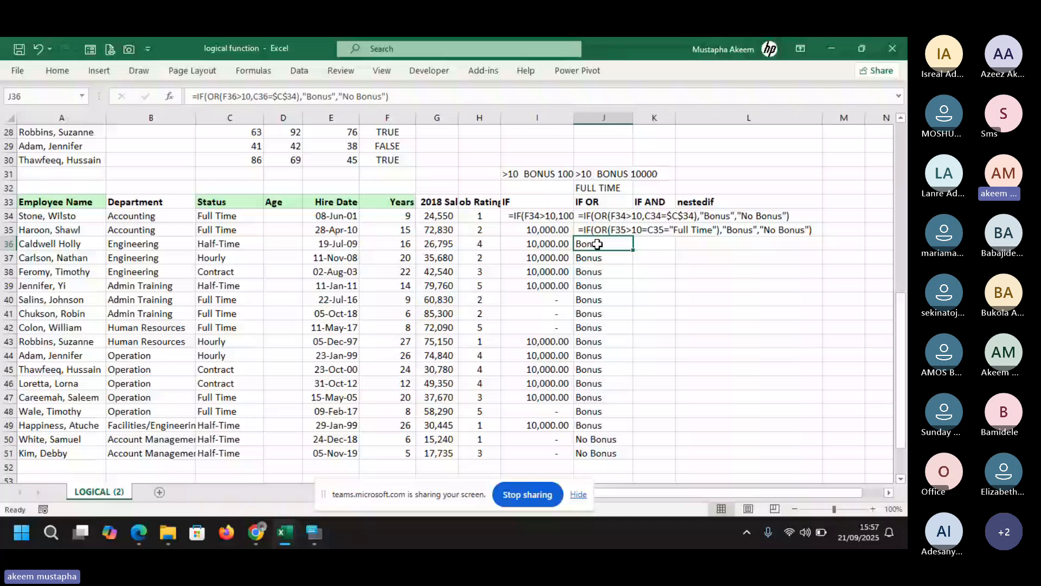
{"action": "left_click", "coordinate": [586, 216]}
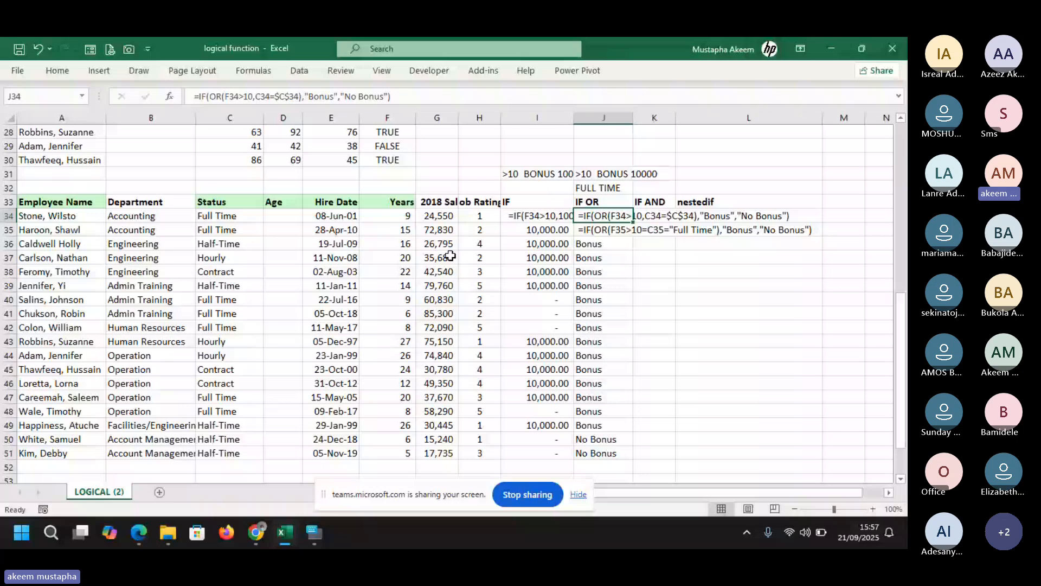
Enter the IF AND criteria ">10" in K30 and "rating >3" in K31.
{"action": "left_click", "coordinate": [653, 173]}
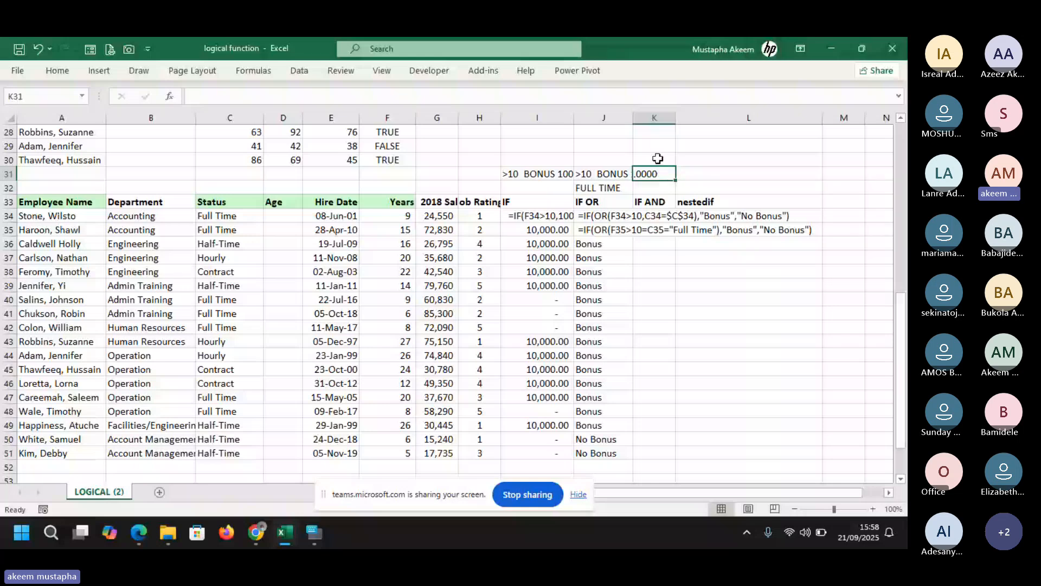
{"action": "left_click", "coordinate": [657, 159]}
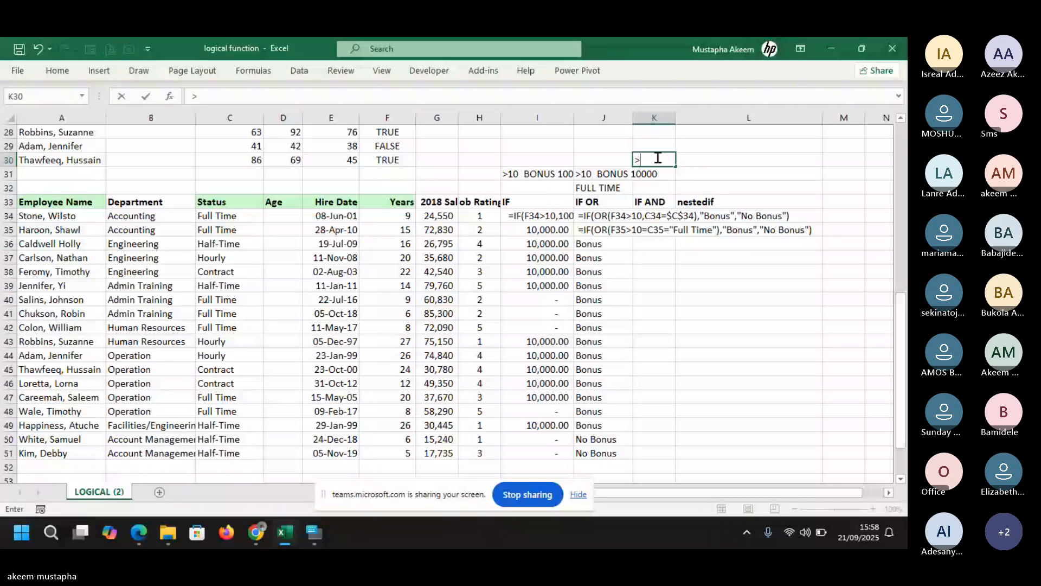
{"action": "type", "text": ">"}
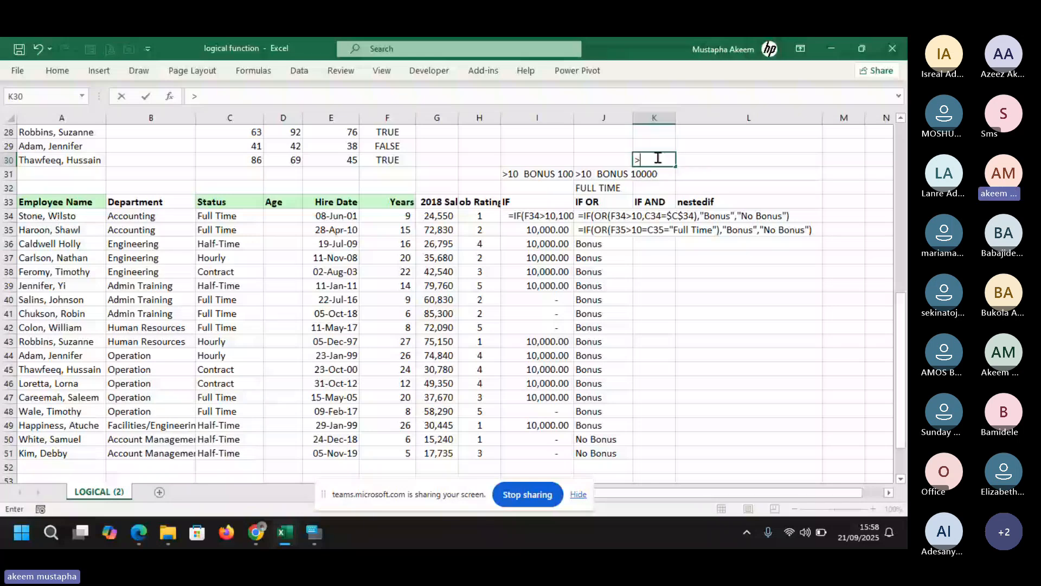
{"action": "type", "text": "10"}
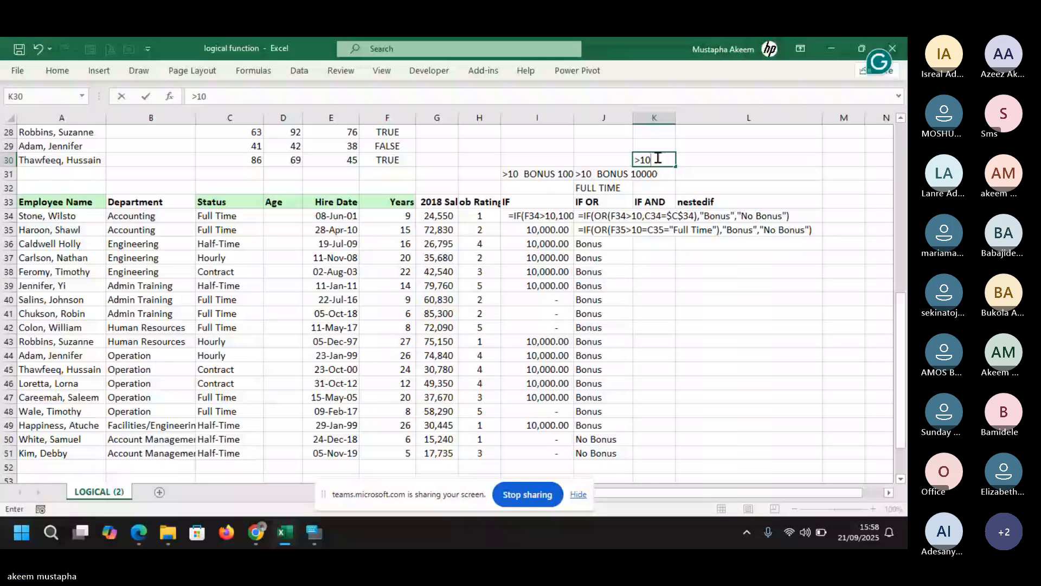
{"action": "key", "text": "Return"}
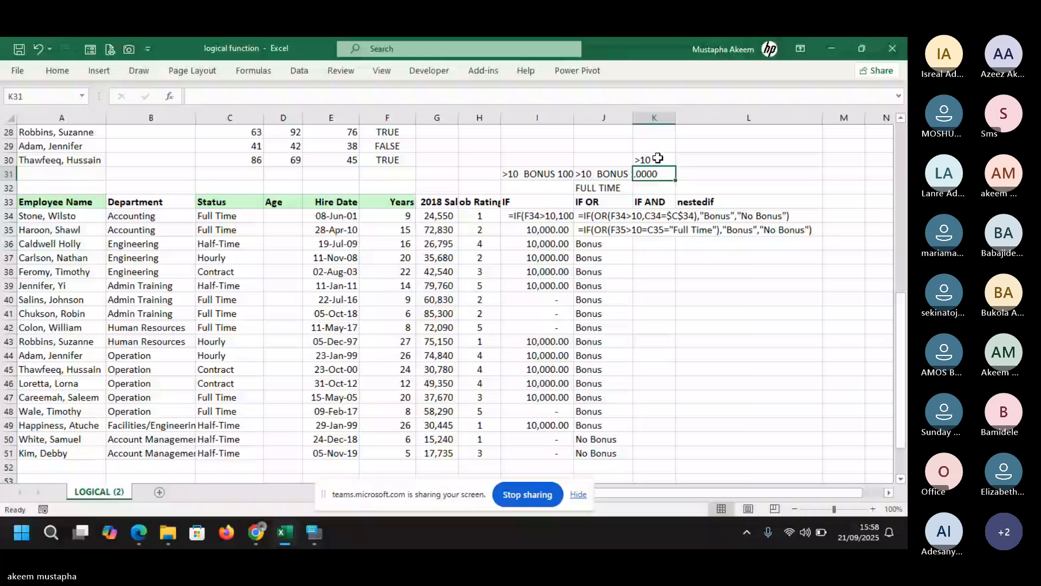
{"action": "type", "text": "rat"}
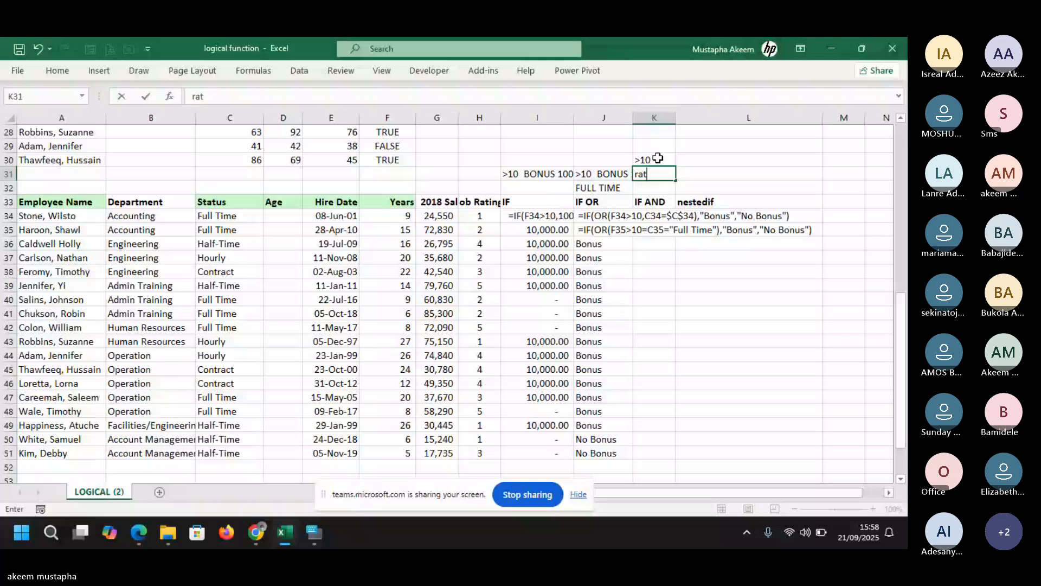
{"action": "type", "text": "ing "}
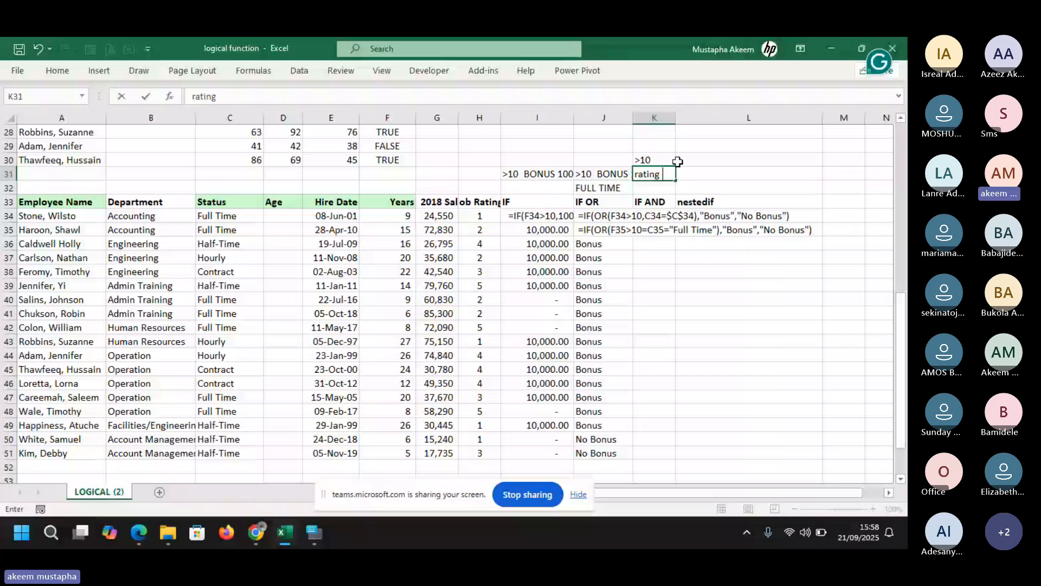
{"action": "type", "text": ">3"}
{"action": "key", "text": "Return"}
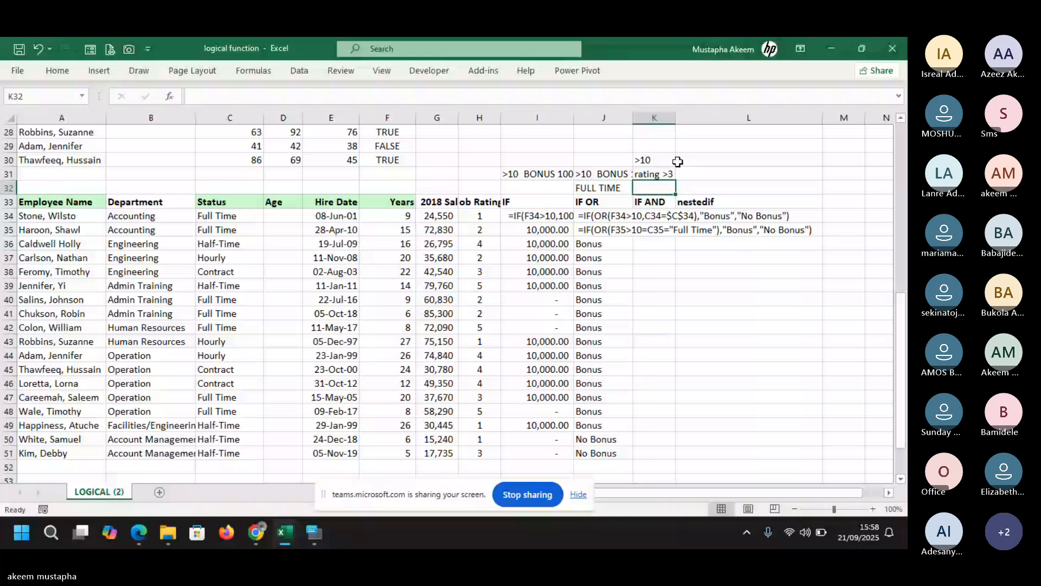
Enter the criterion "salary >50000" in K32 and the bonus rate 20% in K29.
{"action": "key", "text": "BackSpace"}
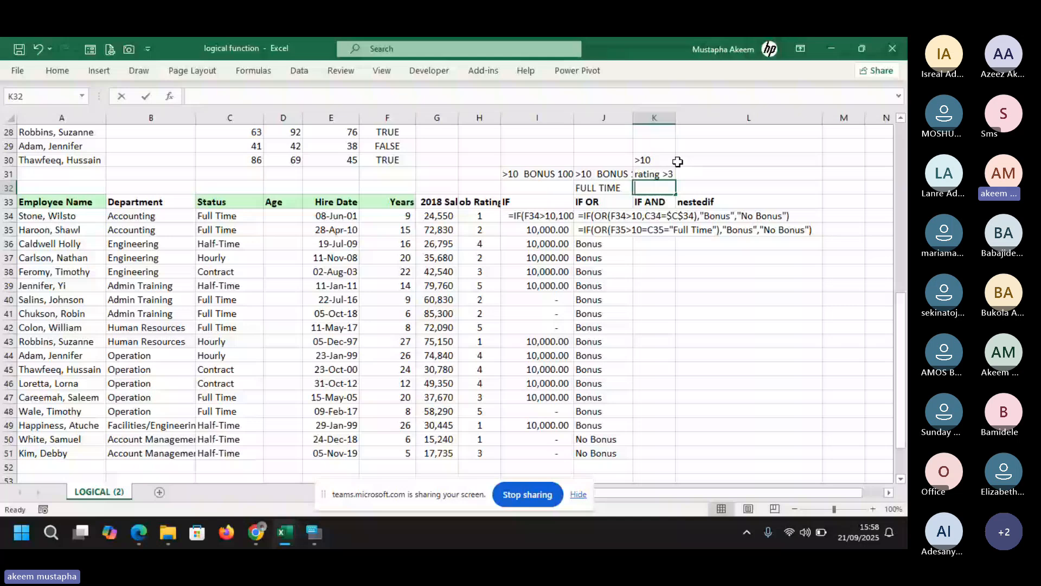
{"action": "type", "text": "salary ?50"}
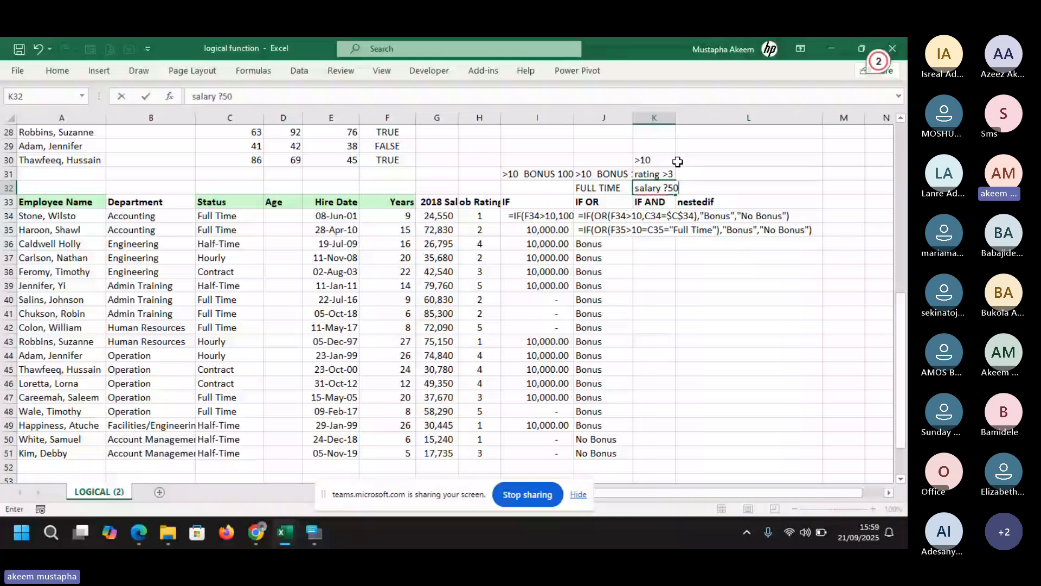
{"action": "key", "text": "BackSpace"}
{"action": "key", "text": "BackSpace"}
{"action": "key", "text": "BackSpace"}
{"action": "type", "text": ">"}
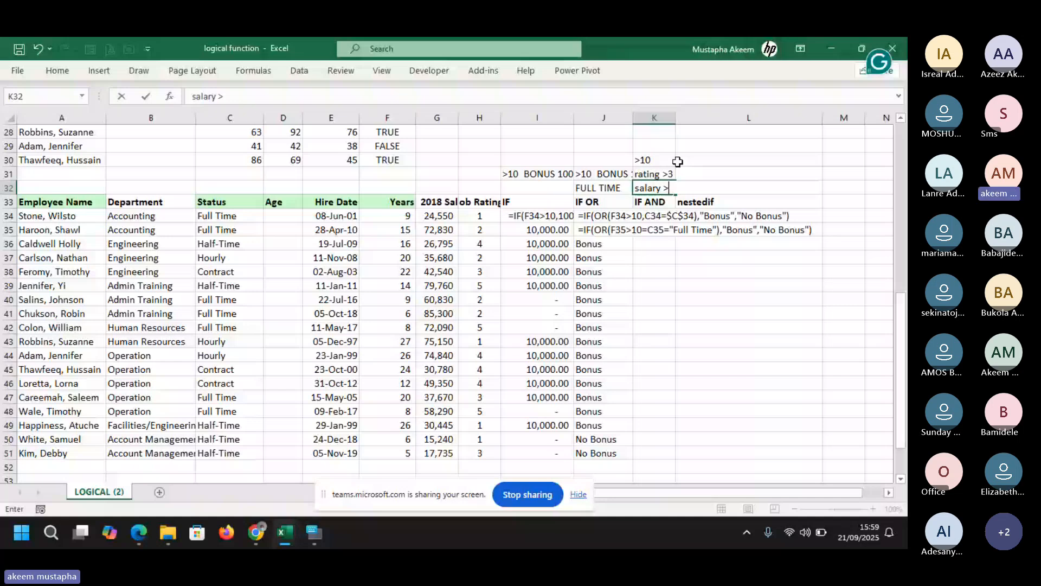
{"action": "type", "text": "50000"}
{"action": "key", "text": "Up"}
{"action": "key", "text": "Up"}
{"action": "key", "text": "Up"}
{"action": "type", "text": "20%"}
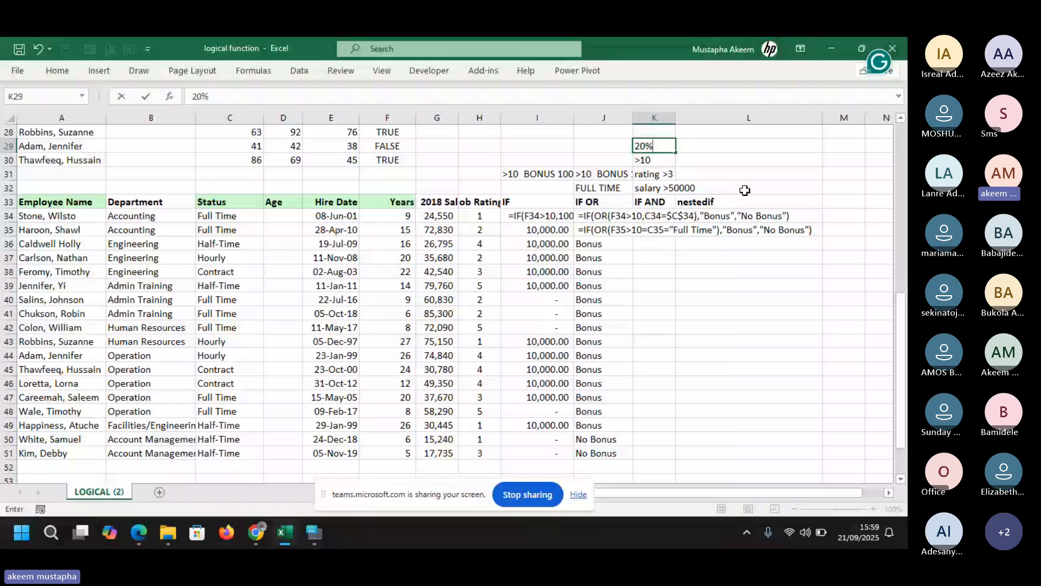
{"action": "left_click", "coordinate": [654, 158]}
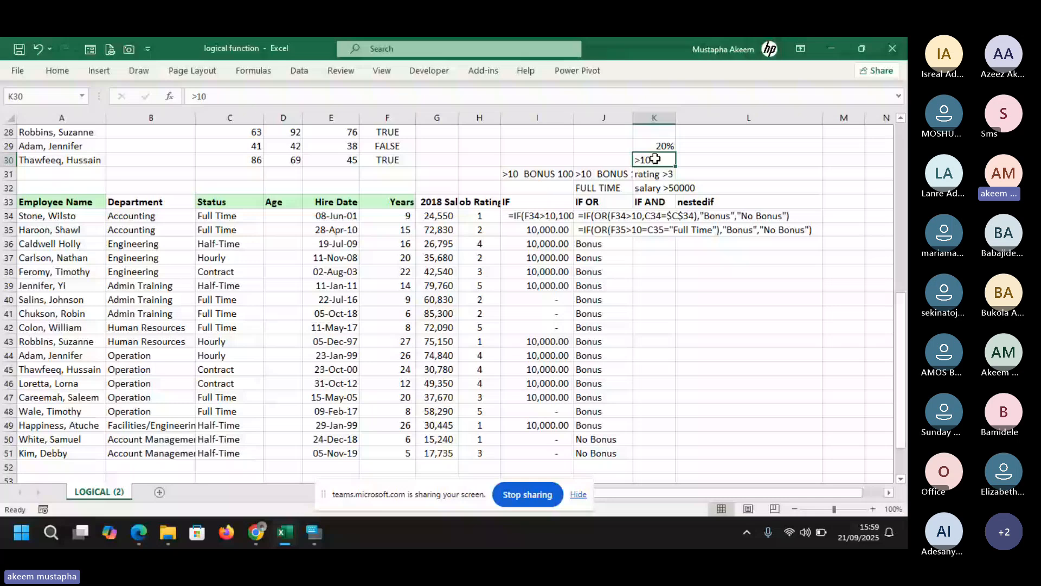
{"action": "left_click", "coordinate": [671, 174]}
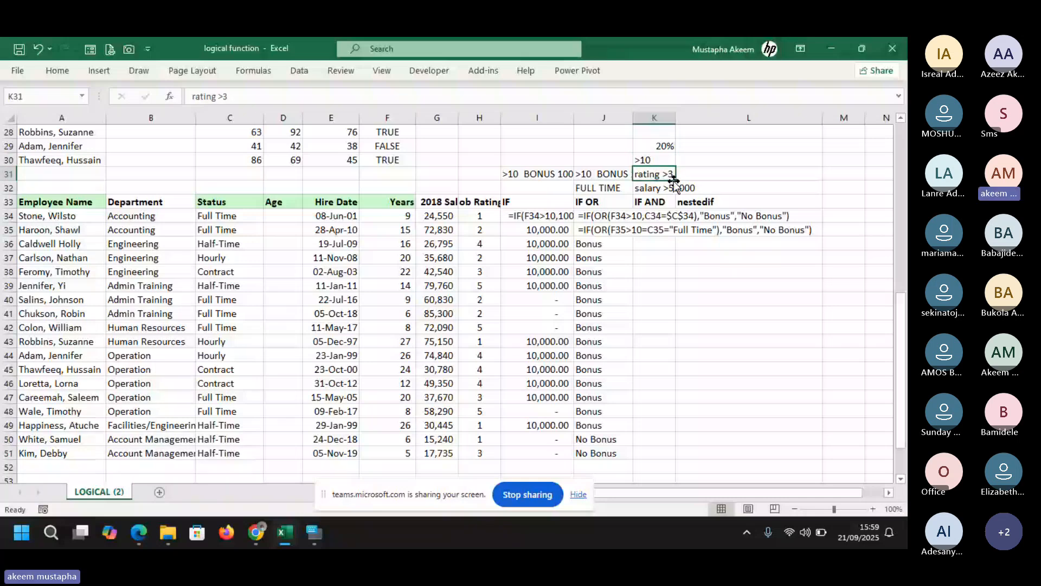
{"action": "left_click", "coordinate": [671, 186]}
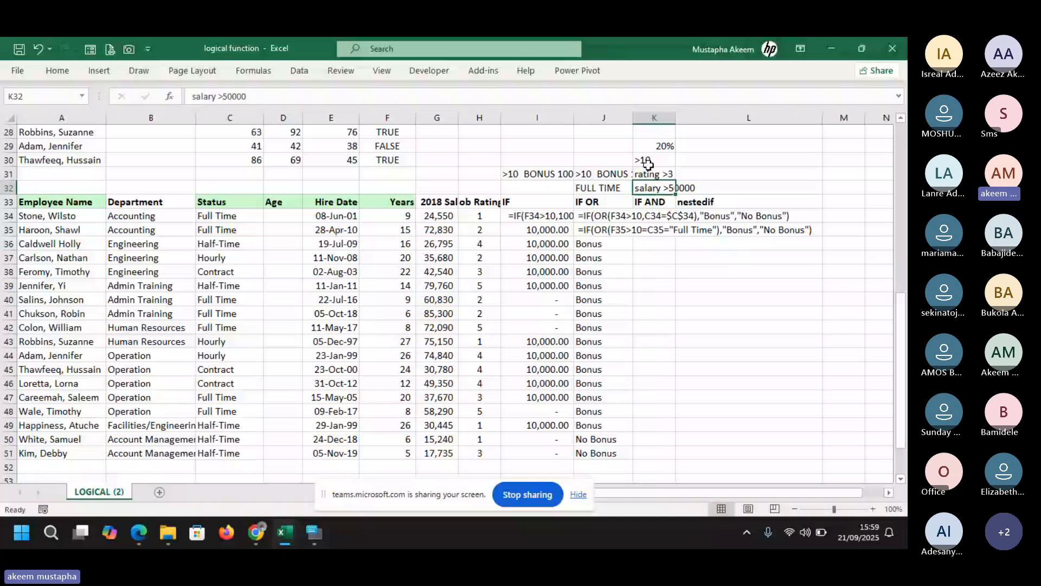
{"action": "left_click_drag", "start_coordinate": [648, 163], "coordinate": [657, 186]}
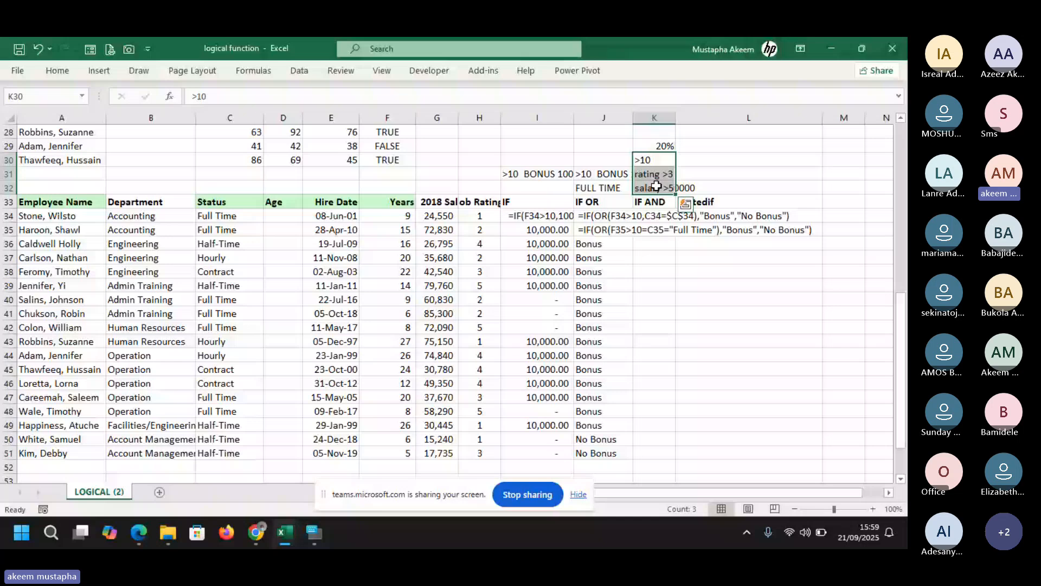
Begin an IF formula in K34 with the logical test AND(F34>10,H34>3,G34>50000).
{"action": "left_click", "coordinate": [657, 216]}
{"action": "type", "text": "=if(and"}
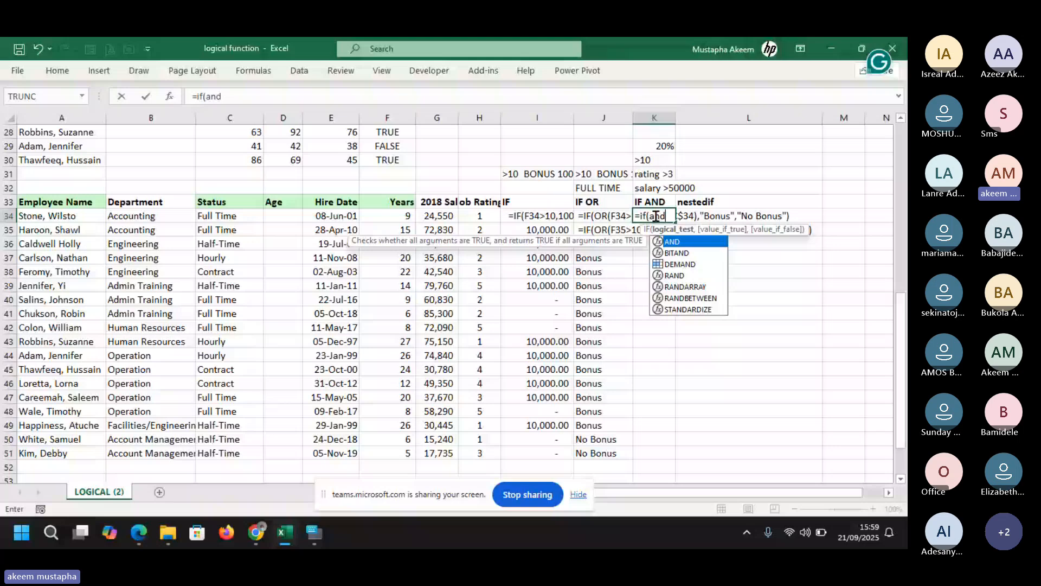
{"action": "type", "text": "("}
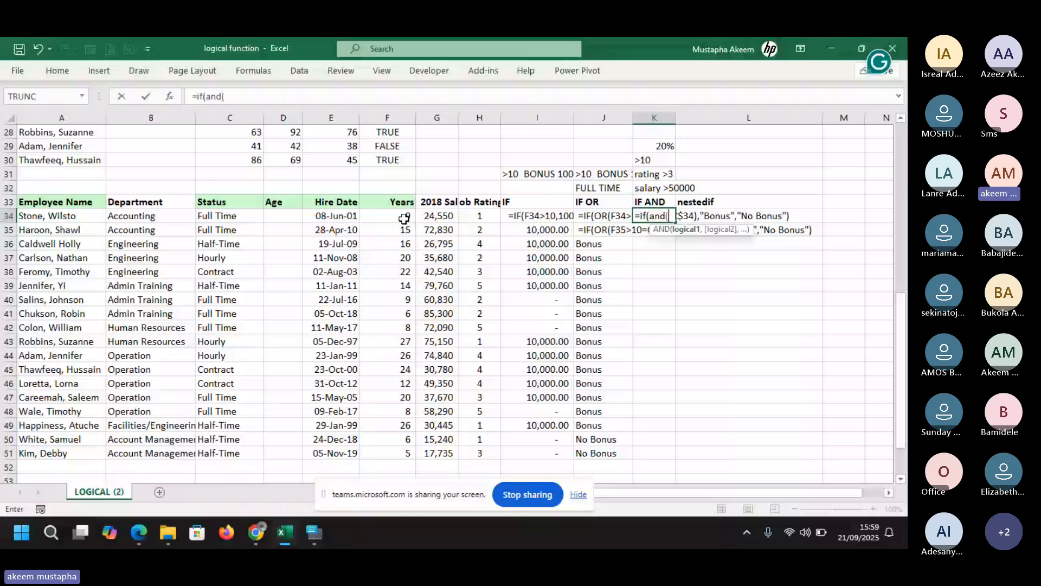
{"action": "left_click", "coordinate": [404, 217]}
{"action": "type", "text": ">"}
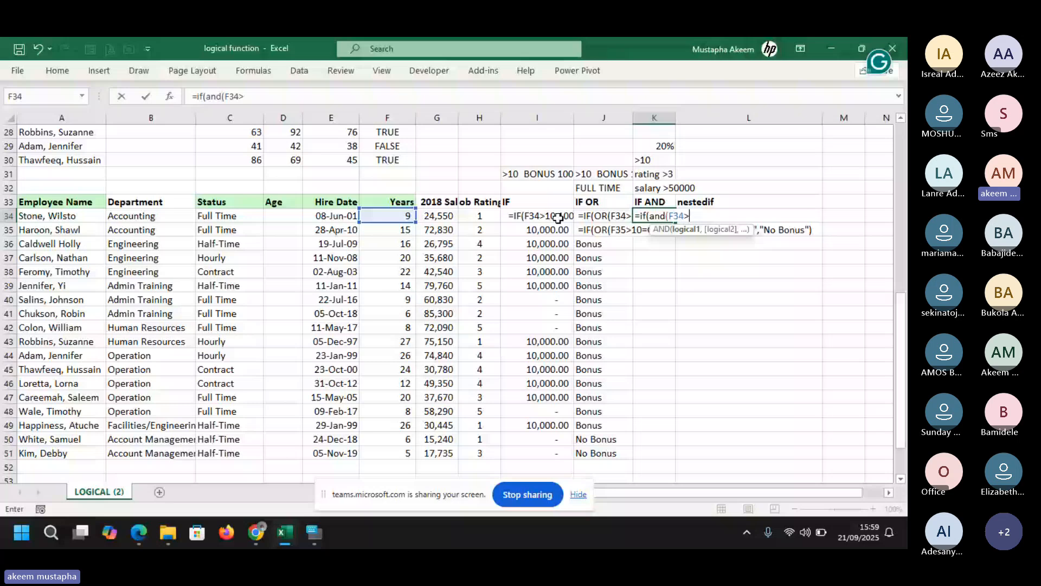
{"action": "type", "text": "10,"}
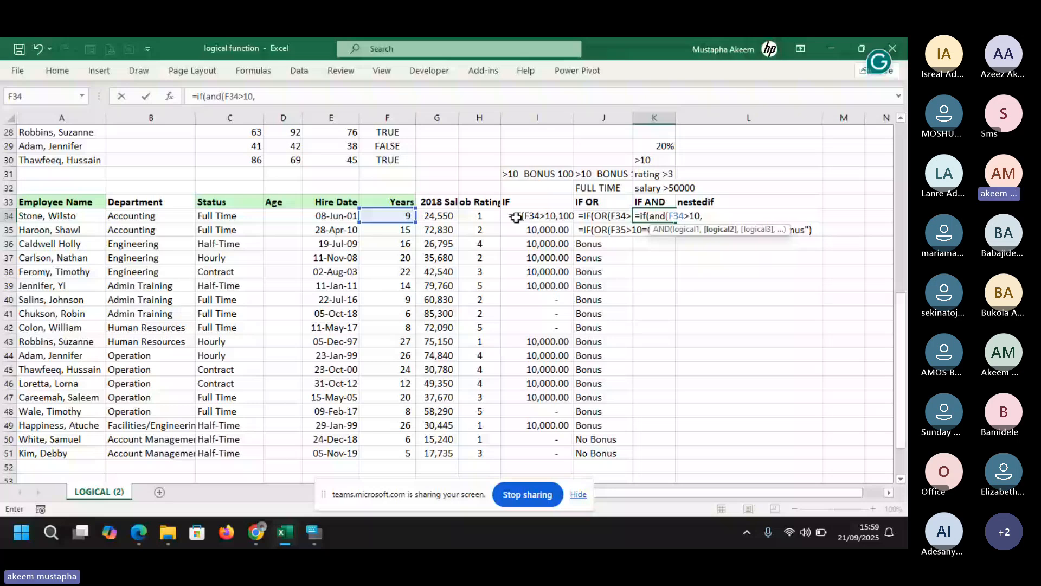
{"action": "left_click", "coordinate": [474, 216]}
{"action": "type", "text": ">3"}
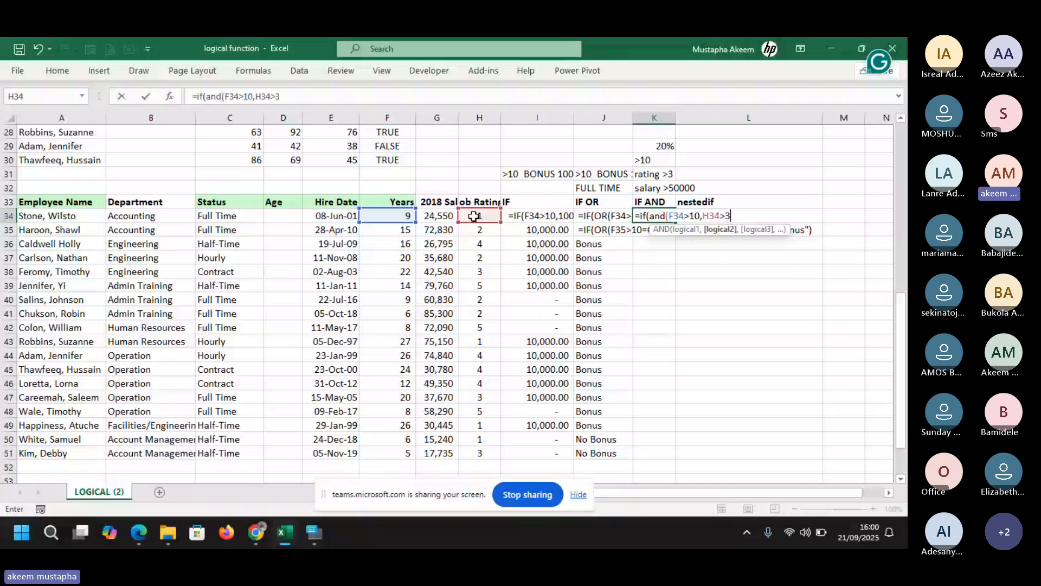
{"action": "type", "text": ","}
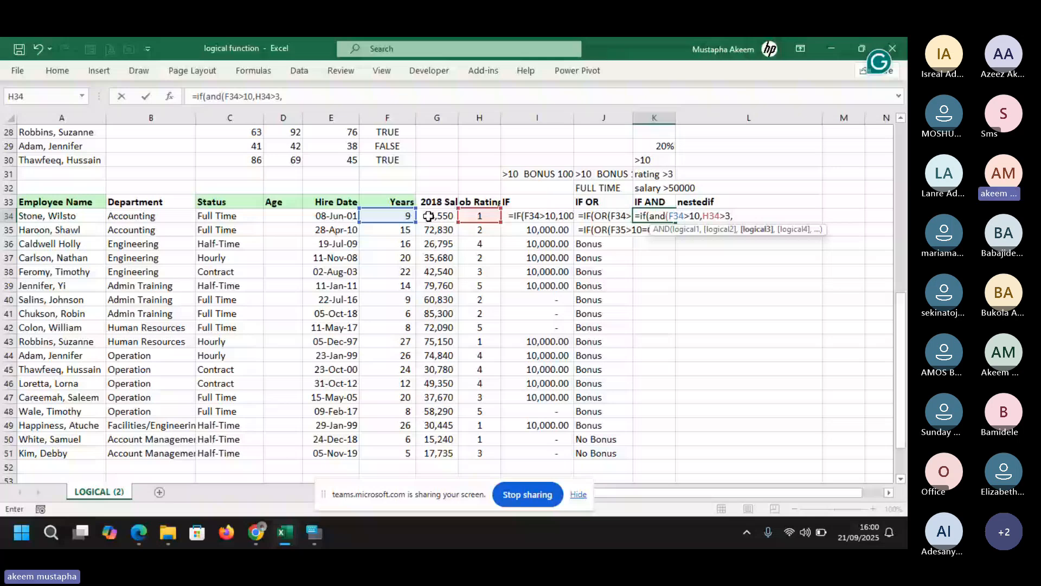
{"action": "left_click", "coordinate": [428, 216]}
{"action": "type", "text": ">50000"}
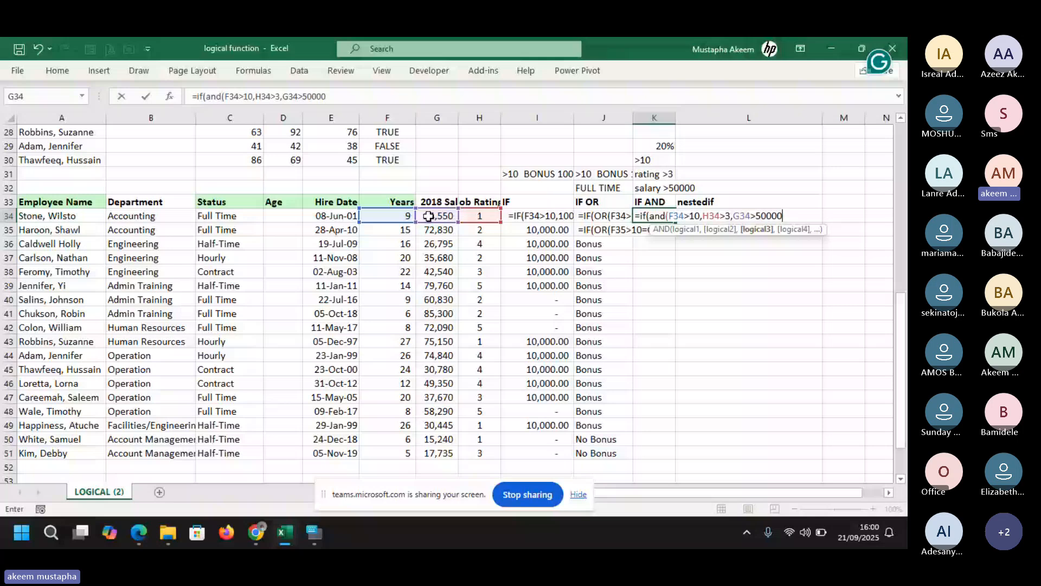
{"action": "type", "text": "),"}
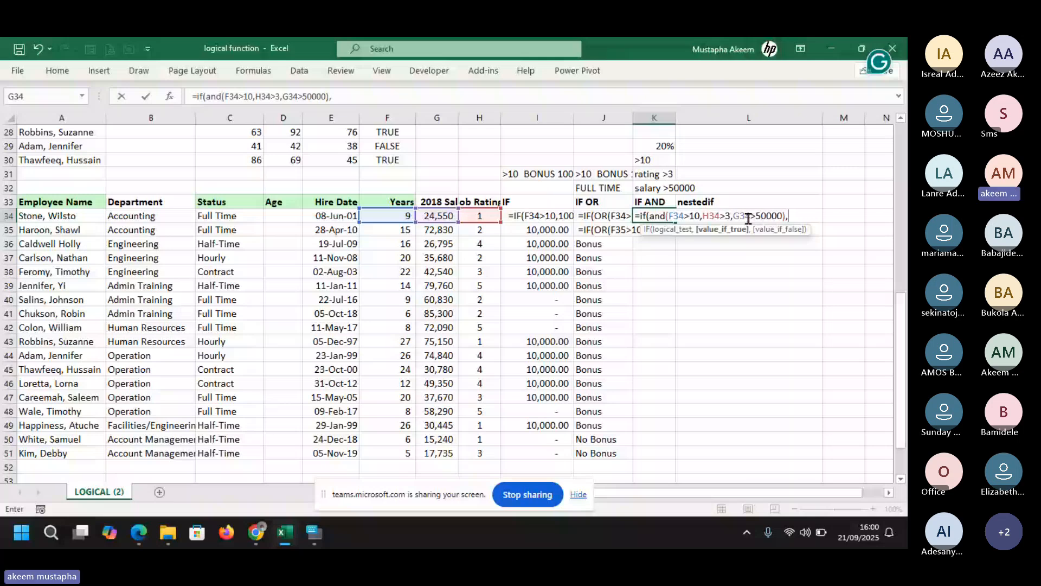
Complete the K34 formula with 20%*G34 if true and "Nill" if false, and fill it down through K51.
{"action": "left_click", "coordinate": [800, 218]}
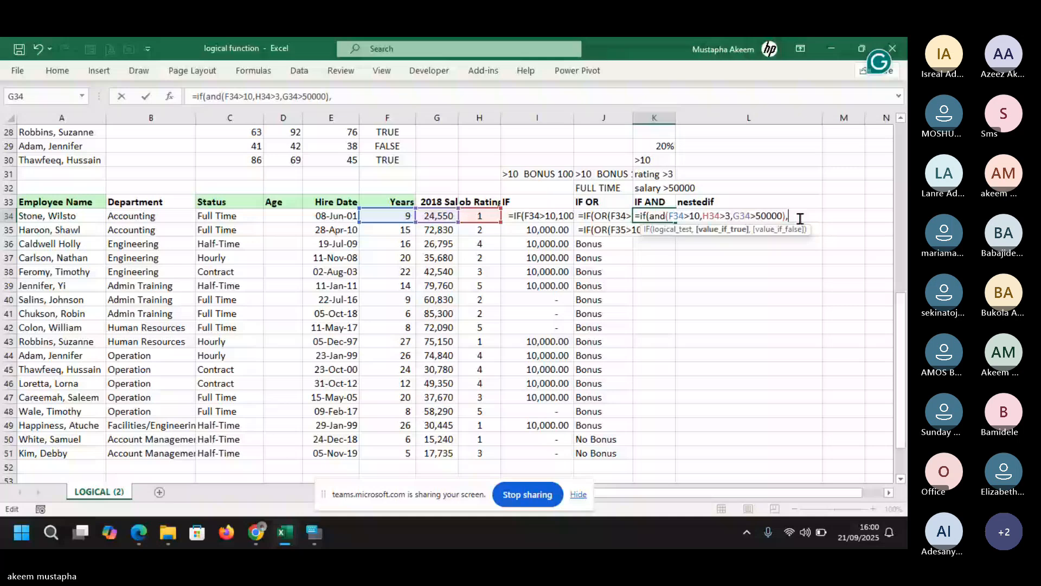
{"action": "type", "text": "20%*"}
{"action": "left_click", "coordinate": [444, 217]}
{"action": "type", "text": ","}
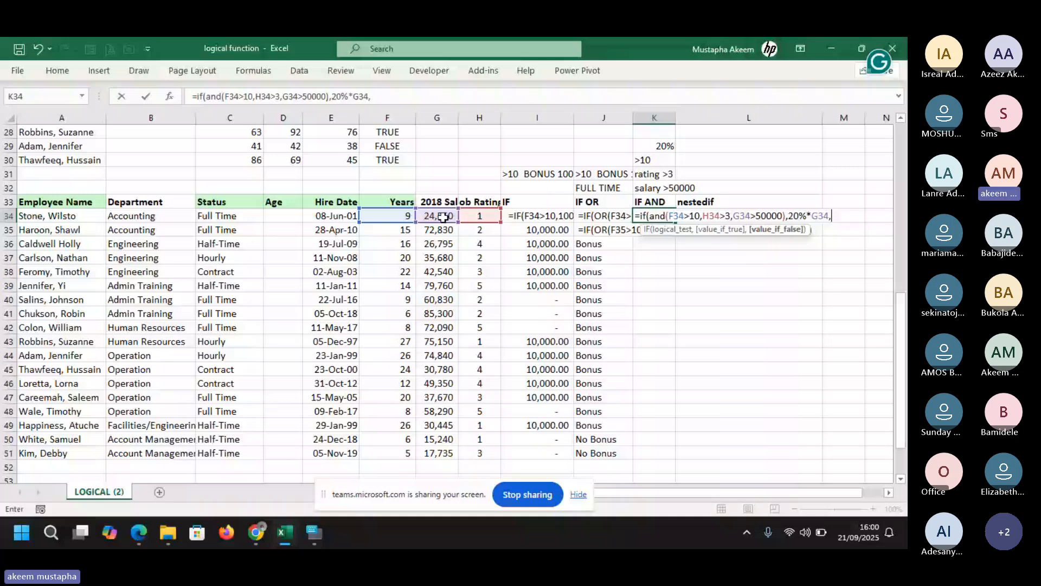
{"action": "type", "text": "\"Nill"}
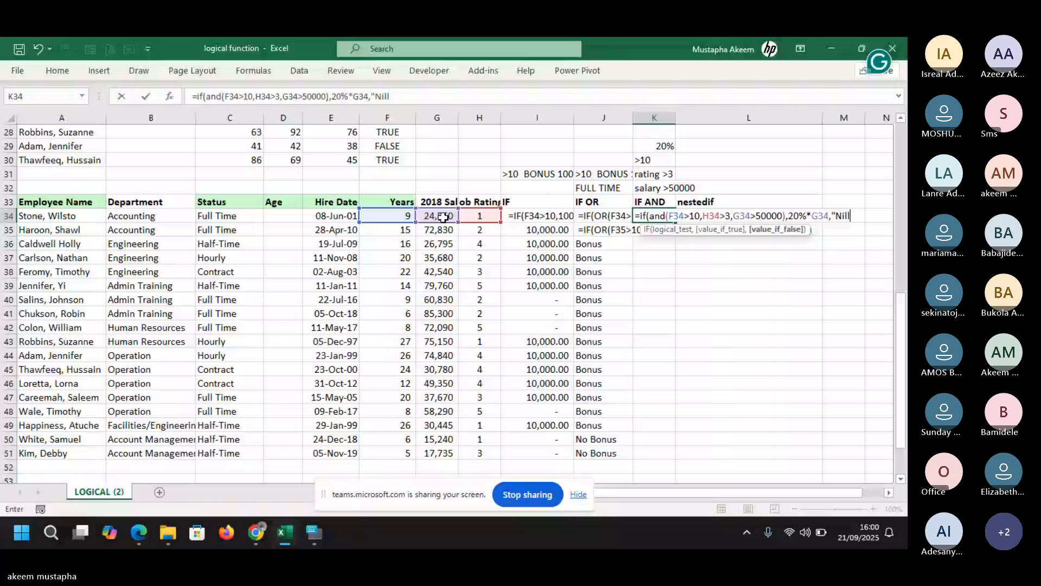
{"action": "type", "text": "\")"}
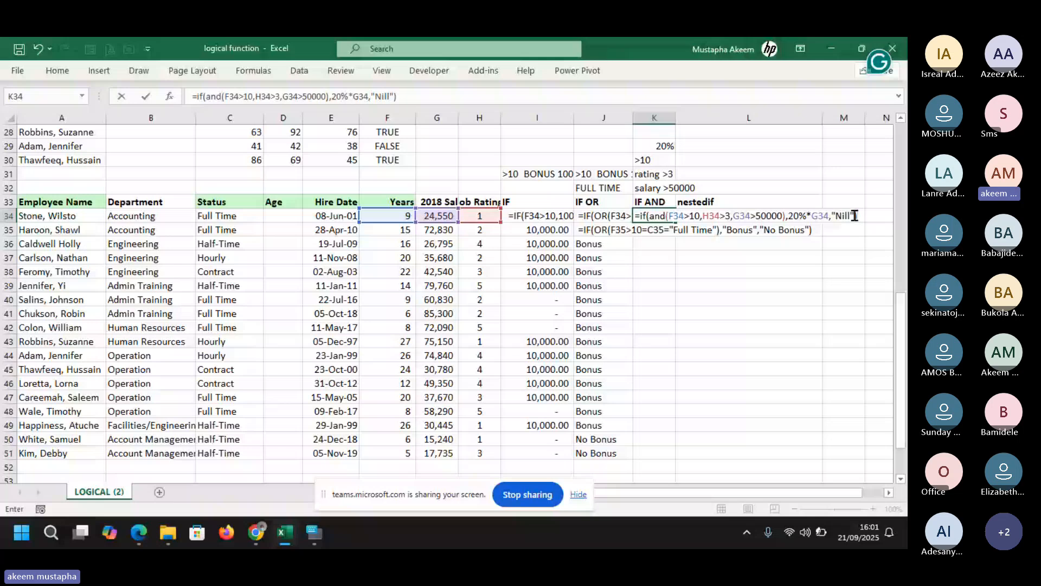
{"action": "left_click_drag", "start_coordinate": [794, 216], "coordinate": [826, 216]}
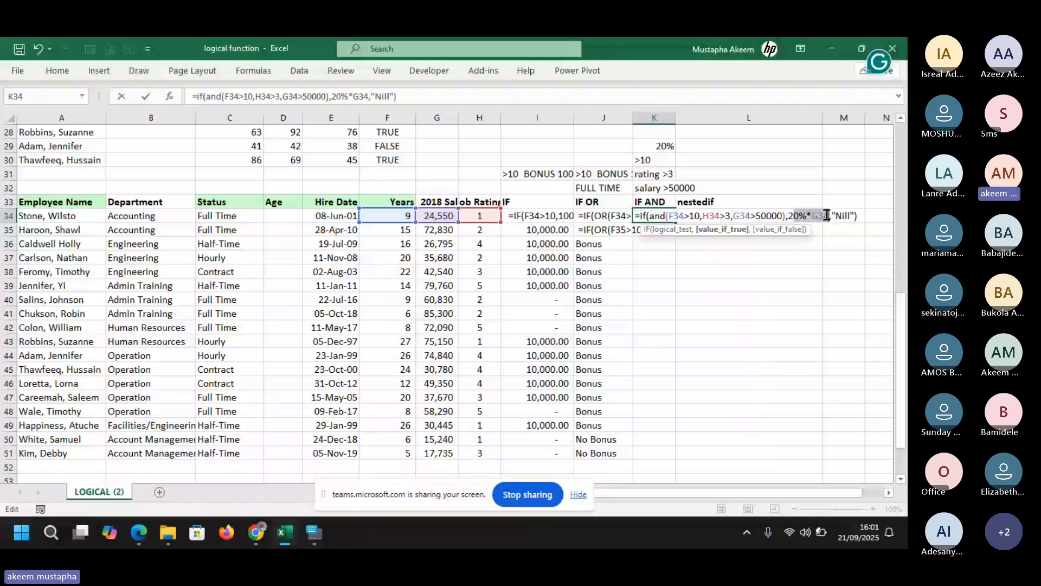
{"action": "key", "text": "ctrl+Return"}
{"action": "double_click", "coordinate": [675, 222]}
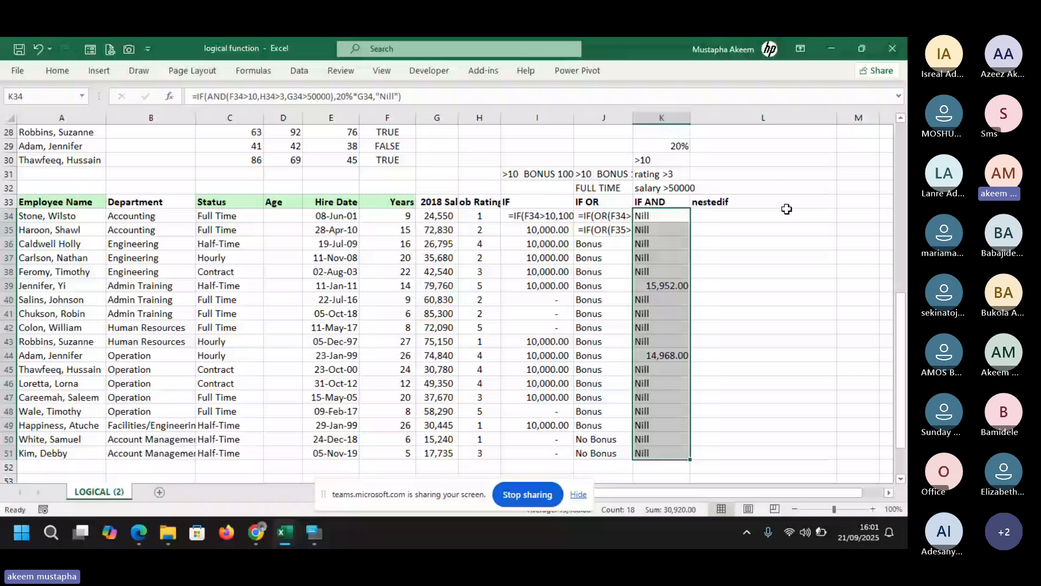
Check the bonus formula in K39 against the job rating and salary in the same row.
{"action": "left_click", "coordinate": [657, 286]}
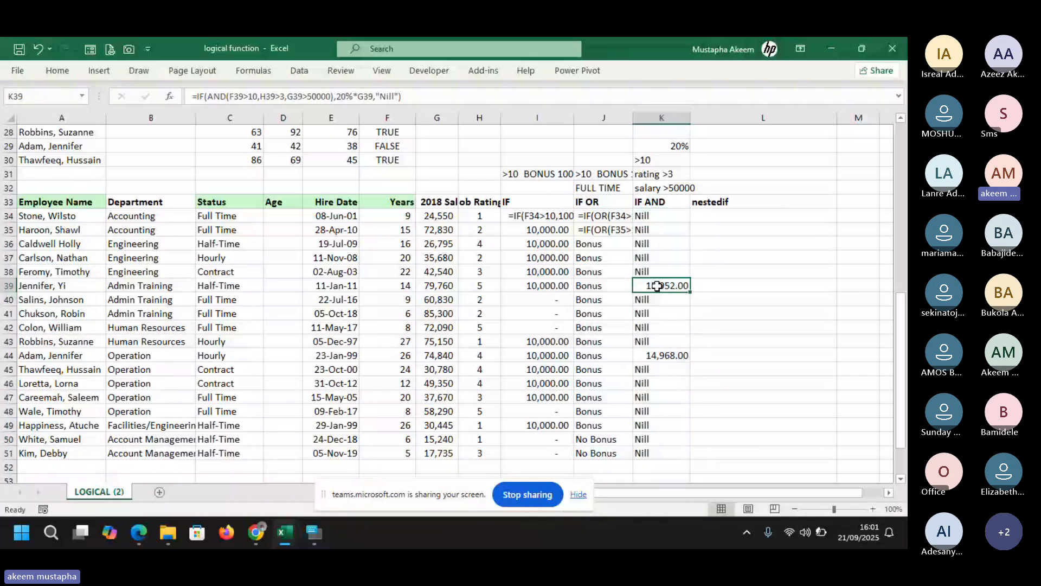
{"action": "left_click", "coordinate": [483, 286]}
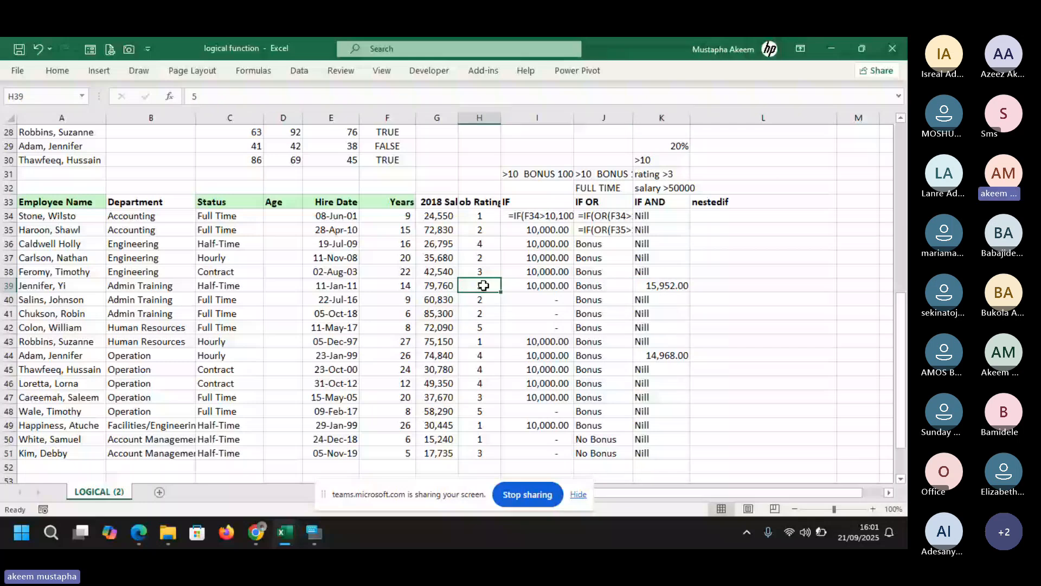
{"action": "key", "text": "Left"}
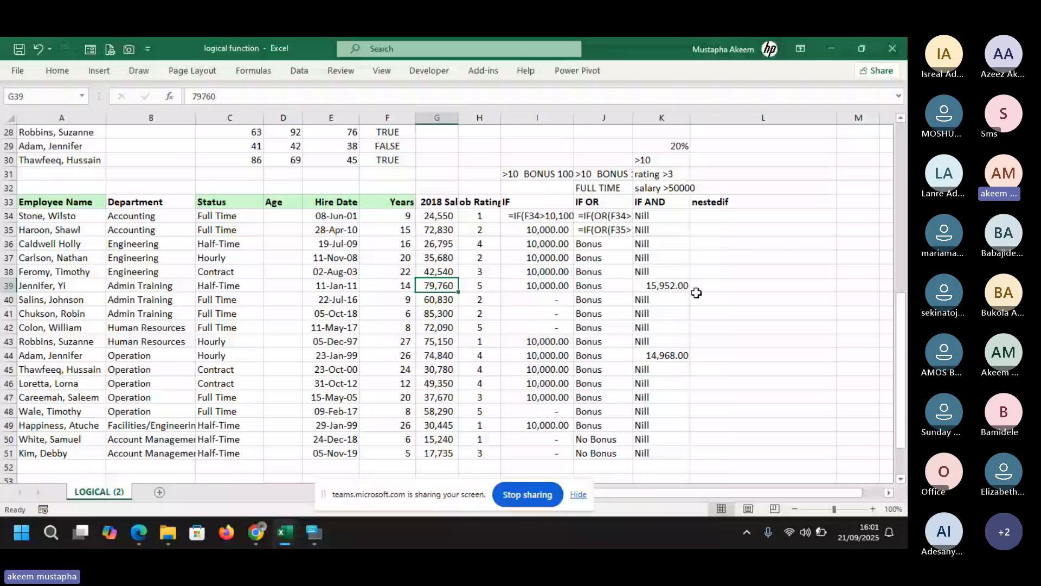
Convert the IF AND formula in K34 to plain text so the formula itself displays in the cell.
{"action": "left_click", "coordinate": [648, 217]}
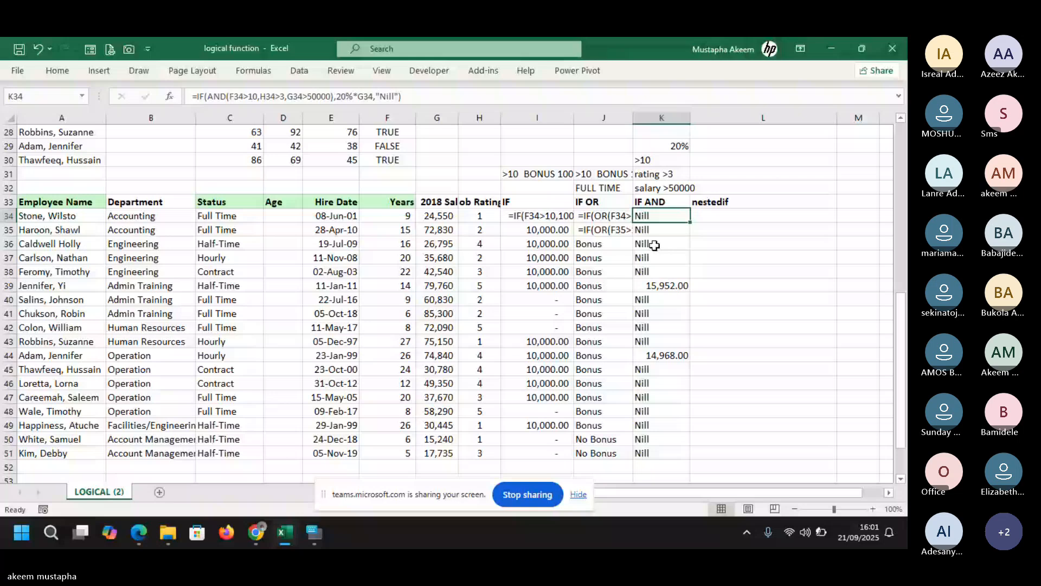
{"action": "key", "text": "F2"}
{"action": "key", "text": "Home"}
{"action": "key", "text": "Return"}
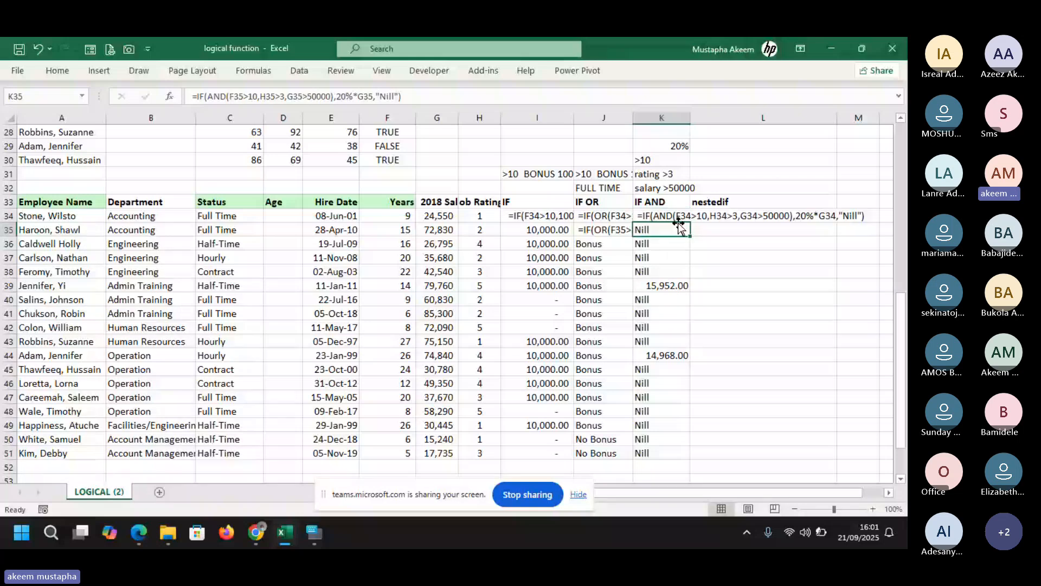
Change the header in L33 to "NESTED IF" and add the header "IFS" in M33.
{"action": "left_click", "coordinate": [723, 202]}
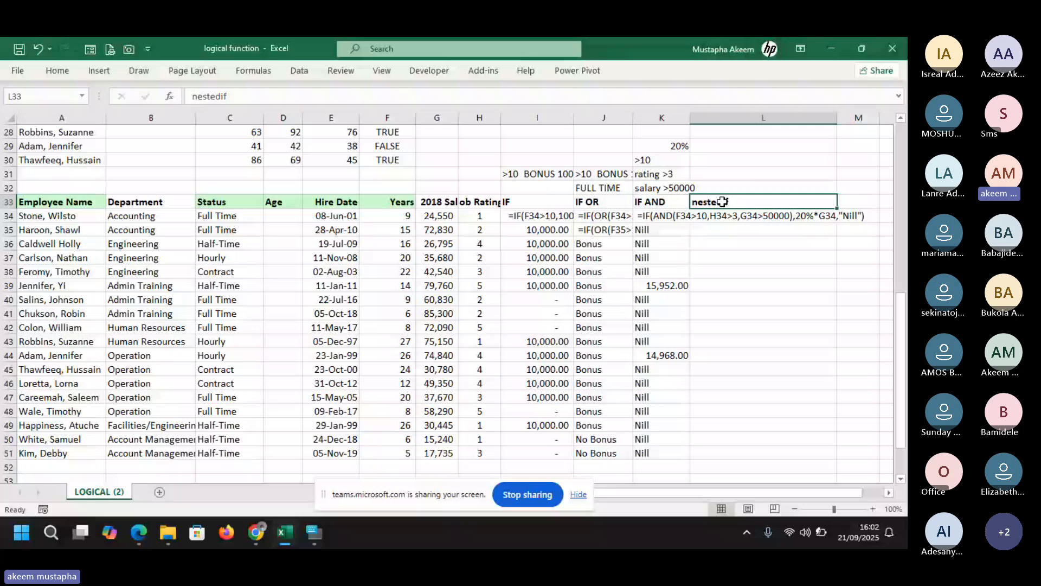
{"action": "type", "text": "if"}
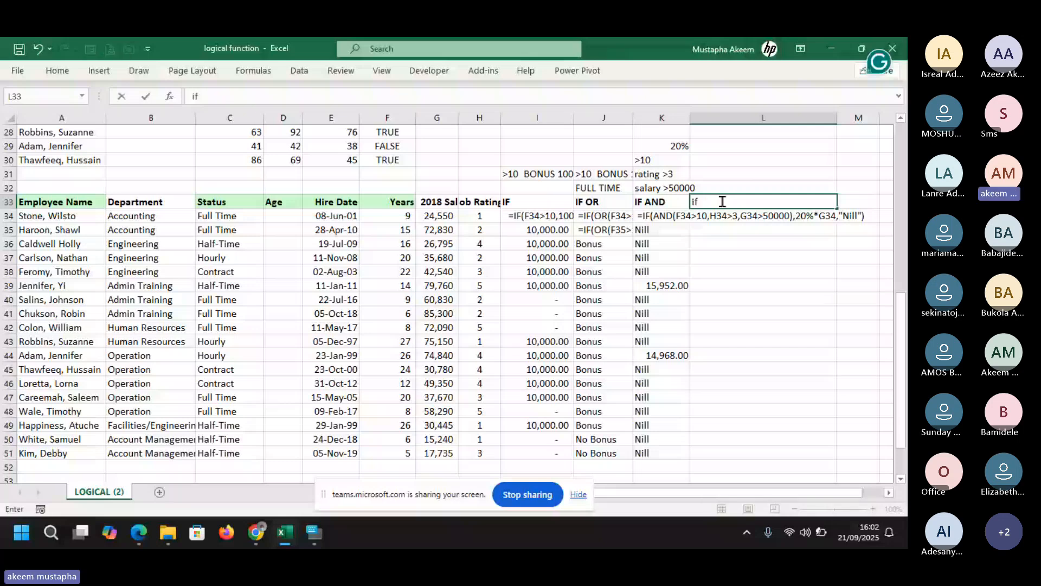
{"action": "key", "text": "BackSpace"}
{"action": "key", "text": "BackSpace"}
{"action": "type", "text": "NESTED IF"}
{"action": "key", "text": "Tab"}
{"action": "type", "text": "IFS"}
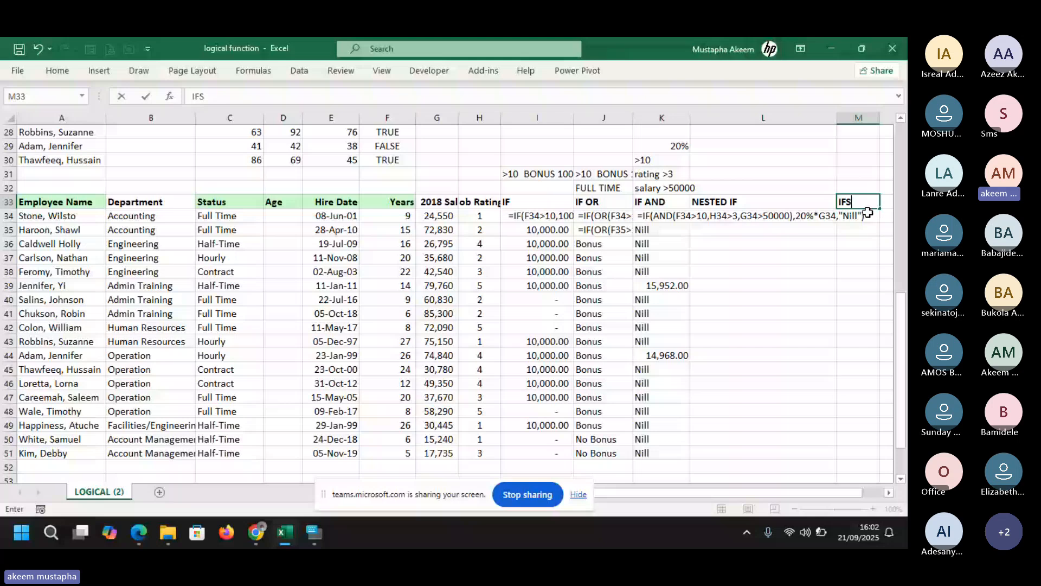
{"action": "key", "text": "Return"}
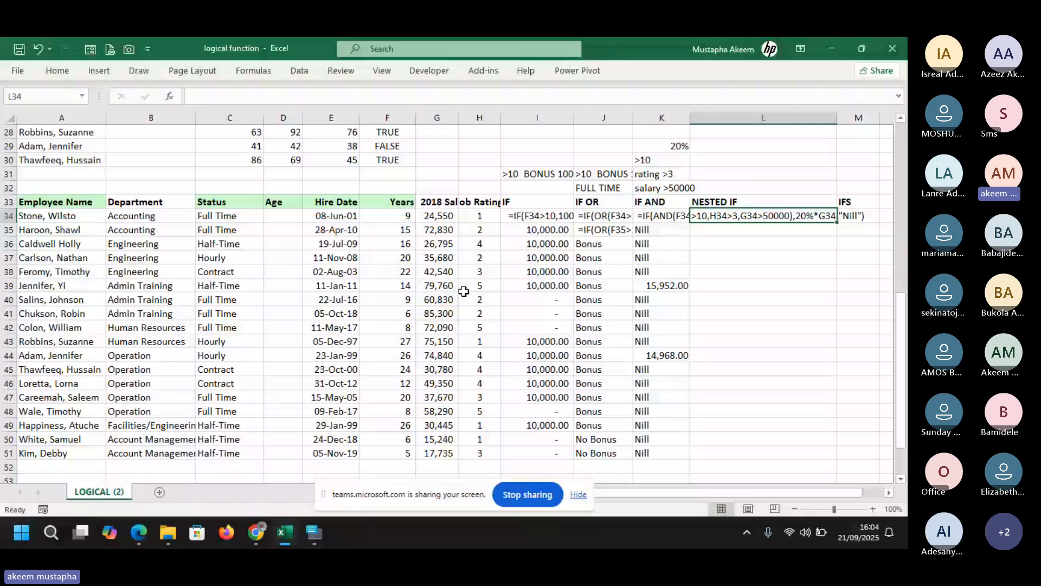
Enter the ages 23, 34 and 19 in D34 to D36 for the first three employees.
{"action": "left_click", "coordinate": [41, 216]}
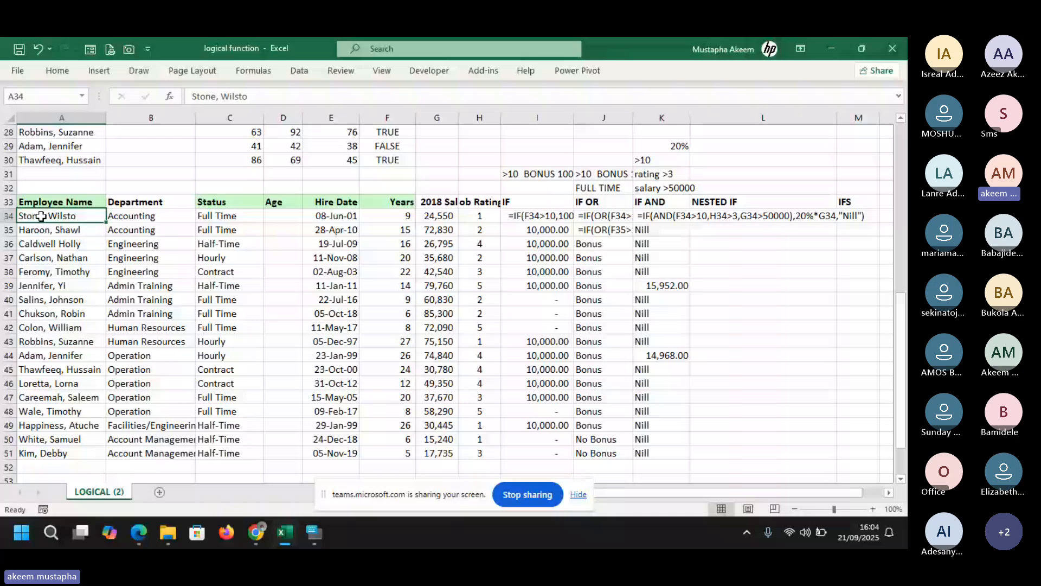
{"action": "left_click", "coordinate": [283, 216]}
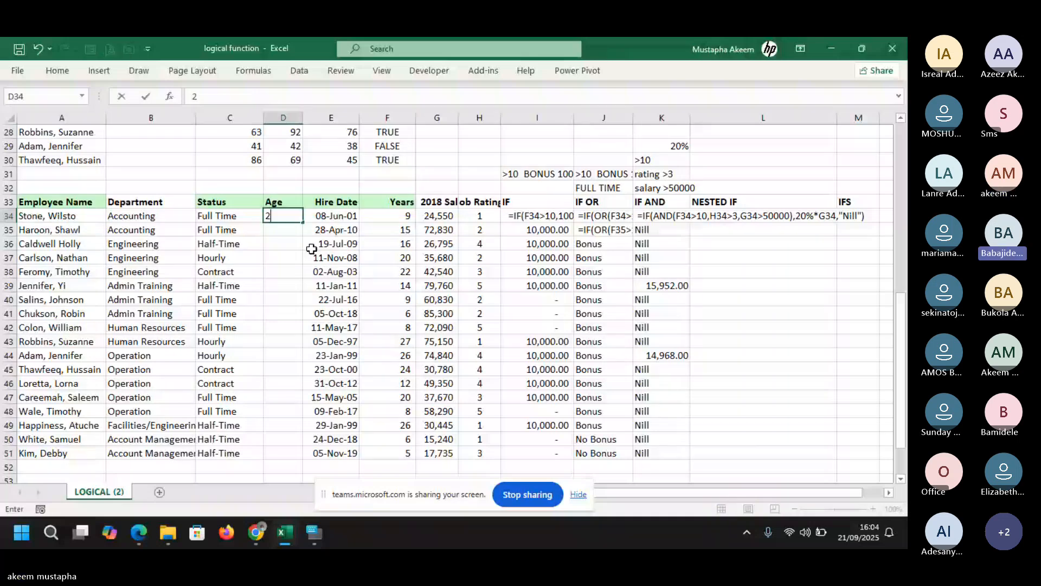
{"action": "type", "text": "2"}
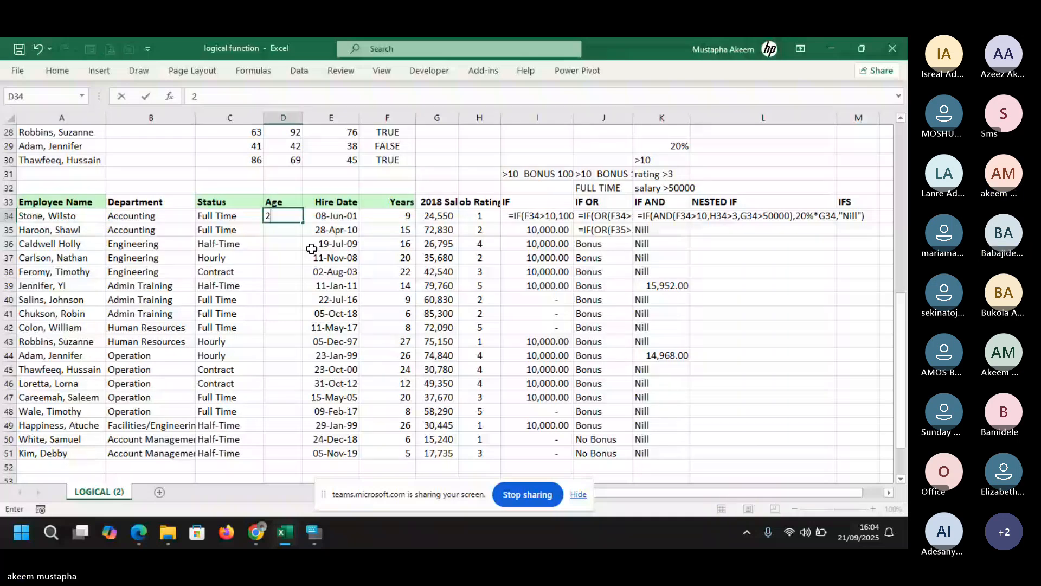
{"action": "type", "text": "3"}
{"action": "key", "text": "Return"}
{"action": "type", "text": "34"}
{"action": "key", "text": "Return"}
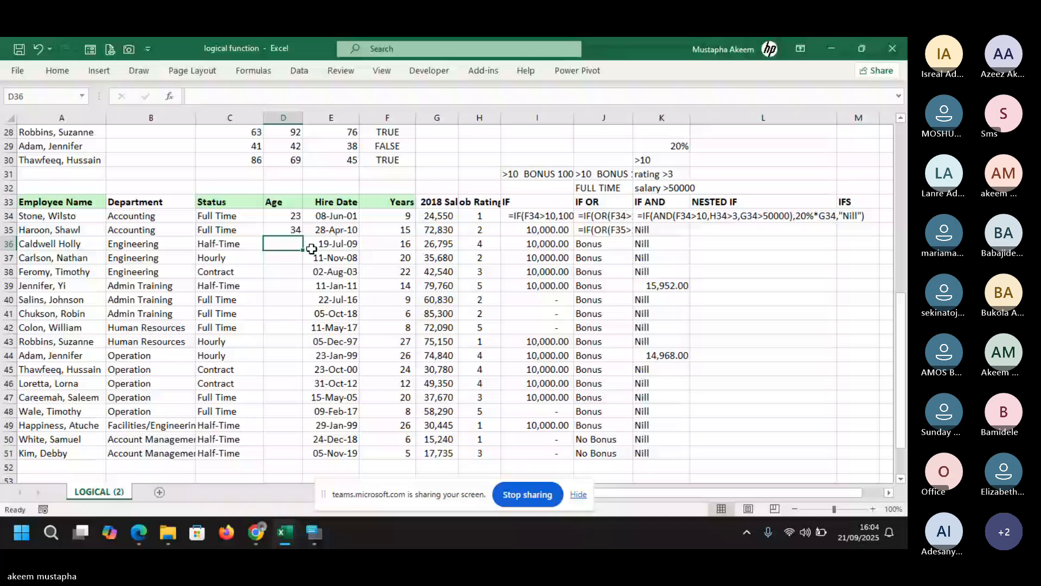
{"action": "type", "text": "19"}
{"action": "key", "text": "Return"}
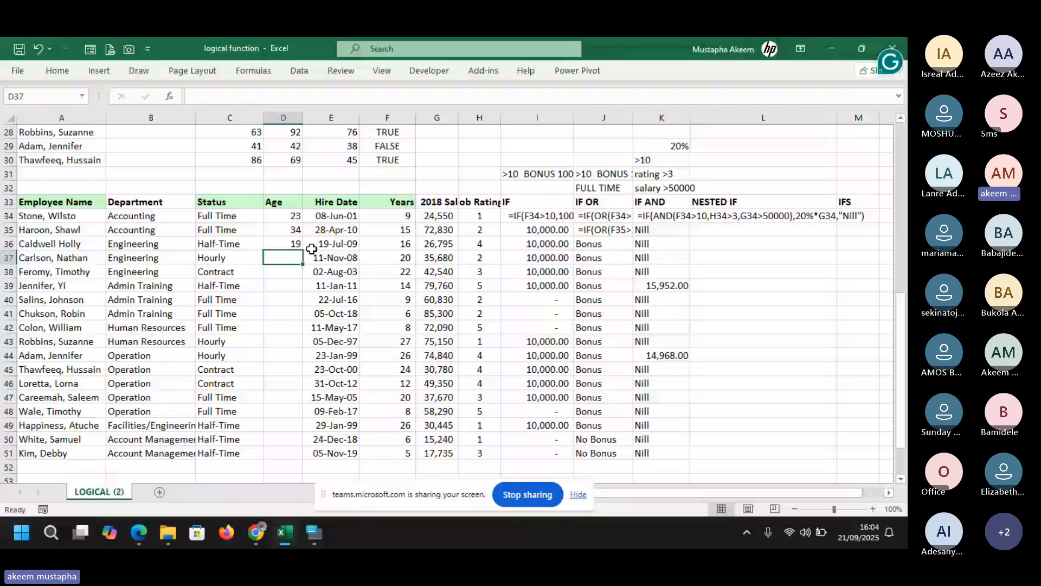
Enter =RANDBETWEEN(19,99) in D34 to generate a random age.
{"action": "left_click", "coordinate": [281, 218]}
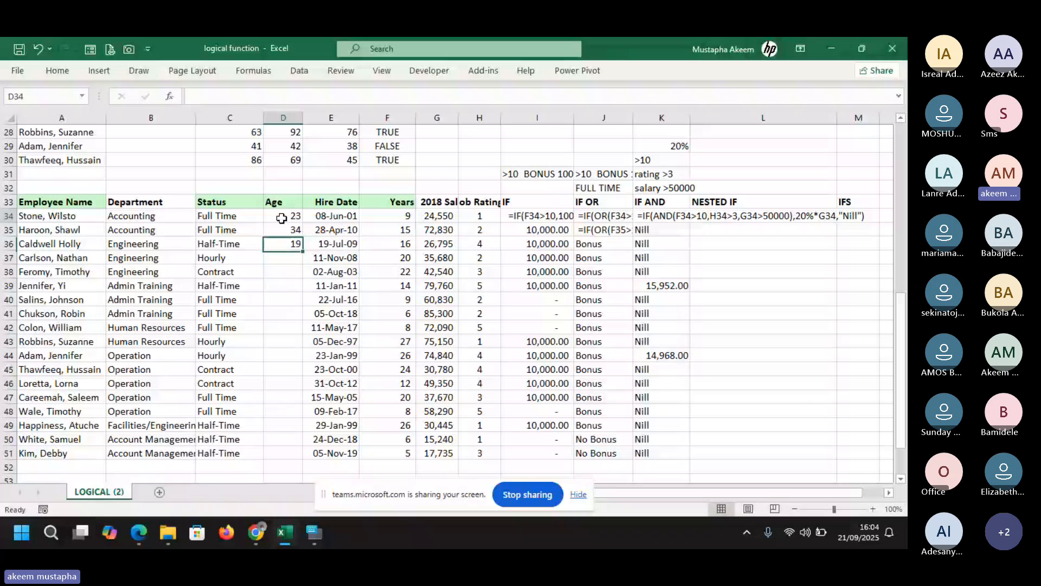
{"action": "type", "text": "=RANDBETW"}
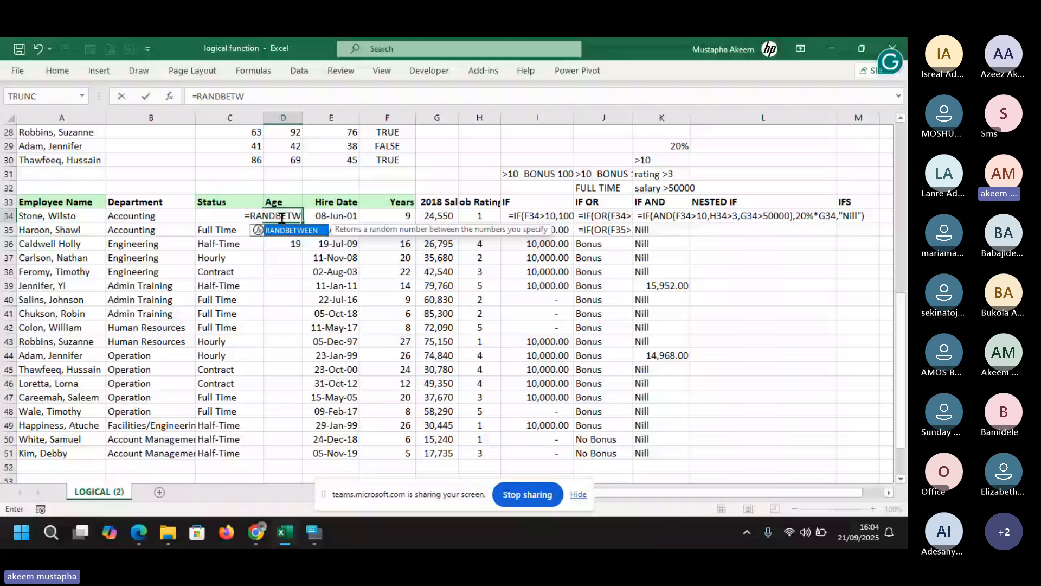
{"action": "key", "text": "Tab"}
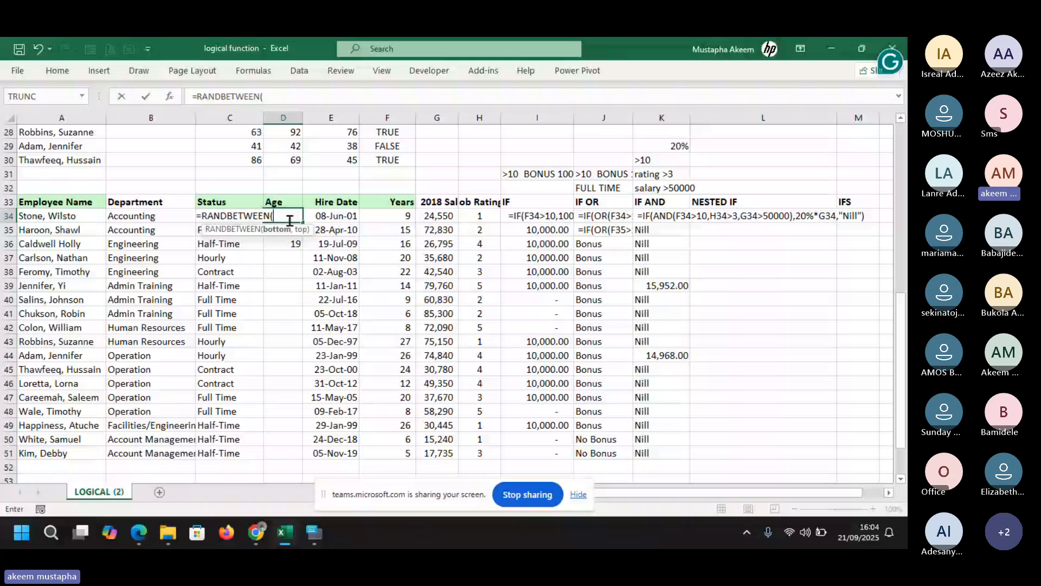
{"action": "type", "text": "1"}
{"action": "type", "text": "9,"}
{"action": "type", "text": "99)"}
{"action": "key", "text": "ctrl+Return"}
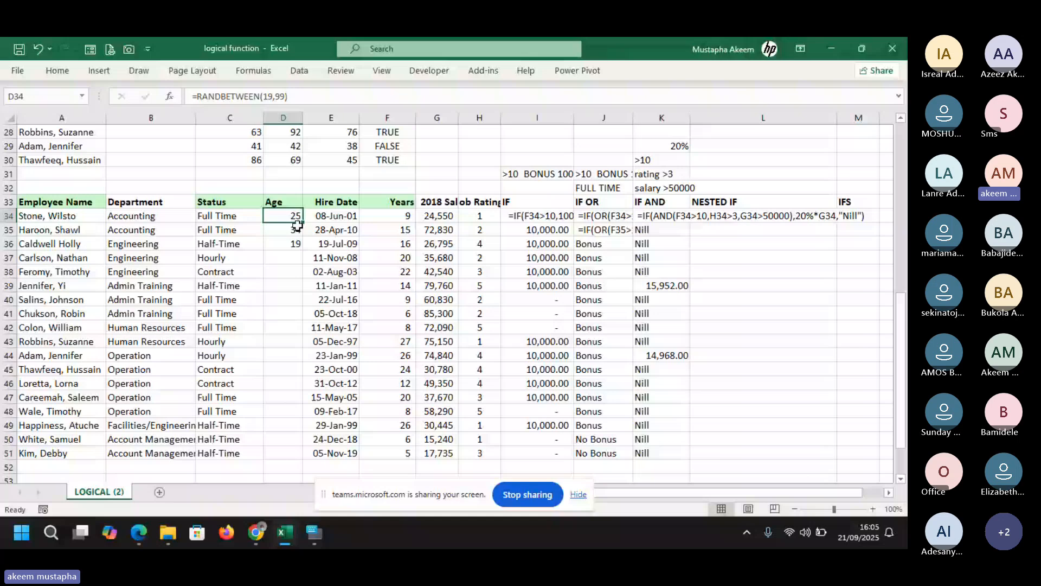
Fill the random age formula down through D51 and replace the formulas in D34:D51 with their static values.
{"action": "left_click_drag", "start_coordinate": [298, 226], "coordinate": [313, 437]}
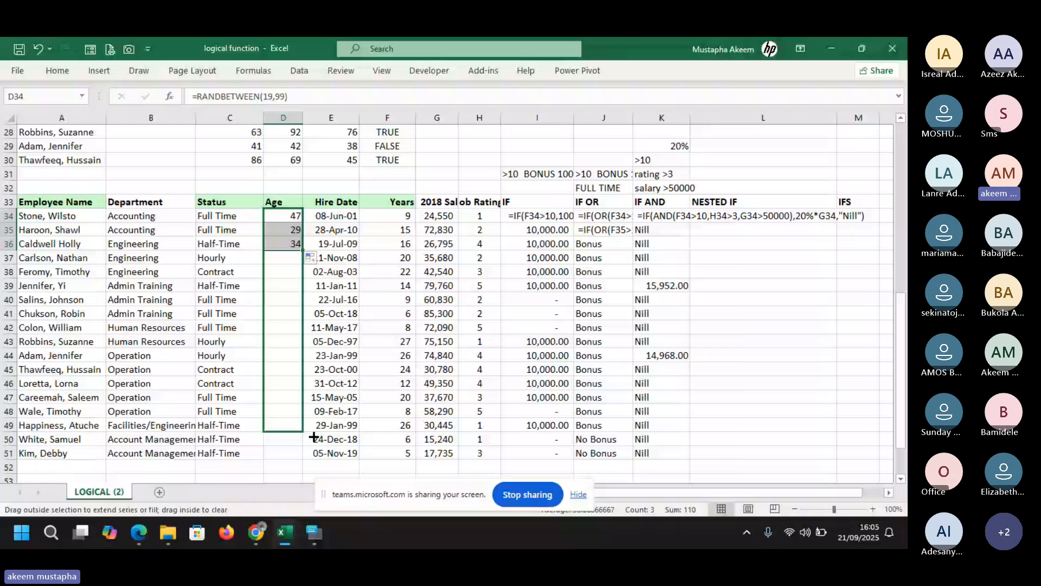
{"action": "left_click_drag", "start_coordinate": [313, 437], "coordinate": [312, 454]}
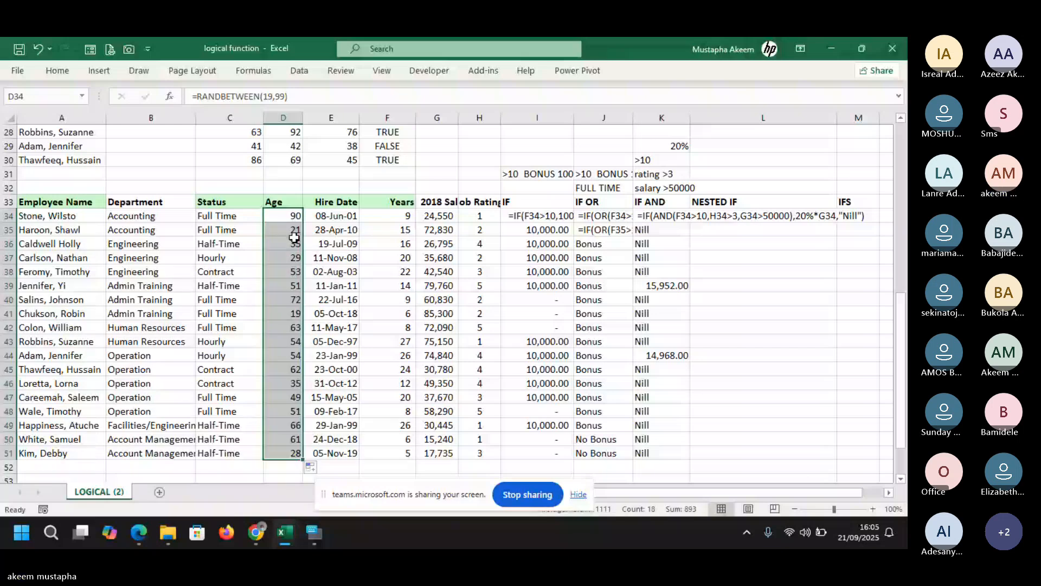
{"action": "key", "text": "ctrl+c"}
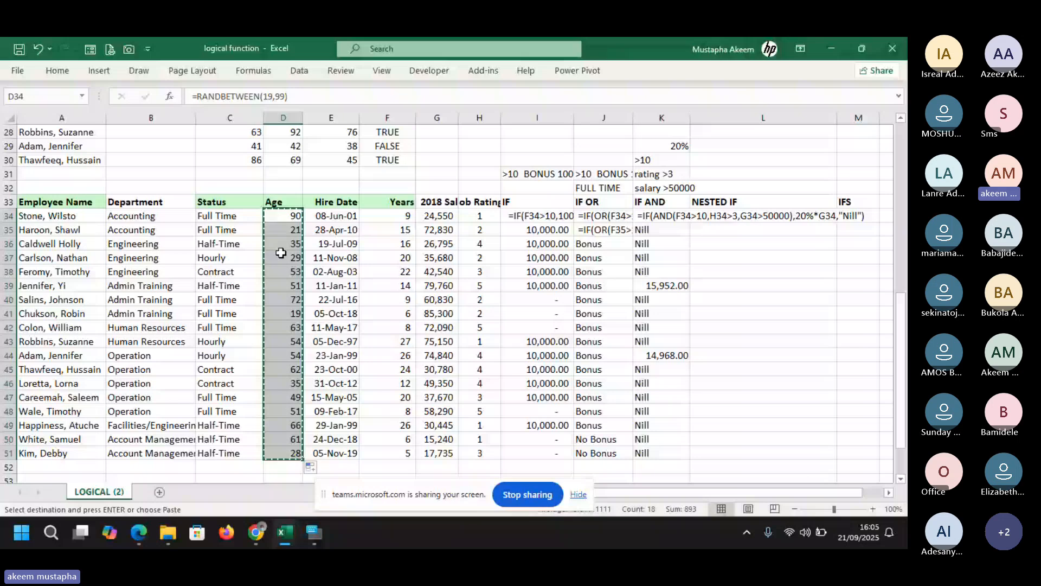
{"action": "key", "text": "ctrl+shift+v"}
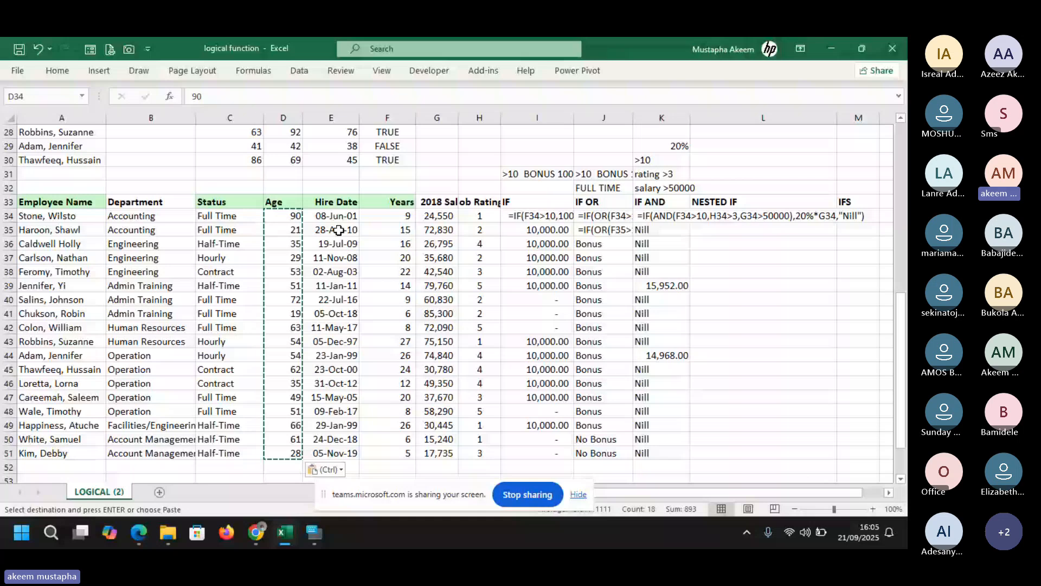
{"action": "double_click", "coordinate": [280, 214]}
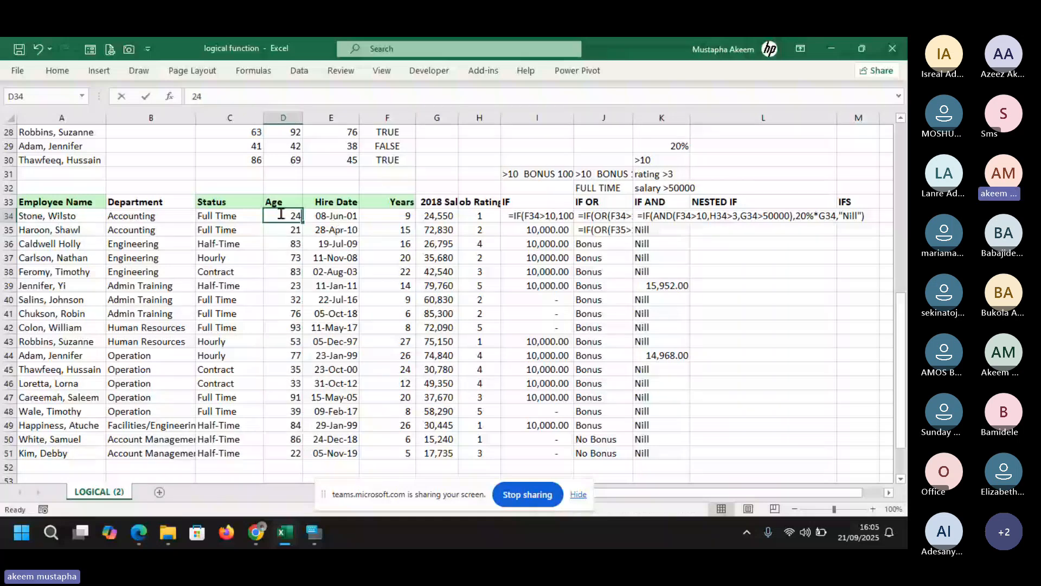
Examine the Age column and the job ratings in H34:H51 as possible criteria for the nested IF.
{"action": "left_click", "coordinate": [268, 315]}
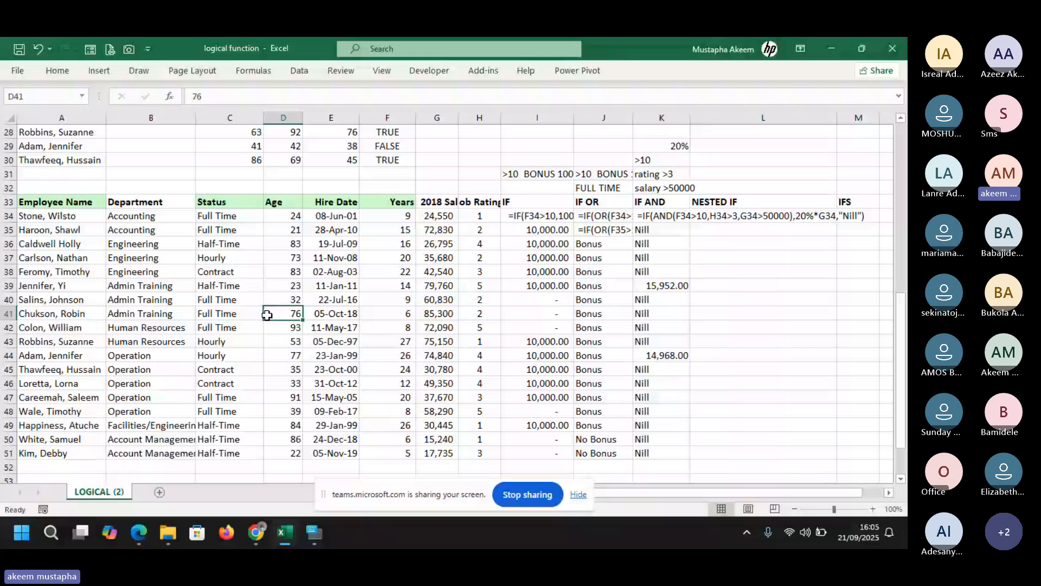
{"action": "left_click_drag", "start_coordinate": [287, 216], "coordinate": [273, 370]}
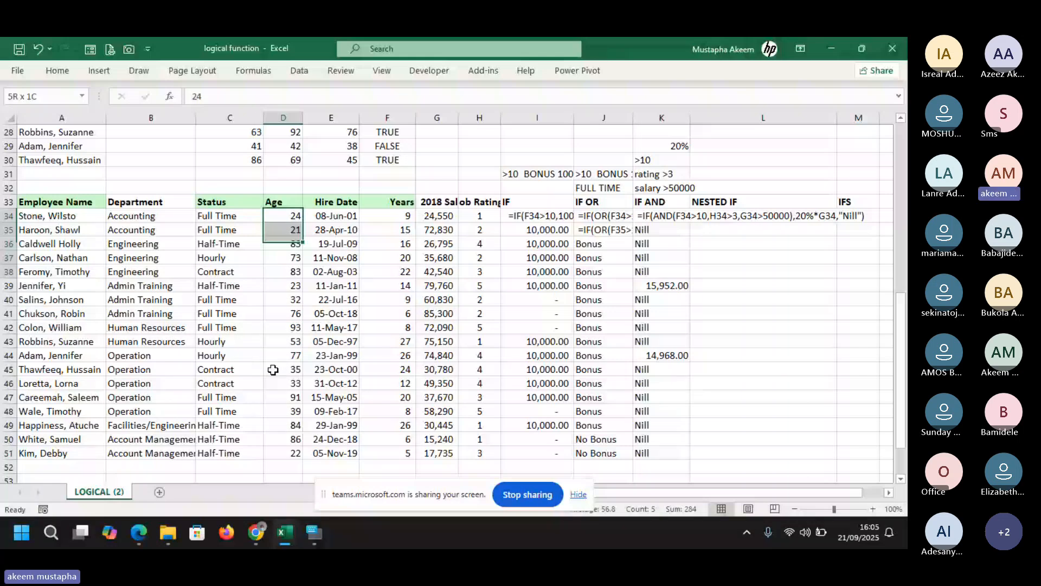
{"action": "left_click", "coordinate": [726, 203]}
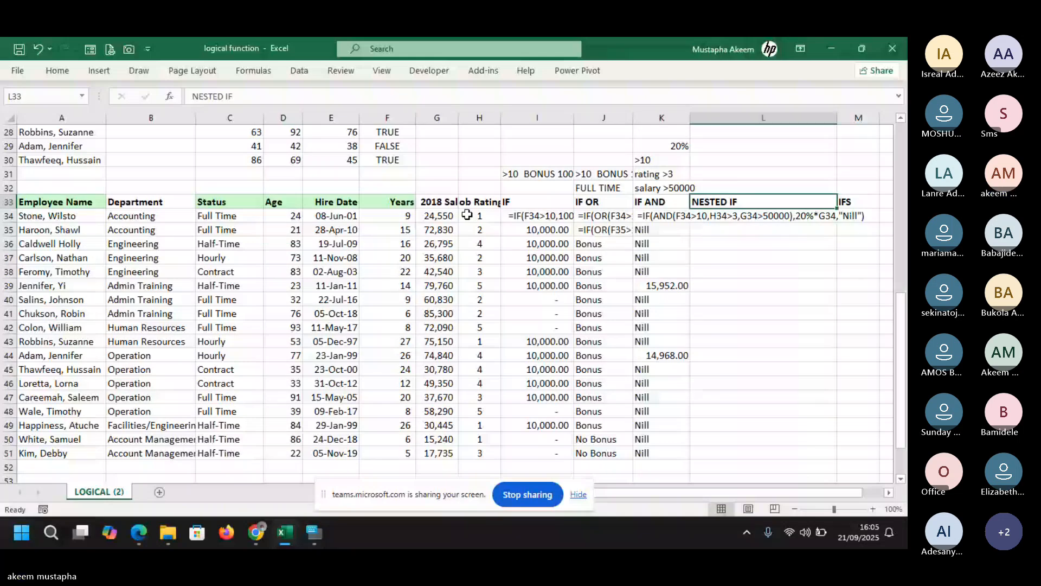
{"action": "left_click", "coordinate": [480, 216]}
{"action": "key", "text": "ctrl+shift+Down"}
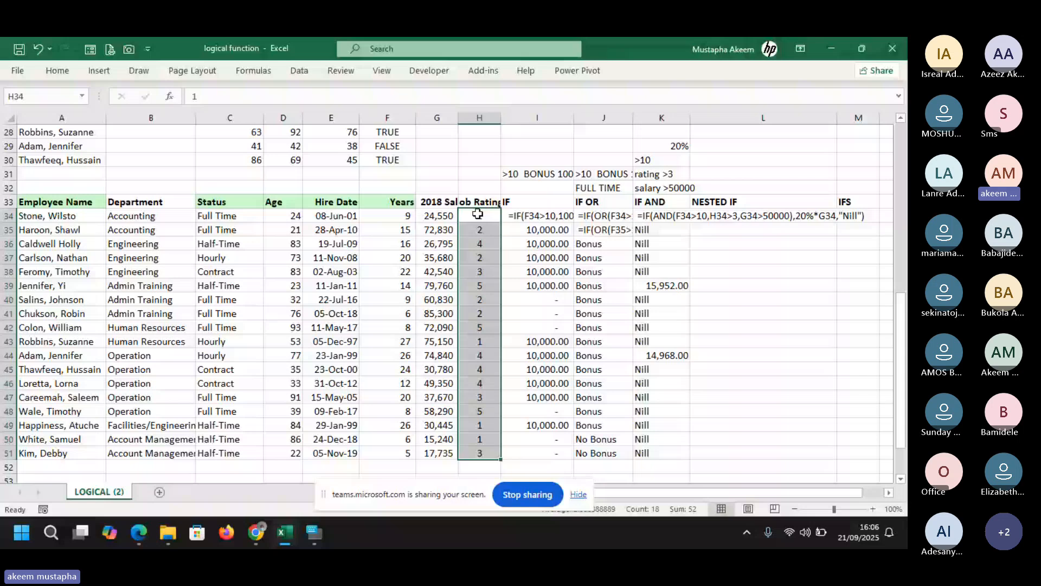
{"action": "left_click", "coordinate": [763, 216]}
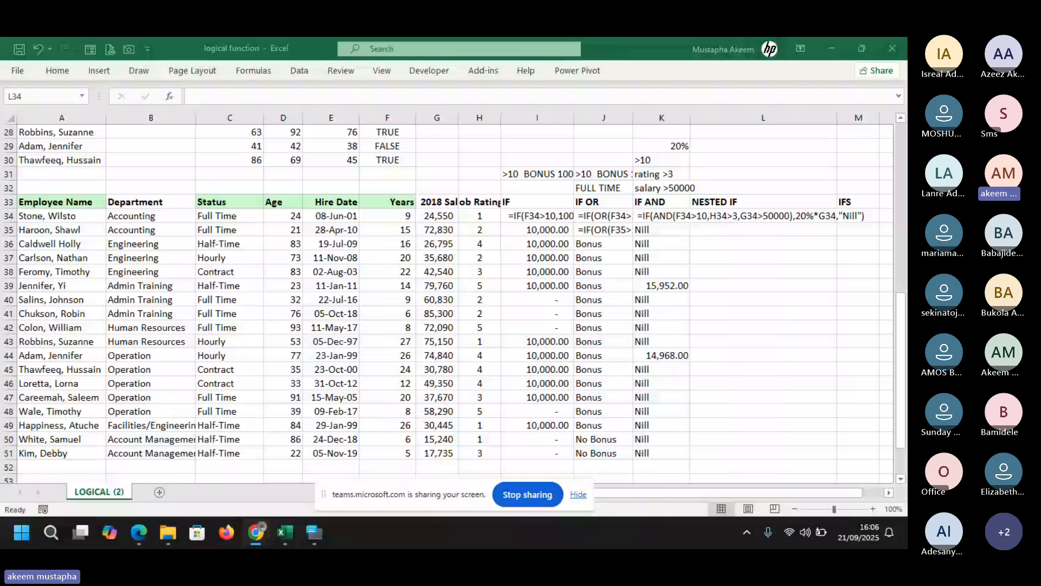
{"action": "left_click", "coordinate": [763, 146]}
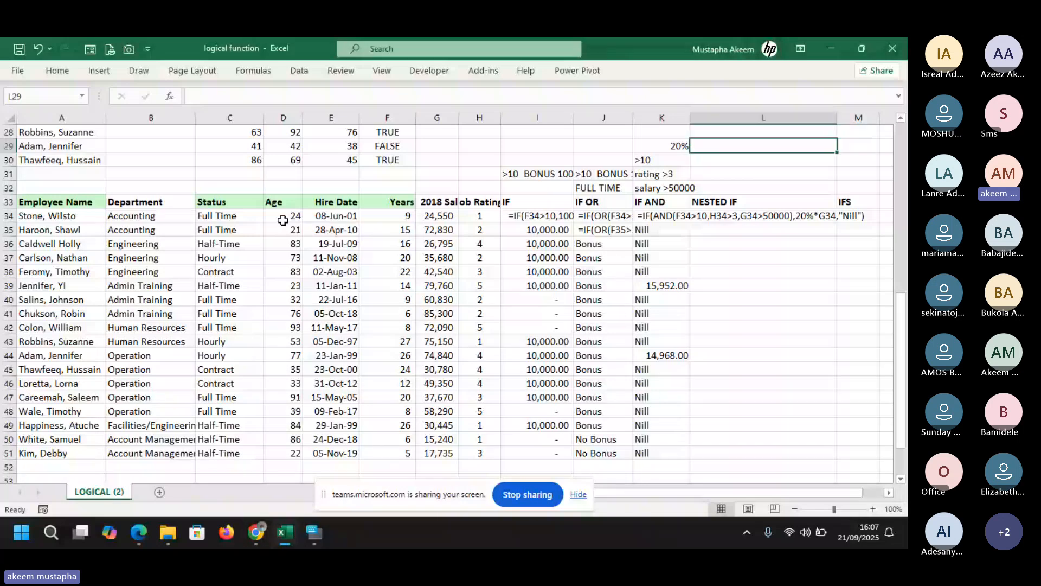
{"action": "left_click", "coordinate": [283, 215]}
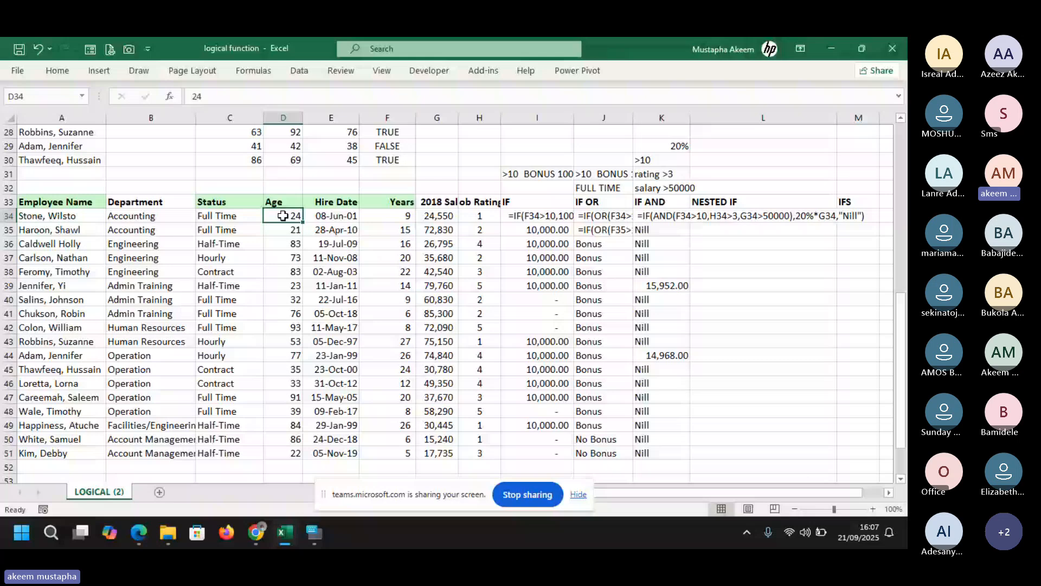
{"action": "left_click_drag", "start_coordinate": [479, 216], "coordinate": [471, 459]}
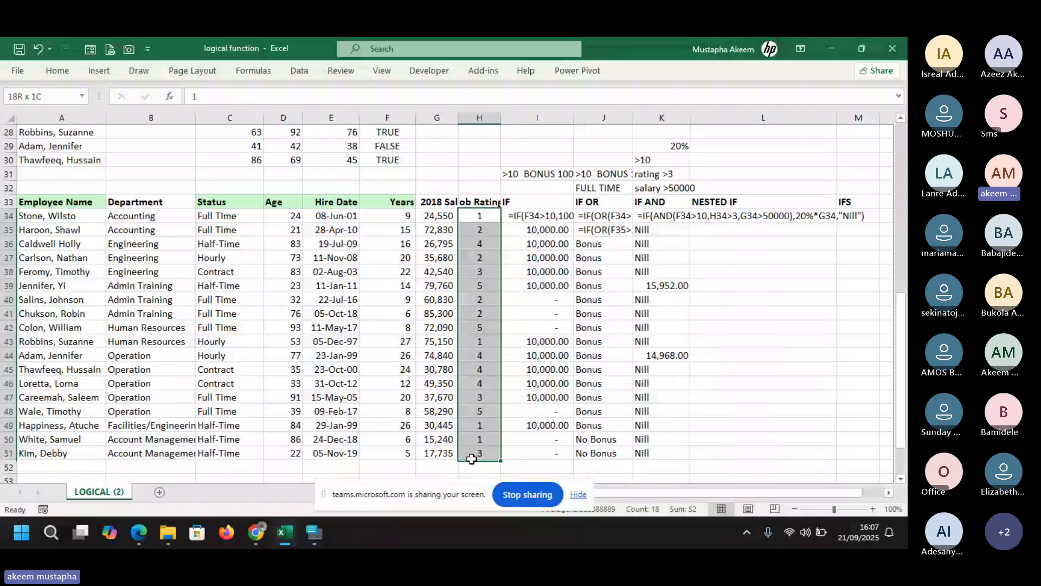
Enter the rating descriptions "1 BEST" in L29 and "2 VERY GOOD" in L30 above the NESTED IF header.
{"action": "left_click", "coordinate": [739, 146]}
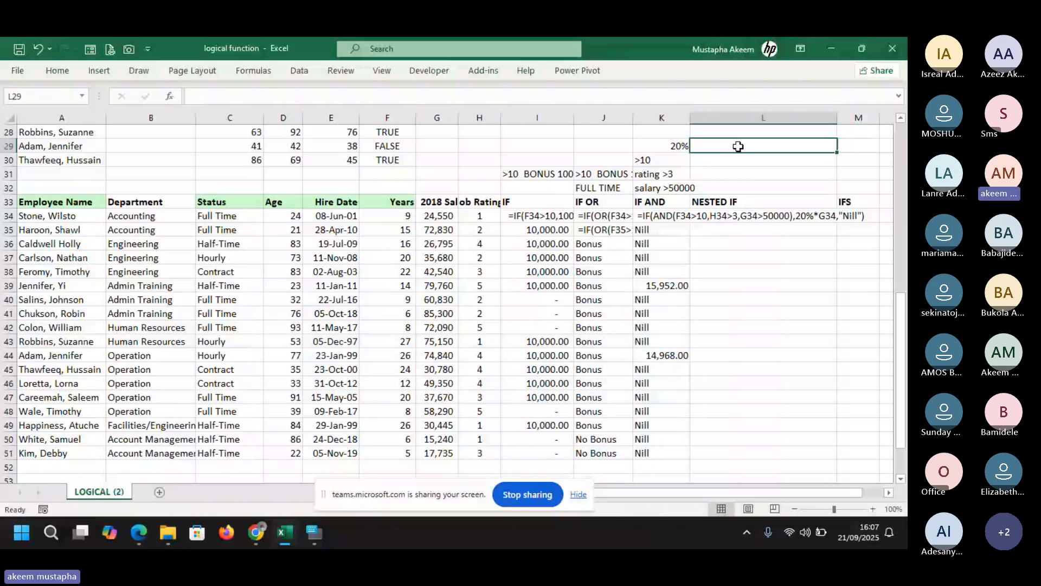
{"action": "type", "text": "1"}
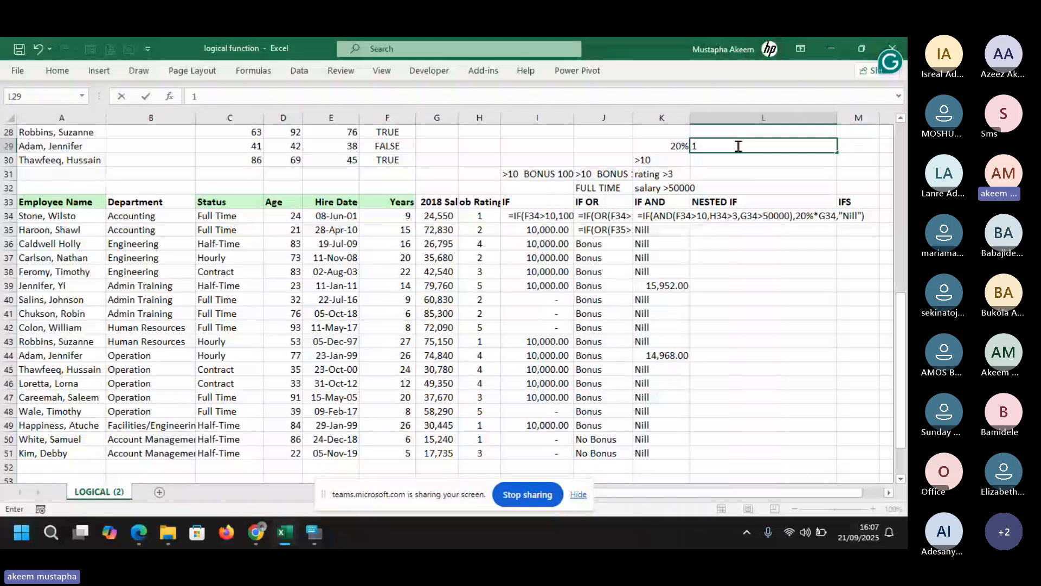
{"action": "type", "text": " BEST"}
{"action": "key", "text": "Return"}
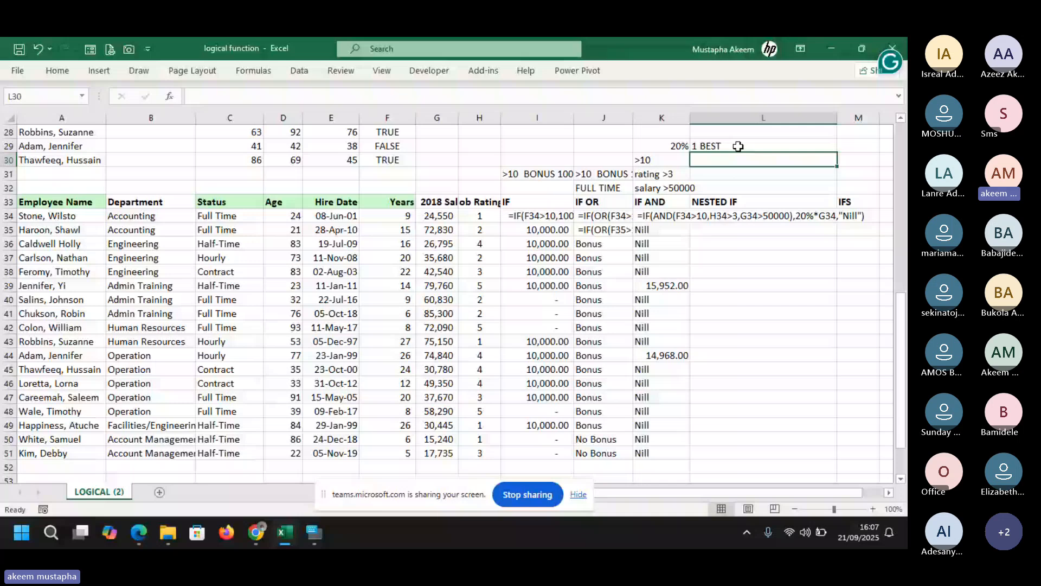
{"action": "type", "text": "2"}
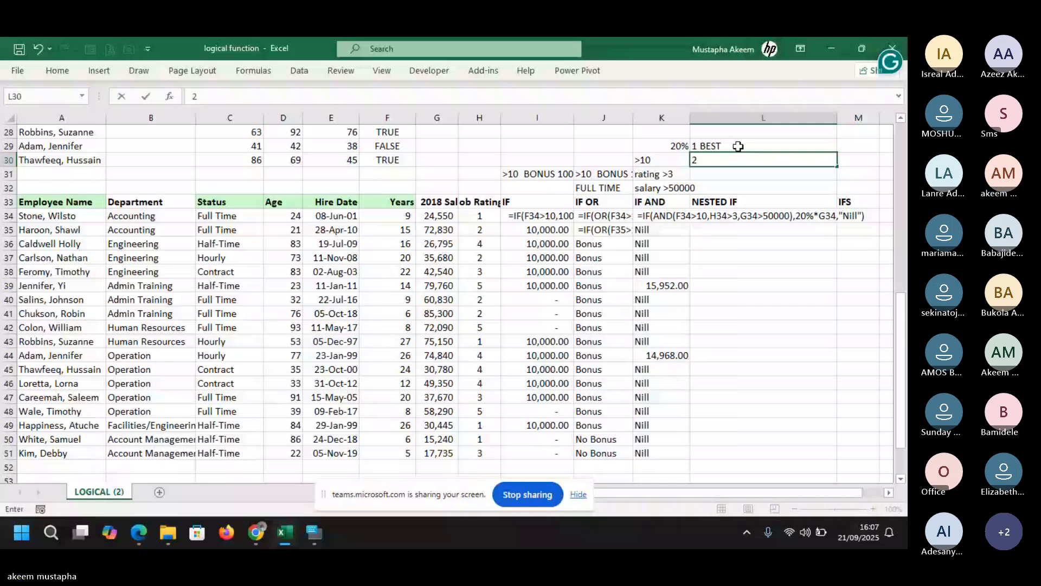
{"action": "type", "text": " VERY"}
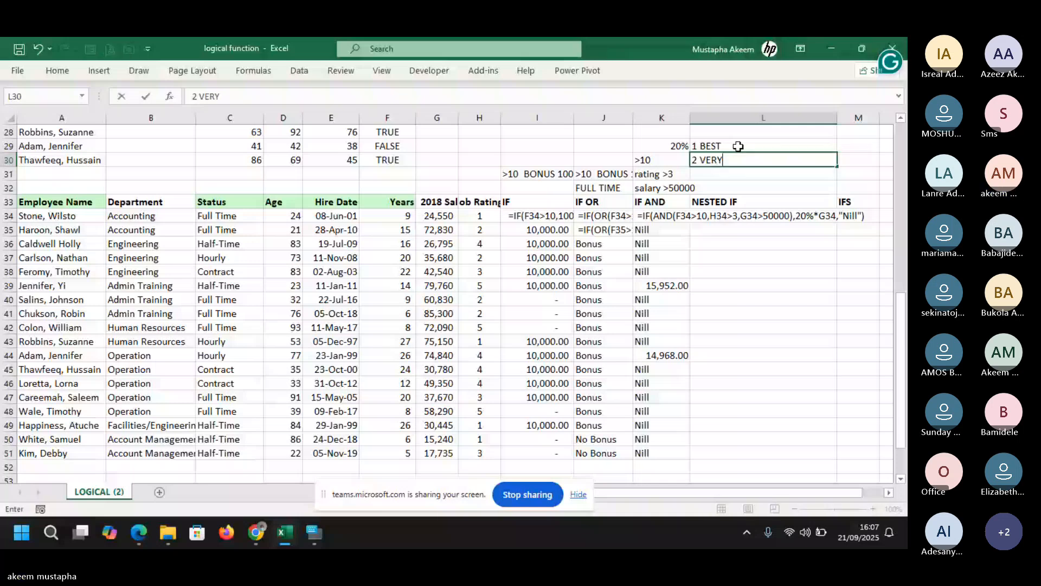
{"action": "type", "text": " GOO"}
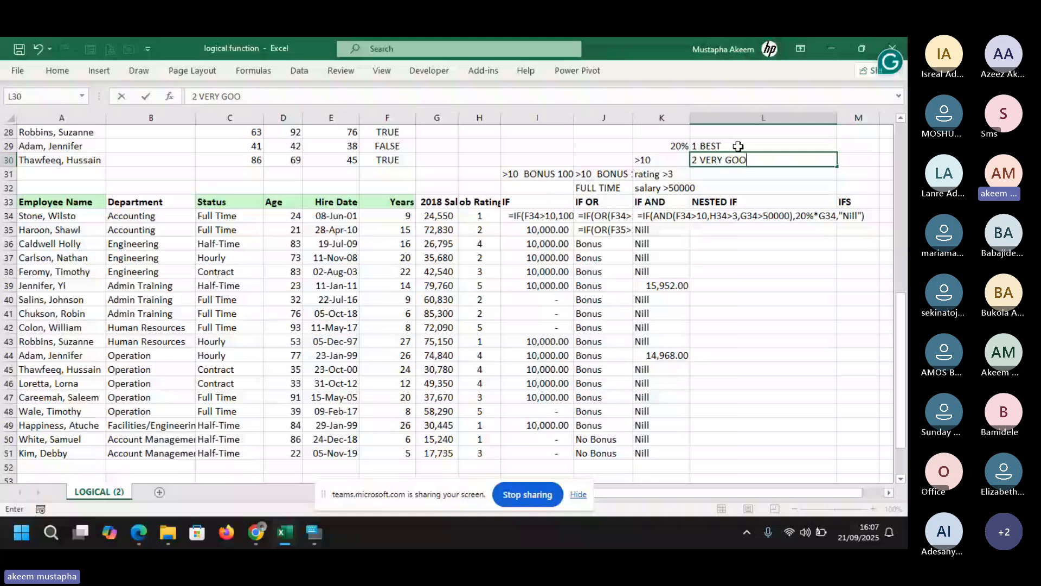
{"action": "type", "text": "D"}
{"action": "key", "text": "Return"}
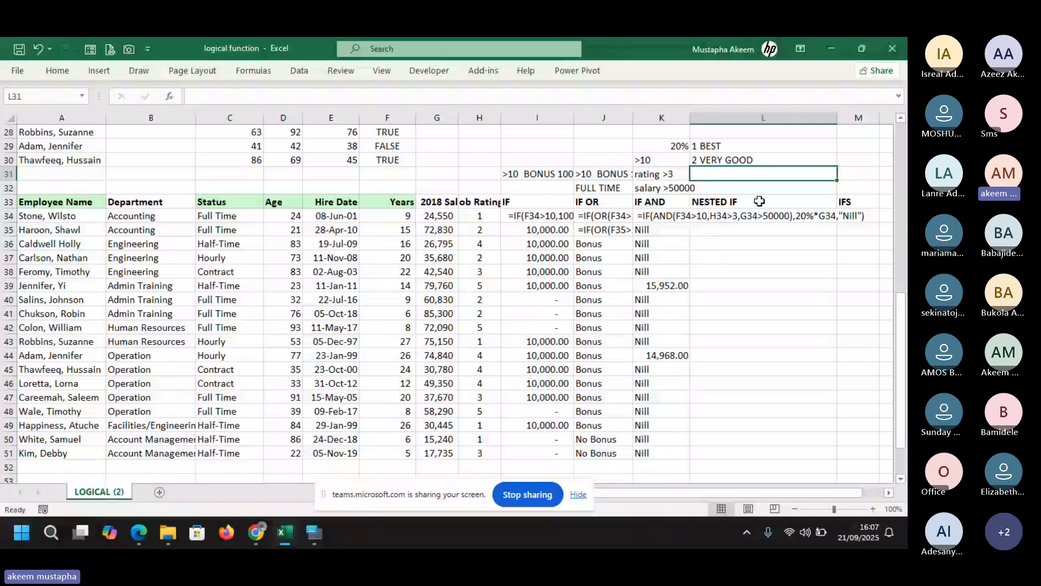
Enter the remaining rating descriptions: GOOD in L31, FAIR in L32 and "5 POOR" in L28.
{"action": "type", "text": "GOOD"}
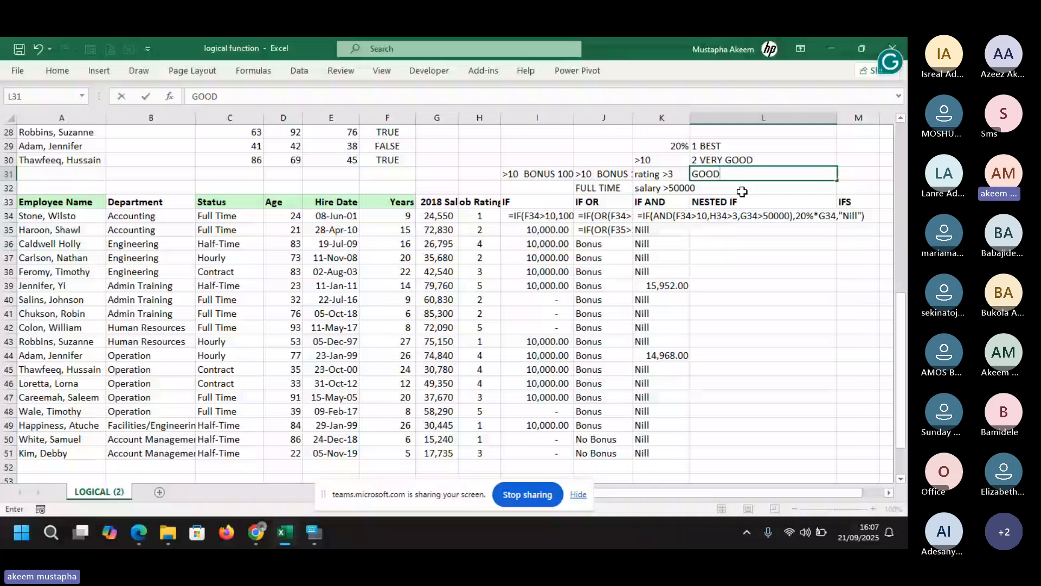
{"action": "key", "text": "Return"}
{"action": "type", "text": "FAI"}
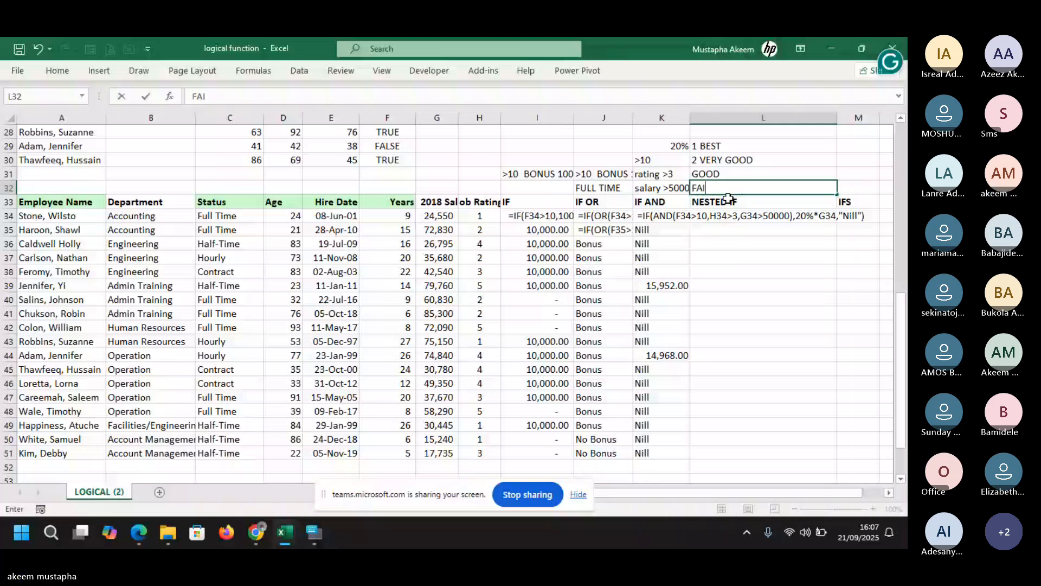
{"action": "type", "text": "R"}
{"action": "left_click", "coordinate": [731, 131]}
{"action": "type", "text": "5 POO"}
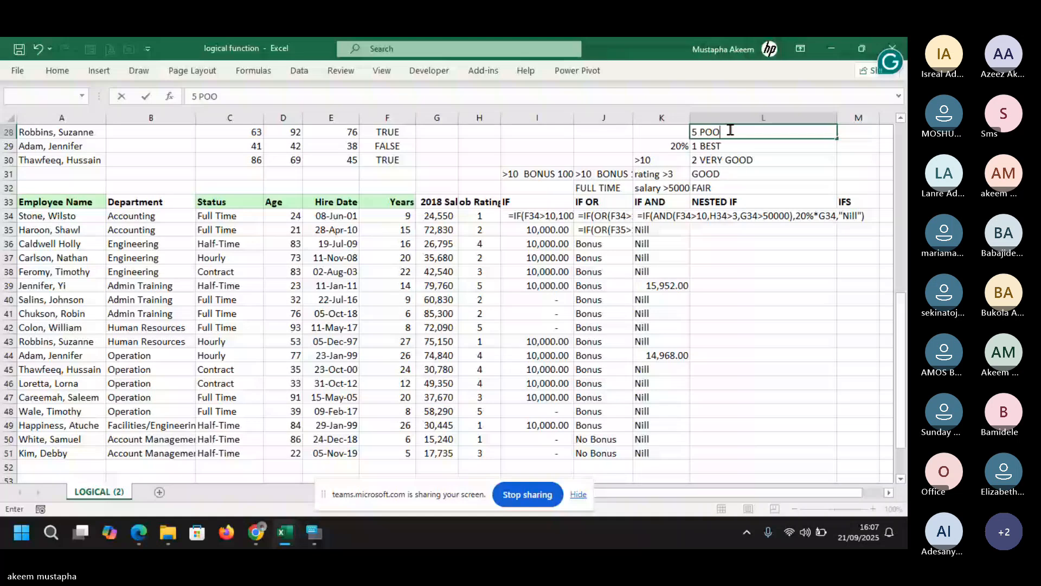
{"action": "type", "text": "R"}
{"action": "key", "text": "Return"}
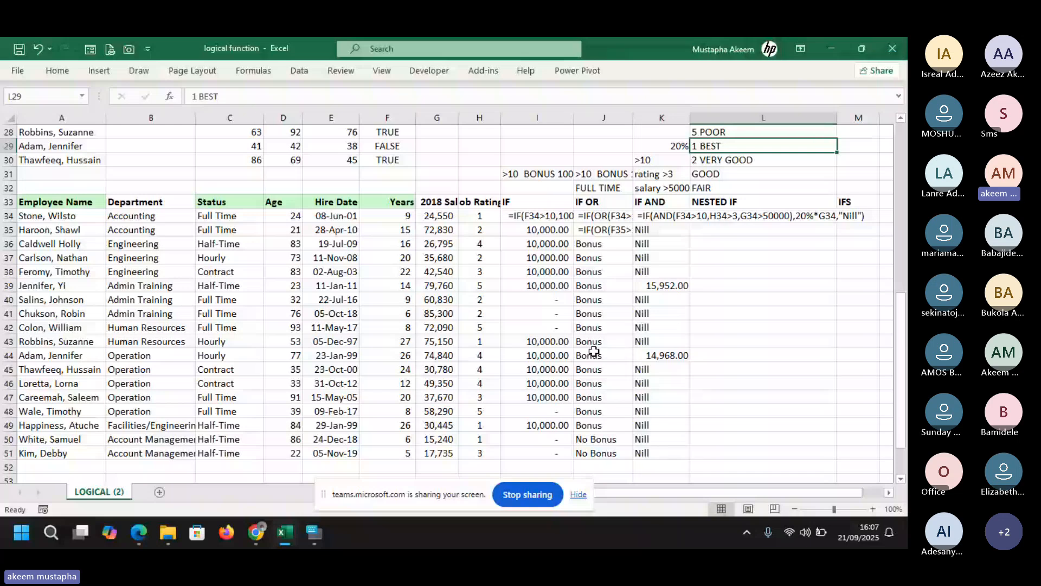
Start an IF formula in L34 that tests H34=1 and returns "Best" when true.
{"action": "double_click", "coordinate": [735, 217]}
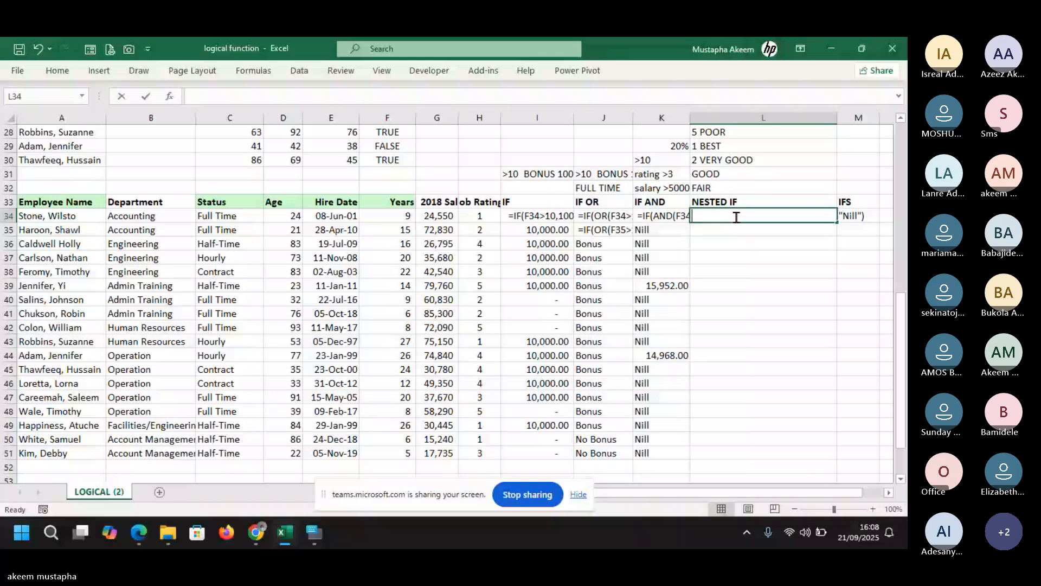
{"action": "type", "text": "=IF"}
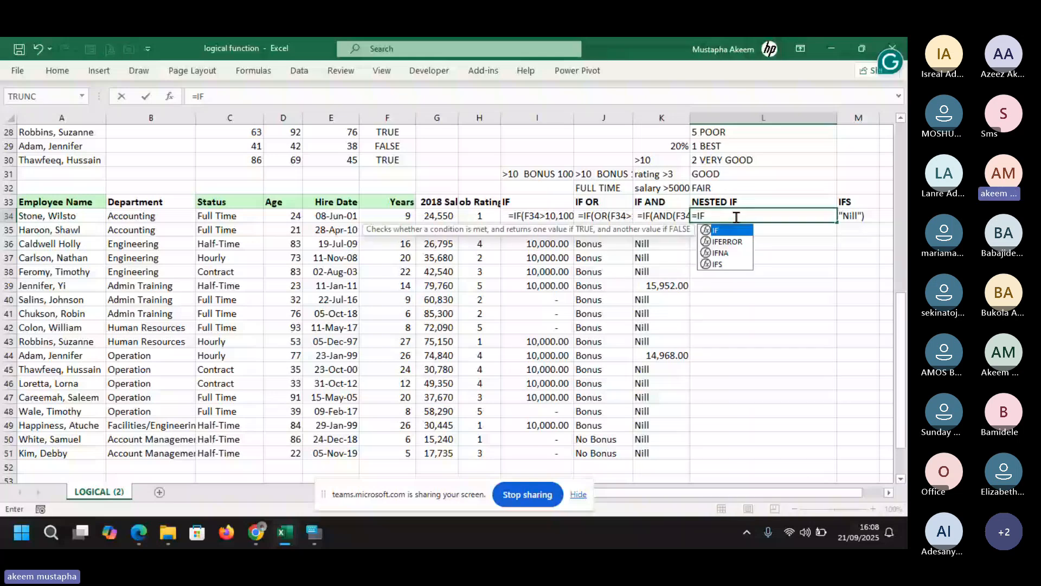
{"action": "double_click", "coordinate": [729, 230]}
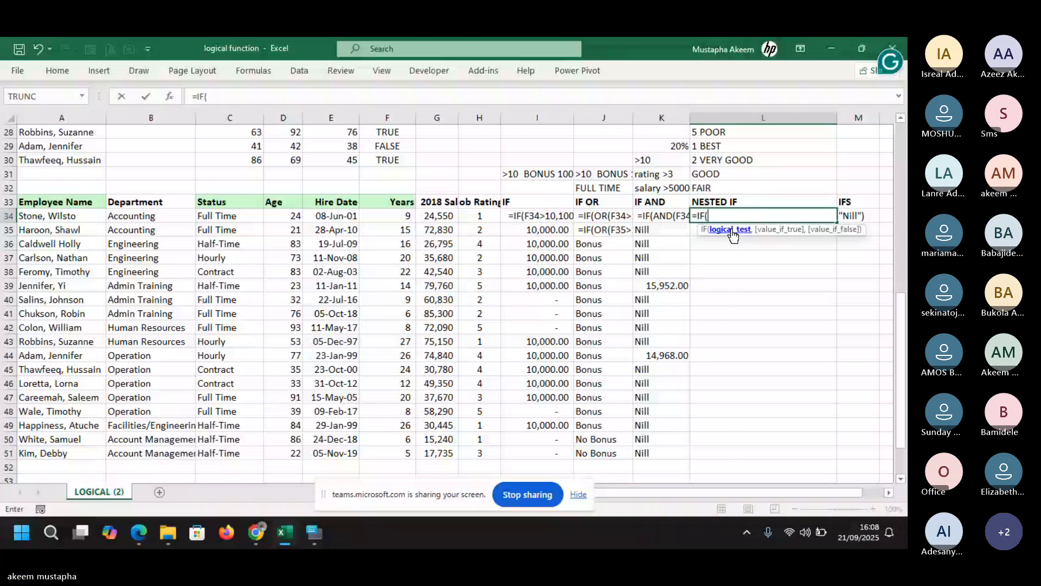
{"action": "left_click", "coordinate": [475, 215]}
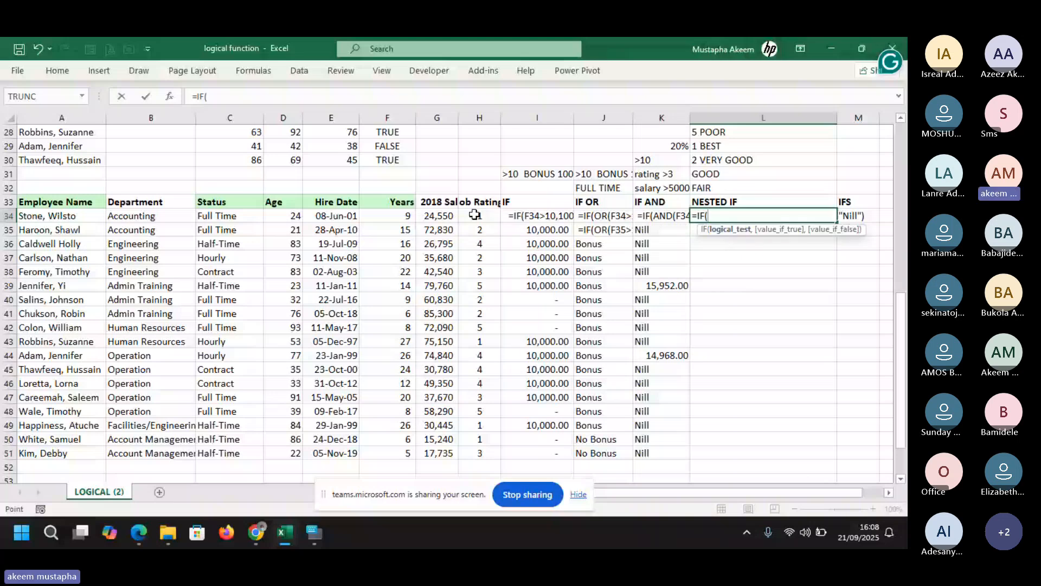
{"action": "left_click", "coordinate": [475, 215]}
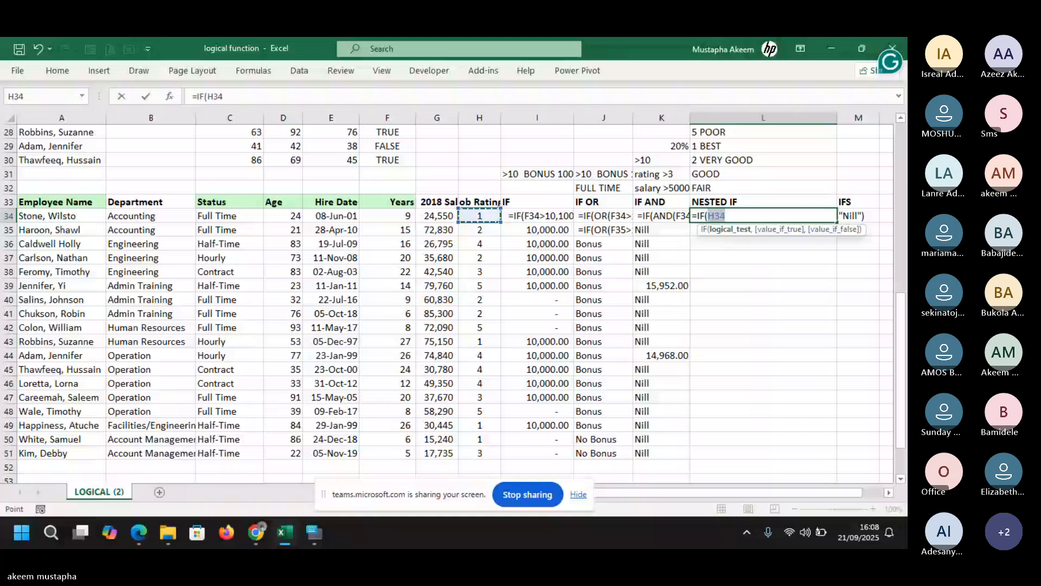
{"action": "type", "text": "=1,\"Best\","}
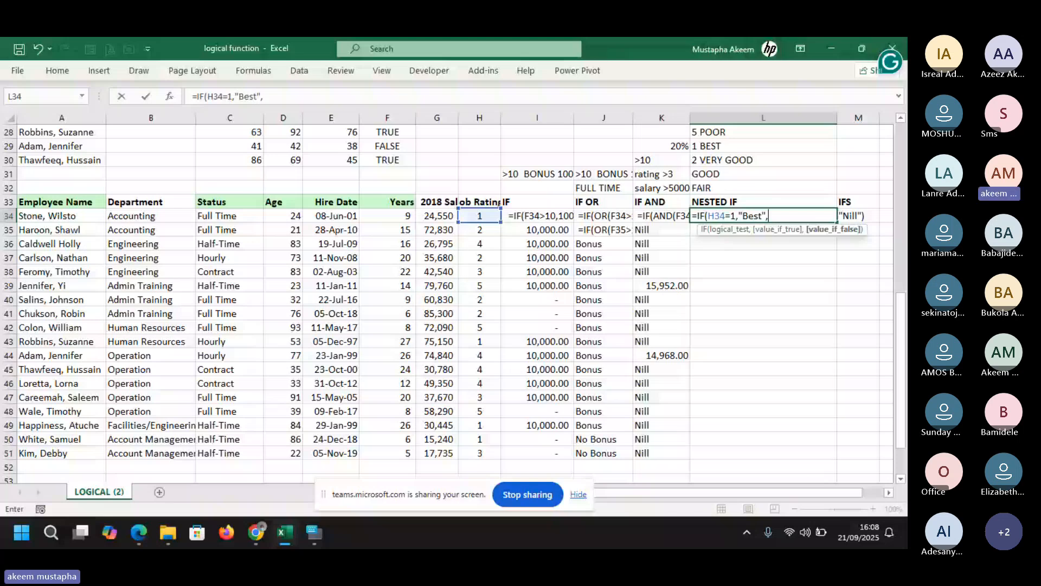
Nest a second IF testing H34=2 that returns "Very Good", and begin a third IF on H34 as its false value.
{"action": "type", "text": "i"}
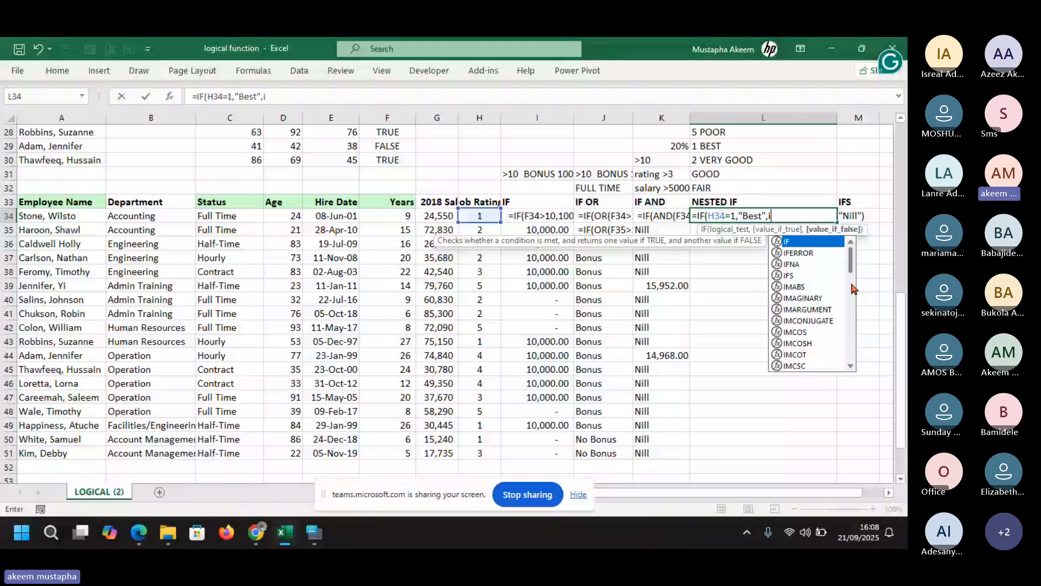
{"action": "key", "text": "Tab"}
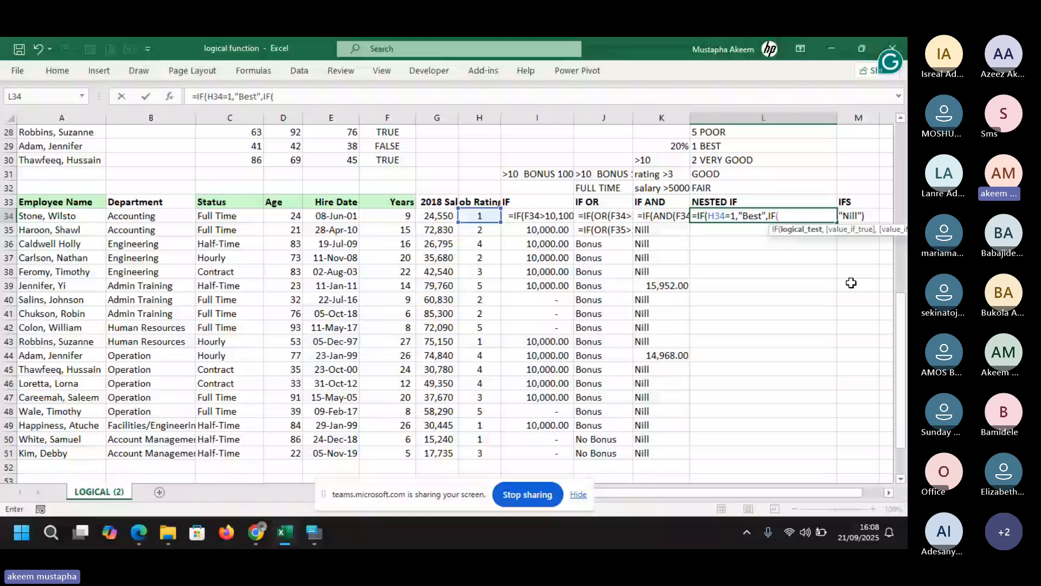
{"action": "left_click", "coordinate": [481, 213]}
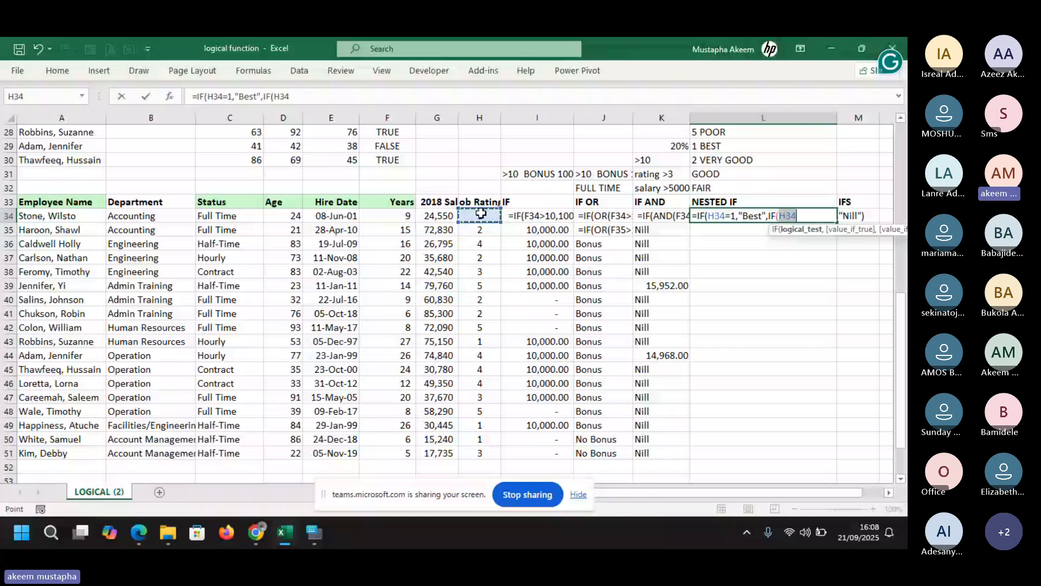
{"action": "type", "text": "=2,"}
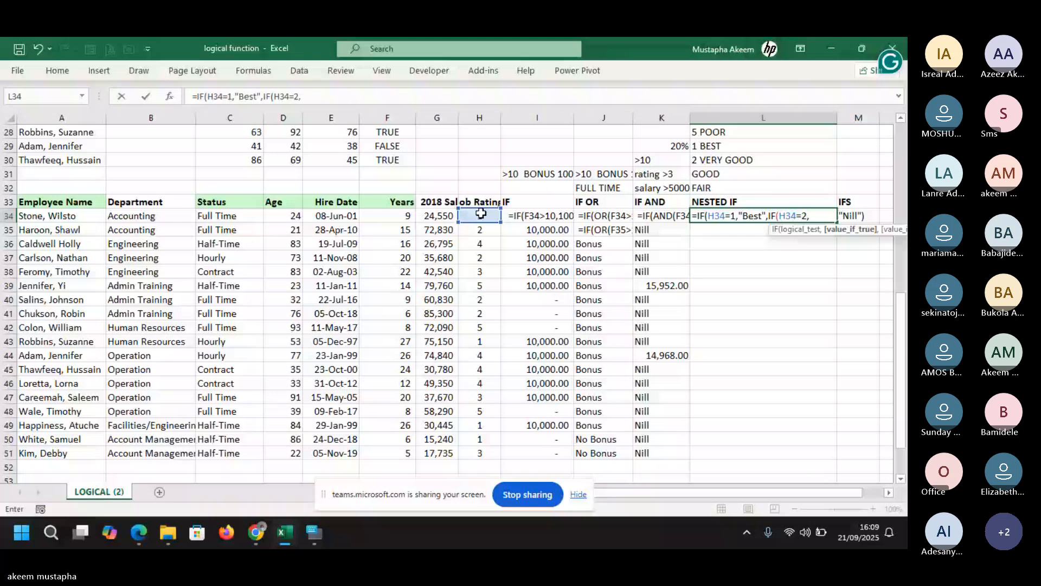
{"action": "type", "text": "\"Very Good\",if(H34="}
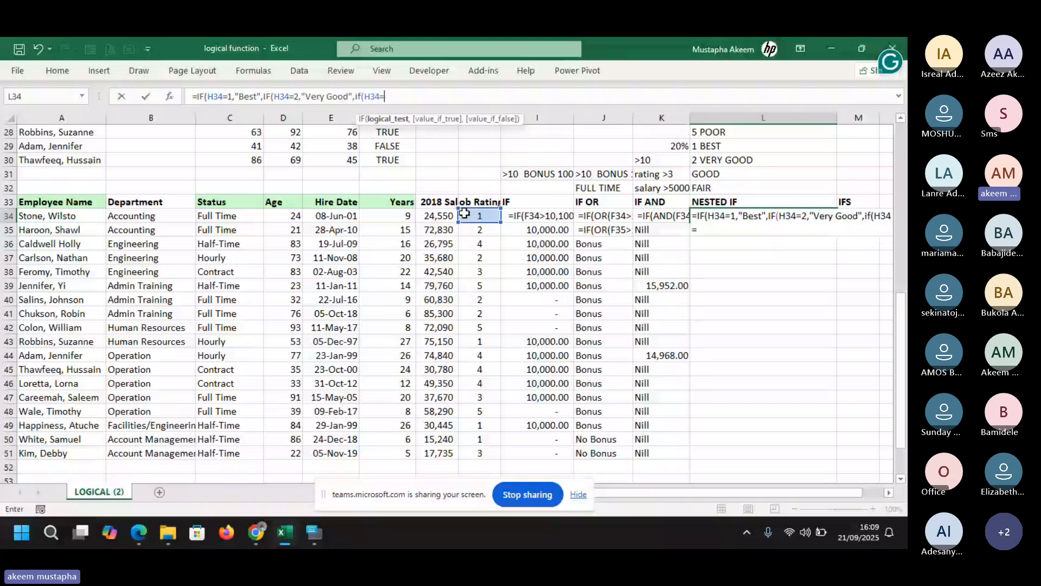
{"action": "type", "text": "3"}
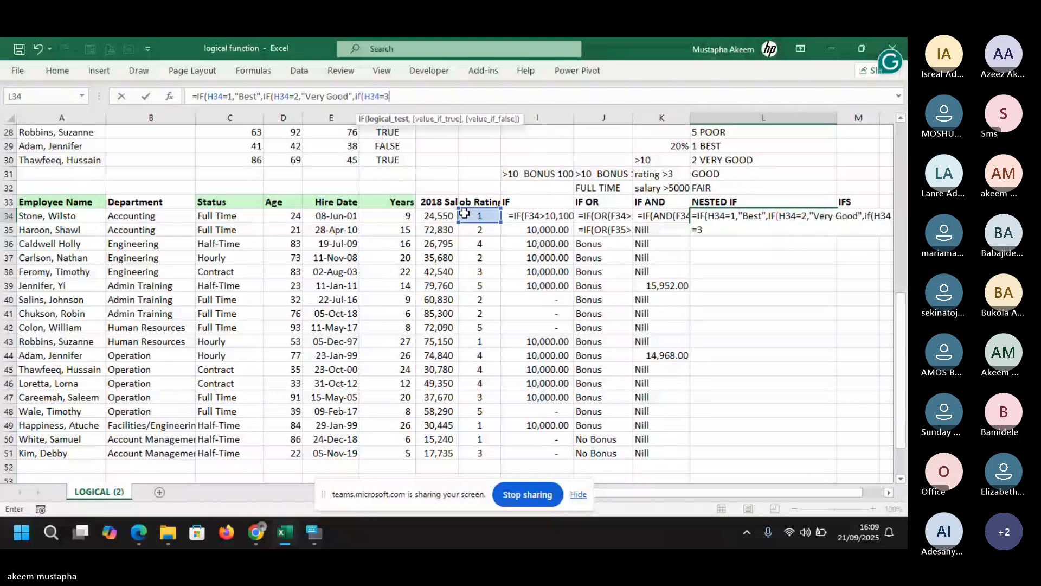
{"action": "type", "text": ","}
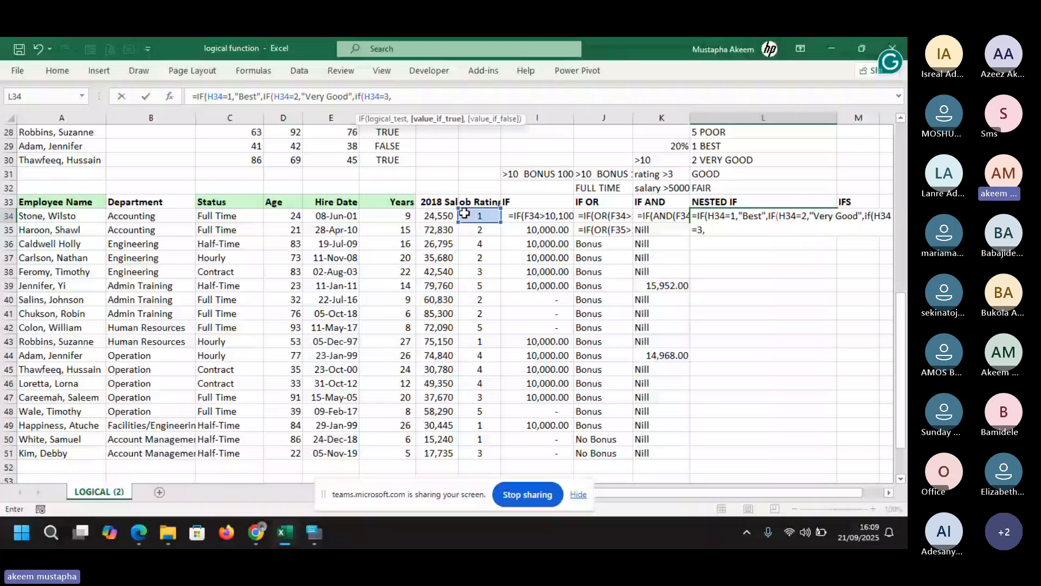
{"action": "type", "text": "\""}
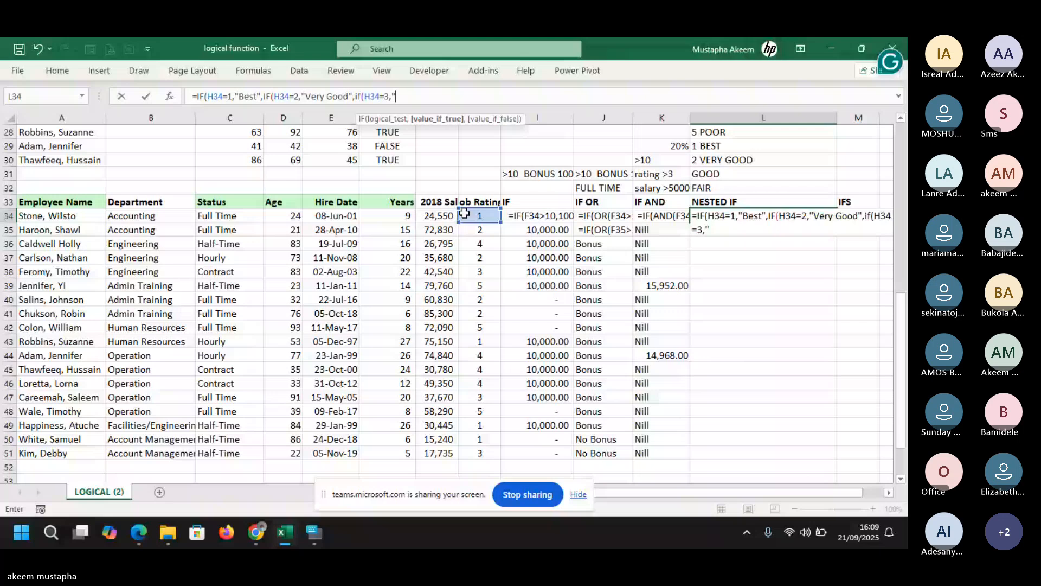
{"action": "type", "text": "Good\""}
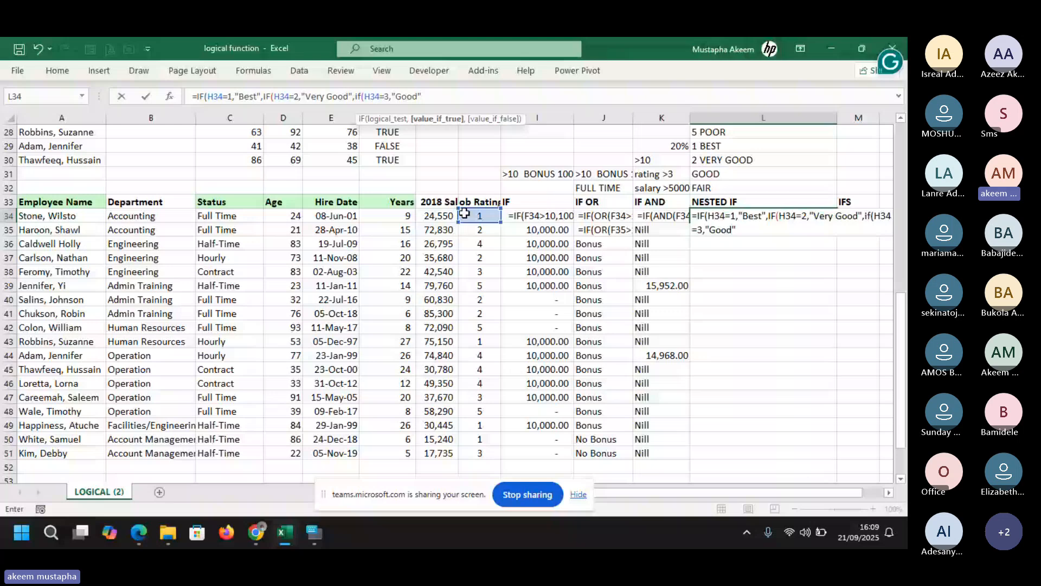
Nest a fourth IF testing H34=4 that returns "Fair", with "Poor" as the false value.
{"action": "type", "text": ",if(H34=4,"}
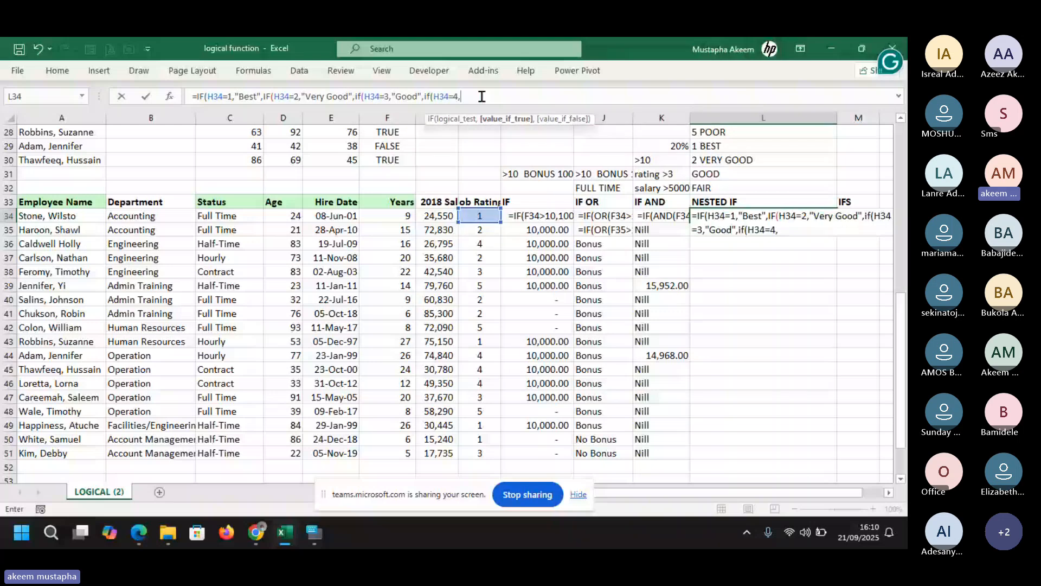
{"action": "type", "text": "\"F"}
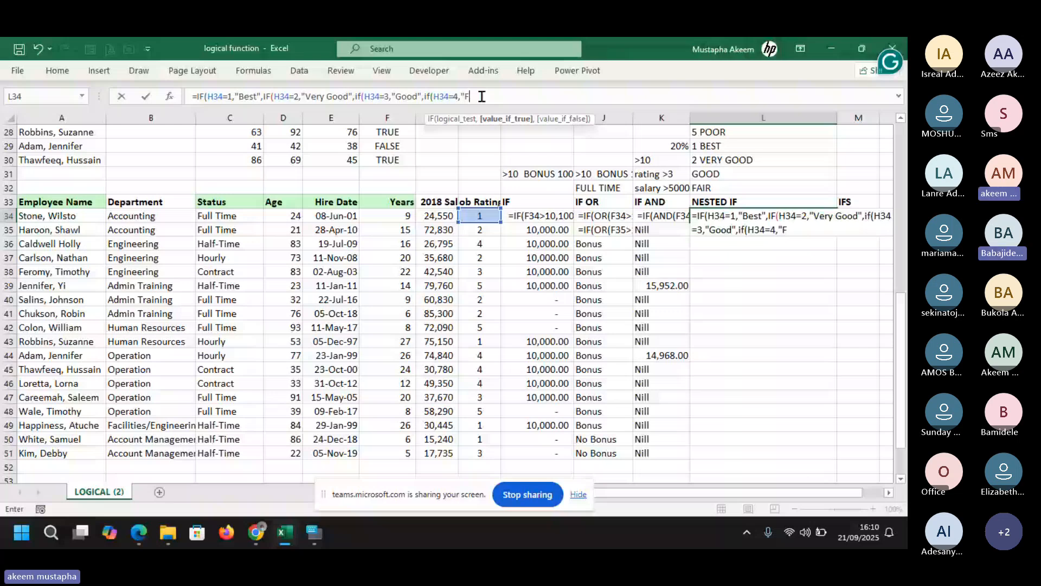
{"action": "type", "text": "air\""}
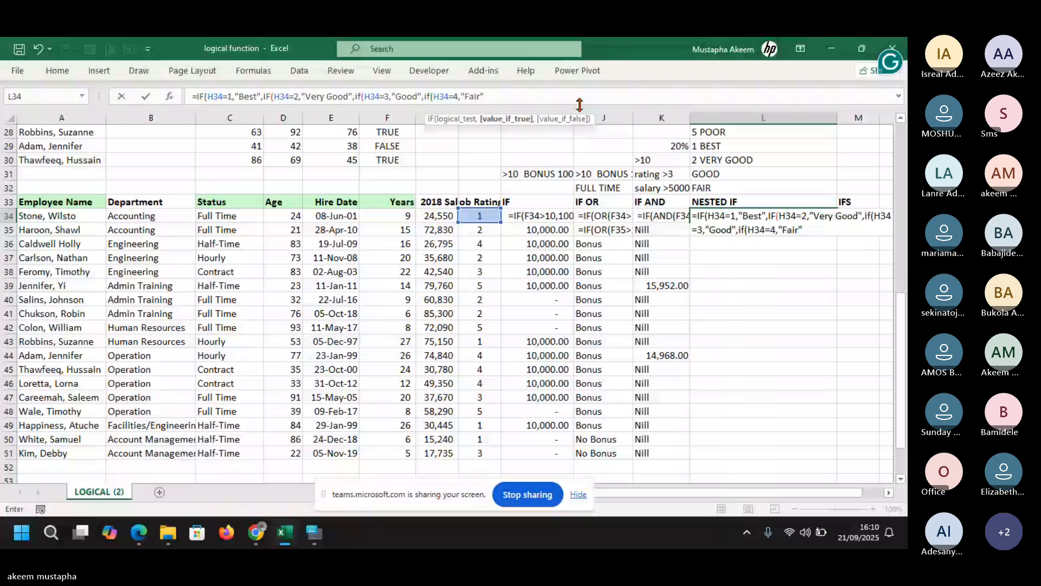
{"action": "type", "text": ",\"Poor\")"}
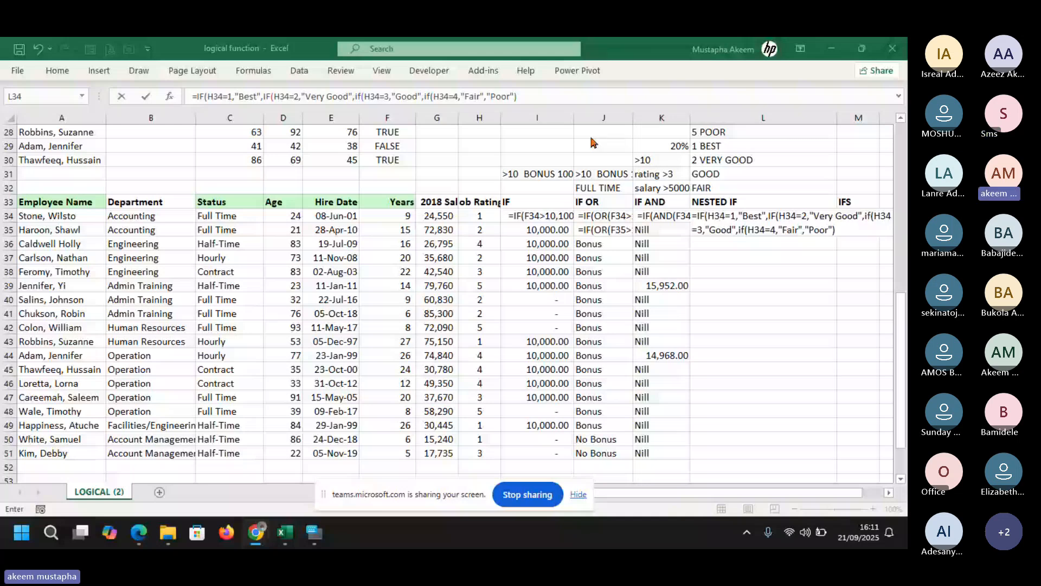
Replace the last false value in the L34 formula with "poor".
{"action": "left_click", "coordinate": [553, 91]}
{"action": "key", "text": "BackSpace"}
{"action": "key", "text": "BackSpace"}
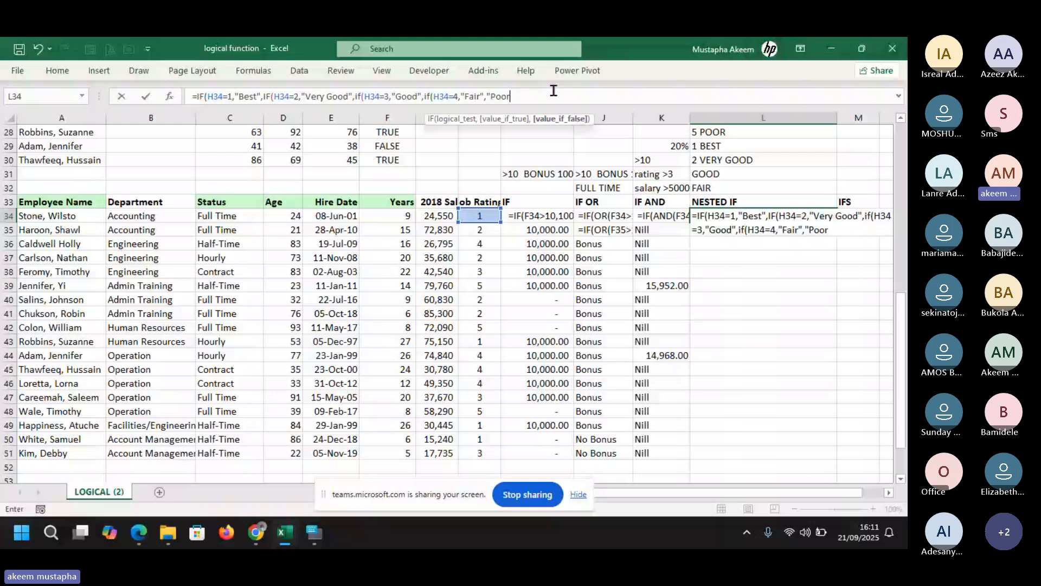
{"action": "key", "text": "BackSpace"}
{"action": "key", "text": "BackSpace"}
{"action": "key", "text": "BackSpace"}
{"action": "key", "text": "BackSpace"}
{"action": "key", "text": "BackSpace"}
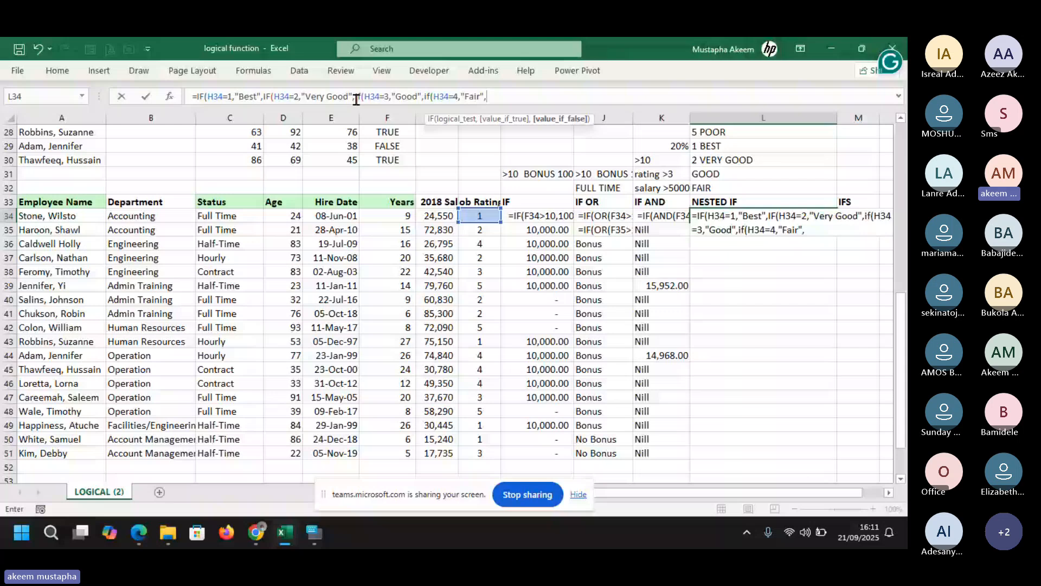
{"action": "type", "text": "\"poor\""}
Decline the suggested formula correction, end the L34 formula with four closing parentheses and commit it.
{"action": "key", "text": "Return"}
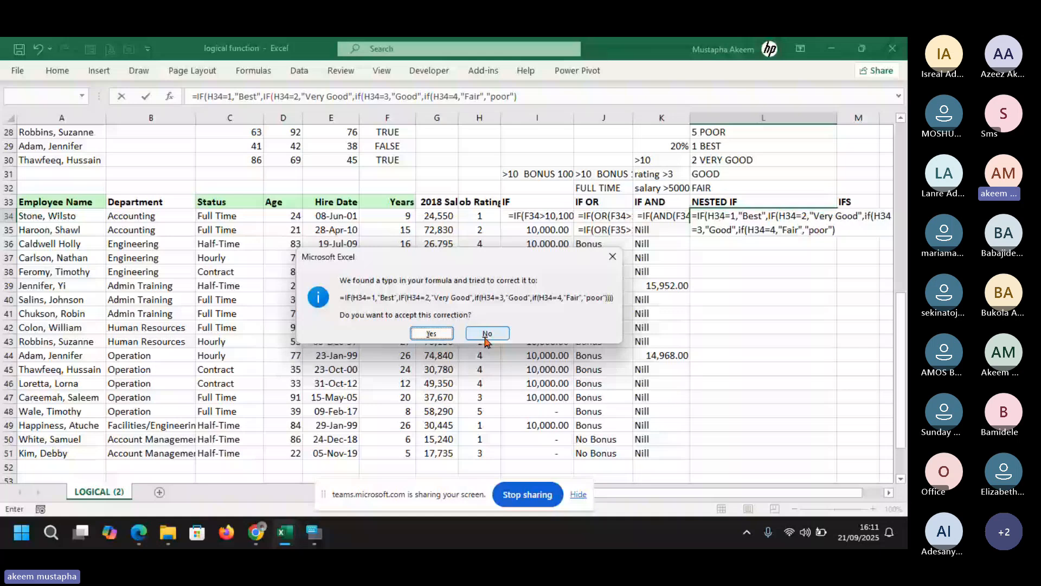
{"action": "left_click", "coordinate": [485, 336]}
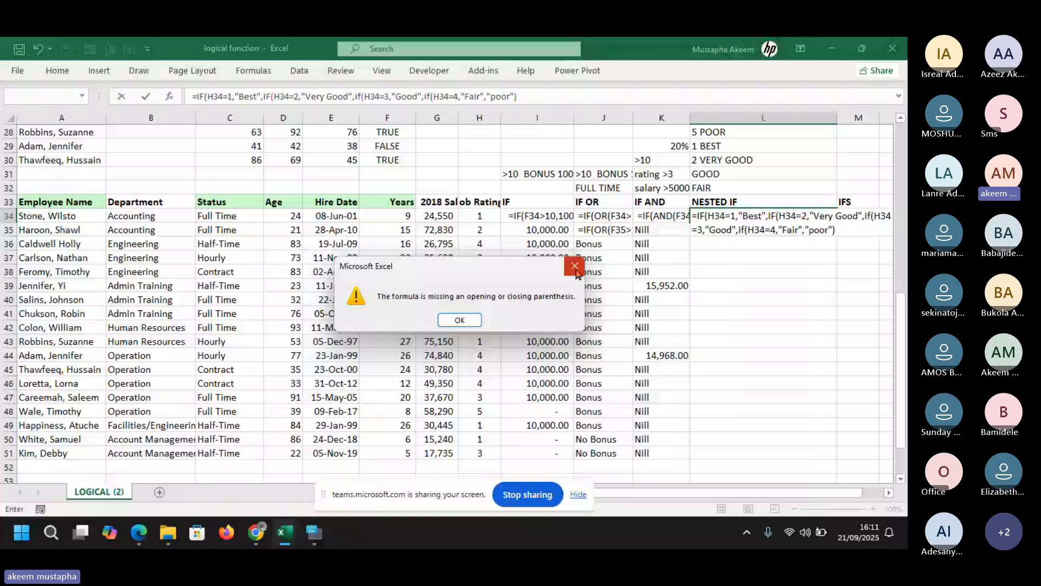
{"action": "left_click", "coordinate": [574, 266]}
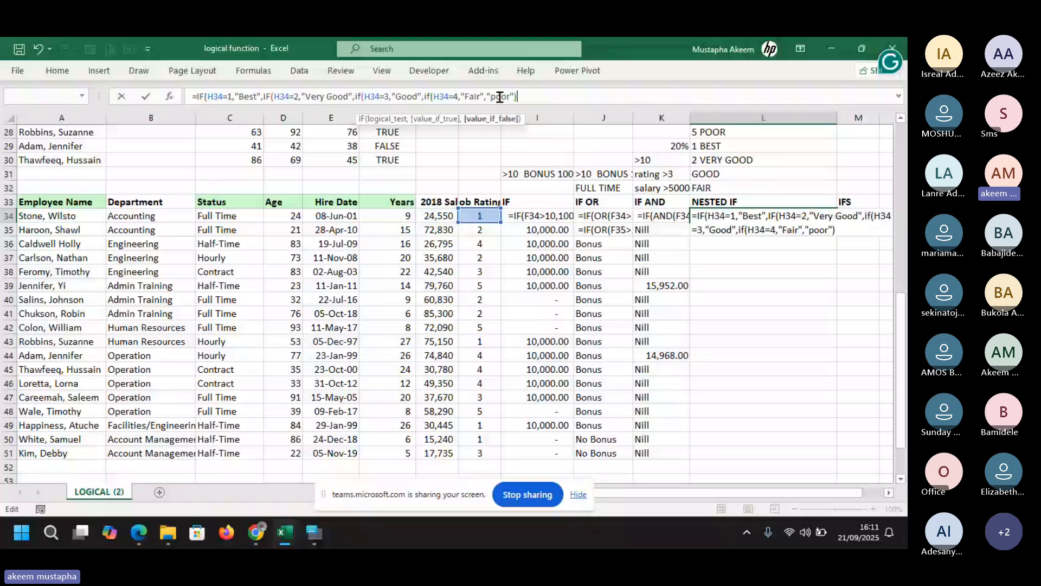
{"action": "type", "text": ")))"}
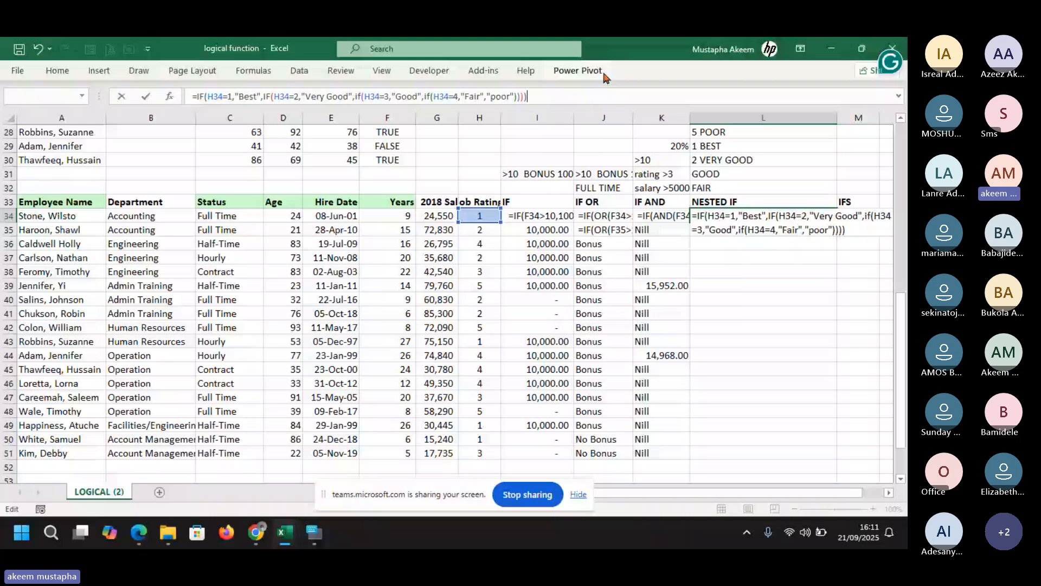
{"action": "key", "text": "ctrl+Return"}
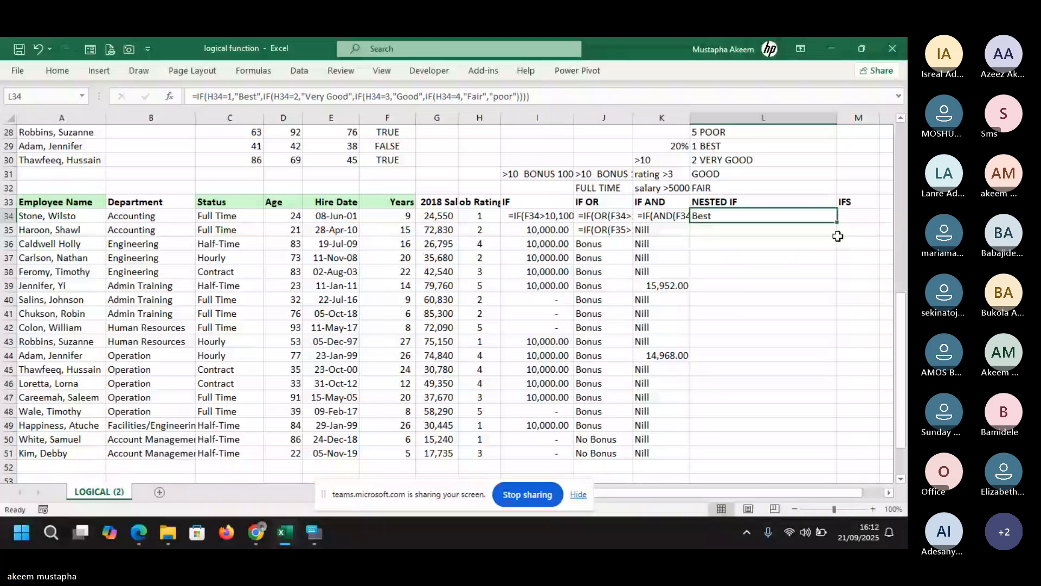
Fill the nested IF formula from L34 down through L51 and compare the descriptions with the job ratings in column H.
{"action": "left_click_drag", "start_coordinate": [837, 222], "coordinate": [845, 405]}
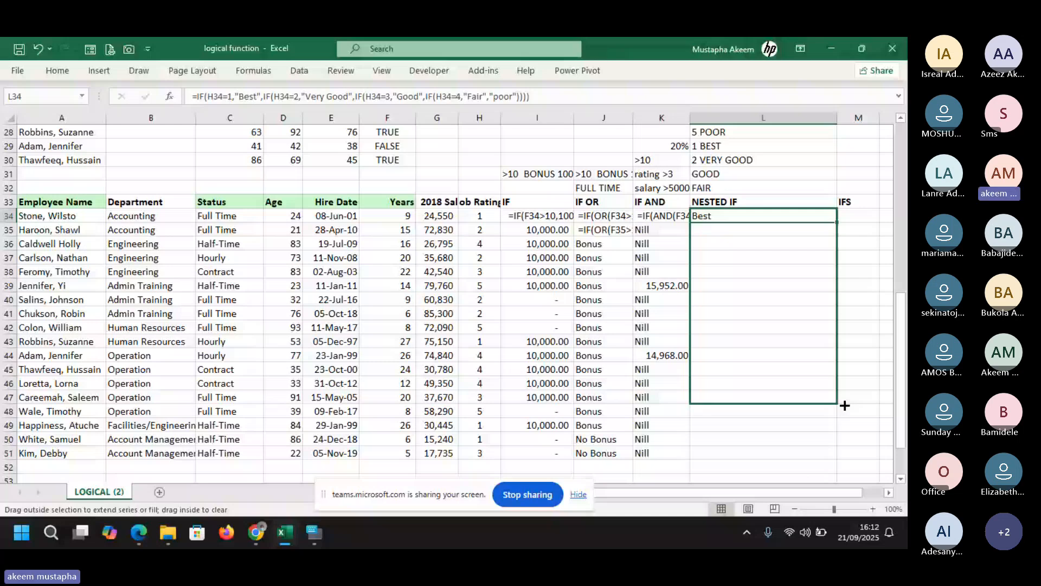
{"action": "left_click_drag", "start_coordinate": [845, 405], "coordinate": [845, 458]}
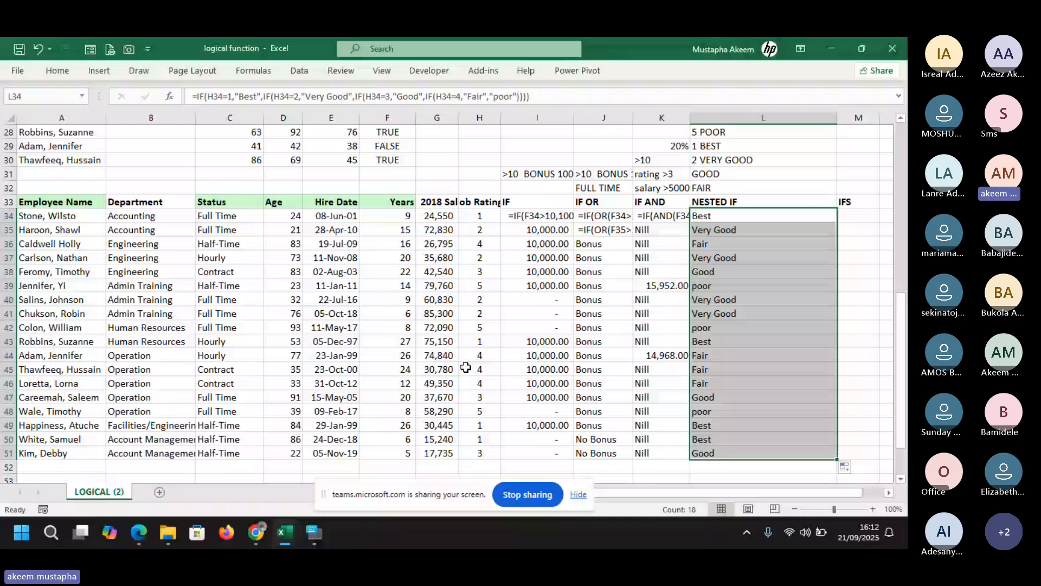
{"action": "left_click", "coordinate": [478, 411]}
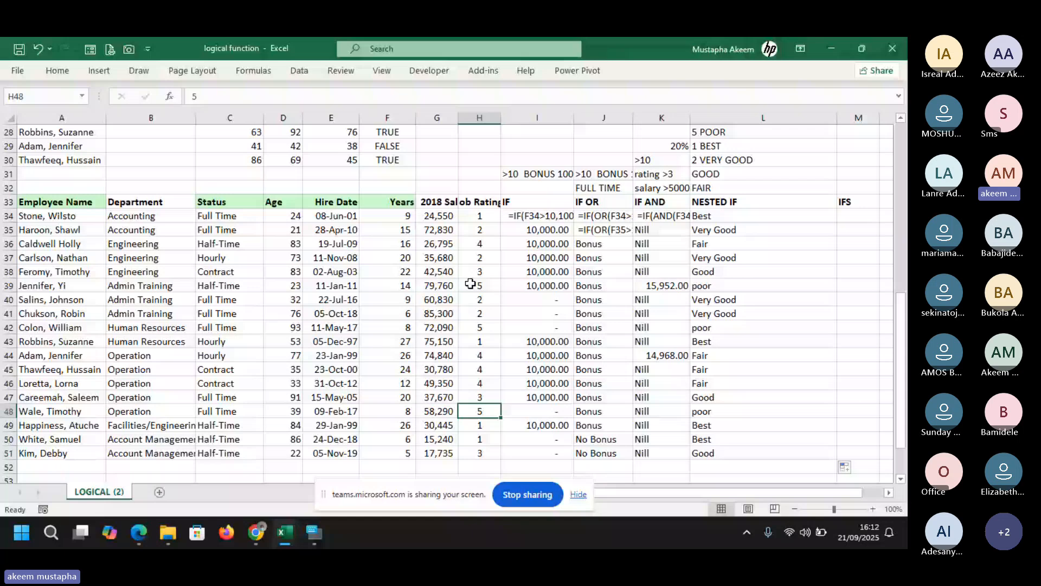
{"action": "left_click", "coordinate": [477, 342]}
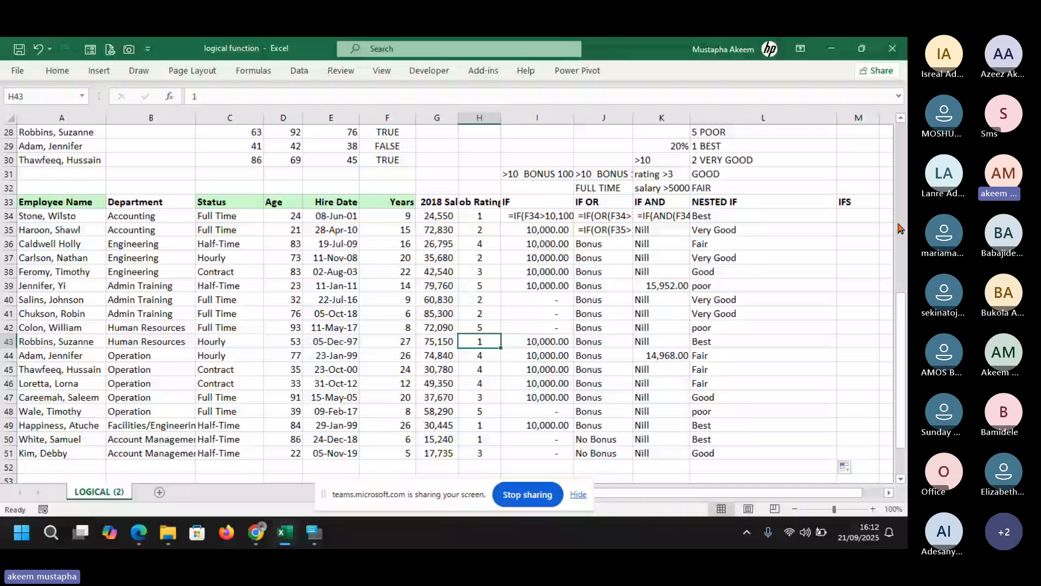
{"action": "left_click_drag", "start_coordinate": [759, 215], "coordinate": [760, 456]}
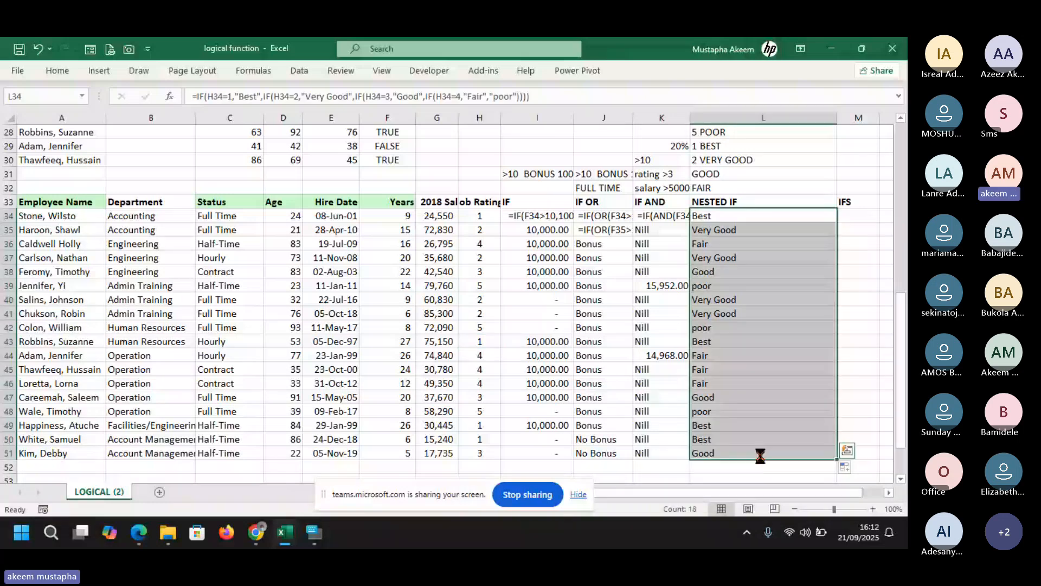
Clear the nested IF descriptions from L34 through L51.
{"action": "key", "text": "Delete"}
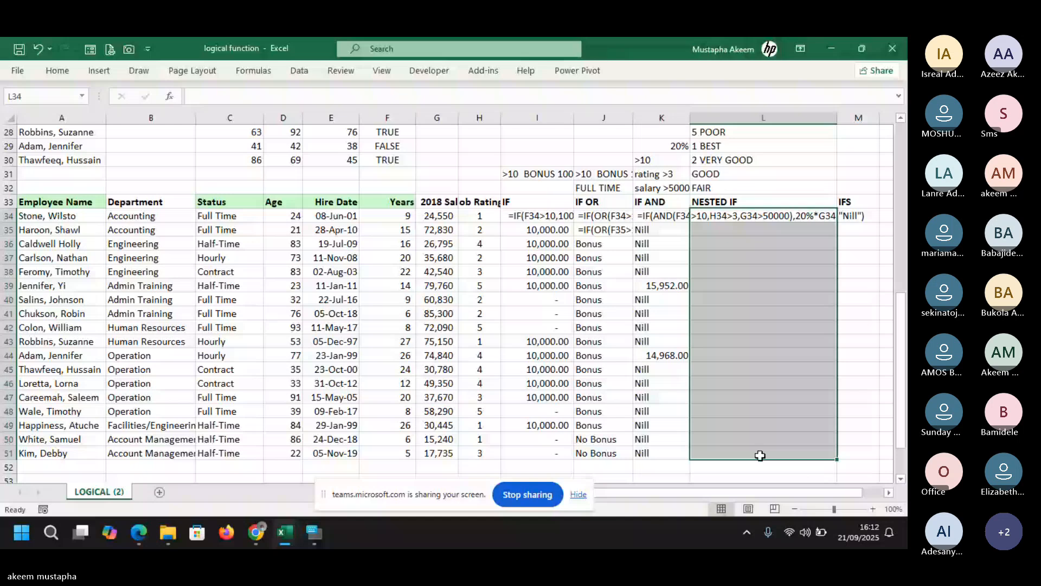
{"action": "key", "text": "alt+Tab"}
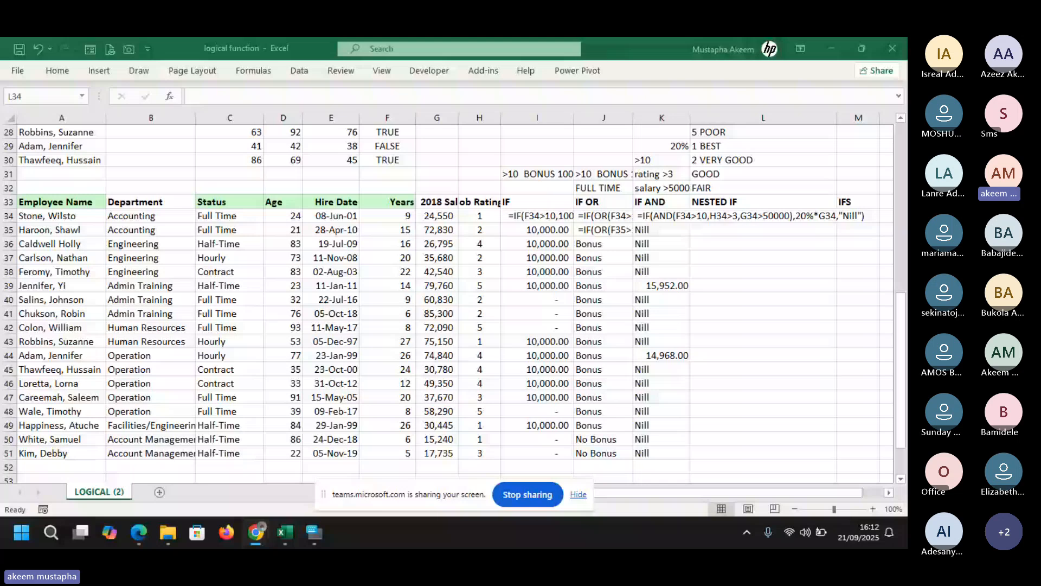
{"action": "left_click", "coordinate": [740, 215]}
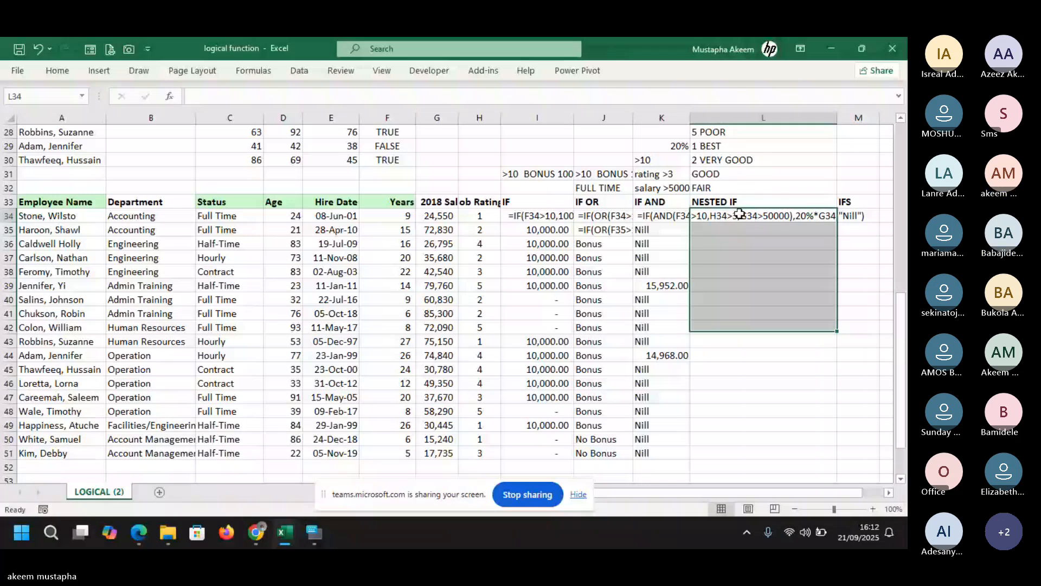
Turn the IF AND formula text in K34 back into a calculating formula.
{"action": "left_click", "coordinate": [662, 216]}
{"action": "left_click", "coordinate": [193, 96]}
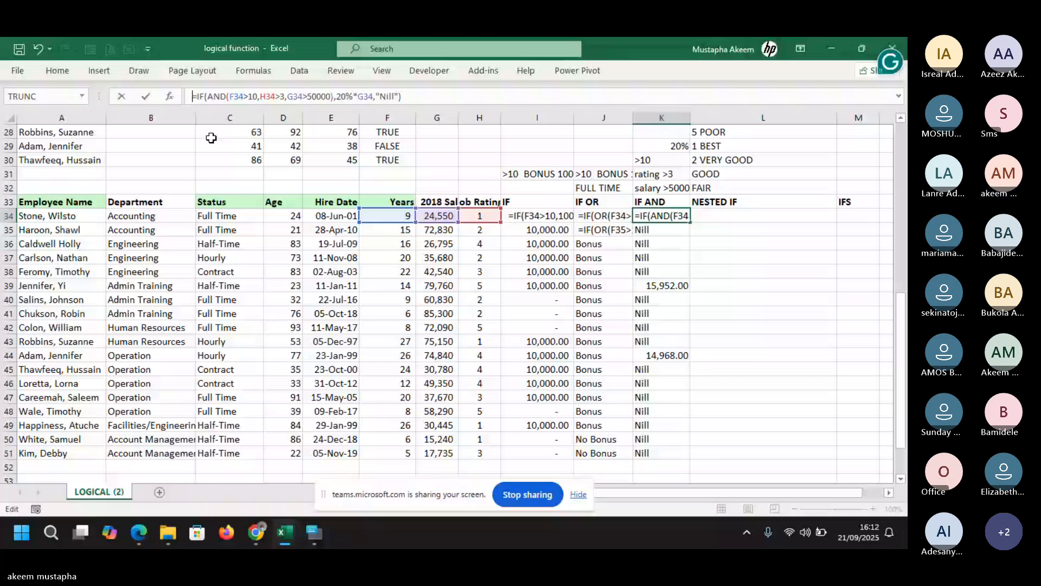
{"action": "left_click", "coordinate": [737, 216]}
{"action": "type", "text": "=i"}
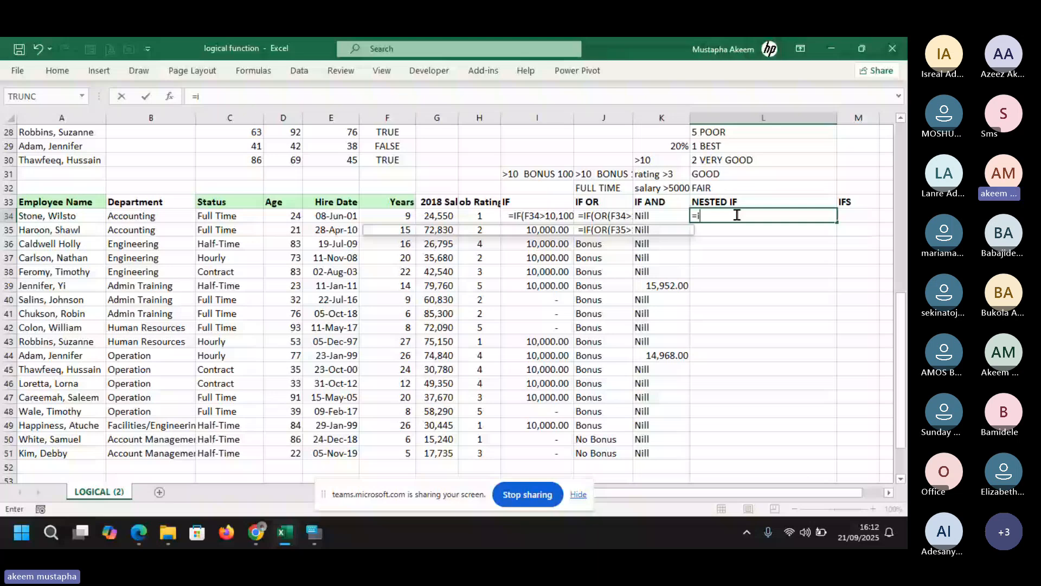
{"action": "key", "text": "Escape"}
Remove the leading rating numbers from L29 and L30, leaving only the labels BEST and VERY GOOD.
{"action": "left_click", "coordinate": [734, 174]}
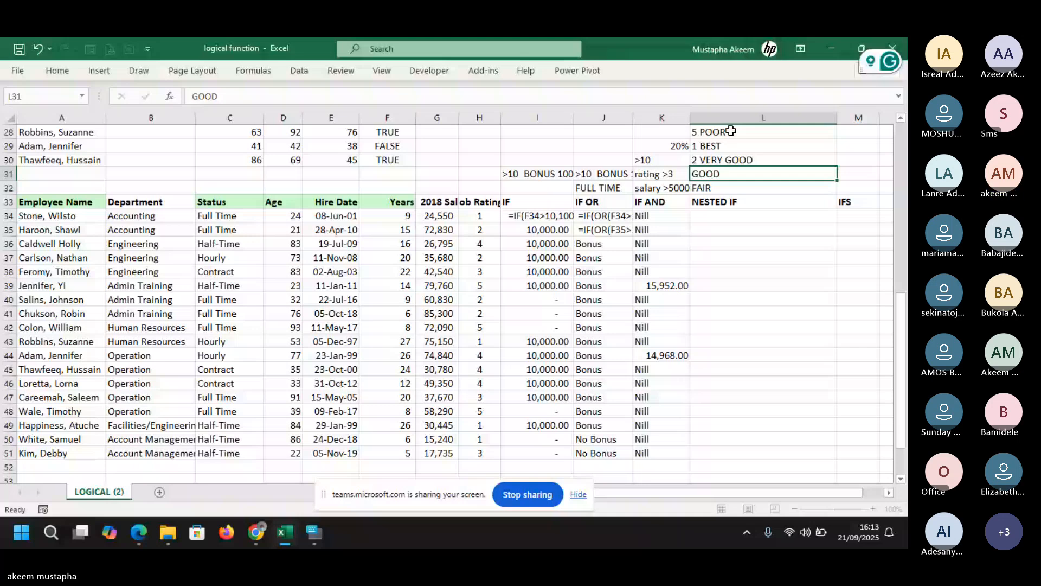
{"action": "left_click", "coordinate": [731, 146]}
{"action": "left_click", "coordinate": [200, 97]}
{"action": "key", "text": "BackSpace"}
{"action": "key", "text": "BackSpace"}
{"action": "key", "text": "Return"}
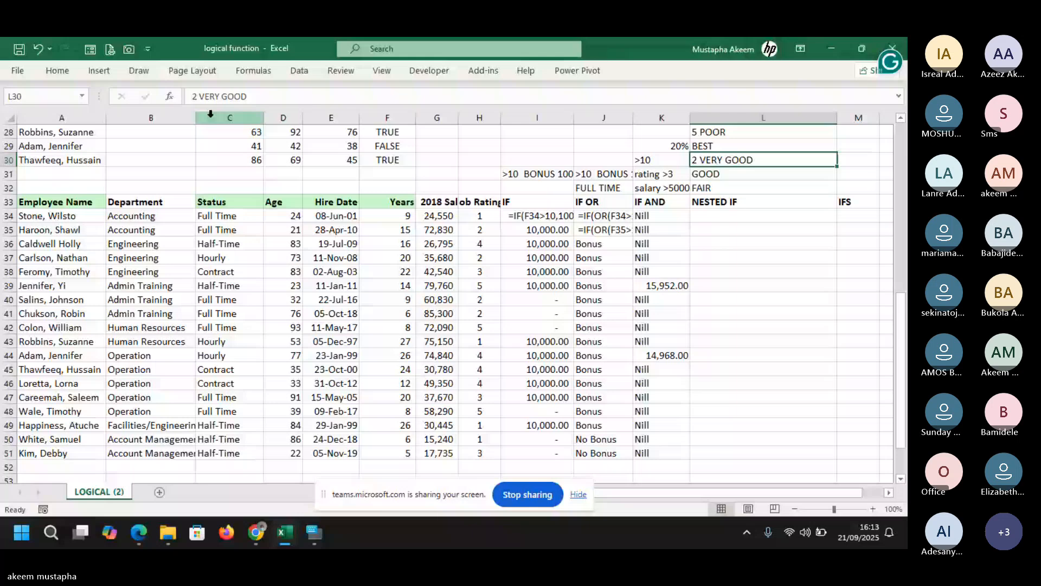
{"action": "left_click", "coordinate": [200, 91]}
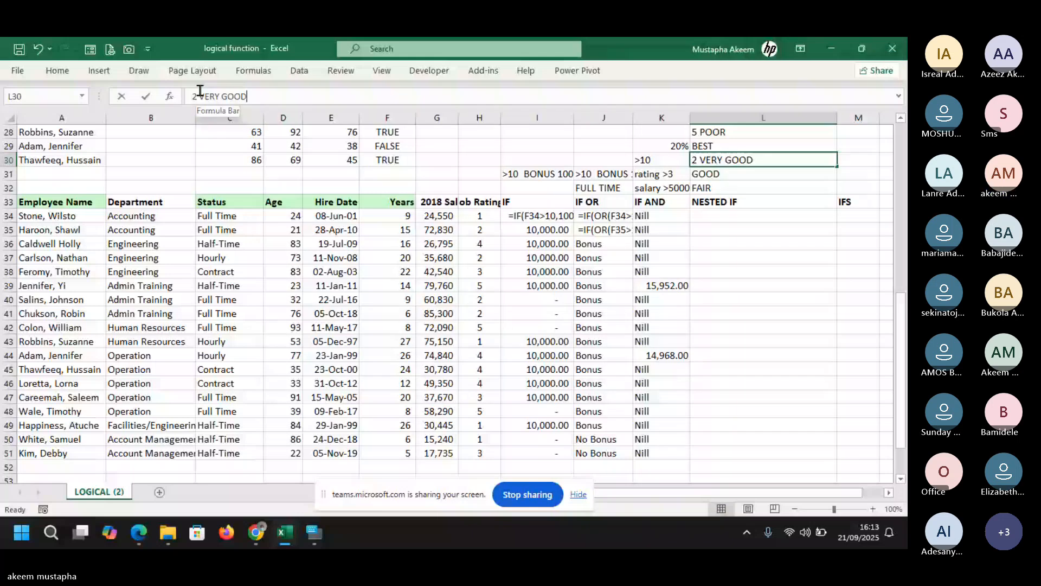
{"action": "key", "text": "BackSpace"}
{"action": "key", "text": "BackSpace"}
{"action": "key", "text": "Return"}
Remove the leading number from the label in L28, leaving only POOR, and commit the cell.
{"action": "left_click", "coordinate": [731, 132]}
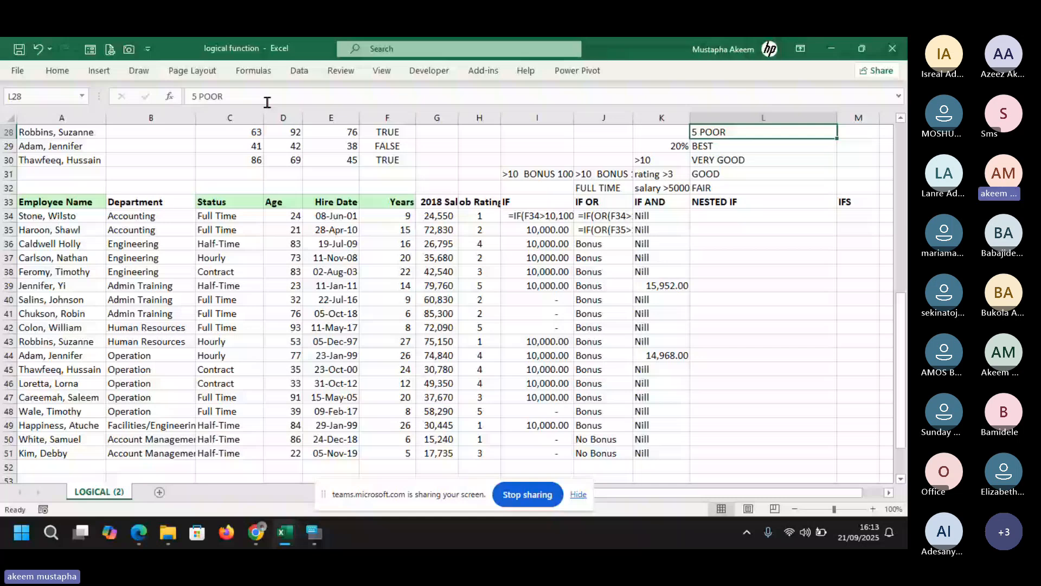
{"action": "left_click", "coordinate": [199, 97]}
{"action": "key", "text": "BackSpace"}
{"action": "key", "text": "BackSpace"}
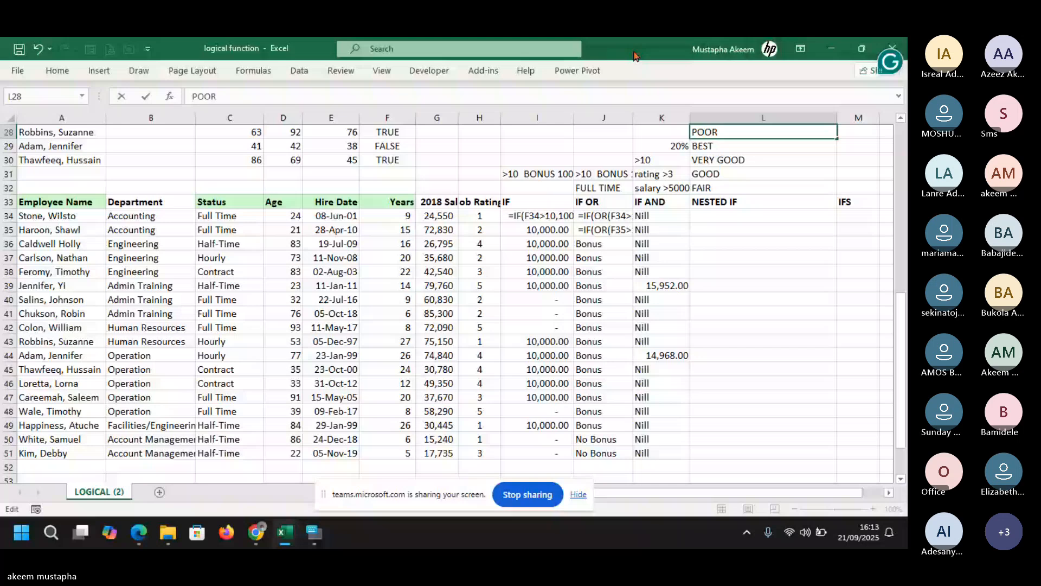
{"action": "key", "text": "alt+Tab"}
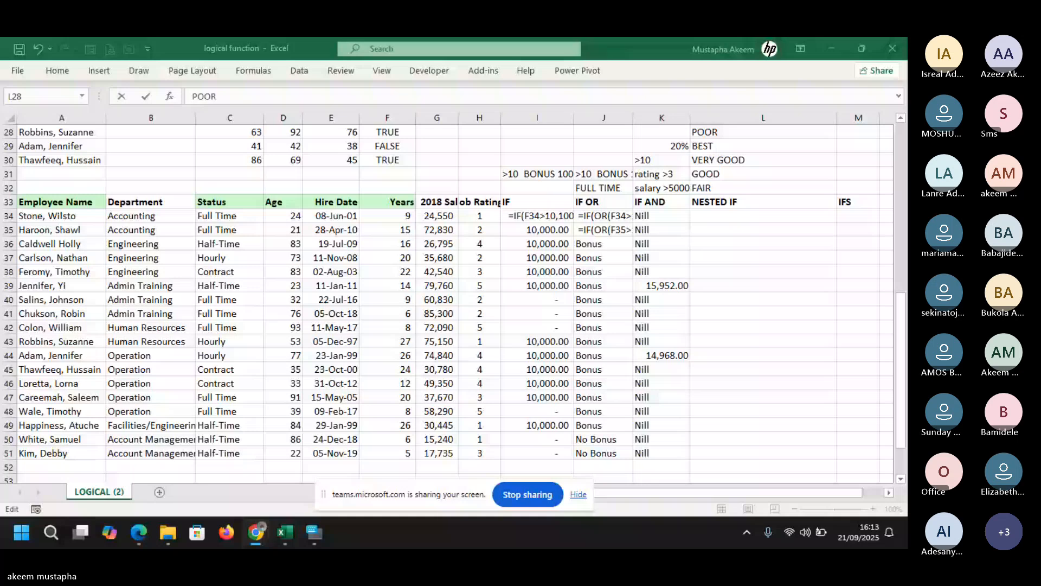
{"action": "left_click", "coordinate": [17, 97]}
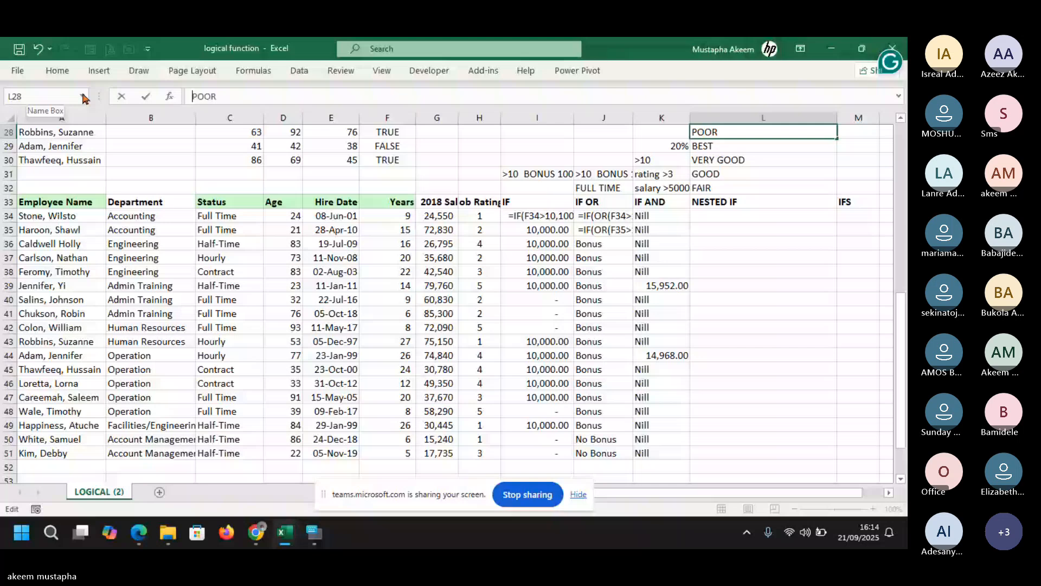
{"action": "left_click", "coordinate": [700, 161]}
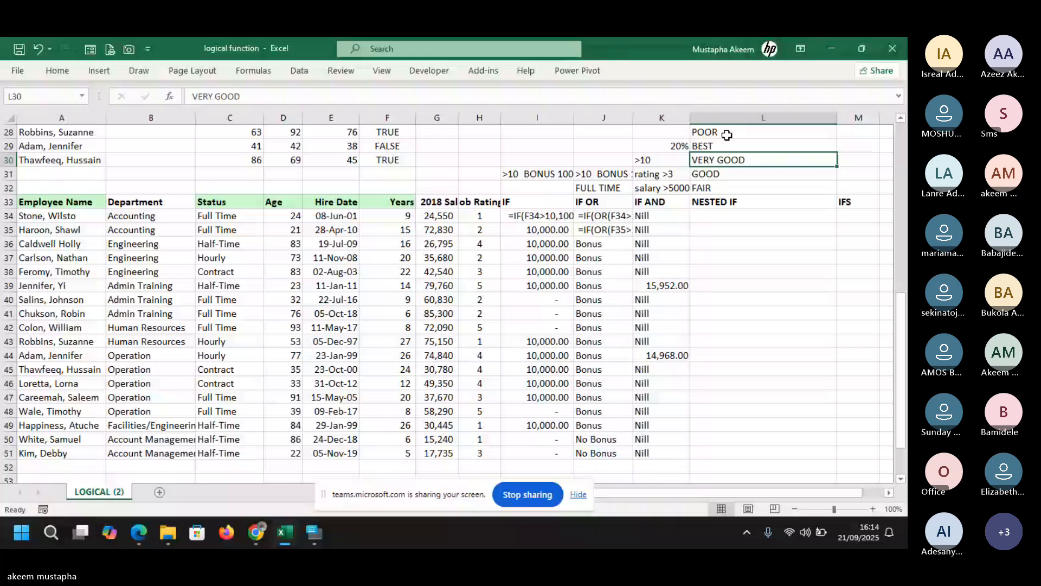
{"action": "left_click", "coordinate": [17, 92]}
{"action": "left_click", "coordinate": [781, 187]}
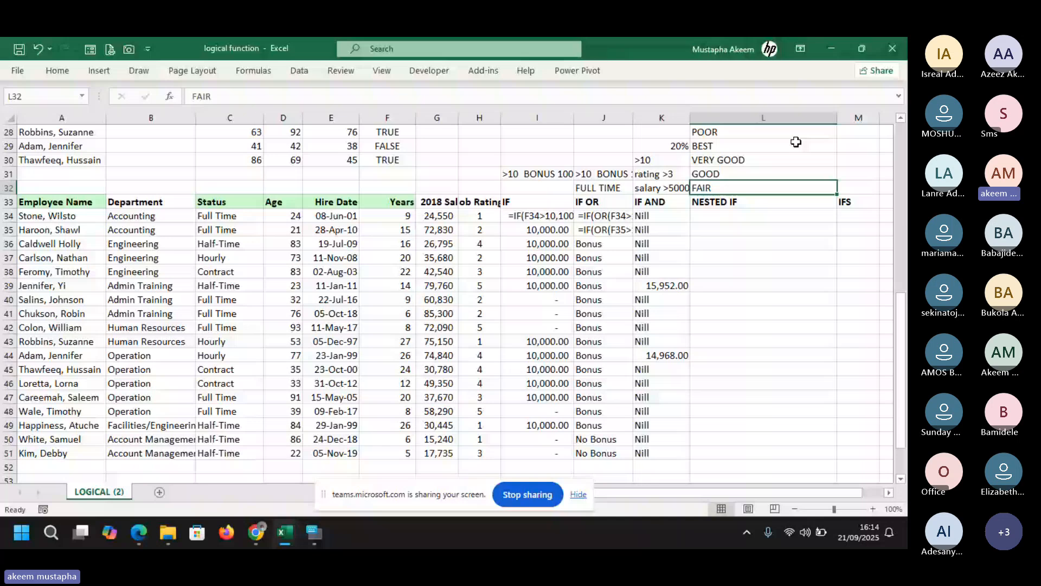
{"action": "left_click", "coordinate": [778, 403]}
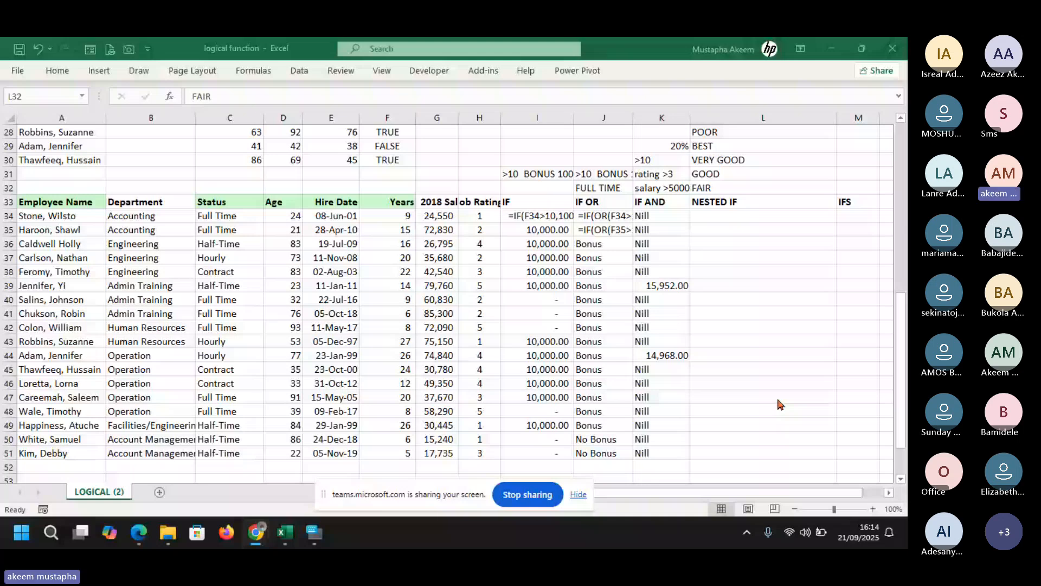
{"action": "left_click_drag", "start_coordinate": [721, 132], "coordinate": [732, 180]}
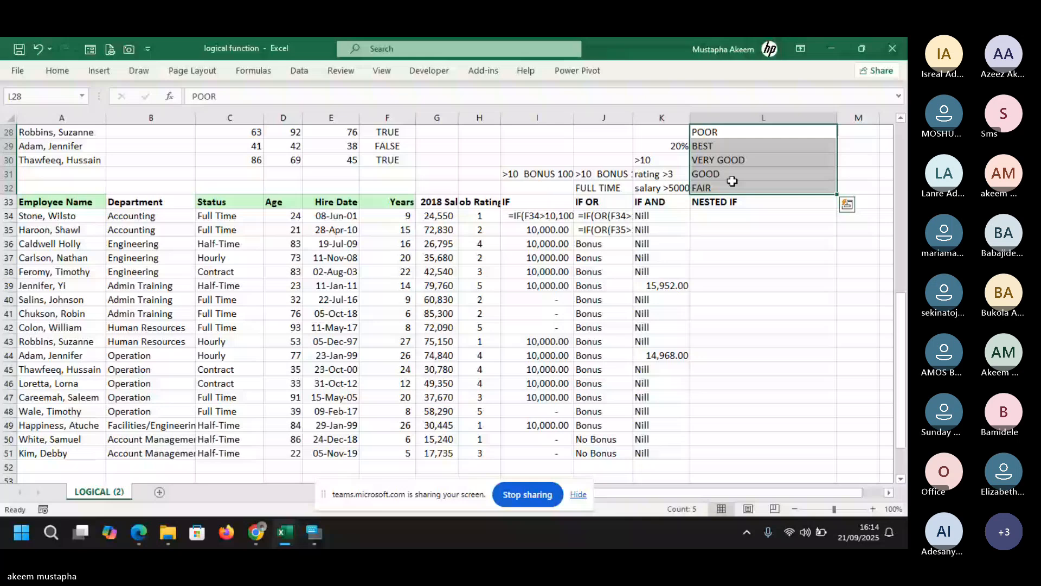
Begin an IF formula in L34 that tests H34=1 and returns the absolute reference $L$29.
{"action": "left_click", "coordinate": [721, 213]}
{"action": "type", "text": "=IF("}
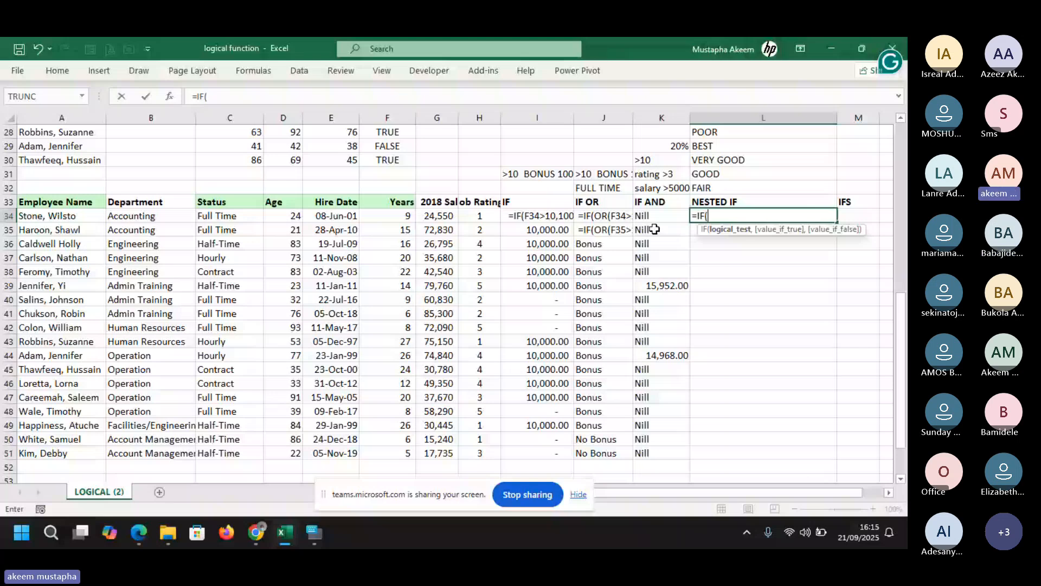
{"action": "left_click", "coordinate": [480, 217]}
{"action": "type", "text": "=1"}
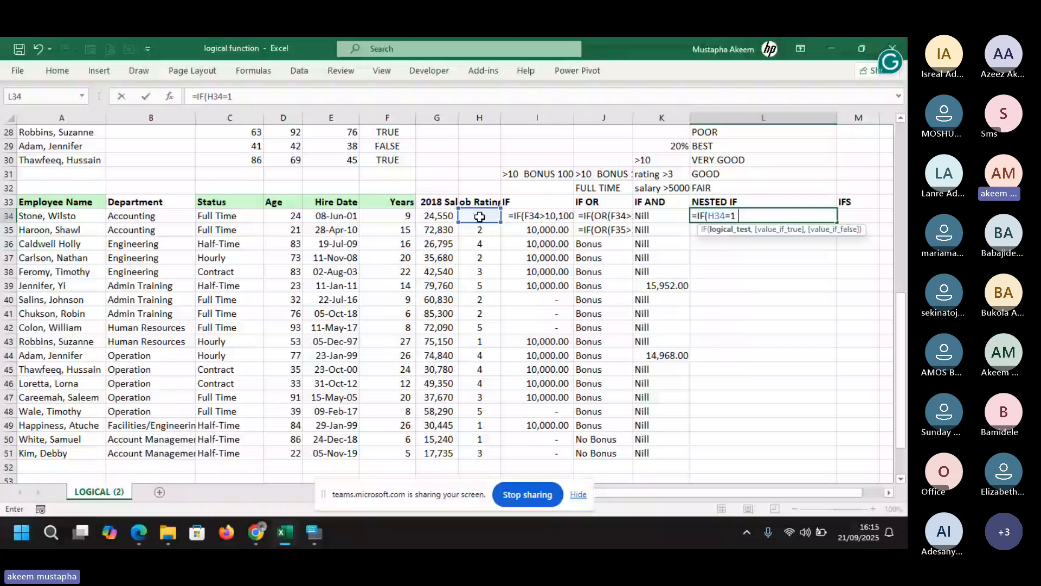
{"action": "type", "text": ","}
{"action": "left_click", "coordinate": [732, 145]}
{"action": "key", "text": "F4"}
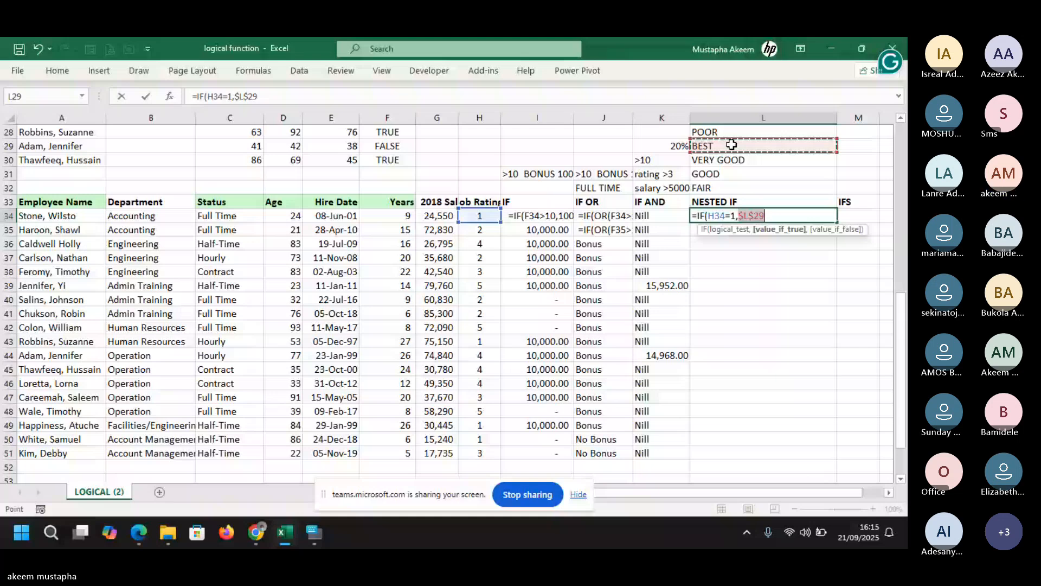
Nest a second IF as the false value, testing H34=2 and returning the absolute reference $L$30.
{"action": "type", "text": ",if"}
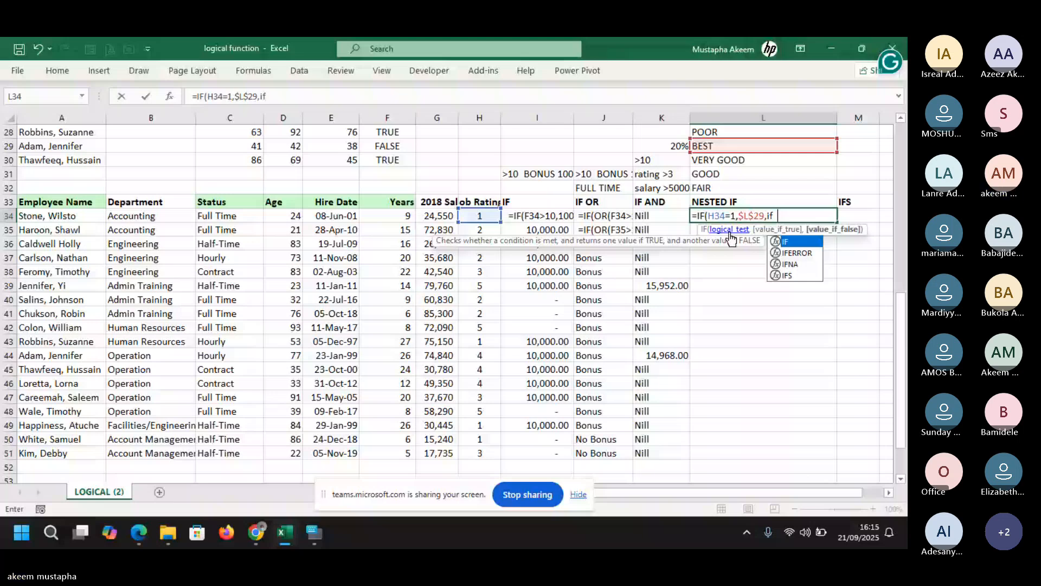
{"action": "type", "text": "("}
{"action": "left_click", "coordinate": [480, 216]}
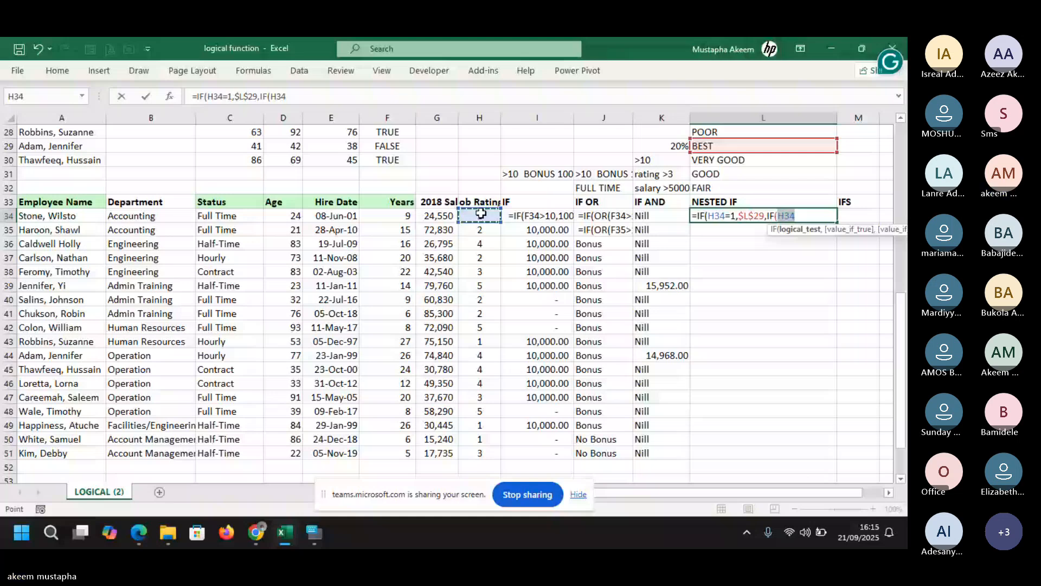
{"action": "type", "text": "=2,"}
{"action": "left_click", "coordinate": [737, 162]}
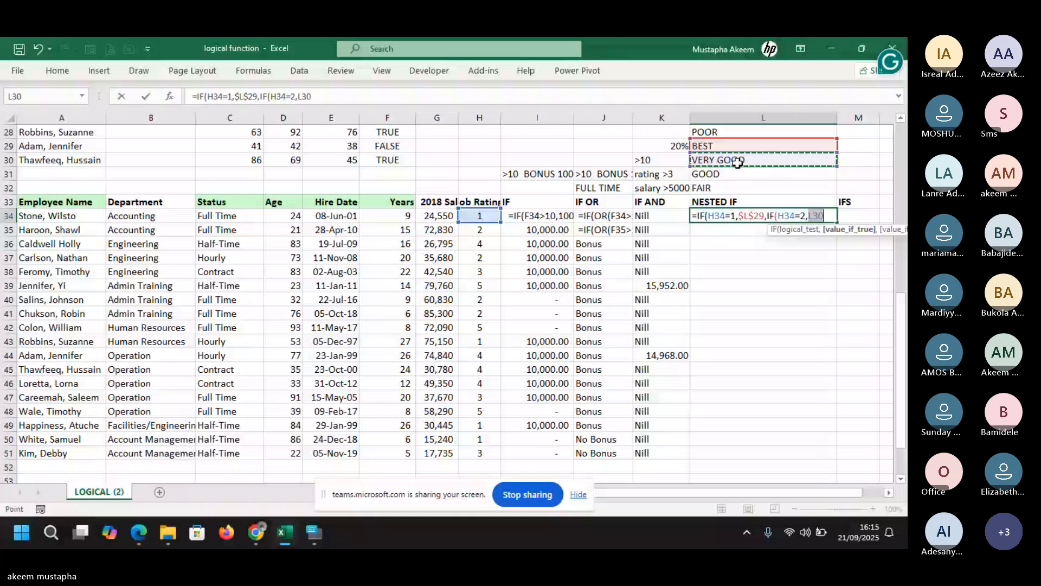
{"action": "key", "text": "F4"}
{"action": "type", "text": ","}
Extend the L34 formula with the condition H34=3 and the absolute reference $L$31, without a new IF.
{"action": "left_click", "coordinate": [474, 97]}
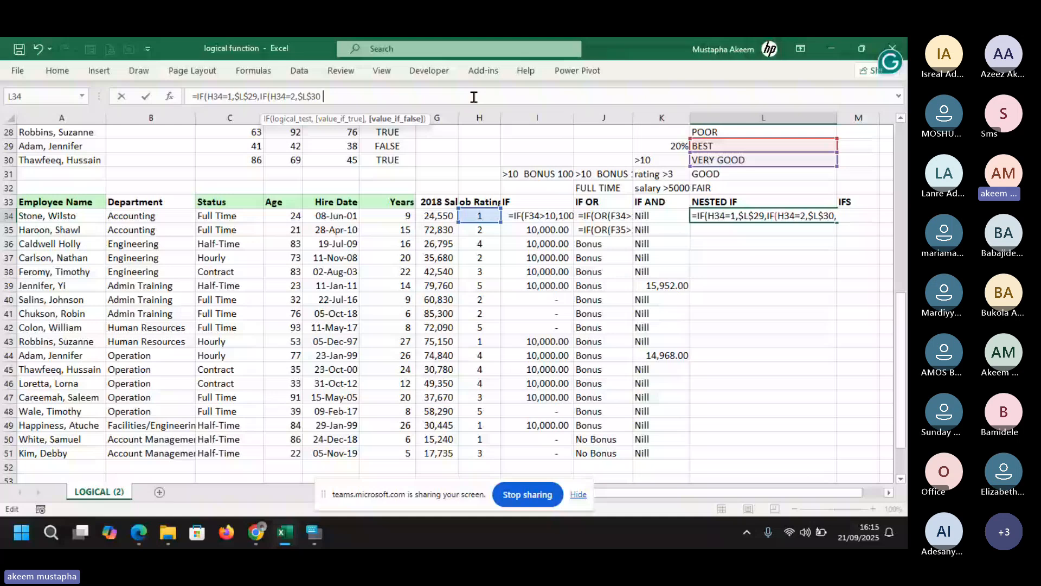
{"action": "left_click", "coordinate": [480, 216]}
{"action": "type", "text": "="}
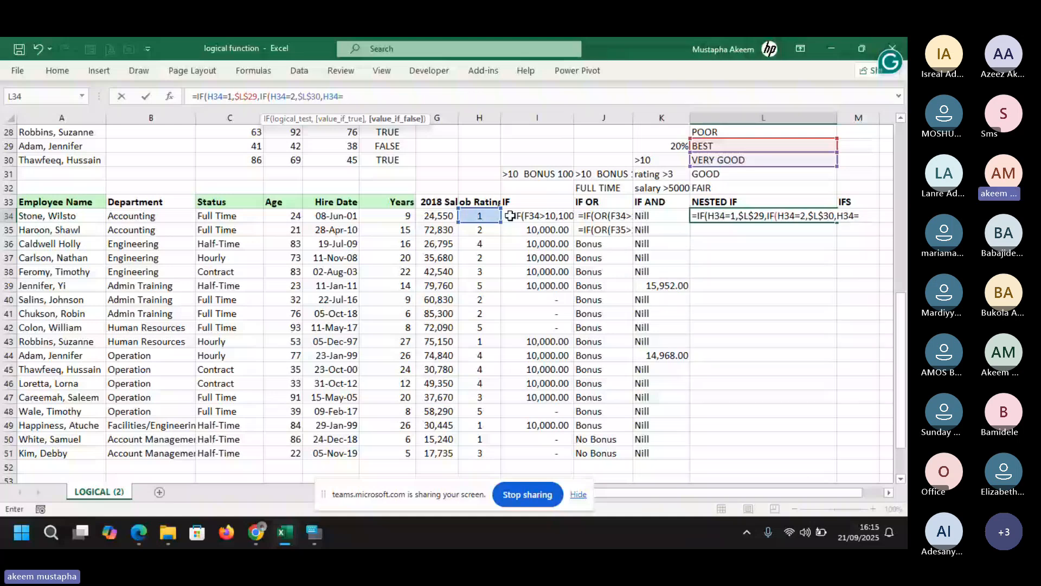
{"action": "type", "text": "3,"}
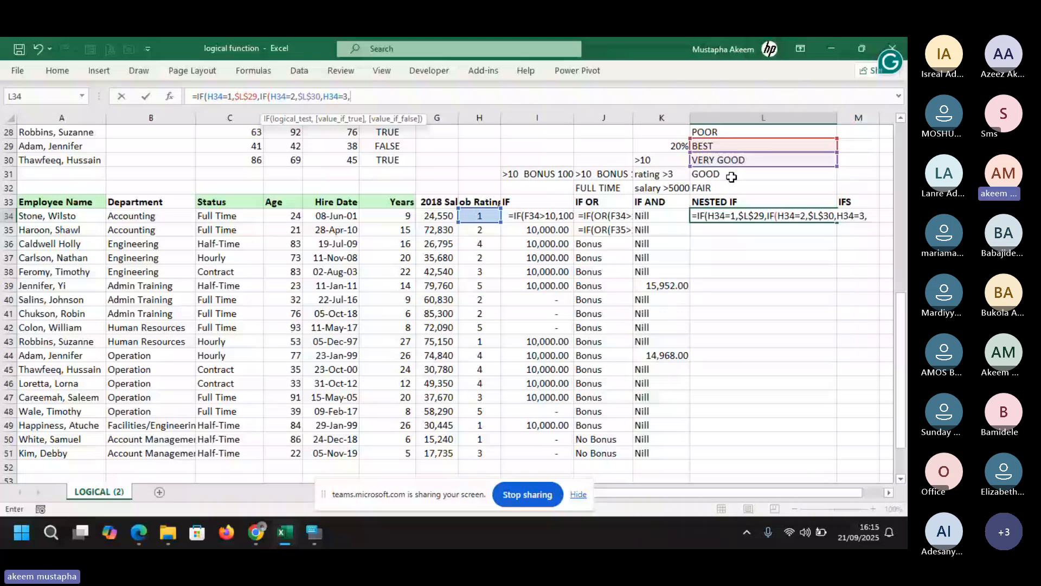
{"action": "left_click", "coordinate": [732, 177]}
{"action": "key", "text": "F4"}
{"action": "type", "text": ","}
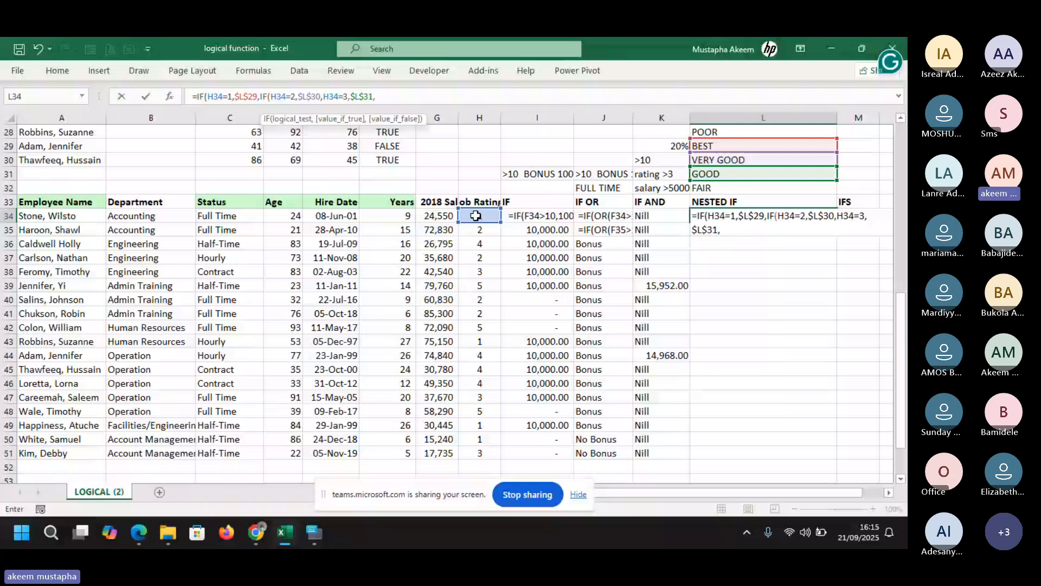
Append the condition H34=4 and the absolute reference $L$32 to the L34 formula.
{"action": "left_click", "coordinate": [476, 216]}
{"action": "type", "text": "=4"}
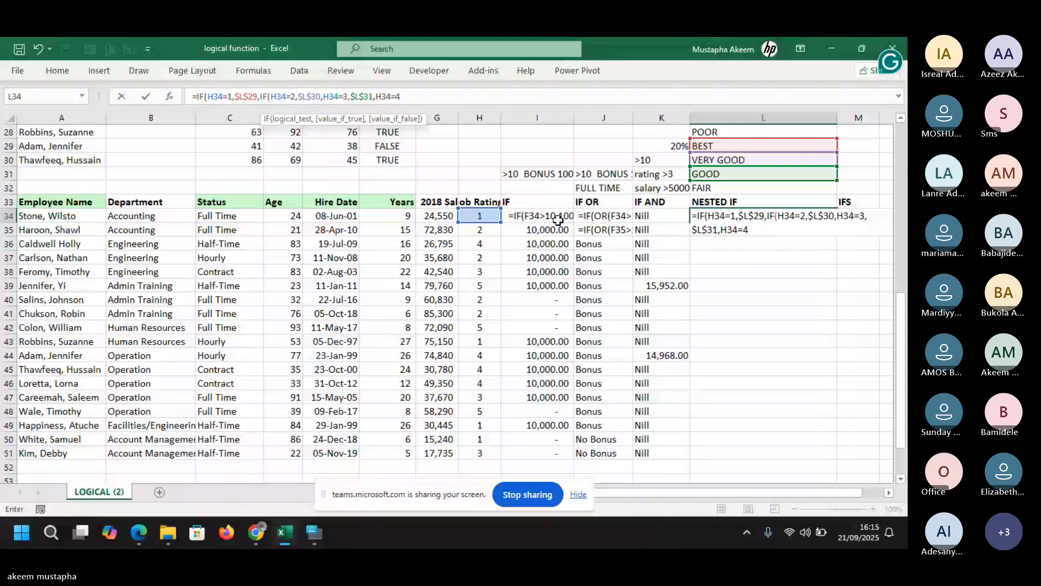
{"action": "type", "text": ","}
{"action": "left_click", "coordinate": [736, 188]}
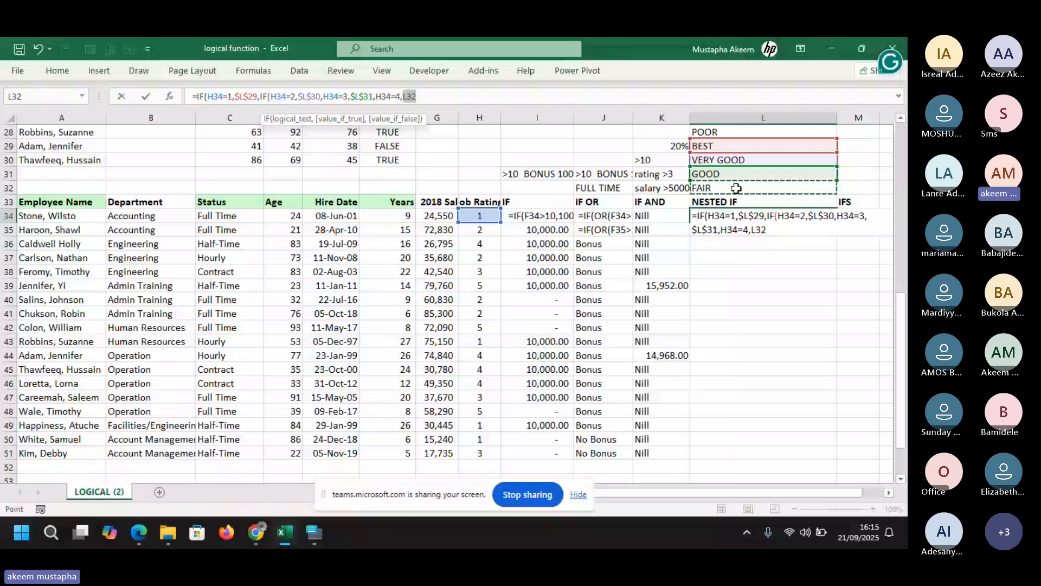
{"action": "key", "text": "F4"}
Add $L$28 as the final value, close the L34 formula with one parenthesis and try to commit it.
{"action": "type", "text": ","}
{"action": "left_click", "coordinate": [727, 133]}
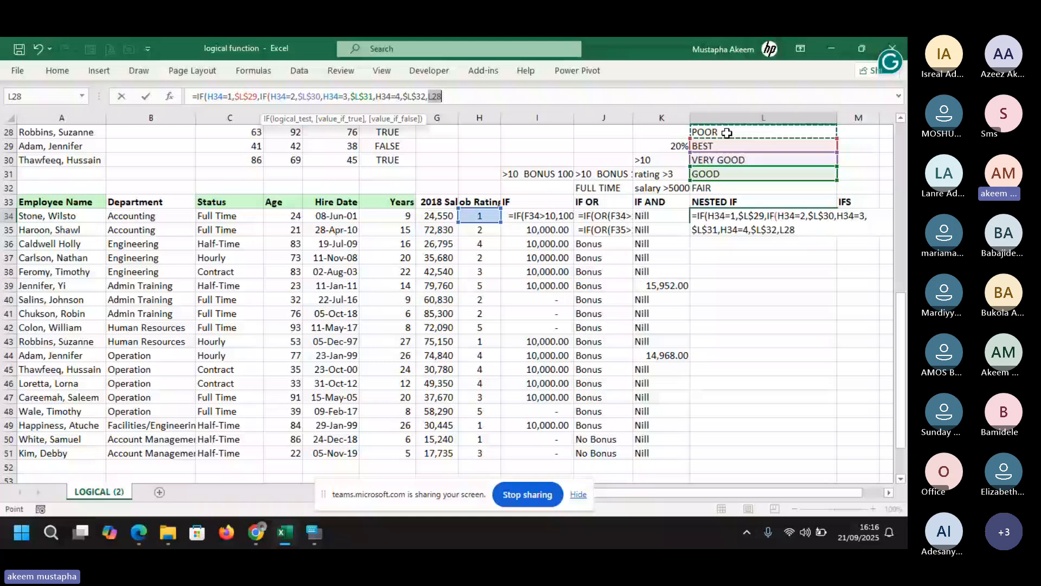
{"action": "key", "text": "F4"}
{"action": "type", "text": ")"}
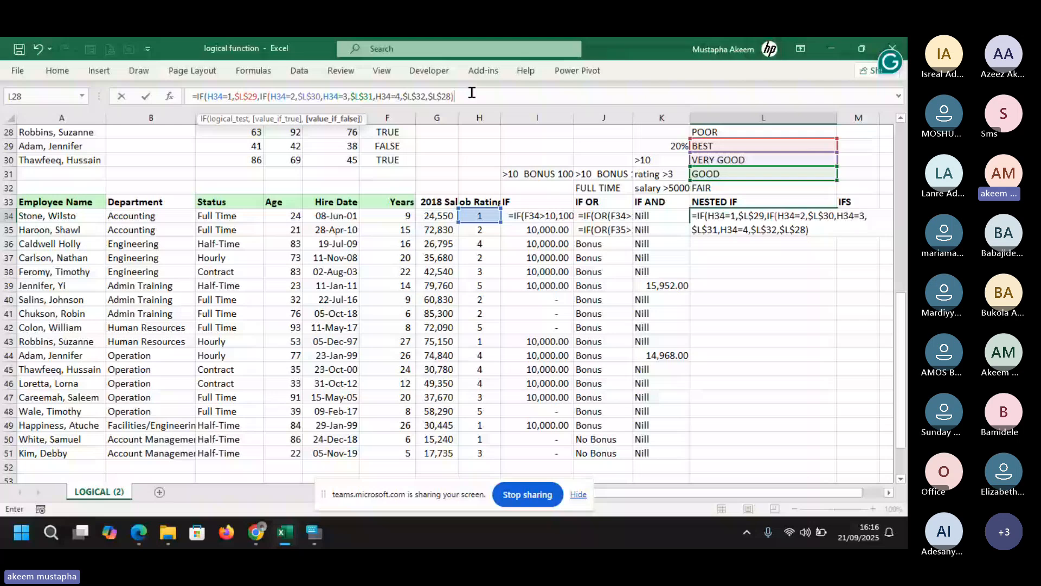
{"action": "key", "text": "Return"}
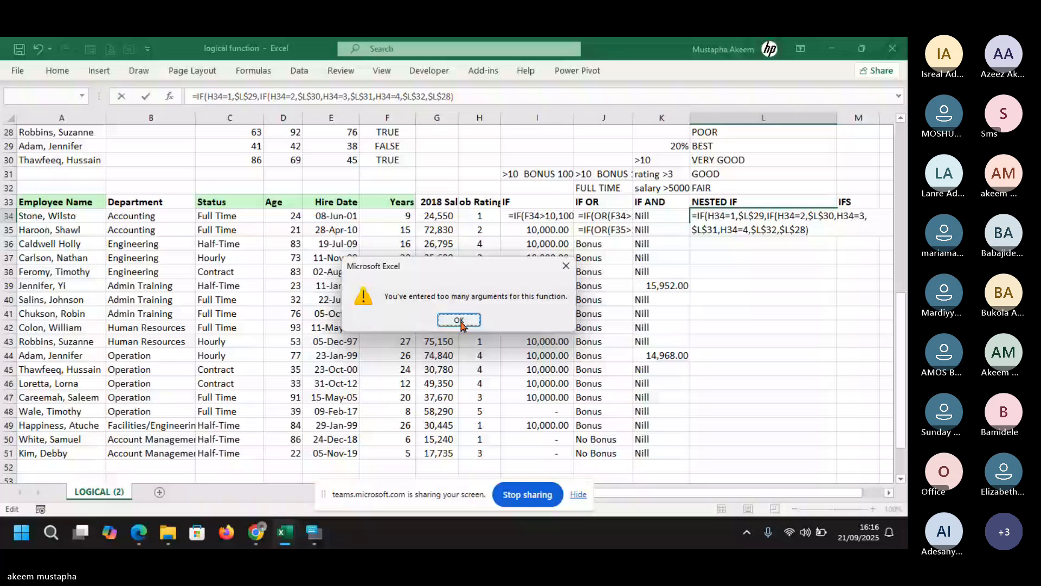
{"action": "left_click", "coordinate": [459, 320]}
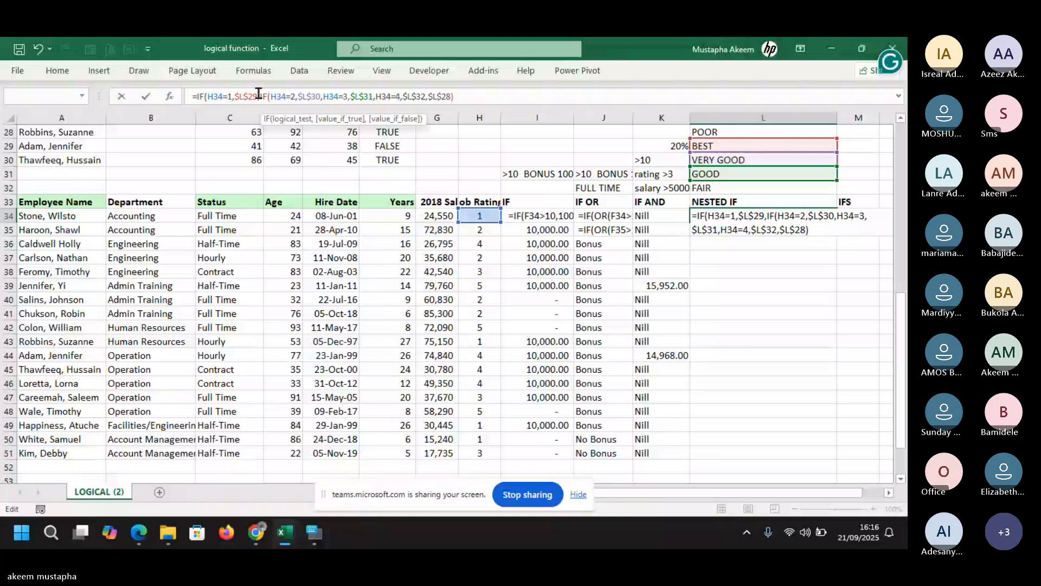
Insert the missing IF function with its opening parenthesis before the H34=3 condition in the L34 formula.
{"action": "left_click", "coordinate": [258, 96]}
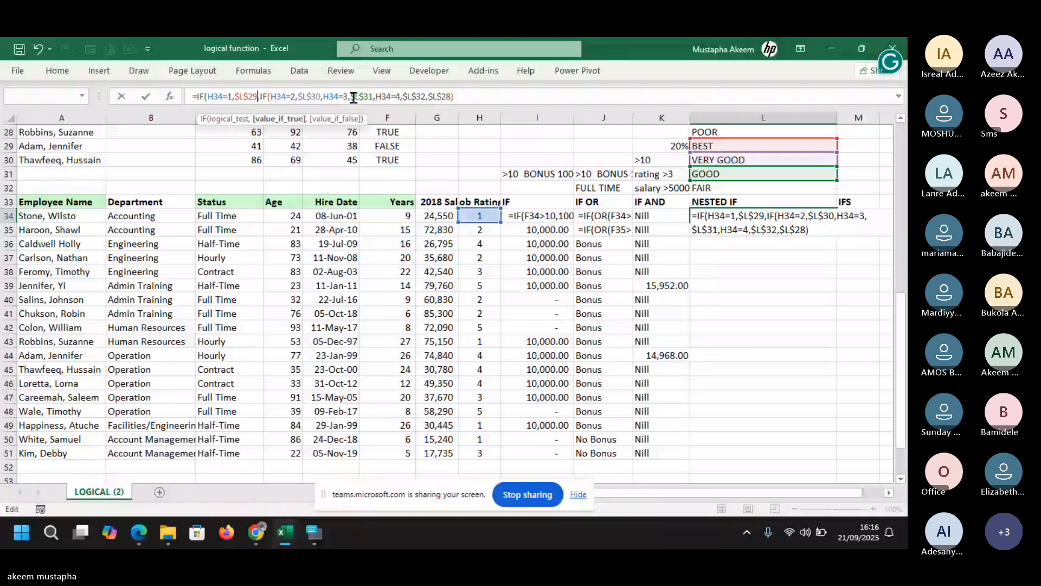
{"action": "left_click", "coordinate": [324, 97]}
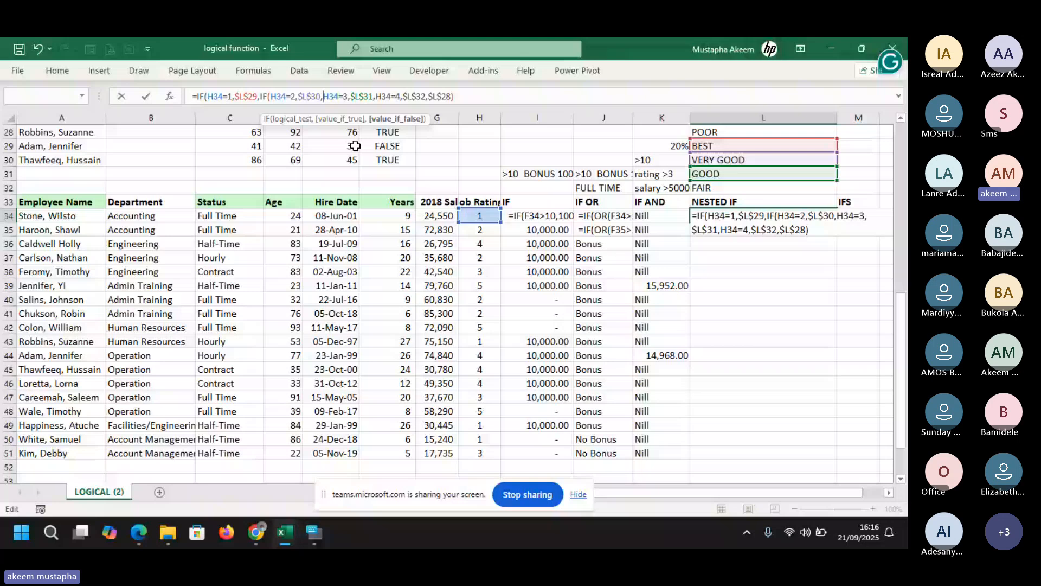
{"action": "type", "text": "if("}
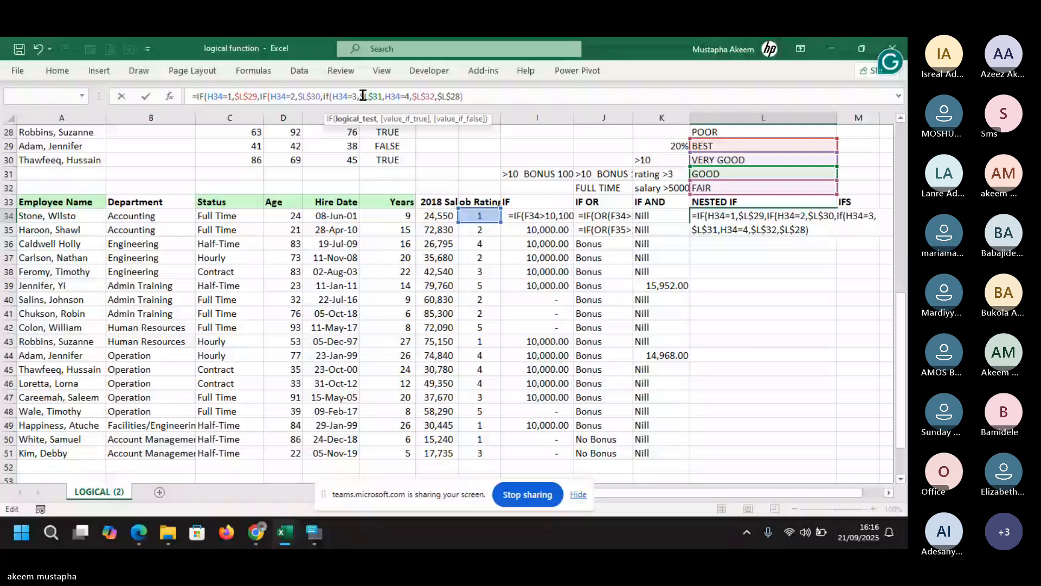
Insert the missing IF function before the H34=4 condition in the L34 formula and close it with four parentheses.
{"action": "left_click", "coordinate": [385, 96]}
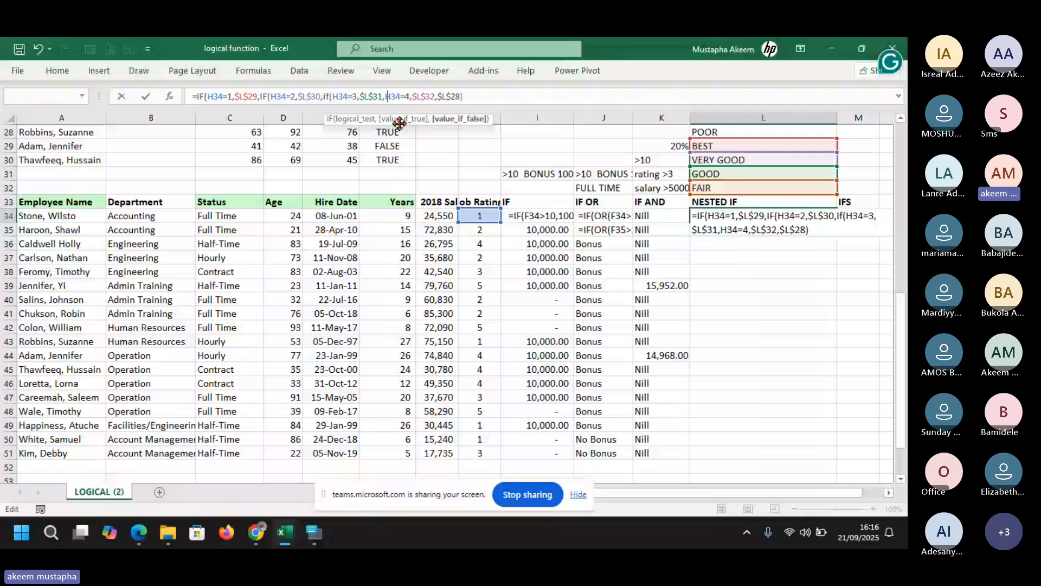
{"action": "type", "text": "if("}
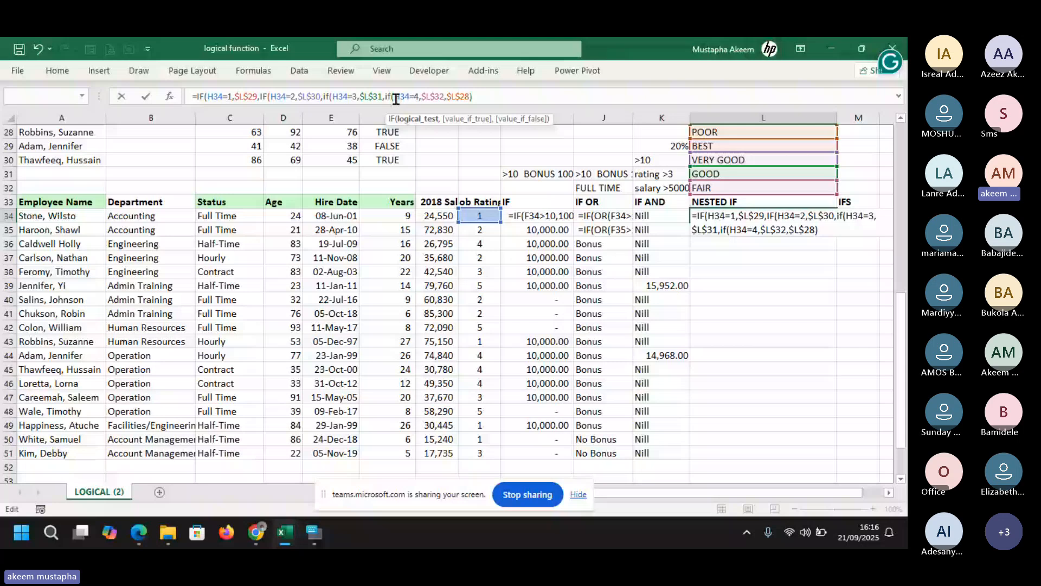
{"action": "left_click", "coordinate": [497, 99]}
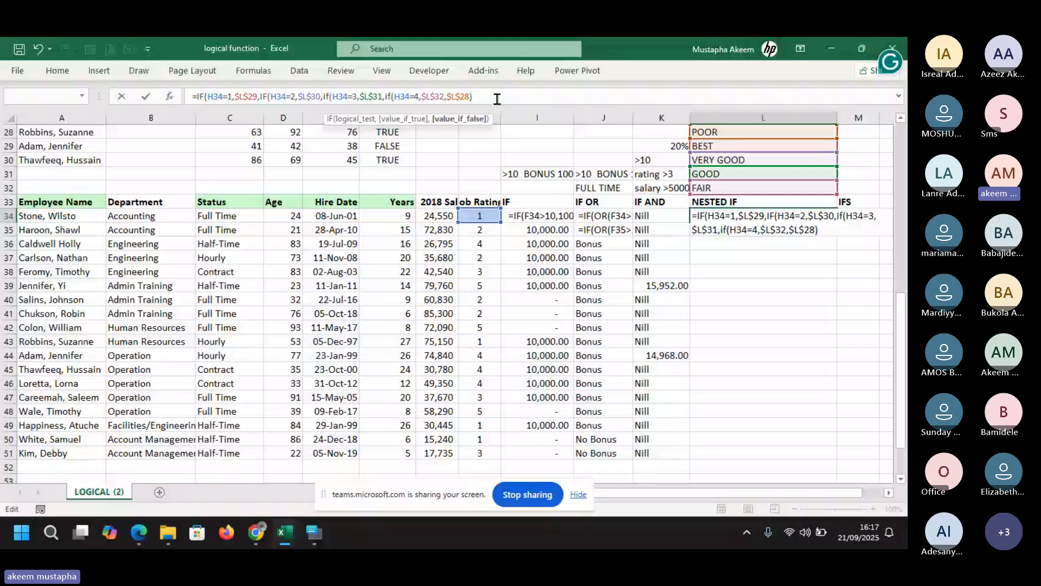
{"action": "type", "text": ")))"}
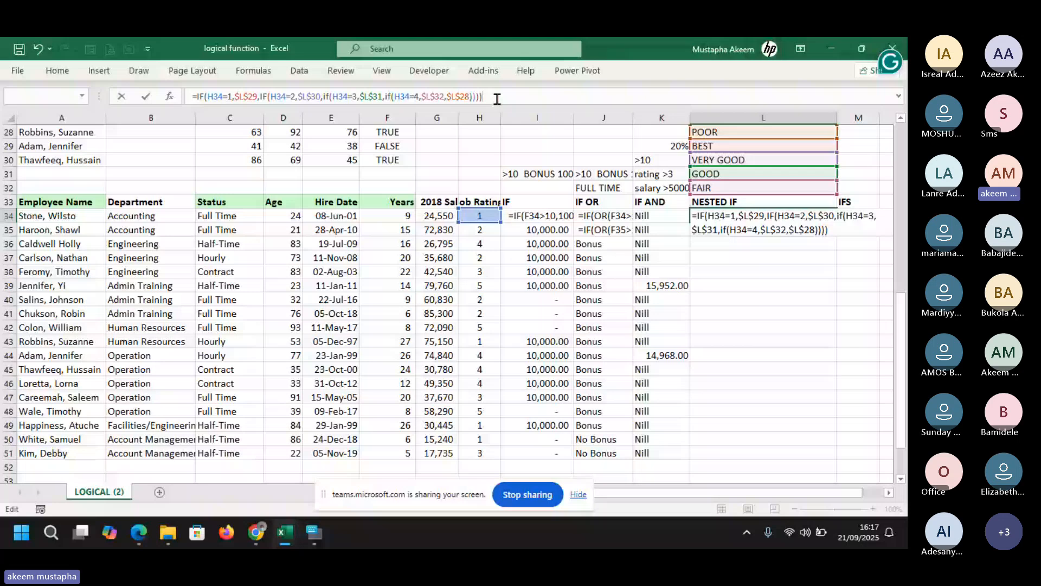
Commit the nested IF formula in L34 and fill it down the NESTED IF column to row 51.
{"action": "key", "text": "ctrl+Return"}
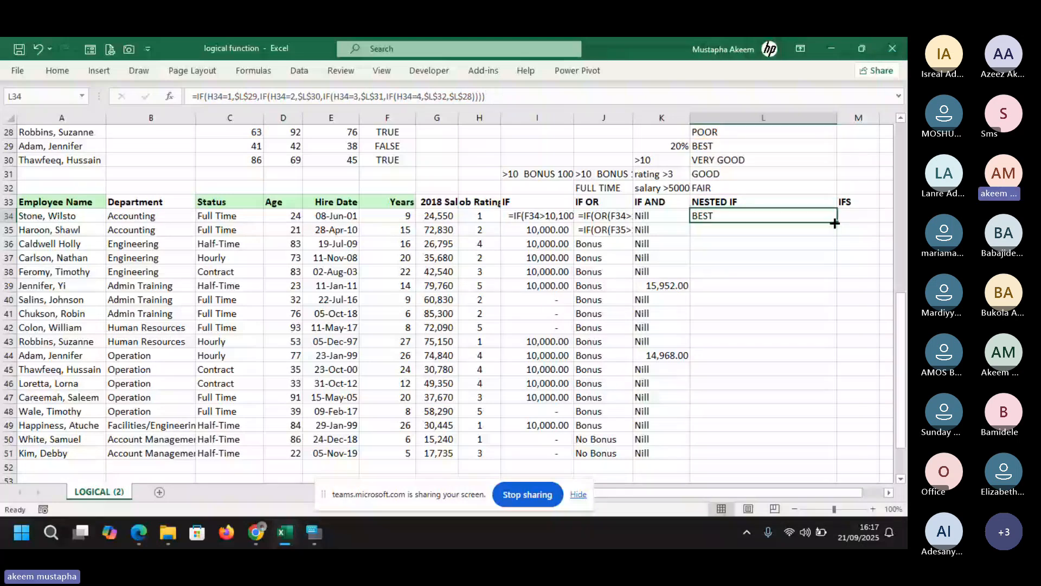
{"action": "double_click", "coordinate": [835, 223]}
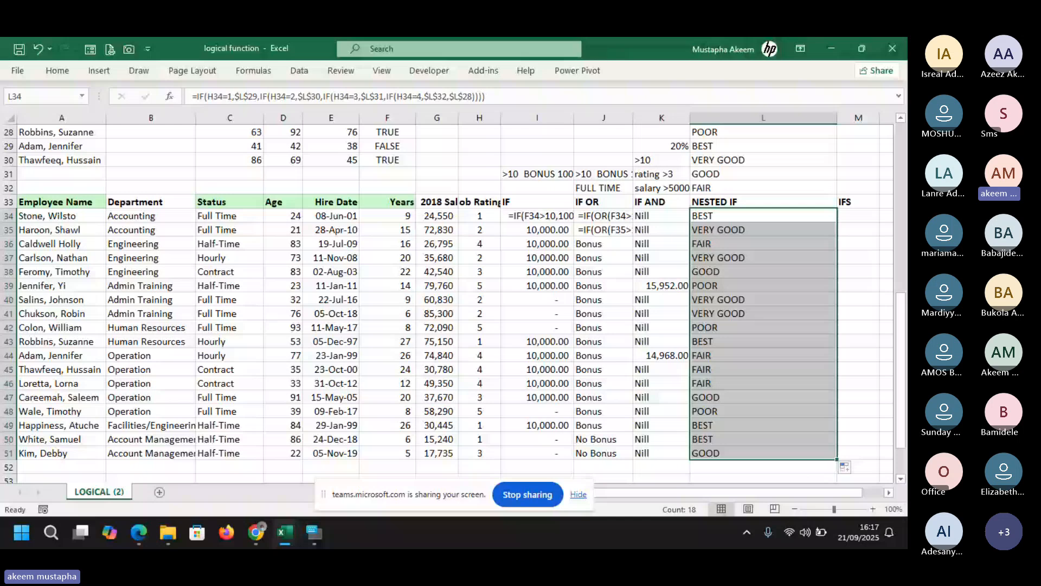
{"action": "left_click", "coordinate": [729, 213]}
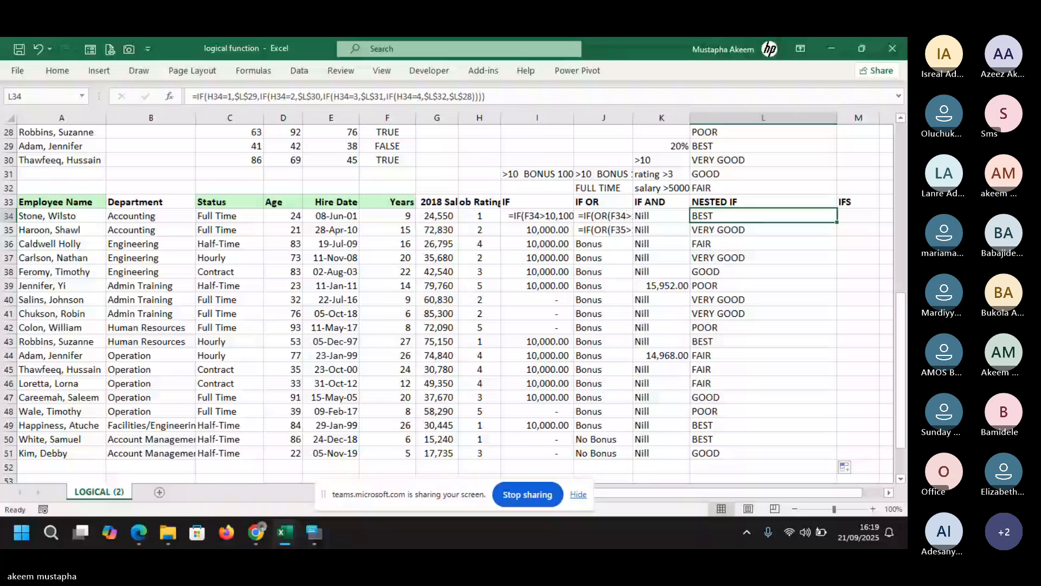
Narrow column L to bring it closer to its labels and widen the IFS column M.
{"action": "left_click_drag", "start_coordinate": [858, 202], "coordinate": [857, 452]}
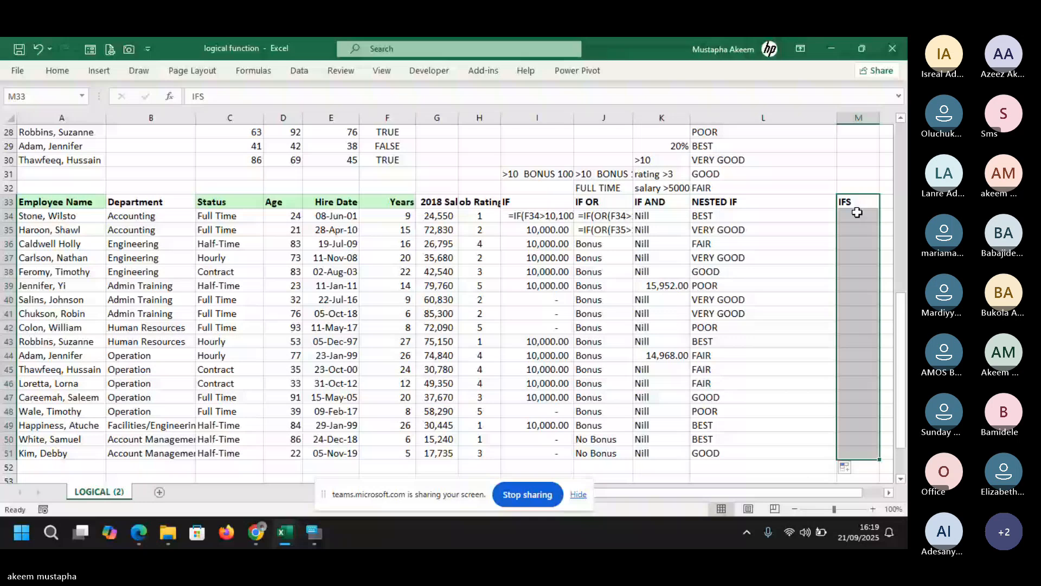
{"action": "left_click", "coordinate": [888, 493]}
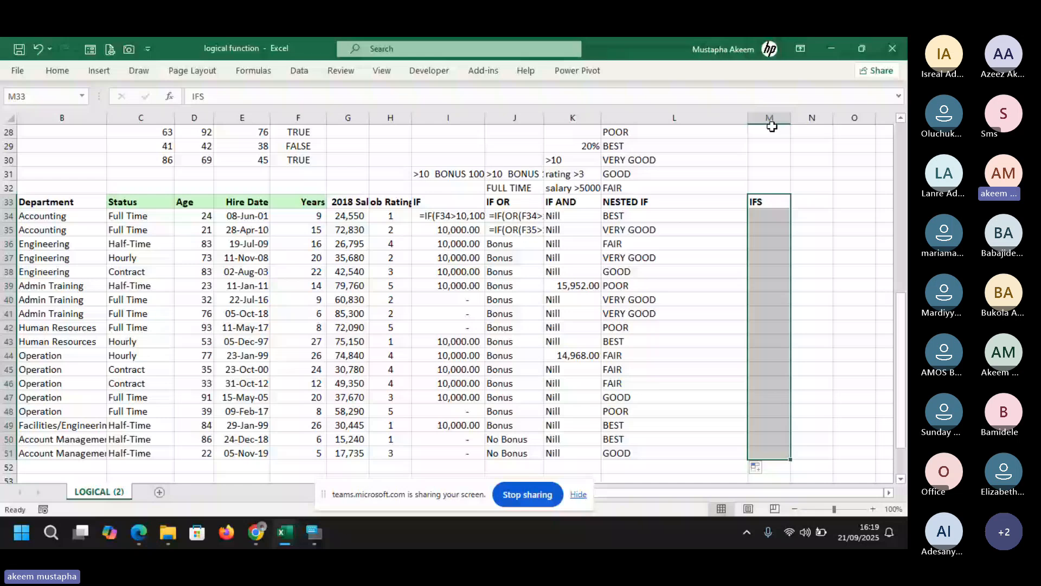
{"action": "left_click_drag", "start_coordinate": [746, 119], "coordinate": [680, 119]}
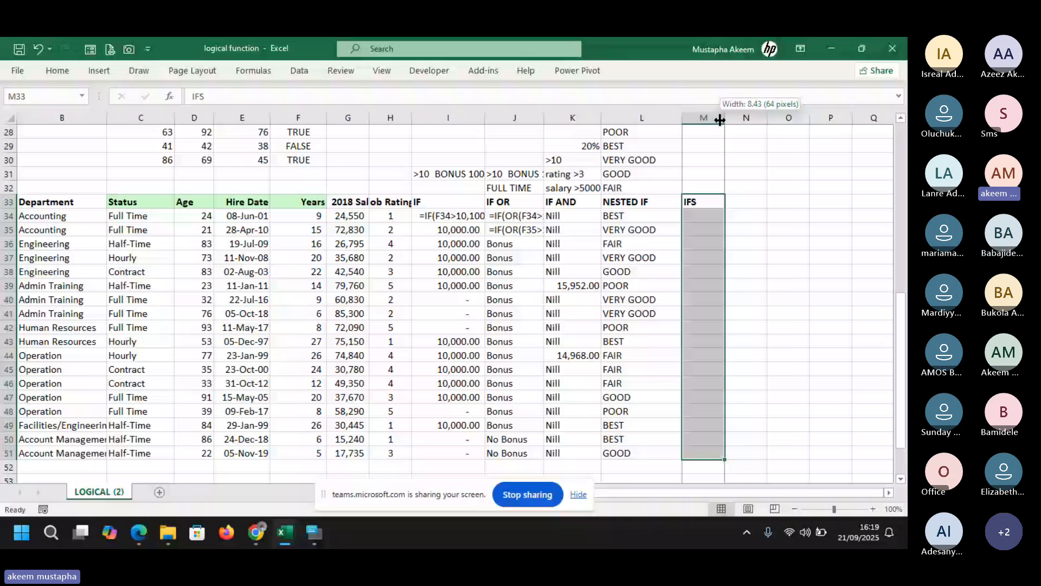
{"action": "left_click_drag", "start_coordinate": [720, 120], "coordinate": [755, 120]}
Enter the label "new staff" in M28 and its criterion "<10" in N28.
{"action": "left_click", "coordinate": [705, 215]}
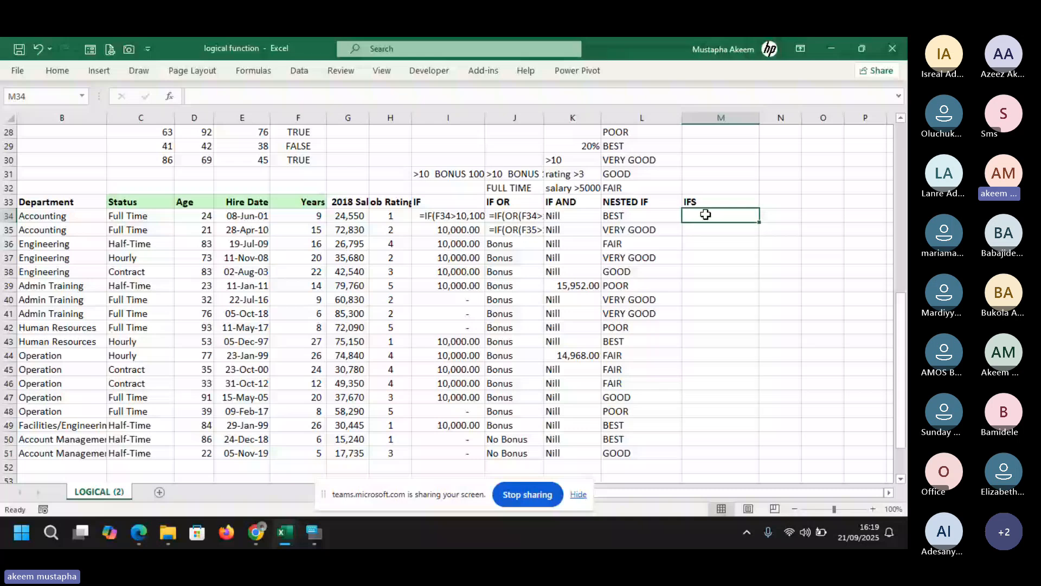
{"action": "left_click_drag", "start_coordinate": [298, 216], "coordinate": [298, 453]}
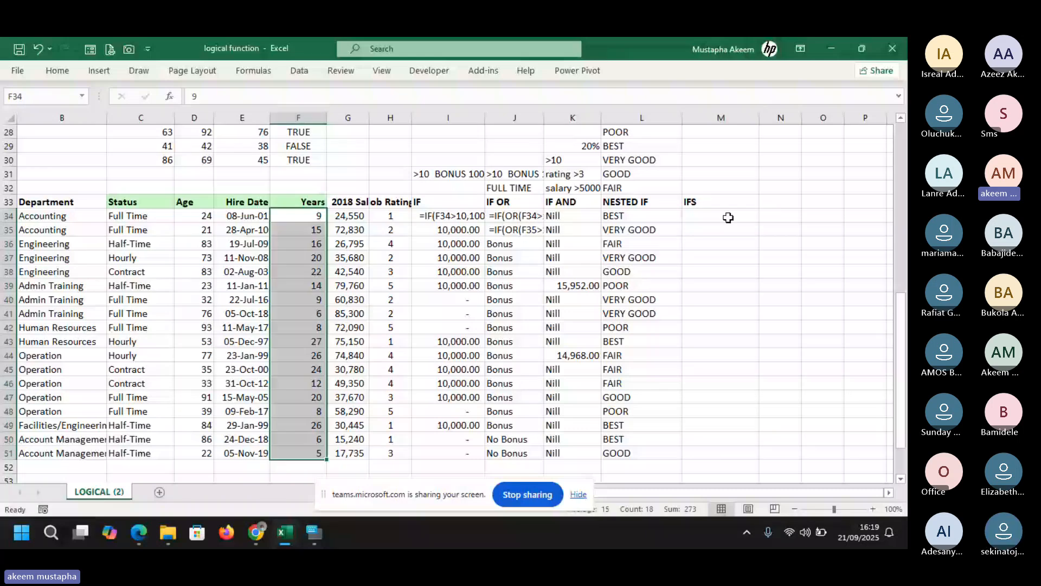
{"action": "left_click", "coordinate": [716, 140]}
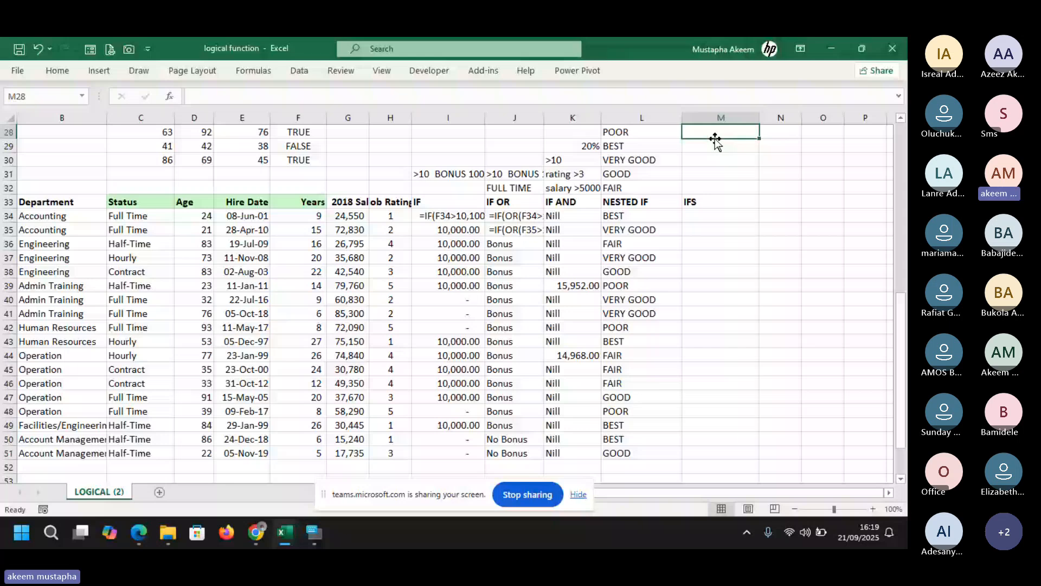
{"action": "type", "text": "new"}
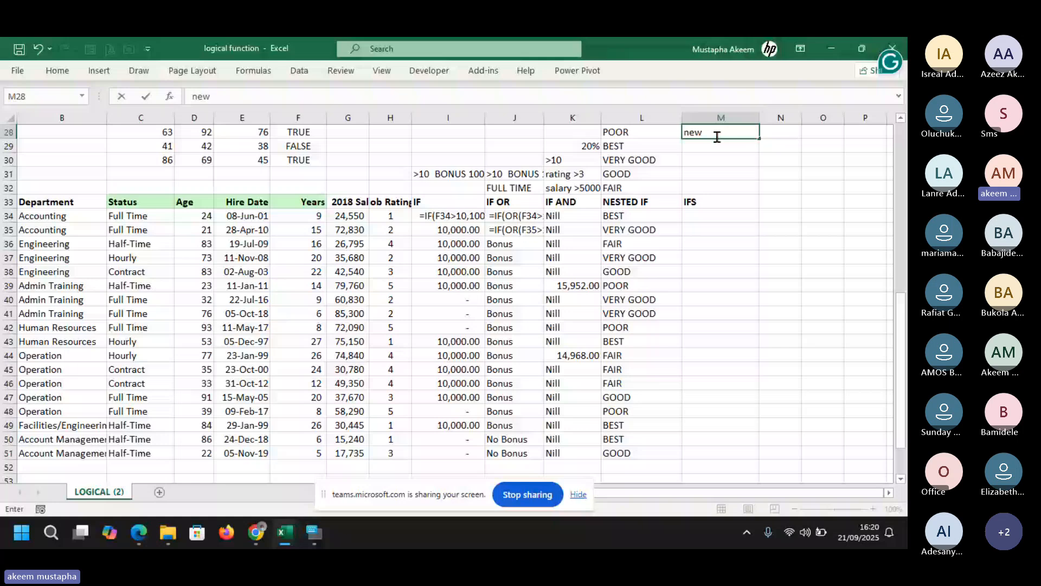
{"action": "type", "text": " staff"}
{"action": "left_click", "coordinate": [717, 144]}
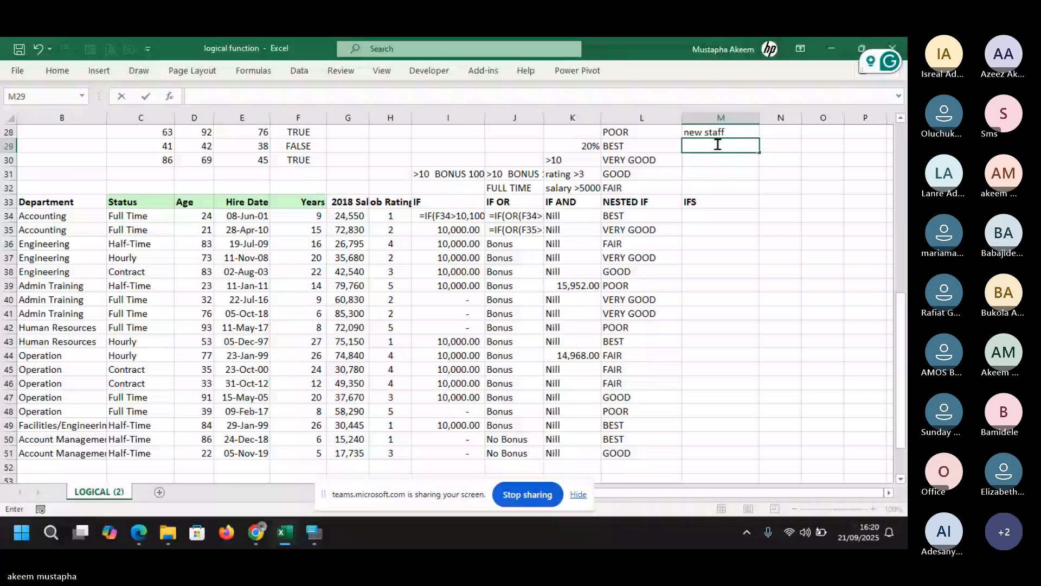
{"action": "left_click", "coordinate": [782, 134]}
{"action": "type", "text": "<"}
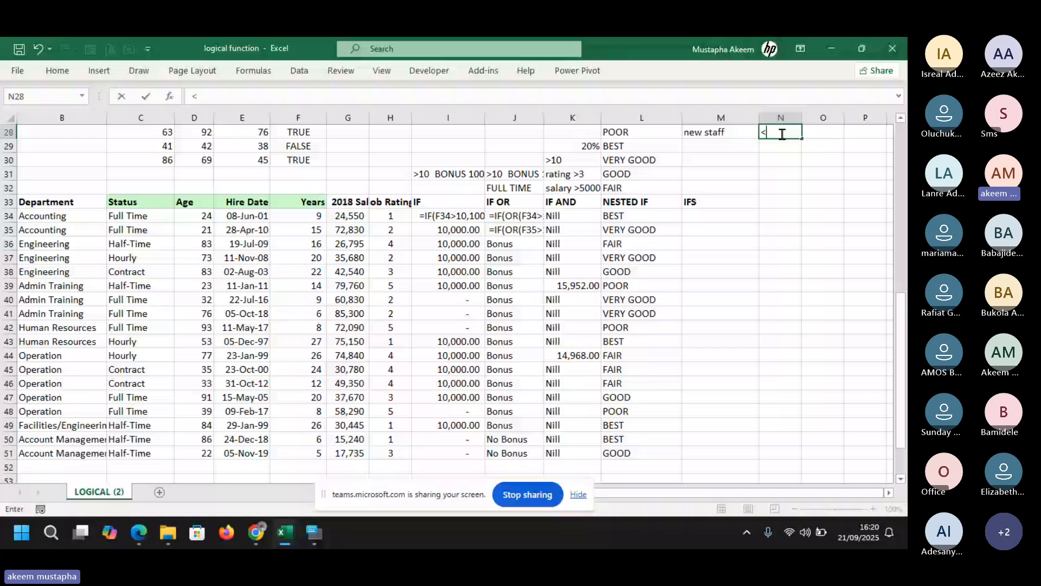
{"action": "type", "text": "10"}
{"action": "key", "text": "Return"}
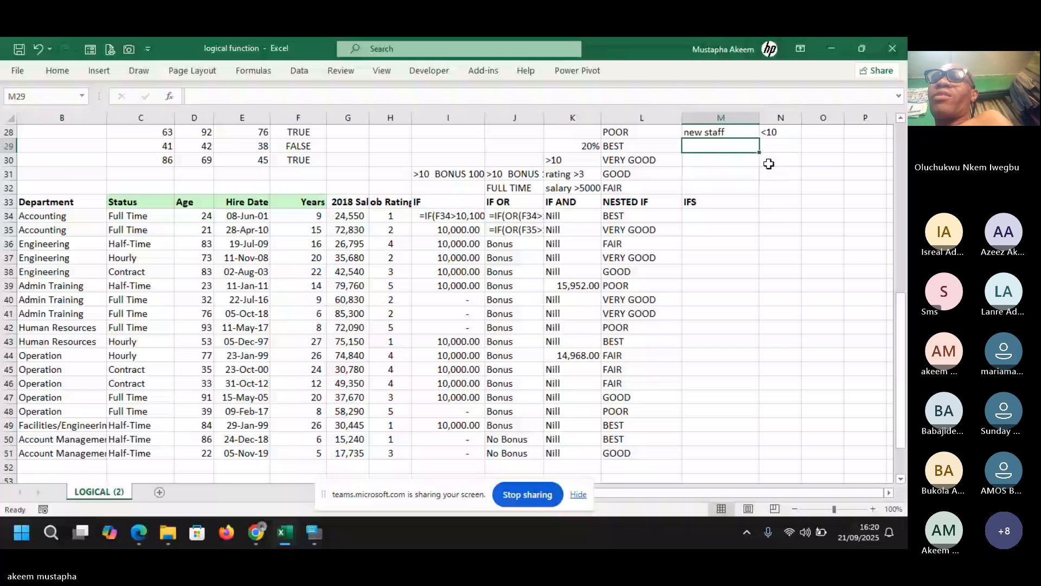
Enter the label "Old staff" in M29 and its criterion "<15" in N29.
{"action": "type", "text": "Old stadd"}
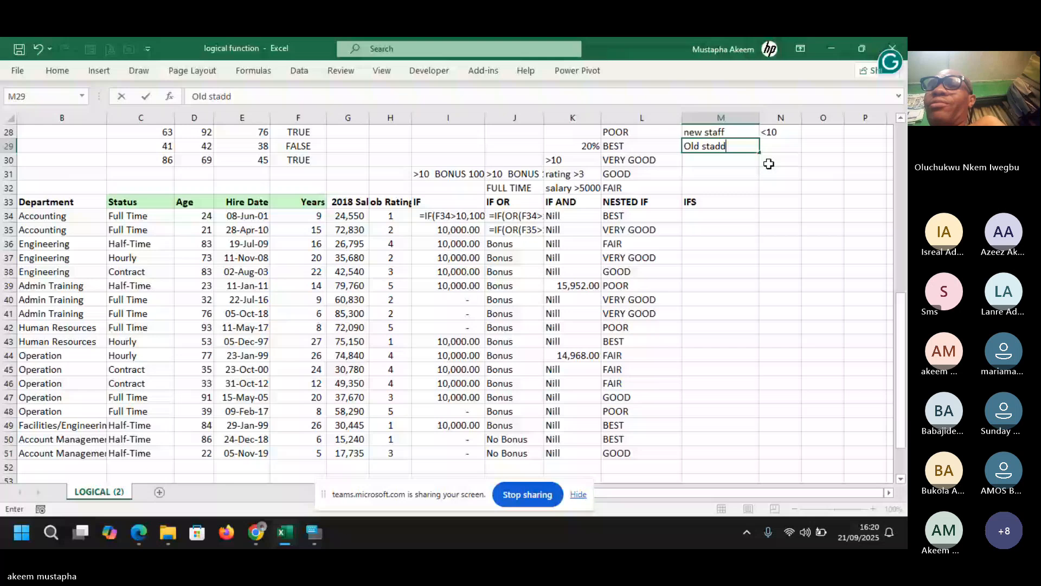
{"action": "key", "text": "BackSpace"}
{"action": "key", "text": "BackSpace"}
{"action": "type", "text": "ff"}
{"action": "key", "text": "Tab"}
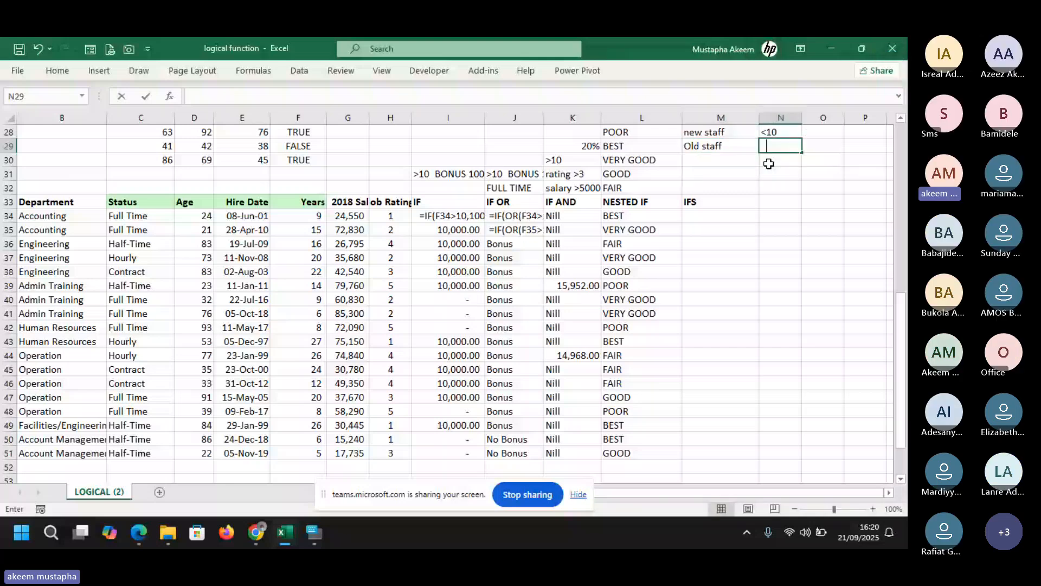
{"action": "type", "text": "<15"}
{"action": "key", "text": "Return"}
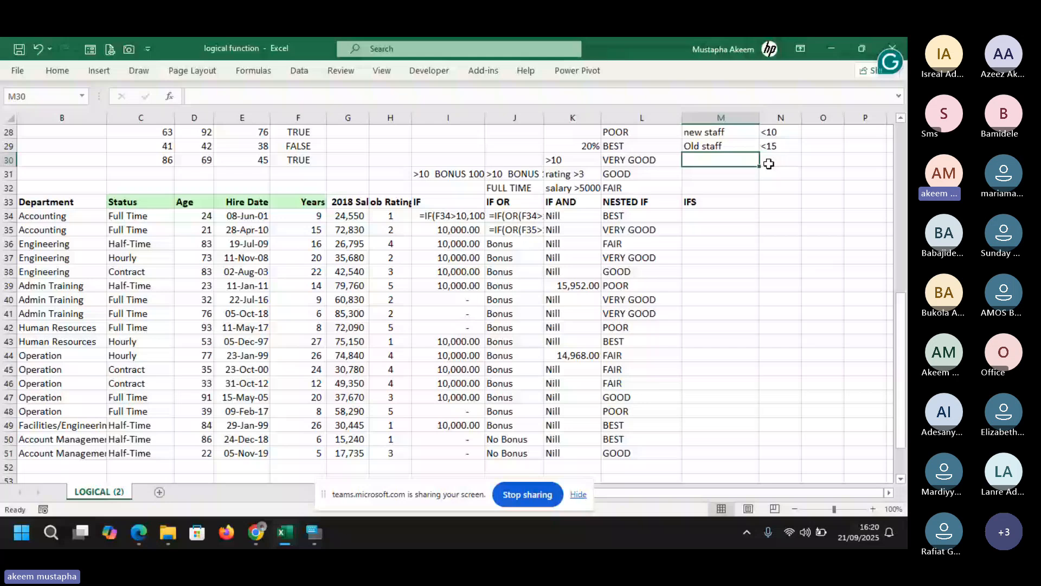
Enter the label "Senior staff" in M30, leaving its criterion cell N30 empty.
{"action": "type", "text": "Senior"}
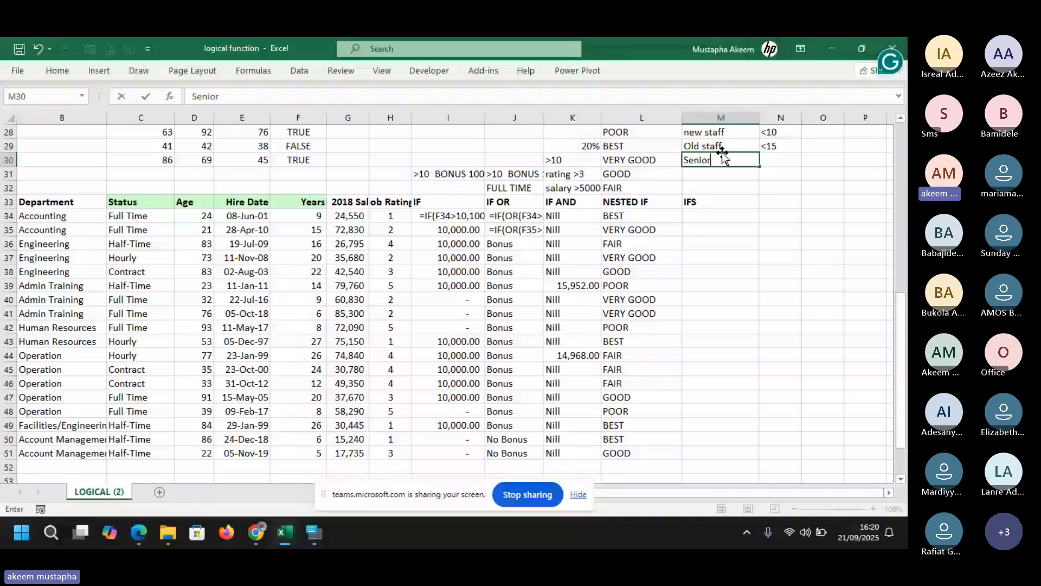
{"action": "type", "text": " staff"}
{"action": "key", "text": "Tab"}
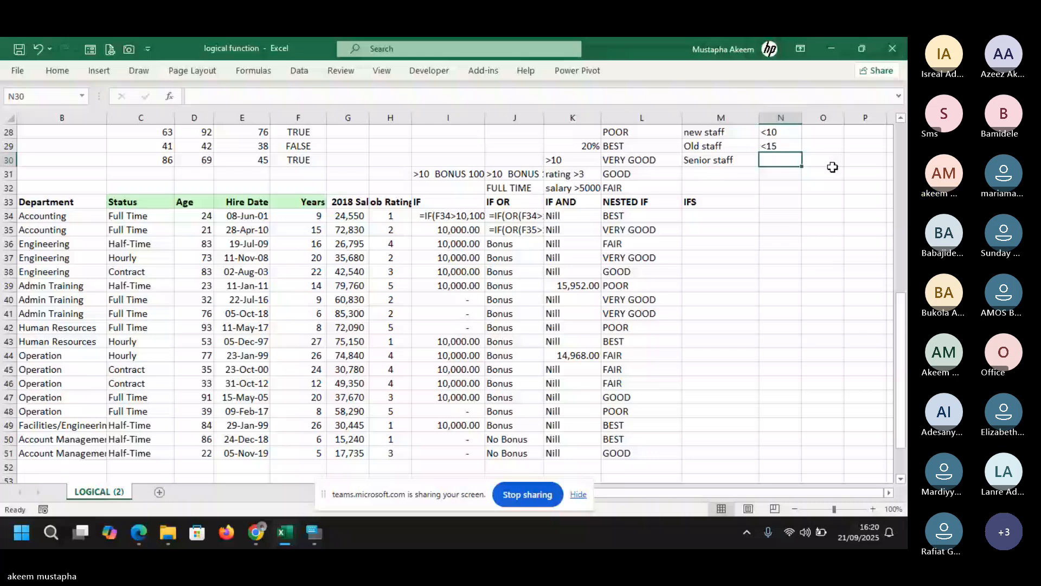
Start an IFS formula in M34 with F34<10 as the first logical test.
{"action": "left_click", "coordinate": [701, 219]}
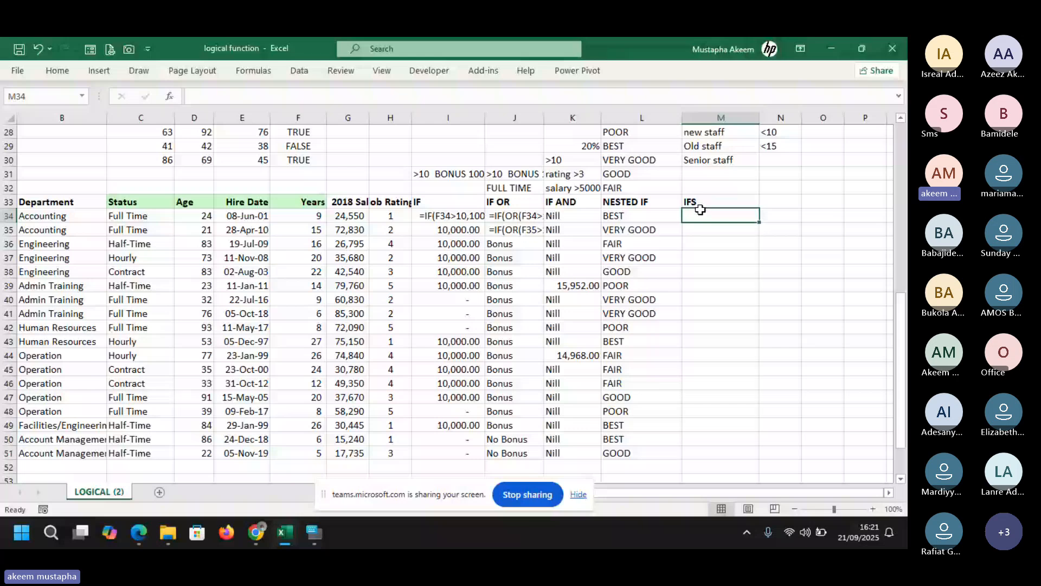
{"action": "left_click_drag", "start_coordinate": [629, 173], "coordinate": [622, 135]}
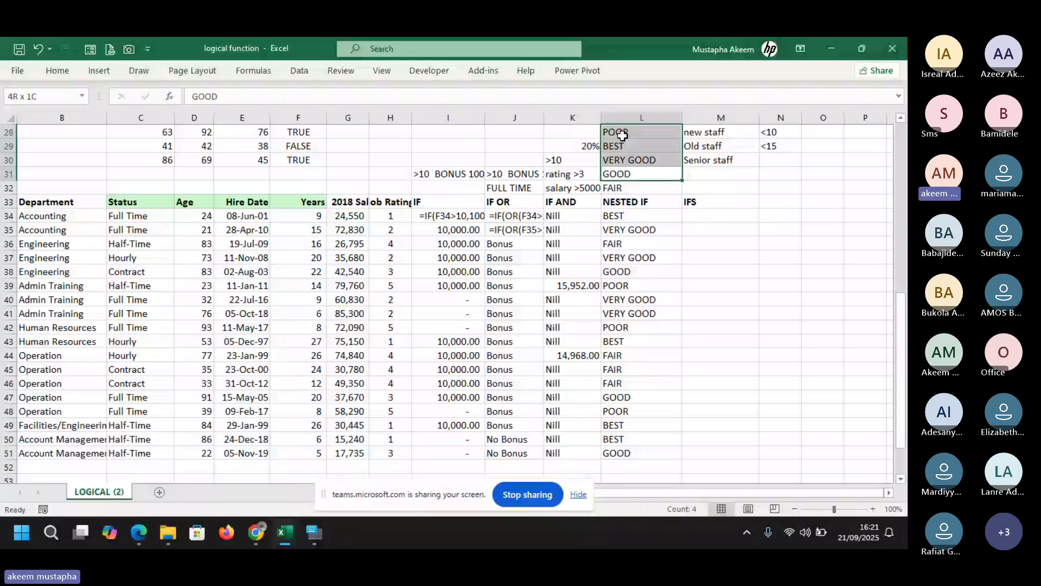
{"action": "scroll", "coordinate": [708, 261], "scroll_direction": "up", "scroll_amount": 1}
{"action": "left_click", "coordinate": [707, 261]}
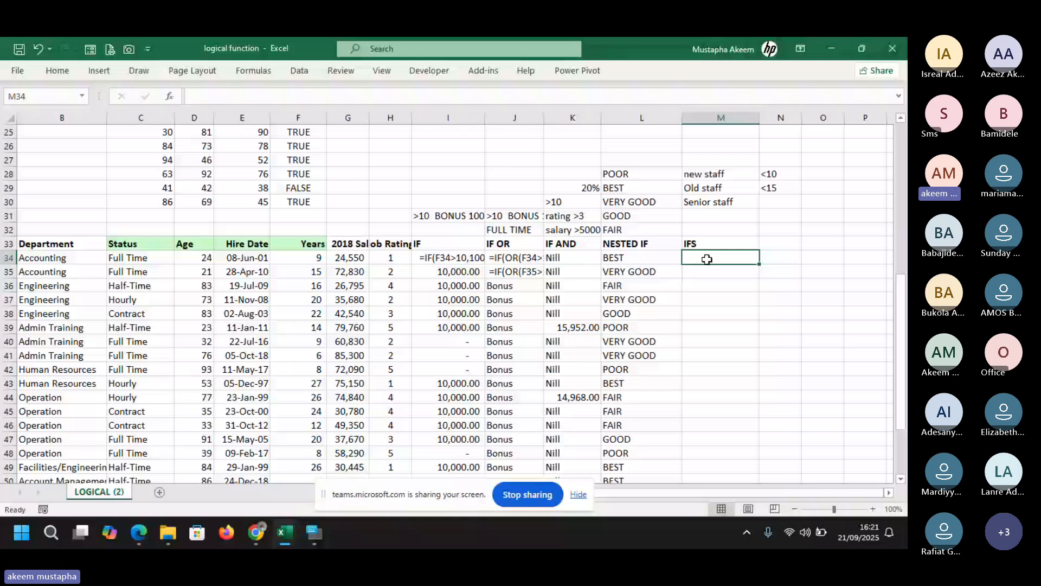
{"action": "double_click", "coordinate": [706, 259]}
{"action": "type", "text": "=ifs"}
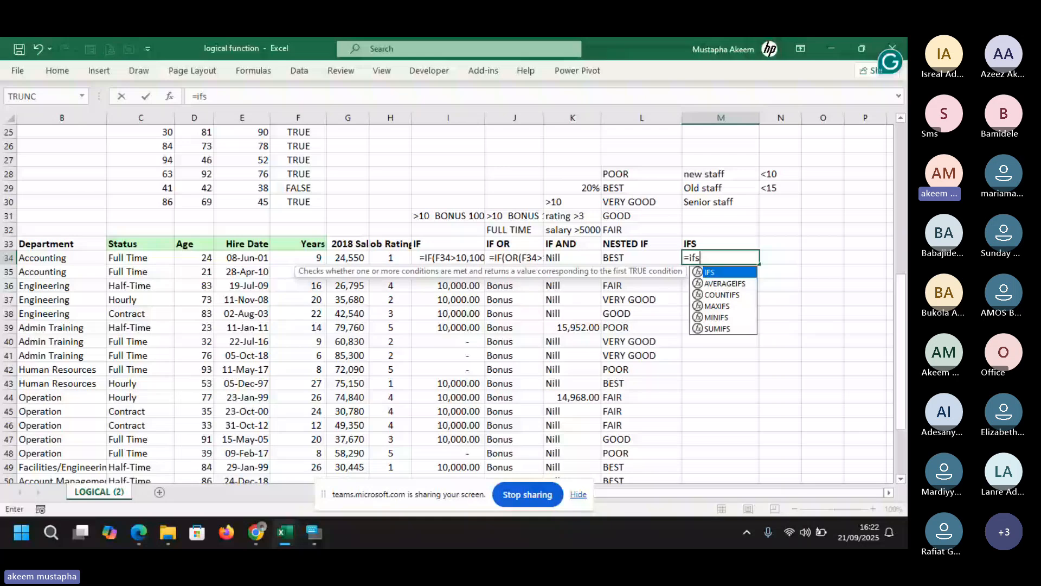
{"action": "key", "text": "Tab"}
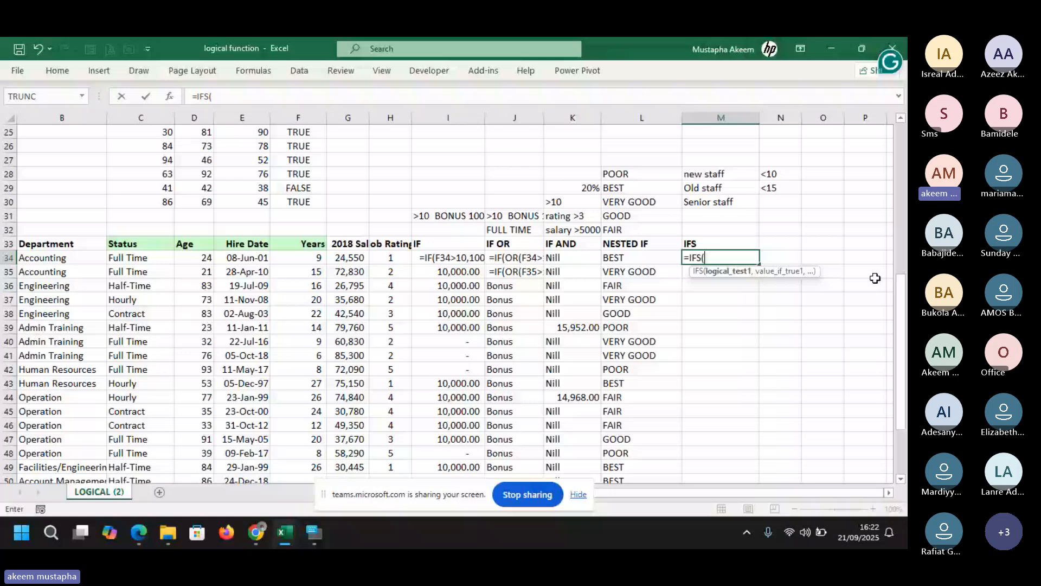
{"action": "left_click", "coordinate": [317, 257]}
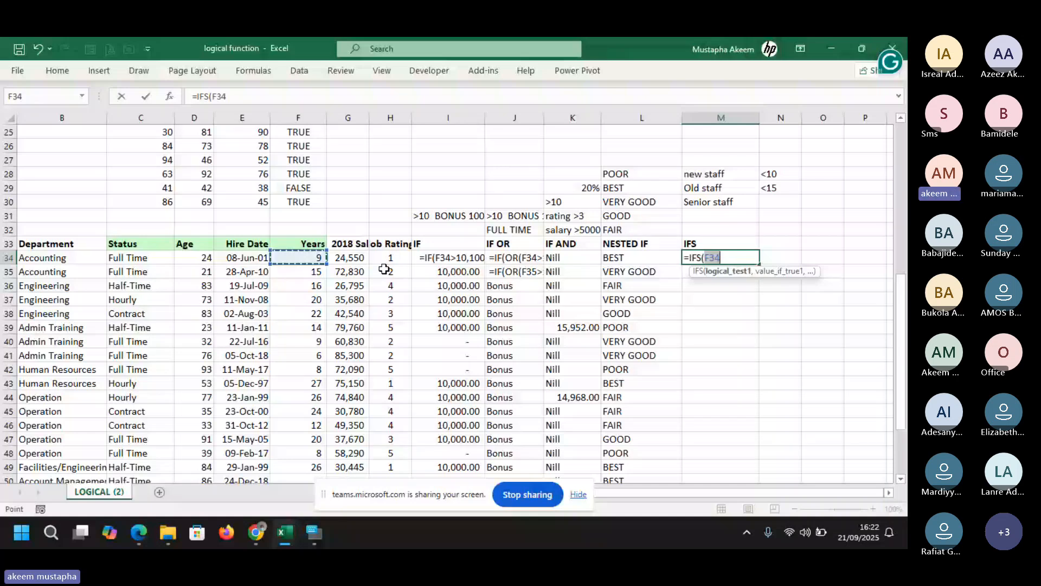
{"action": "type", "text": "<"}
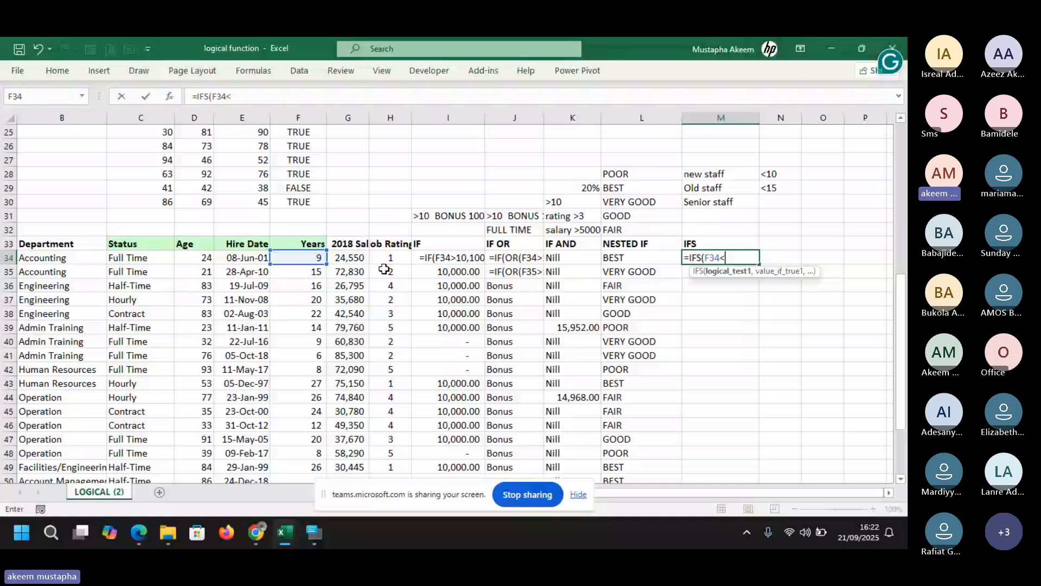
{"action": "type", "text": "10,"}
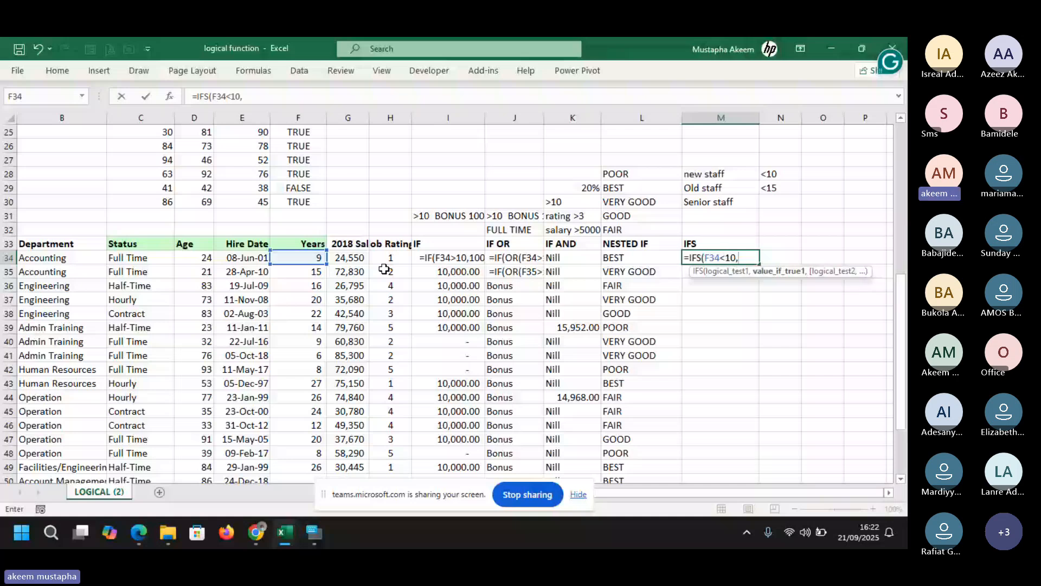
{"action": "type", "text": "\"New"}
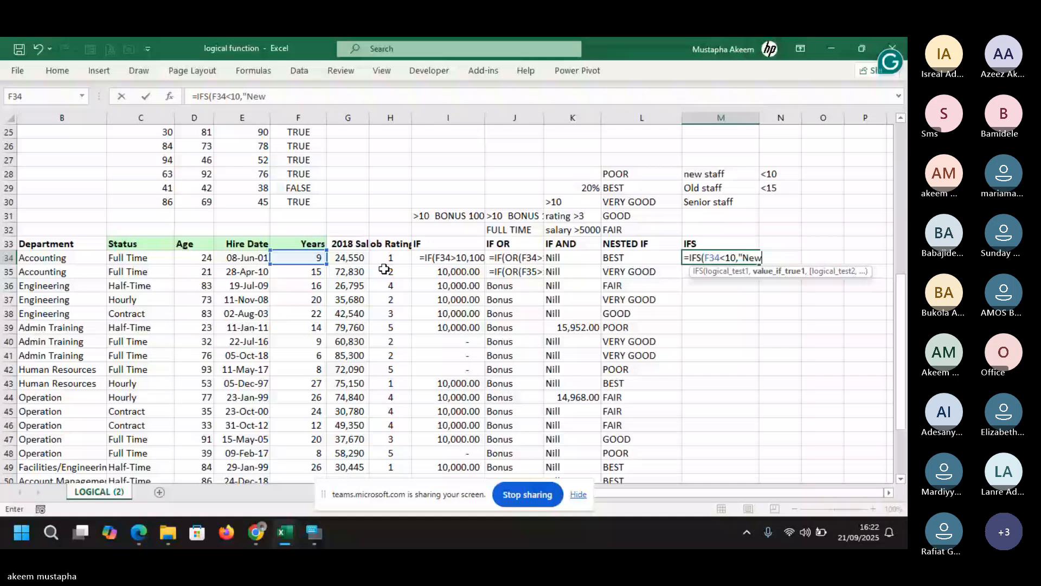
{"action": "type", "text": "Ftass"}
Add the text "New Staff" as the first result in the M34 IFS formula, followed by a comma.
{"action": "key", "text": "BackSpace"}
{"action": "key", "text": "BackSpace"}
{"action": "key", "text": "BackSpace"}
{"action": "key", "text": "BackSpace"}
{"action": "key", "text": "BackSpace"}
{"action": "type", "text": "n"}
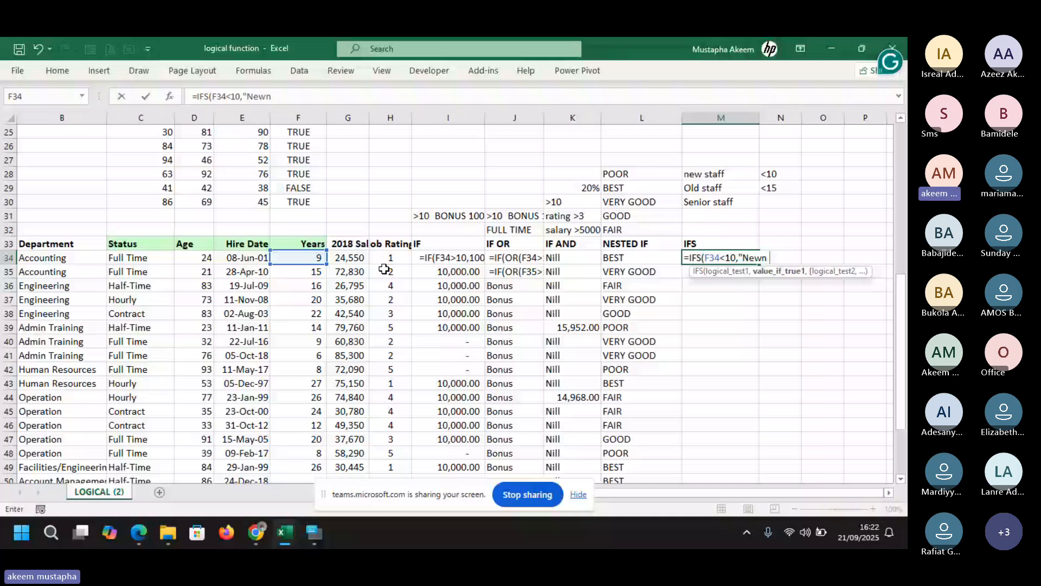
{"action": "key", "text": "BackSpace"}
{"action": "key", "text": "BackSpace"}
{"action": "type", "text": "Staff\","}
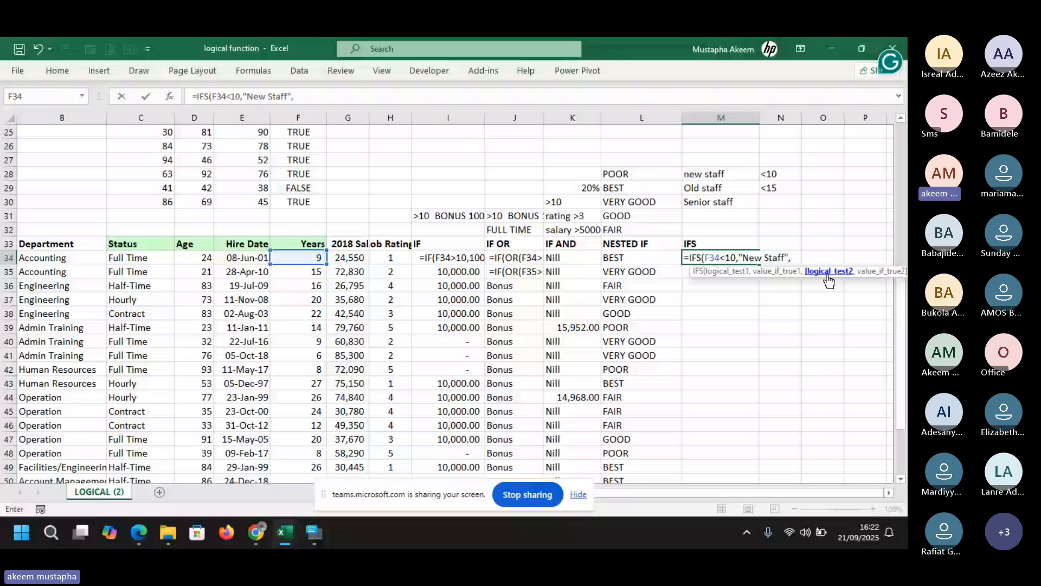
Add F34<15 as the second logical test in the M34 IFS formula with "Old staff" as its result, followed by a comma.
{"action": "left_click", "coordinate": [291, 261]}
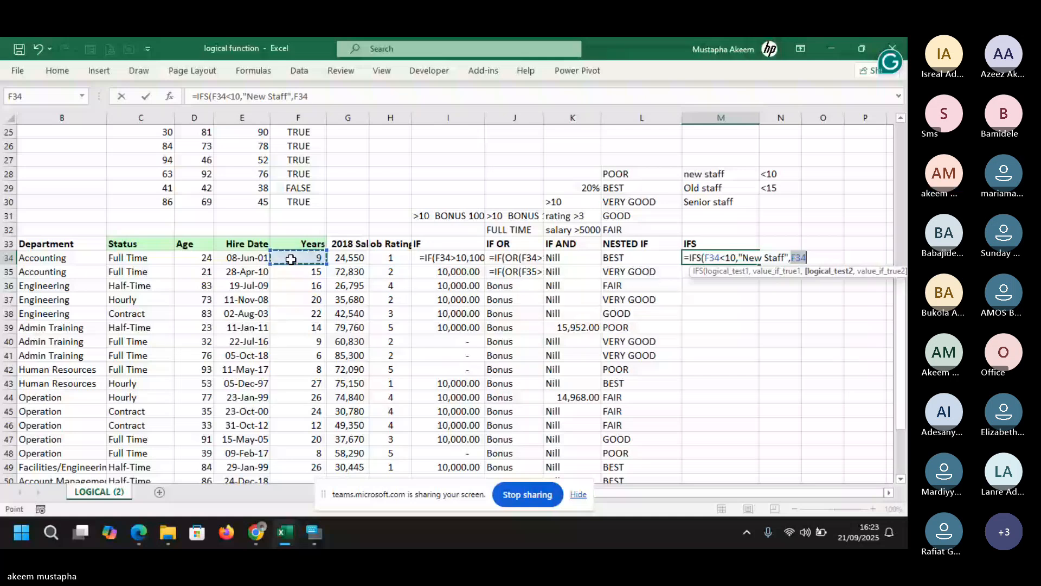
{"action": "type", "text": "<1"}
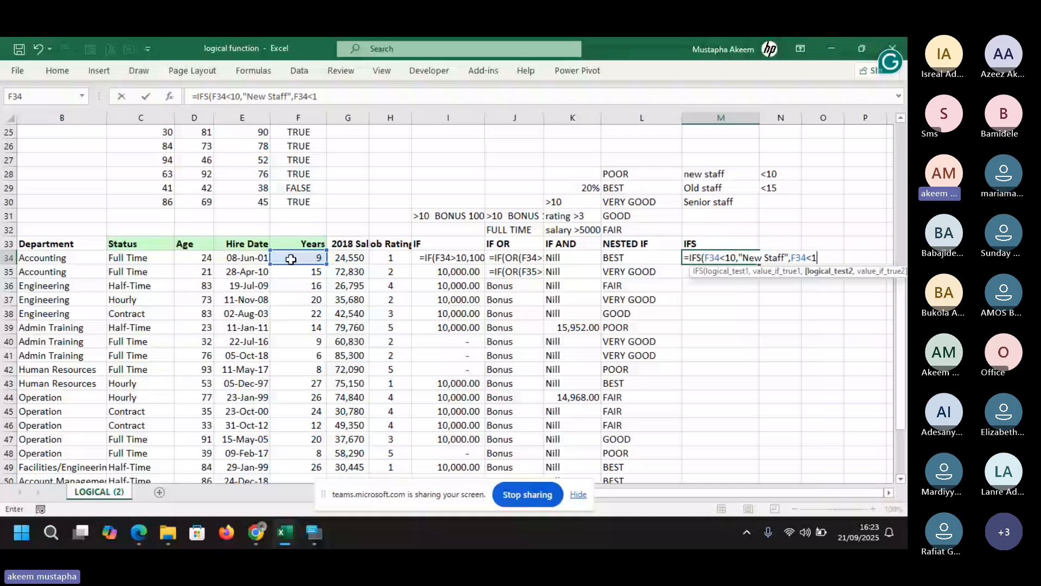
{"action": "type", "text": "5,"}
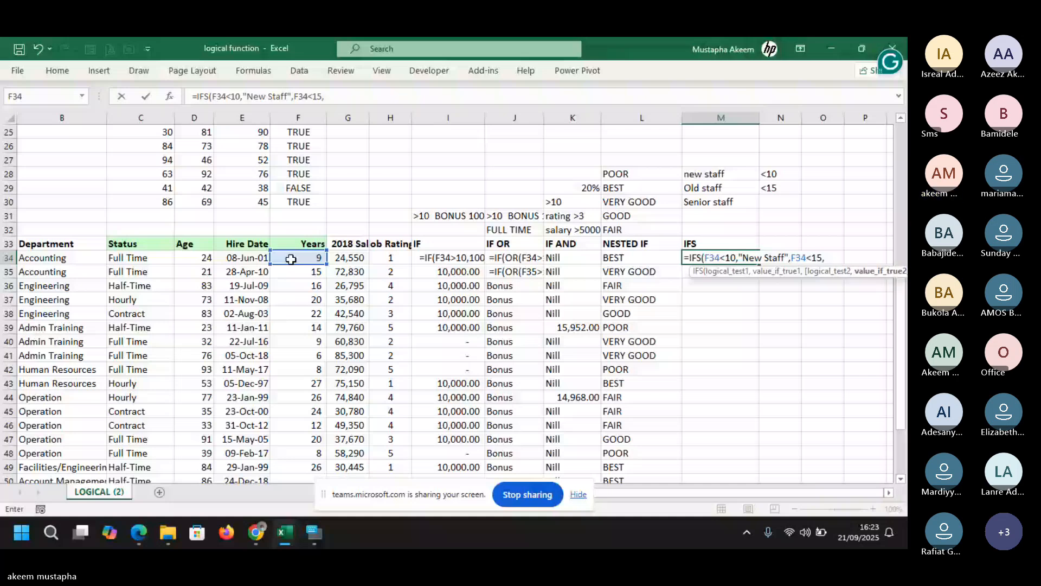
{"action": "type", "text": "\"Old staff\""}
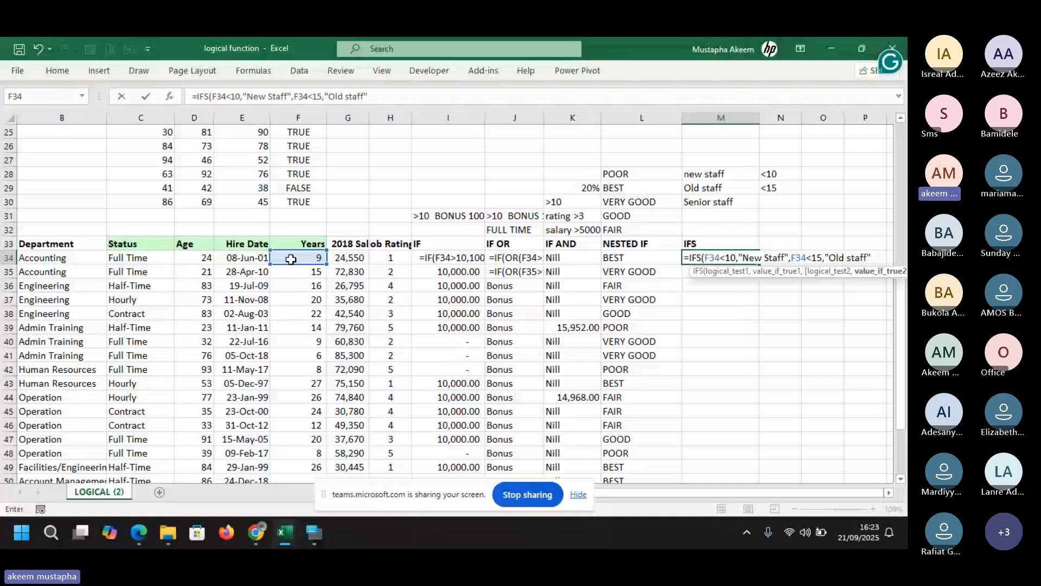
{"action": "type", "text": ","}
Add F34>=15 as the third logical test in the M34 IFS formula.
{"action": "left_click", "coordinate": [319, 258]}
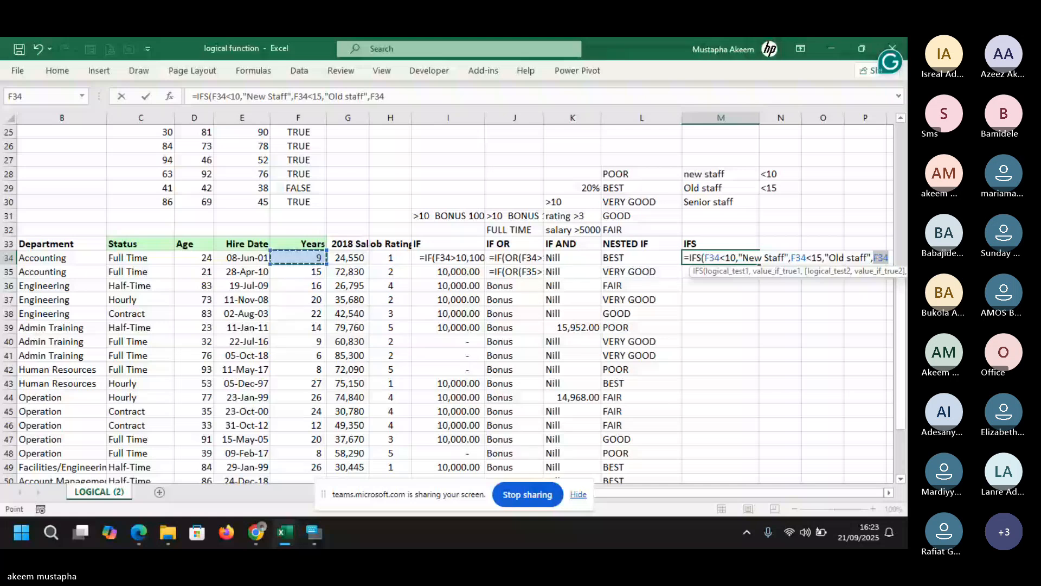
{"action": "left_click", "coordinate": [462, 95]}
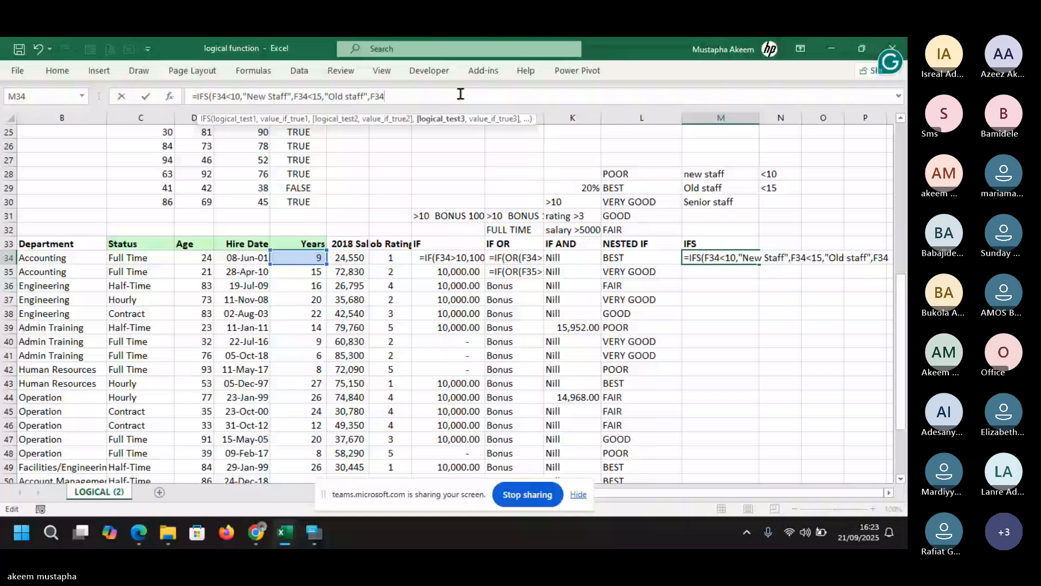
{"action": "type", "text": ">"}
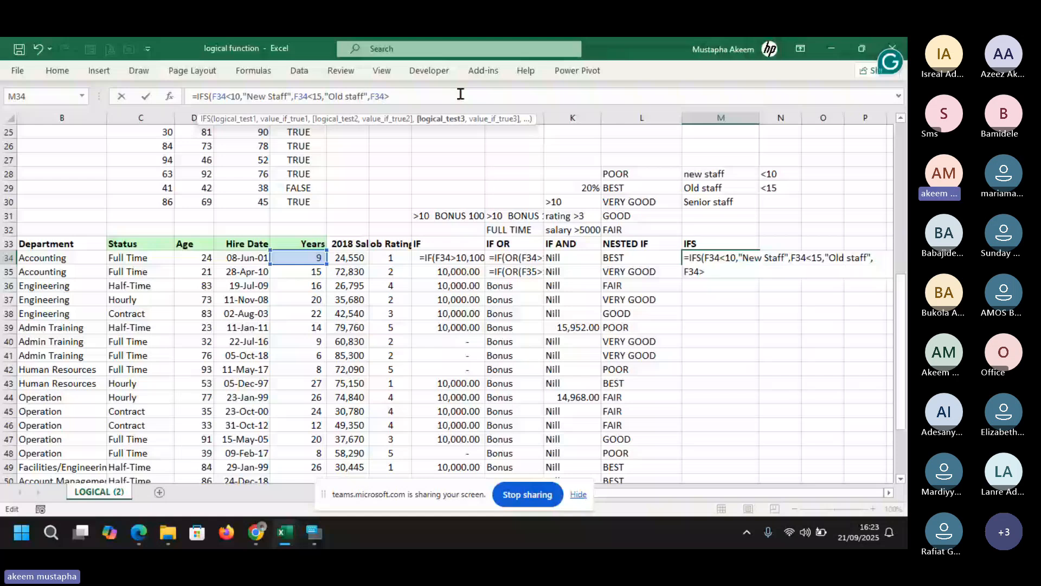
{"action": "type", "text": "=15."}
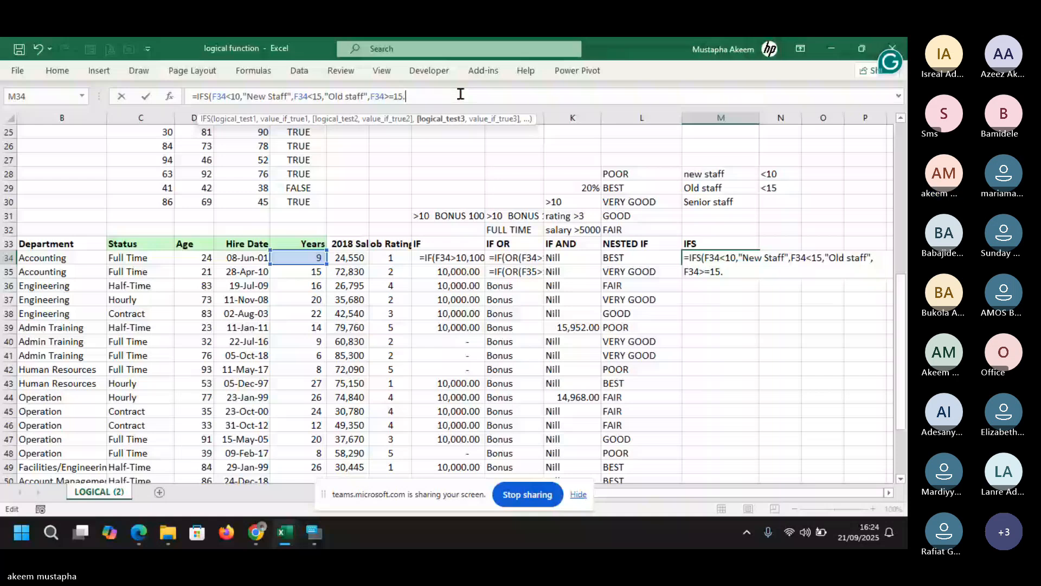
{"action": "type", "text": "\"Senior Stff"}
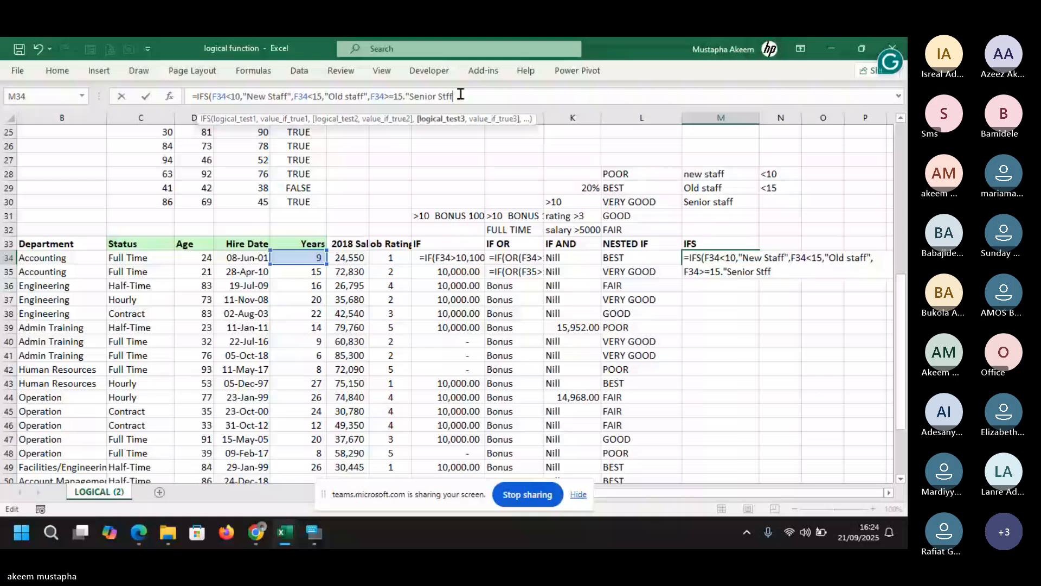
Add the text "Senior Staff" as the third result and close the IFS formula's parenthesis.
{"action": "key", "text": "BackSpace"}
{"action": "key", "text": "BackSpace"}
{"action": "type", "text": "aff\")"}
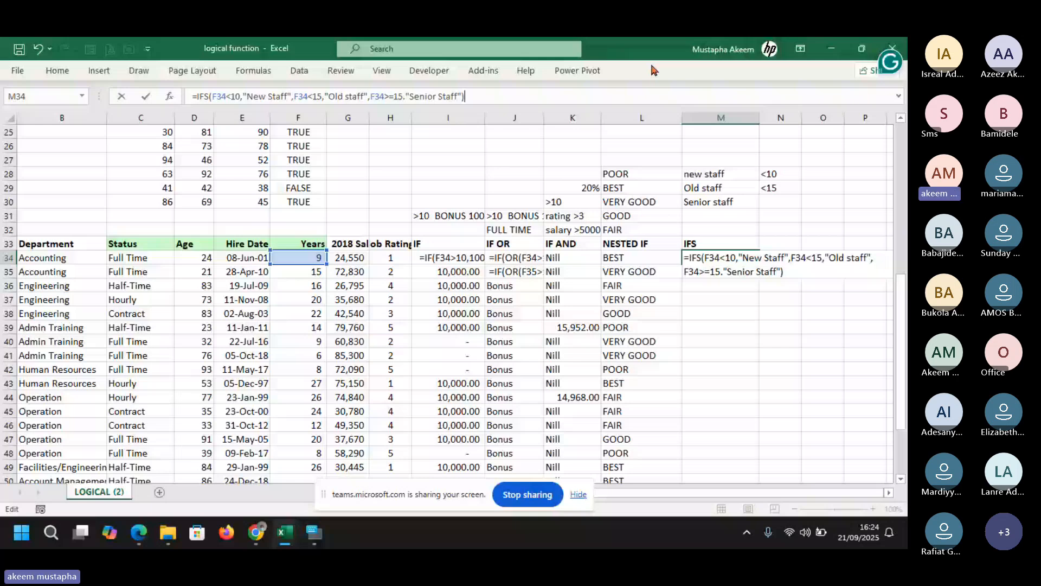
Correct the separator between 15 and "Senior Staff" to a comma and enter the IFS formula in M34.
{"action": "left_click_drag", "start_coordinate": [393, 96], "coordinate": [437, 96]}
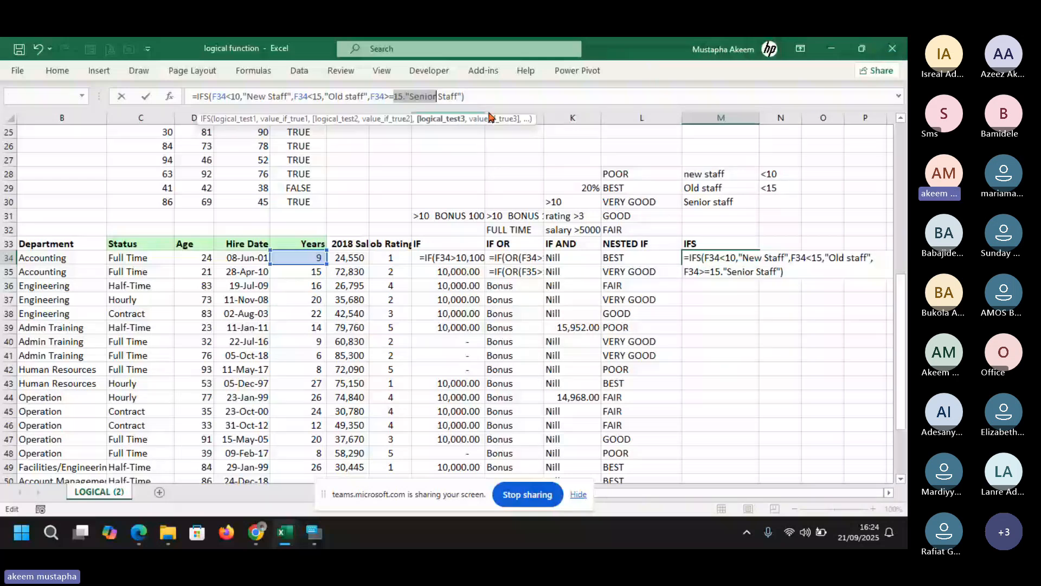
{"action": "left_click", "coordinate": [436, 96]}
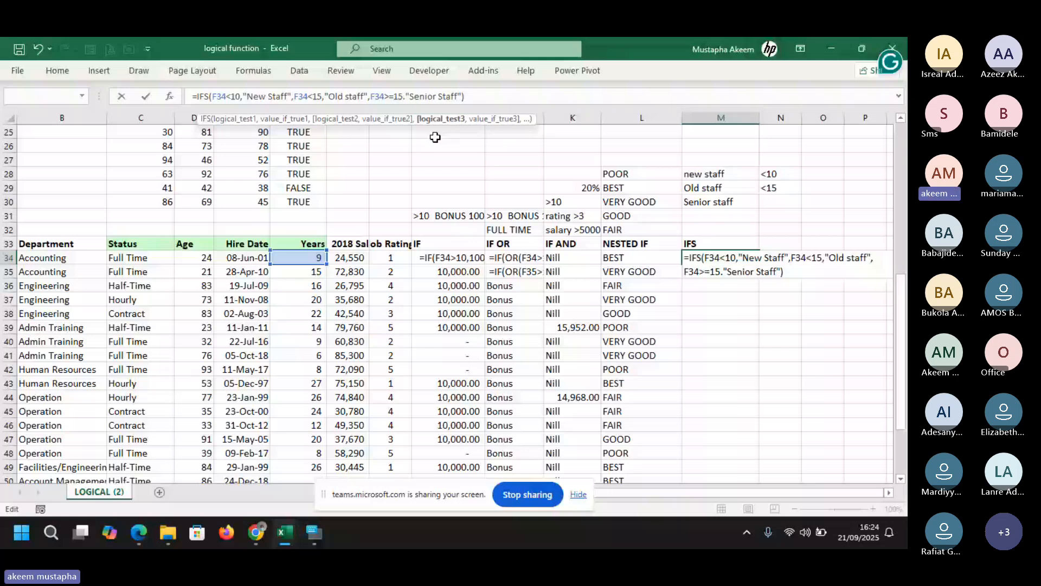
{"action": "left_click", "coordinate": [727, 270]}
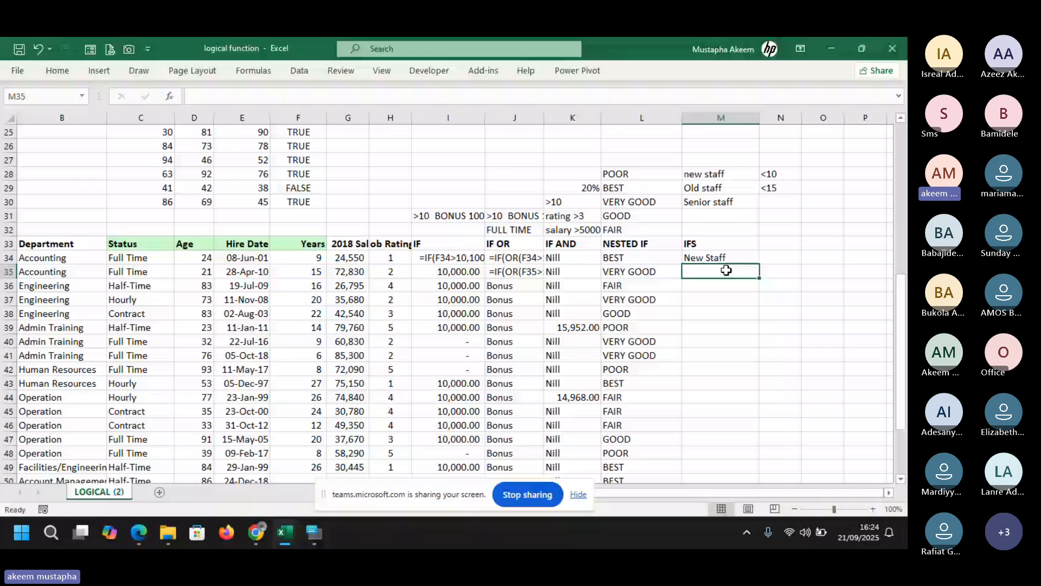
Fill the IFS formula from M34 down to M51 and compare the classifications with the years in F35 and F39.
{"action": "key", "text": "Up"}
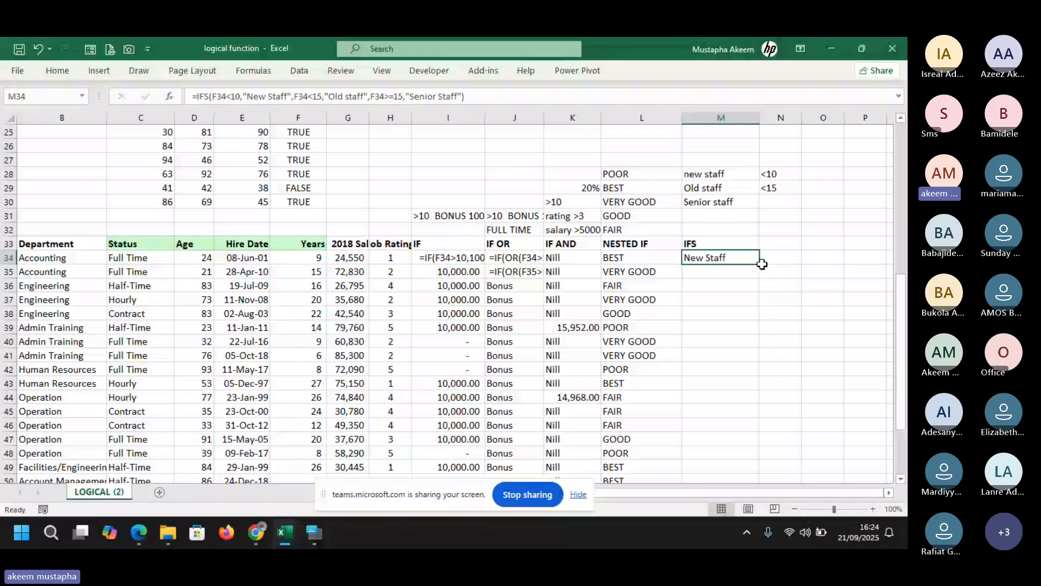
{"action": "left_click_drag", "start_coordinate": [762, 264], "coordinate": [755, 457]}
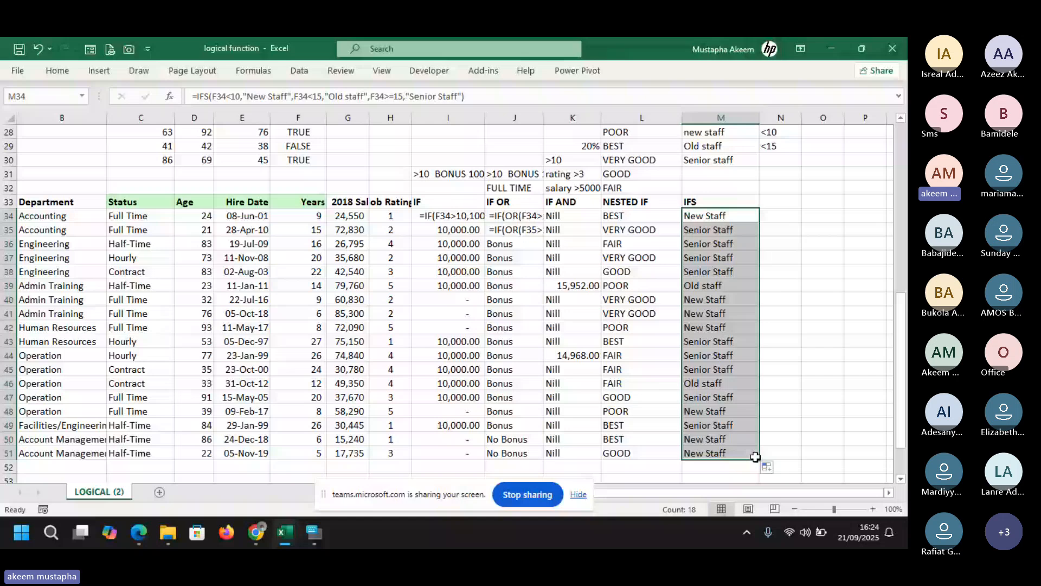
{"action": "left_click", "coordinate": [300, 226]}
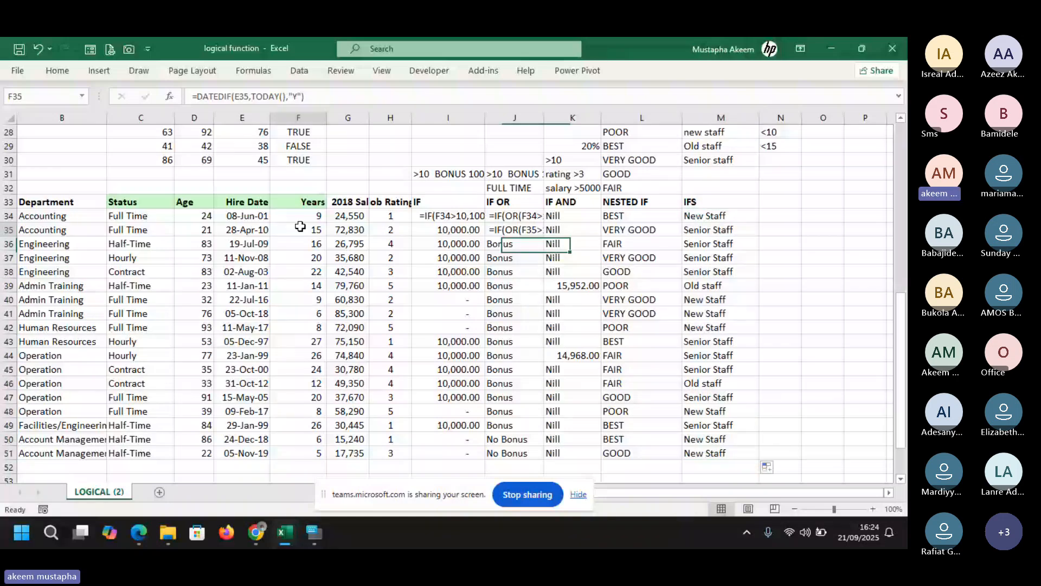
{"action": "left_click", "coordinate": [304, 287]}
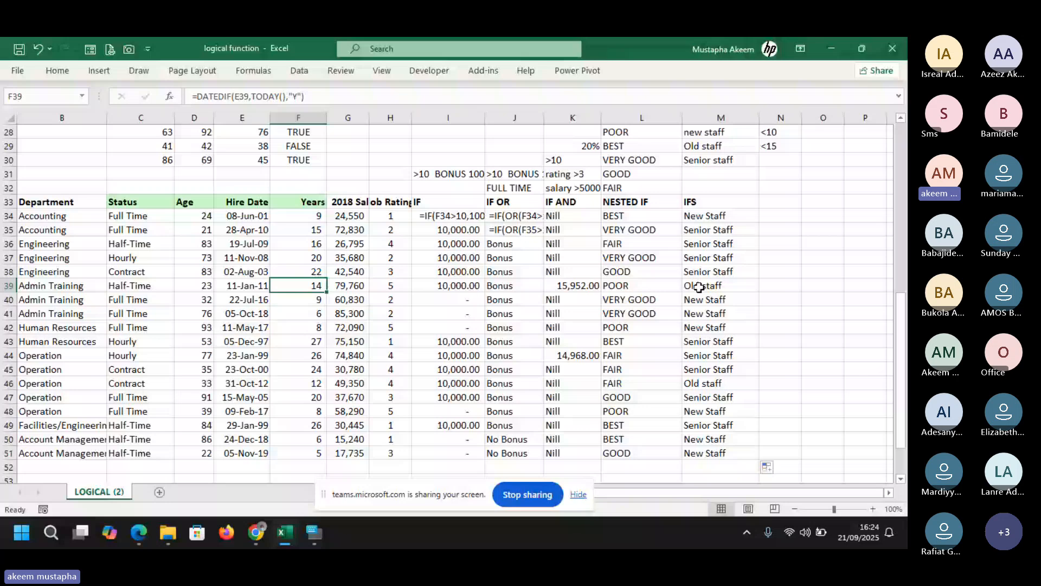
Select the entire nested IF formula text in L34, switch briefly to the browser, and return to leave the cell's formula as it was.
{"action": "left_click", "coordinate": [641, 216]}
{"action": "left_click_drag", "start_coordinate": [192, 96], "coordinate": [464, 95]}
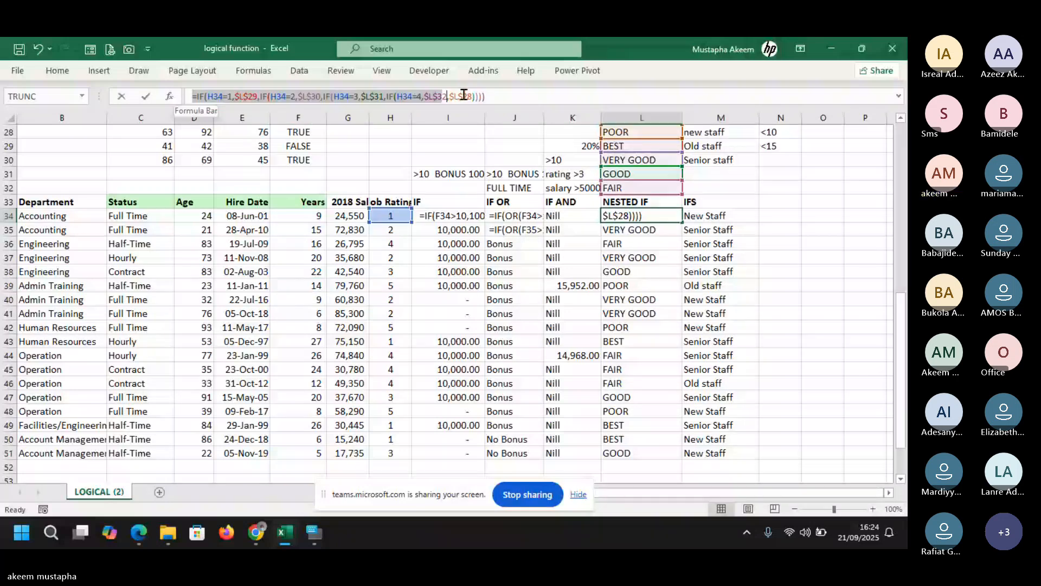
{"action": "left_click_drag", "start_coordinate": [463, 94], "coordinate": [485, 96]}
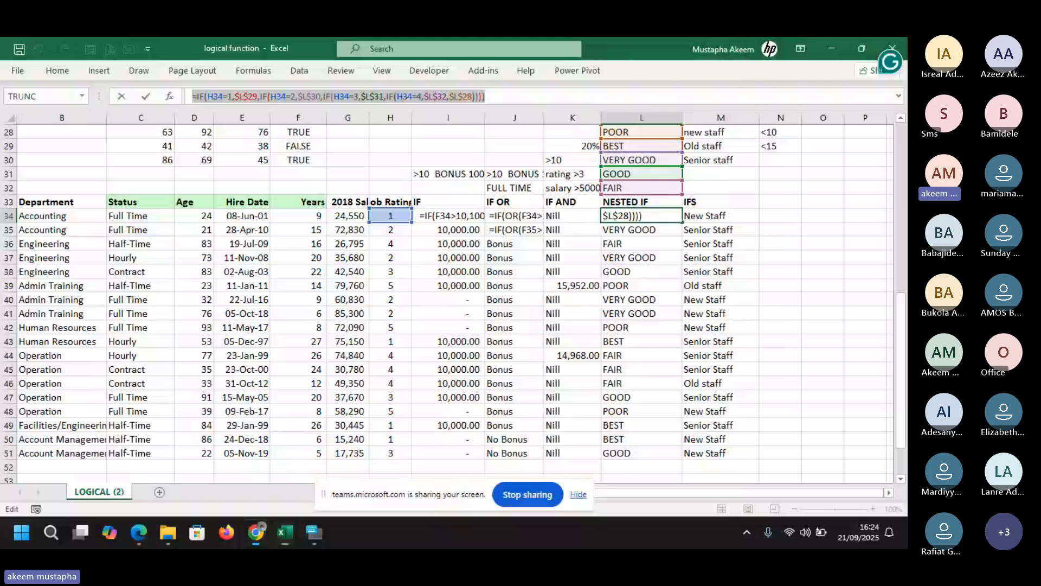
{"action": "key", "text": "alt+Tab"}
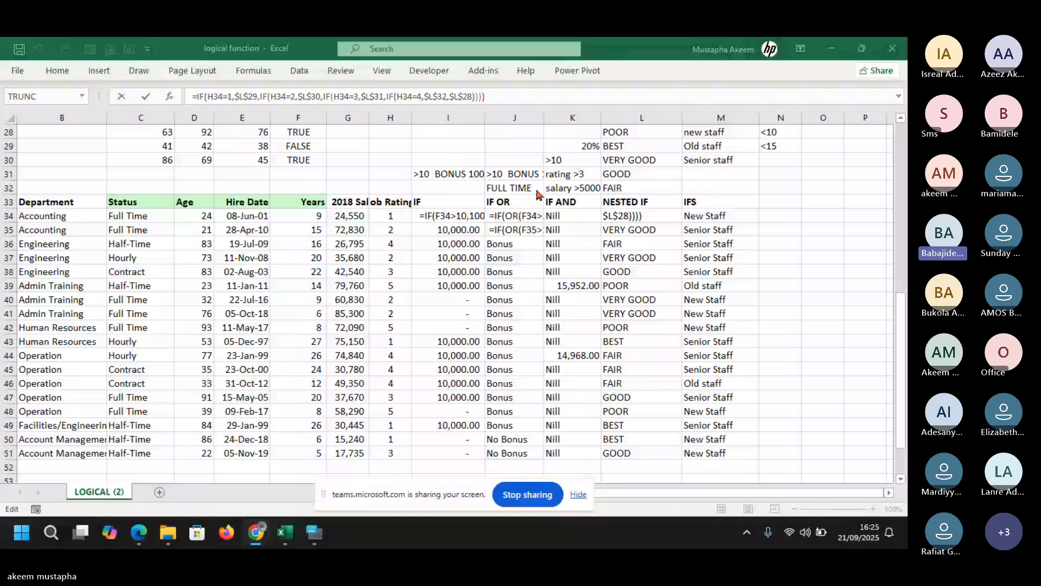
{"action": "left_click", "coordinate": [635, 287]}
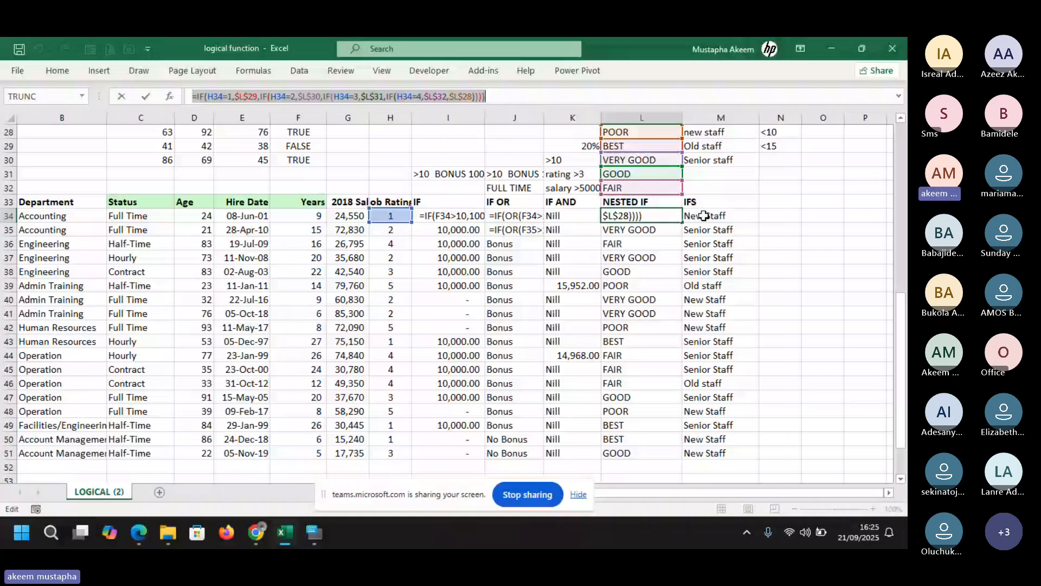
{"action": "key", "text": "BackSpace"}
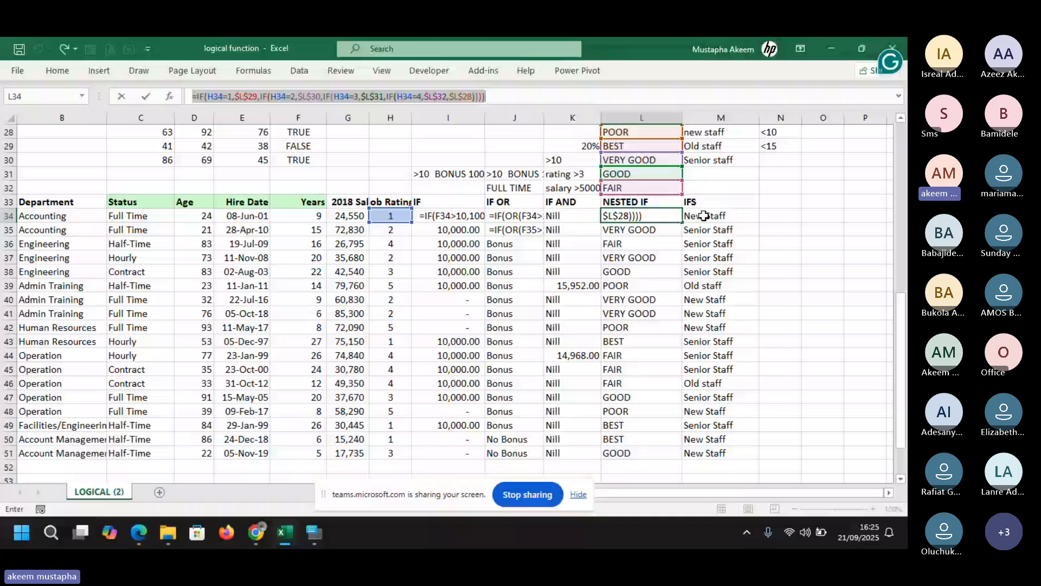
Select the entire IFS formula text in M34 and switch to the browser.
{"action": "double_click", "coordinate": [704, 215]}
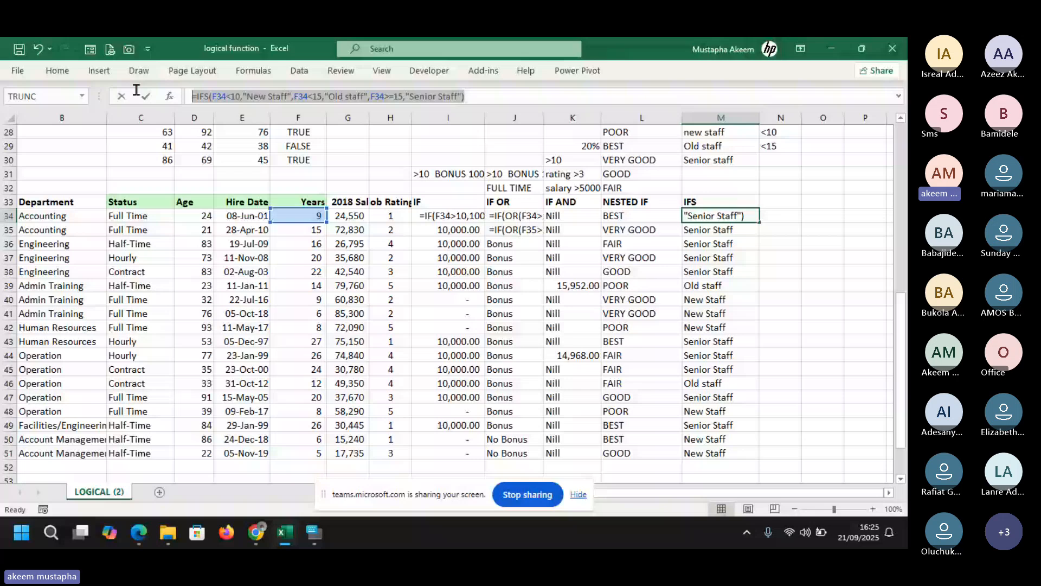
{"action": "key", "text": "alt+Tab"}
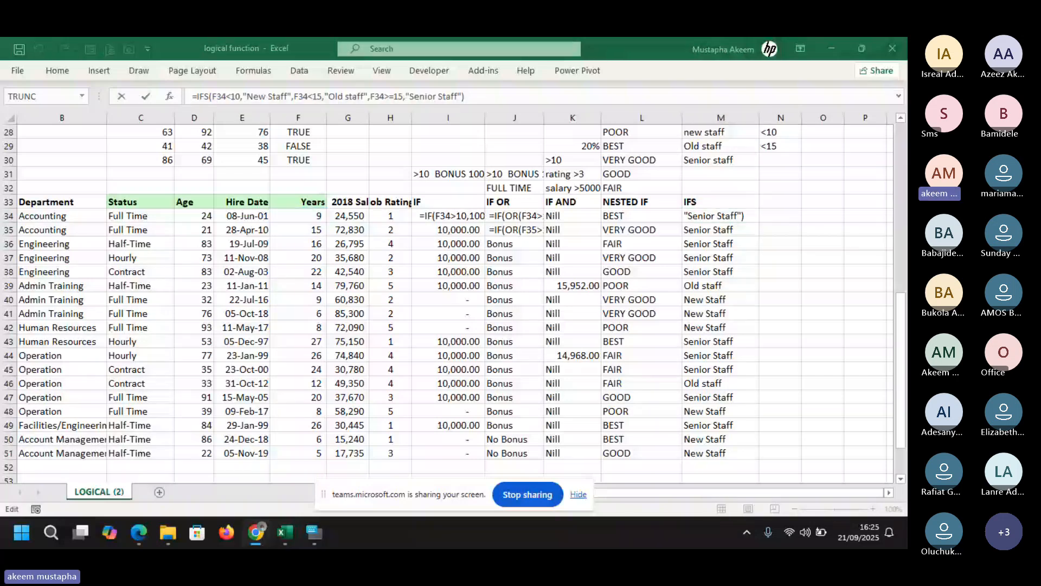
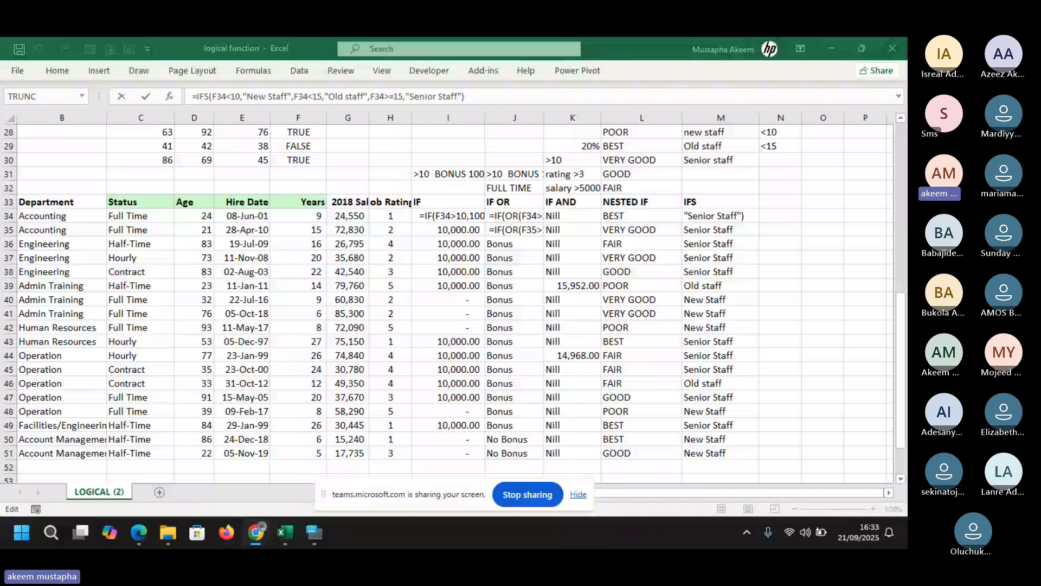
Hide the screen-sharing notice and cancel the pending edit of M34, keeping its original IFS formula.
{"action": "left_click", "coordinate": [578, 494]}
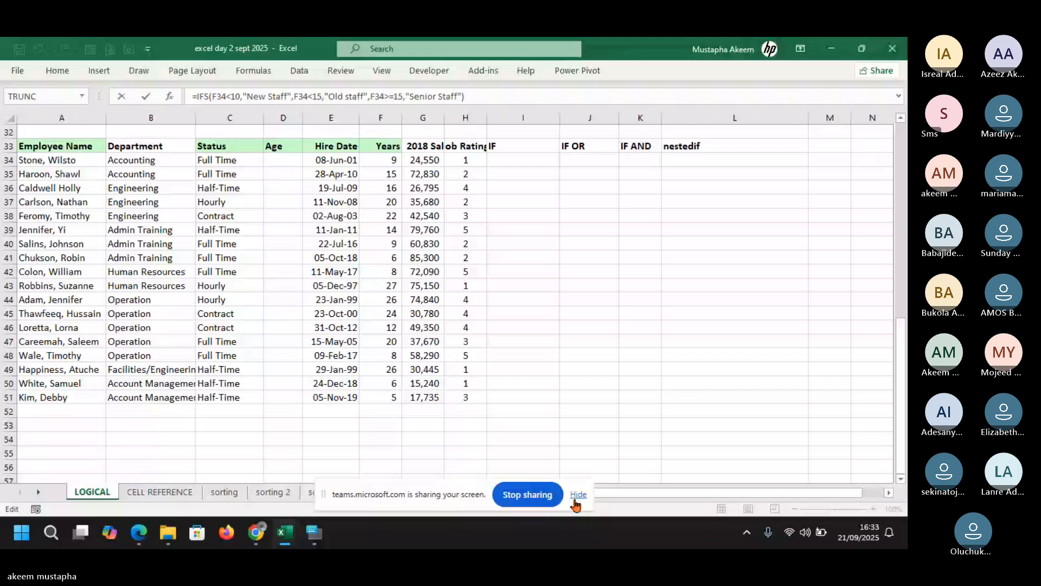
{"action": "left_click", "coordinate": [578, 494]}
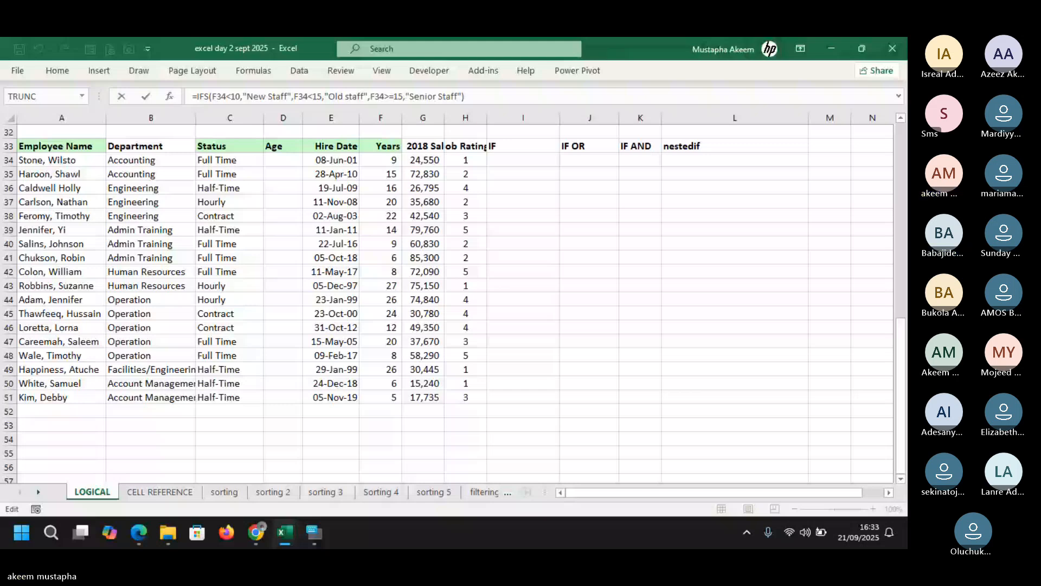
{"action": "key", "text": "alt+Tab"}
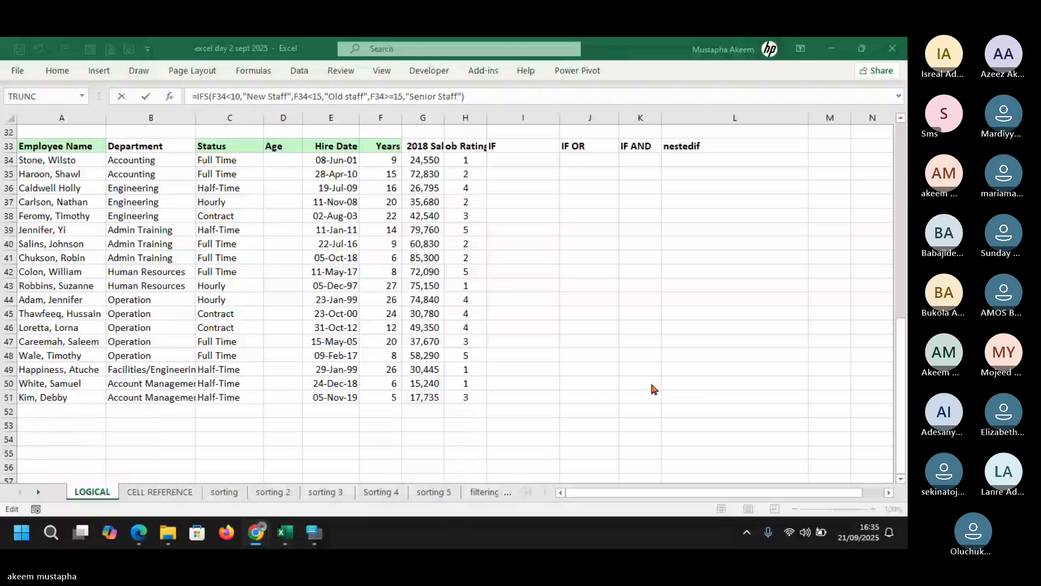
{"action": "left_click", "coordinate": [613, 286]}
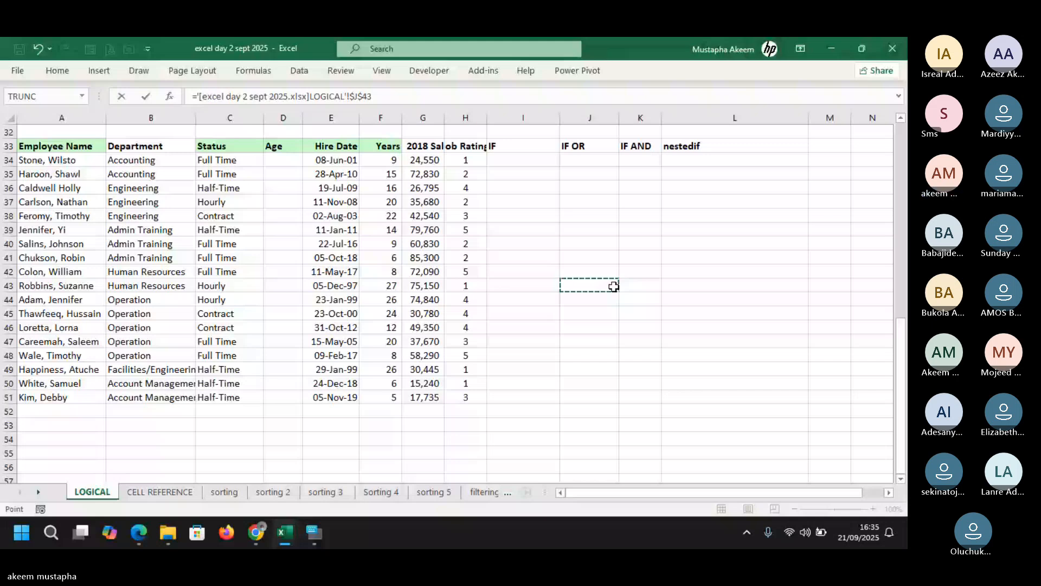
{"action": "key", "text": "Escape"}
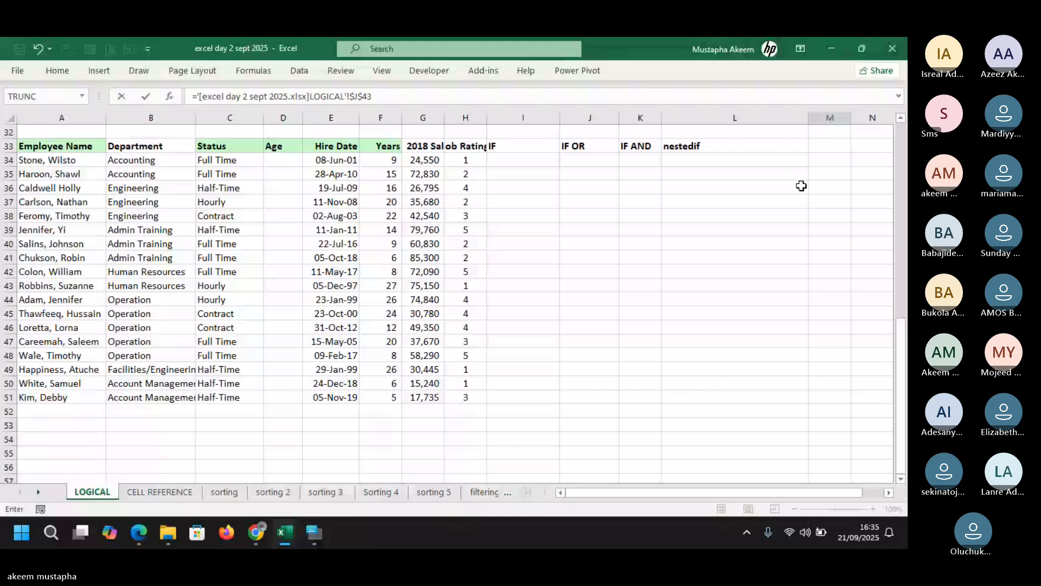
{"action": "key", "text": "Escape"}
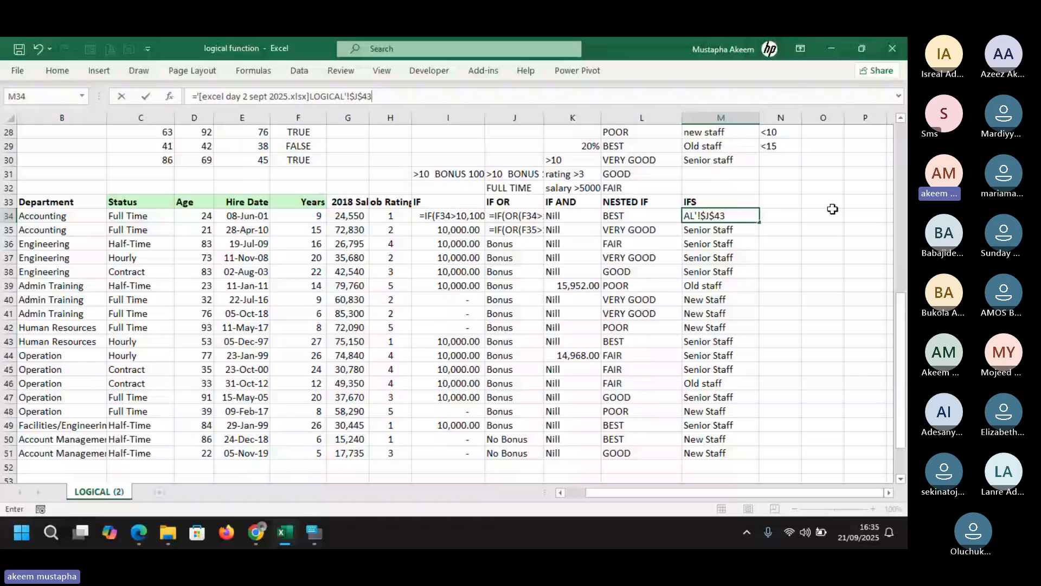
{"action": "left_click", "coordinate": [812, 302]}
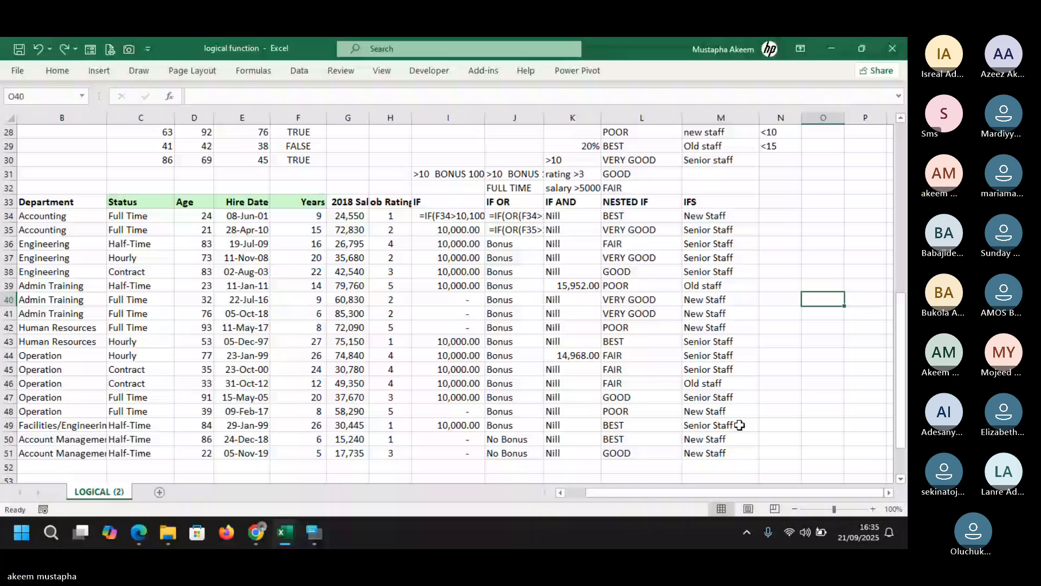
Switch to the excel day 2 sept 2025 workbook, open the sorting sheet, and reduce the height of row 6.
{"action": "left_click", "coordinate": [448, 286]}
{"action": "mouse_move", "coordinate": [285, 532]}
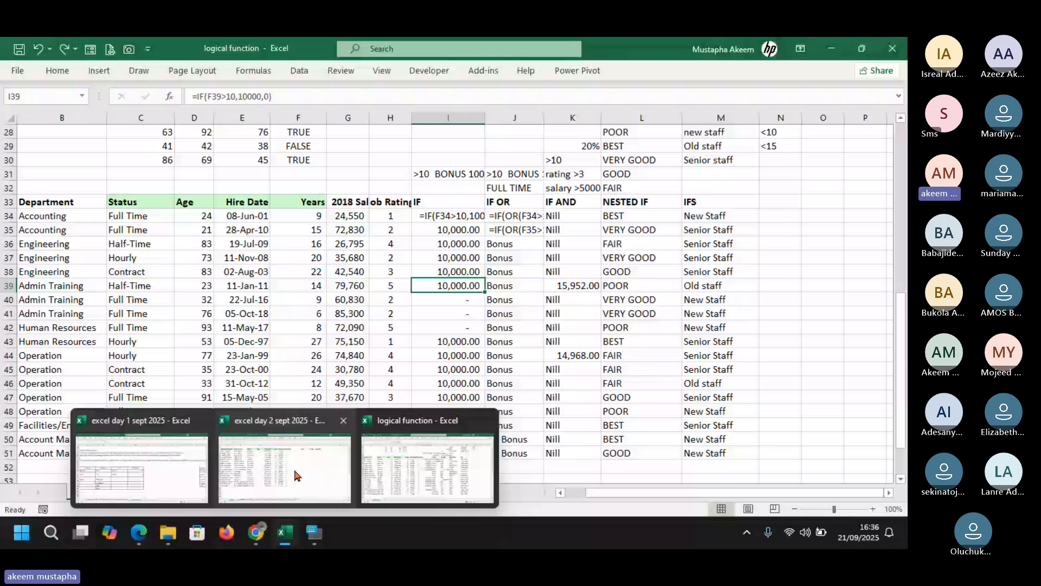
{"action": "left_click", "coordinate": [295, 471]}
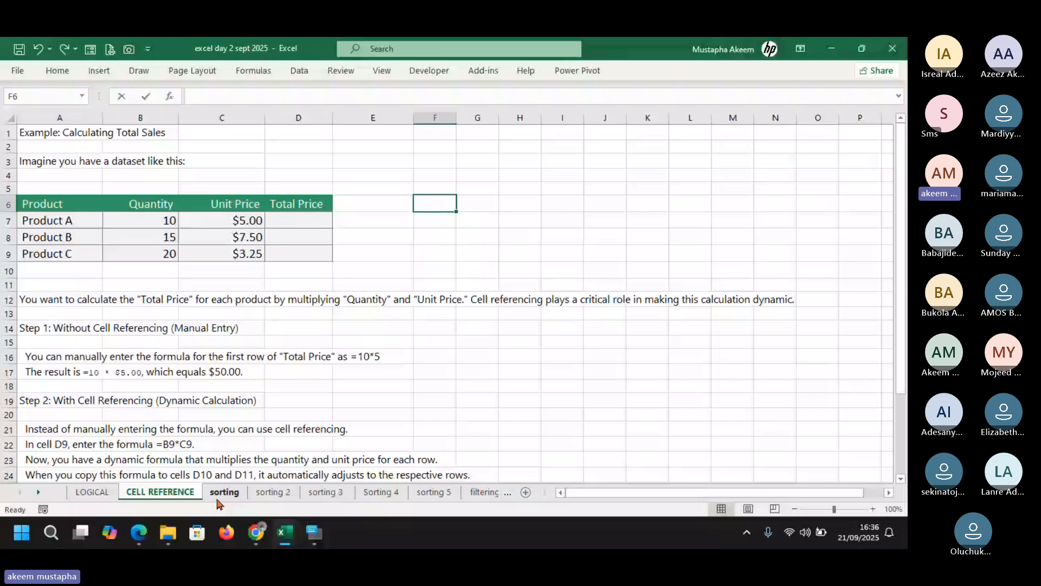
{"action": "left_click", "coordinate": [224, 492]}
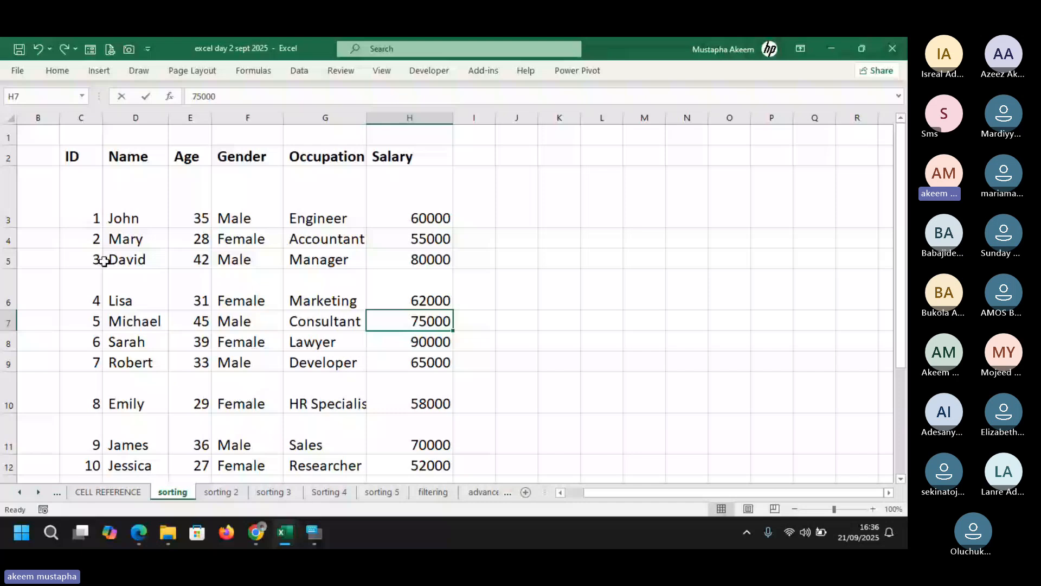
{"action": "key", "text": "ctrl+y"}
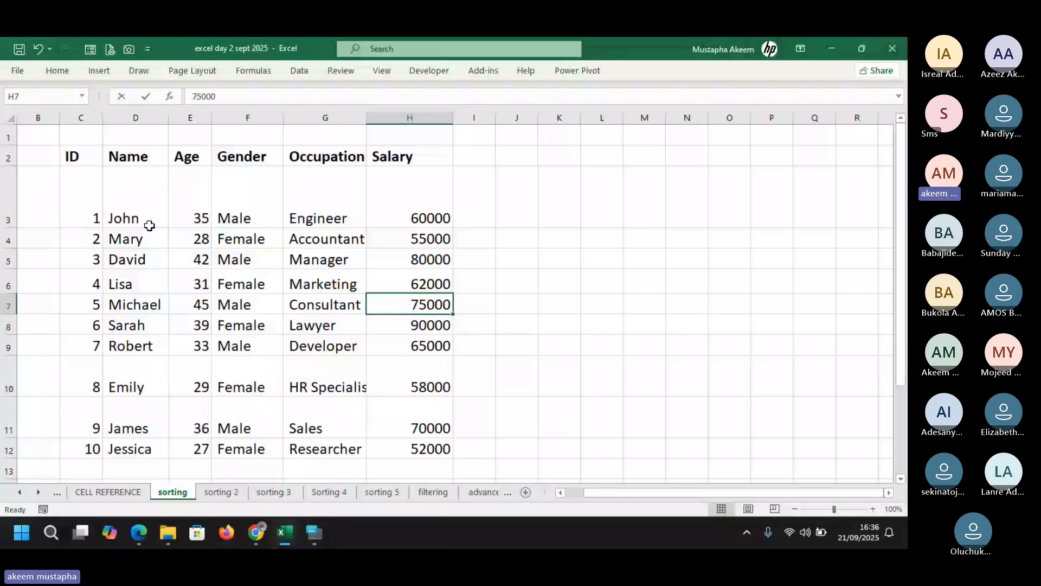
Select the whole table from the ID header in C2 to H12 and look at the available sort and filter commands.
{"action": "left_click", "coordinate": [247, 156]}
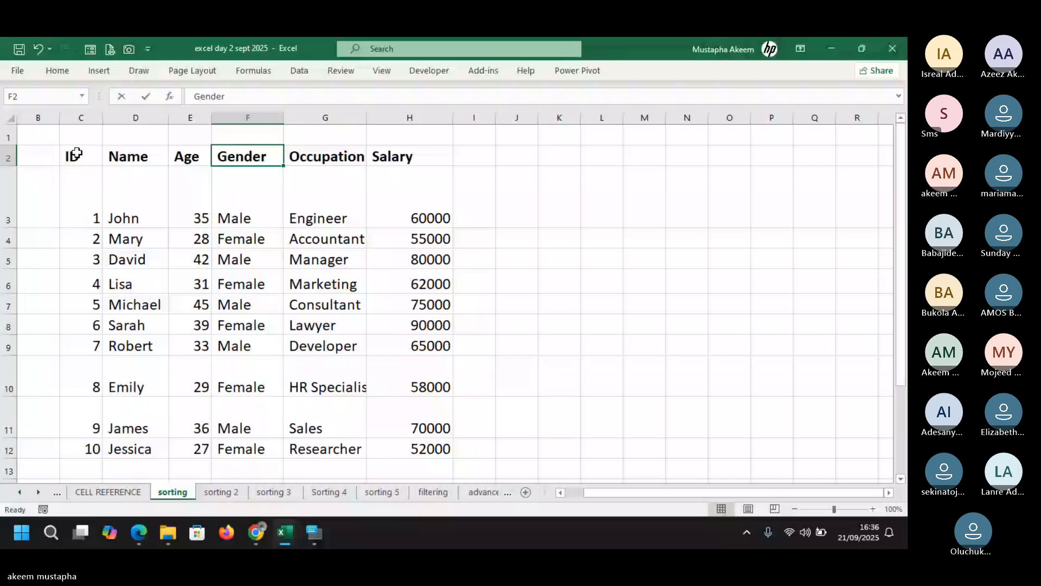
{"action": "left_click", "coordinate": [76, 154]}
{"action": "key", "text": "ctrl+shift+Right"}
{"action": "key", "text": "ctrl+shift+Down"}
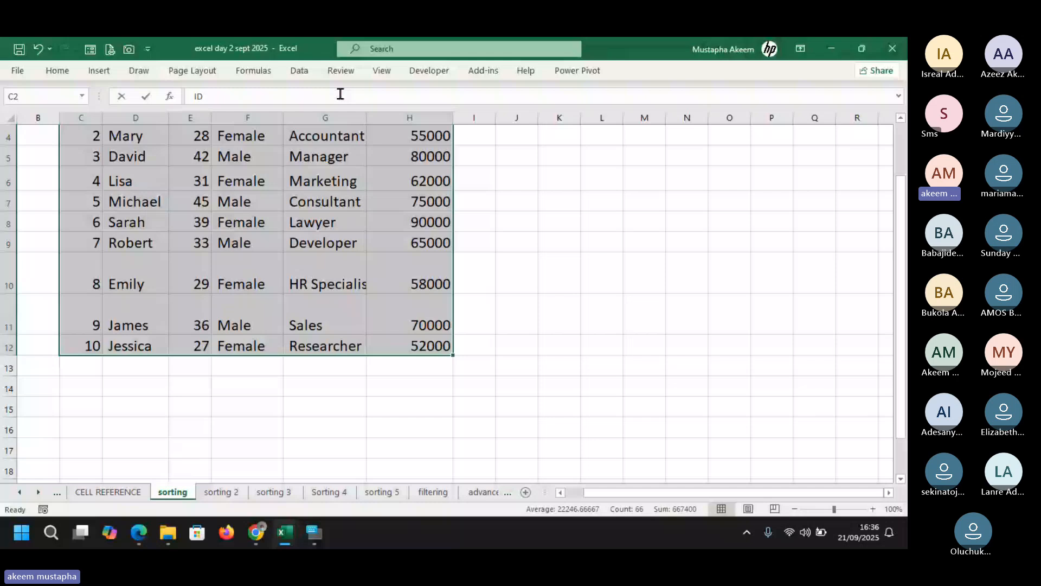
{"action": "left_click", "coordinate": [299, 70]}
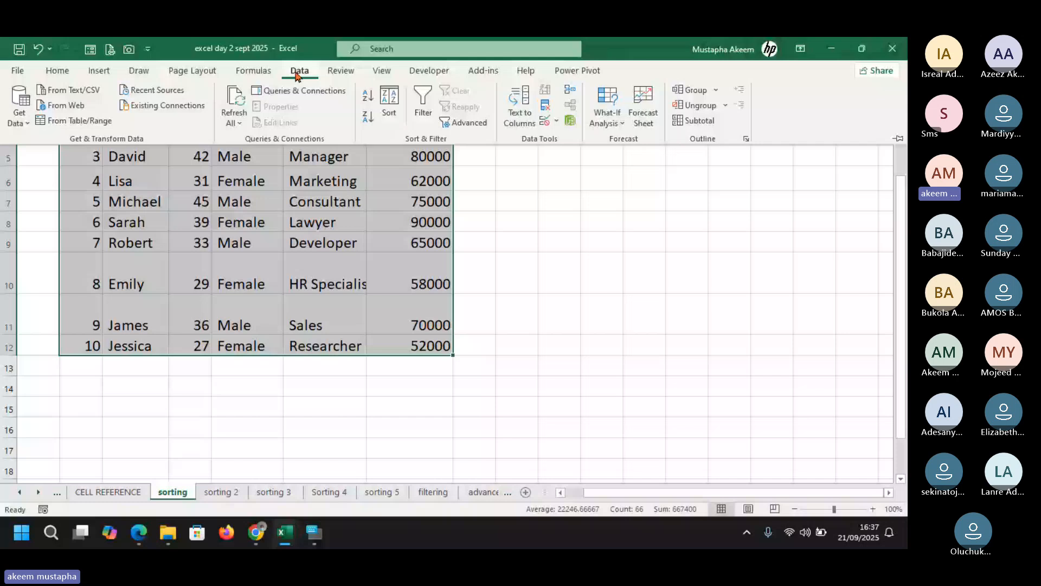
{"action": "left_click", "coordinate": [56, 71]}
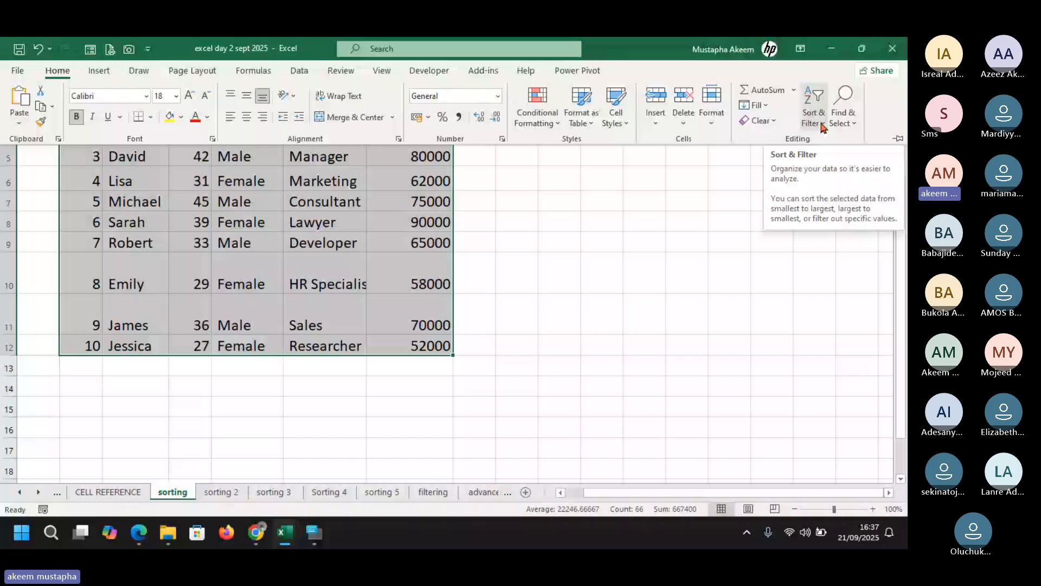
Look at the filter and sort options offered for the salary cell H6.
{"action": "left_click", "coordinate": [427, 188]}
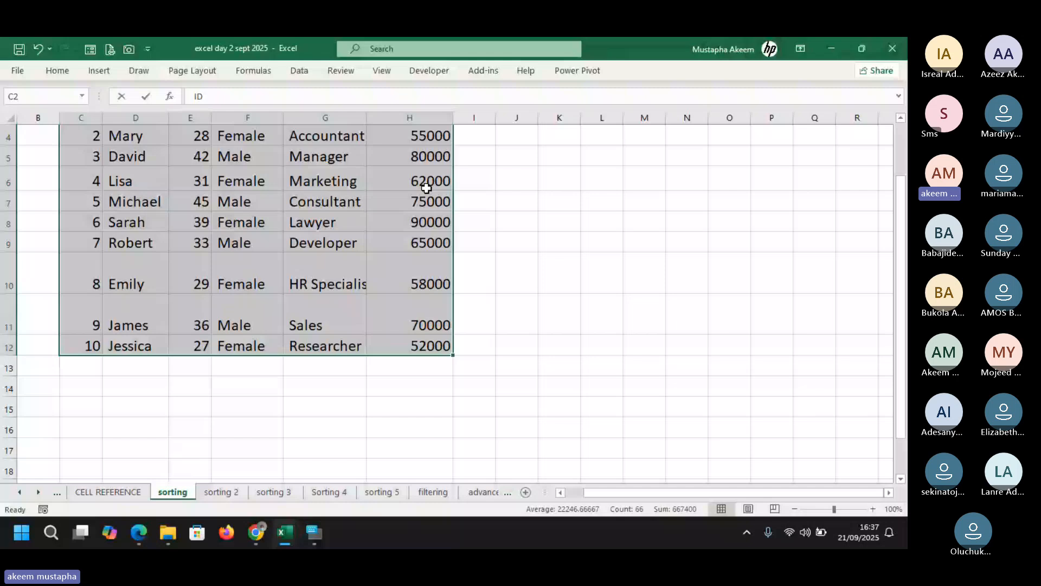
{"action": "right_click", "coordinate": [427, 188]}
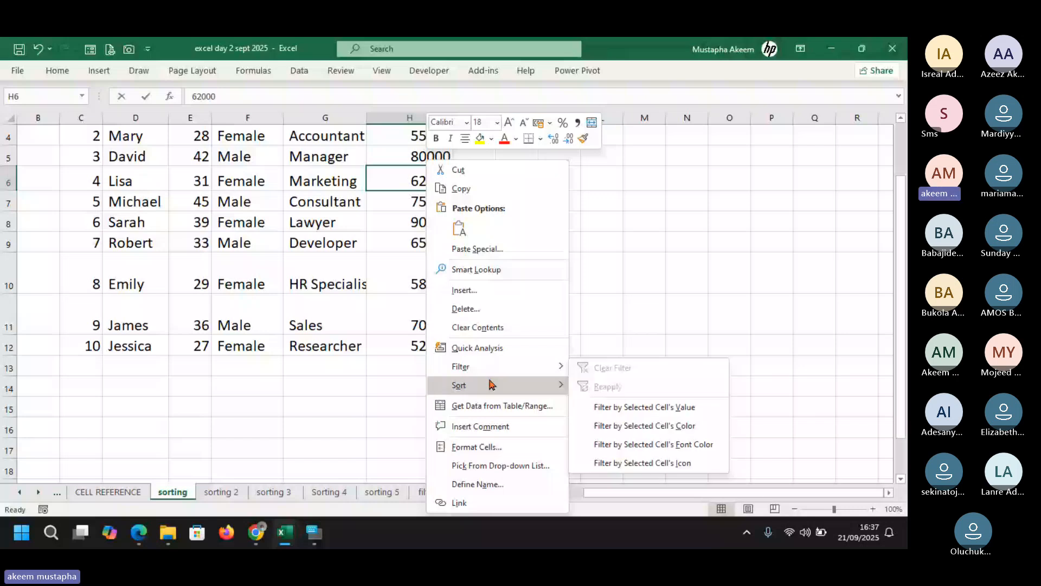
{"action": "mouse_move", "coordinate": [490, 384]}
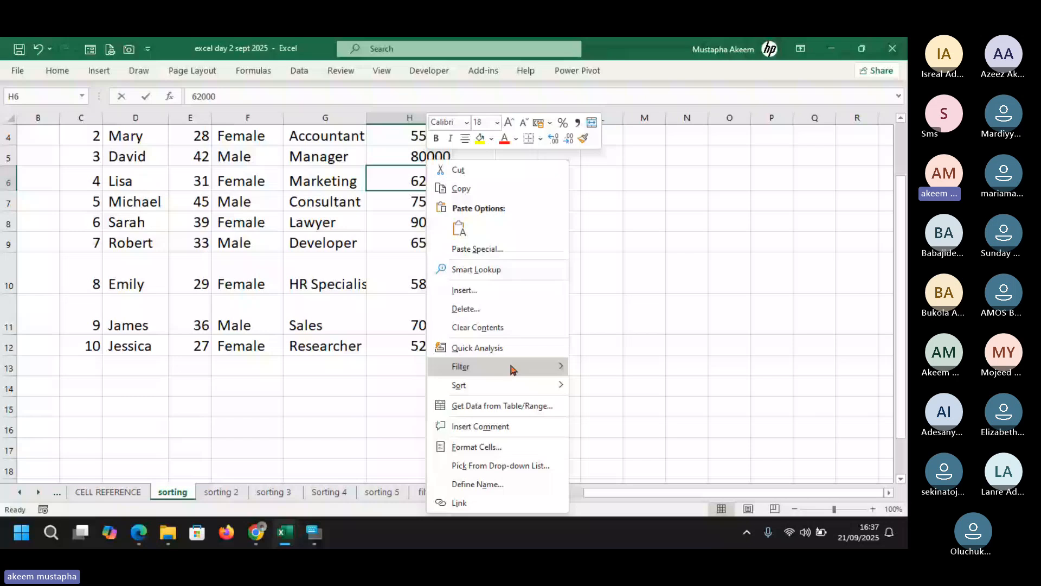
Sort the table by Name from A to Z, starting from D3, and examine the record in row 3.
{"action": "left_click", "coordinate": [123, 235]}
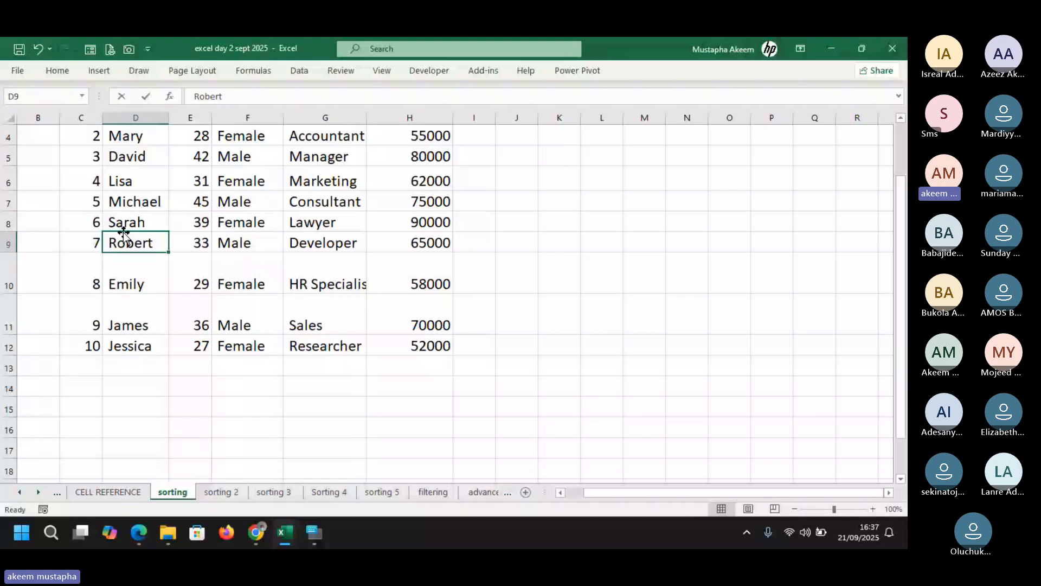
{"action": "scroll", "coordinate": [123, 232], "scroll_direction": "up", "scroll_amount": 1}
{"action": "left_click", "coordinate": [124, 198]}
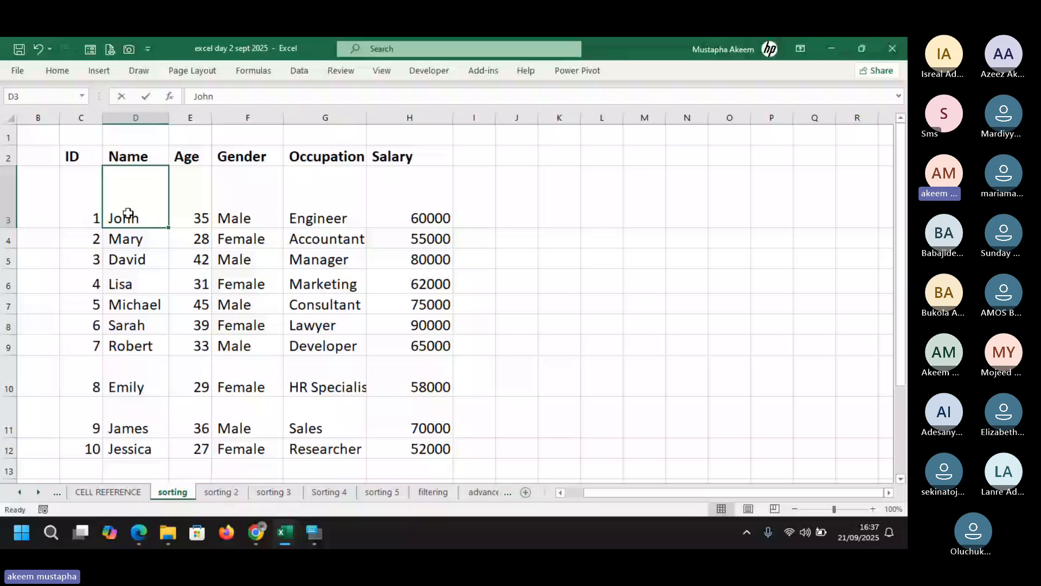
{"action": "key", "text": "alt+a"}
{"action": "key", "text": "s"}
{"action": "key", "text": "a"}
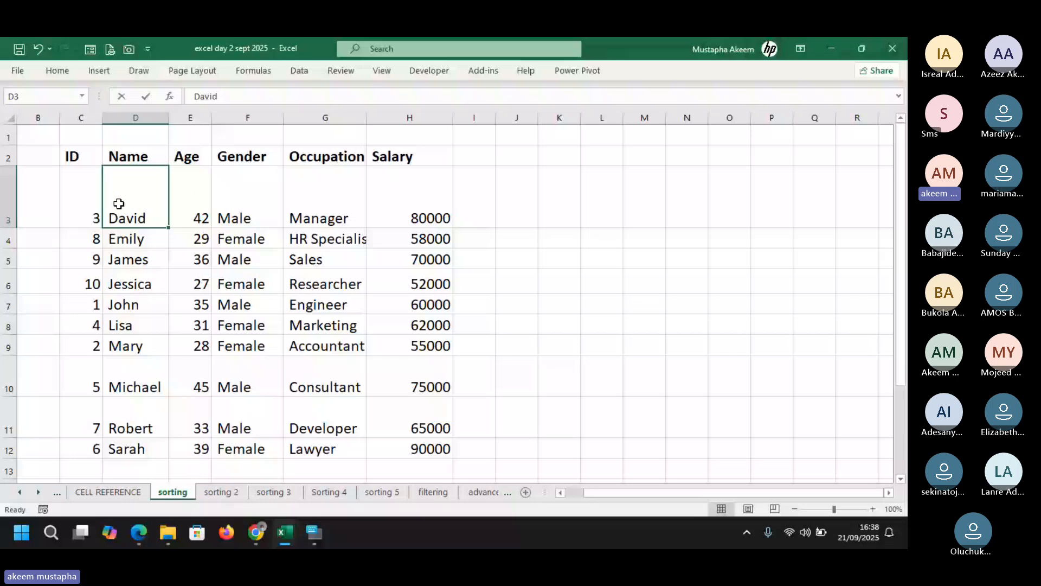
{"action": "left_click", "coordinate": [71, 176]}
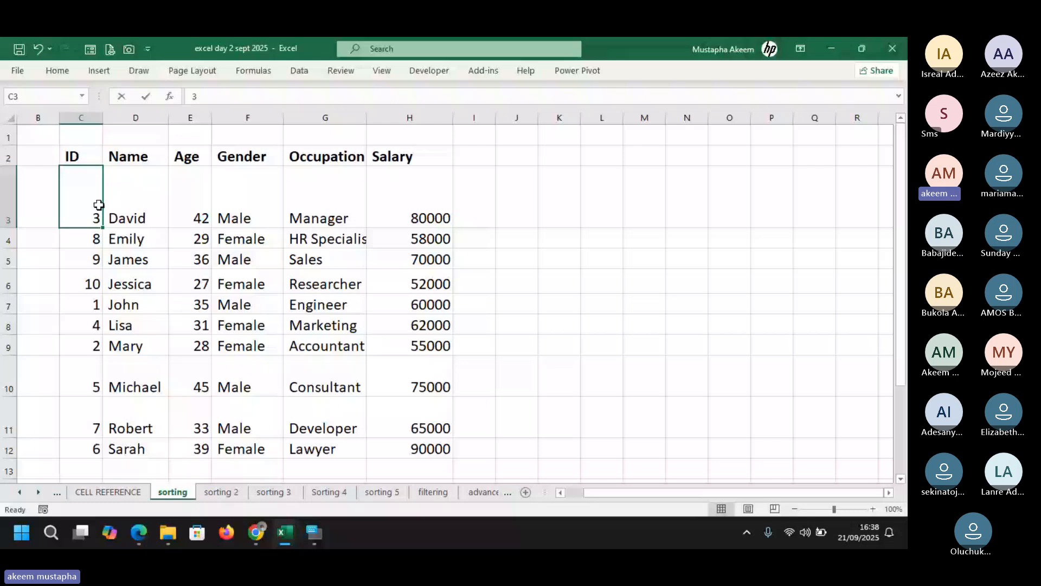
{"action": "left_click", "coordinate": [6, 201]}
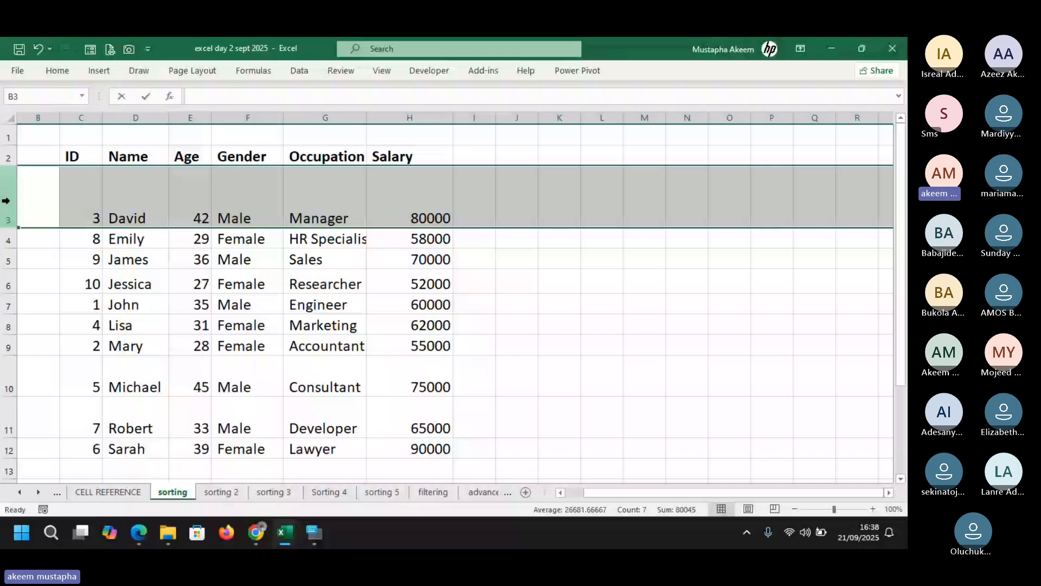
Undo the name sort and select row 5 to examine that record in its original position.
{"action": "key", "text": "ctrl+z"}
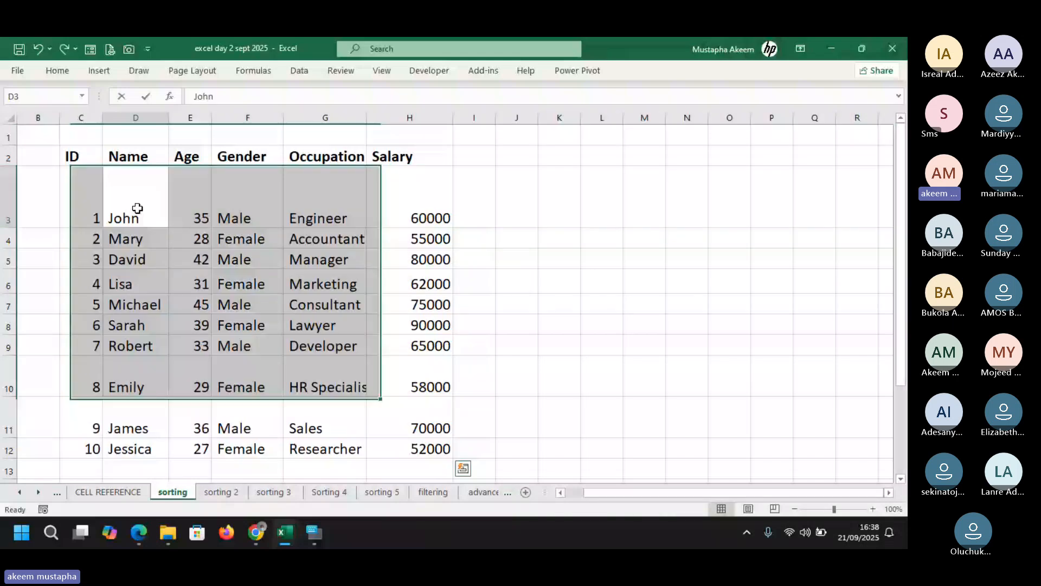
{"action": "left_click", "coordinate": [137, 208]}
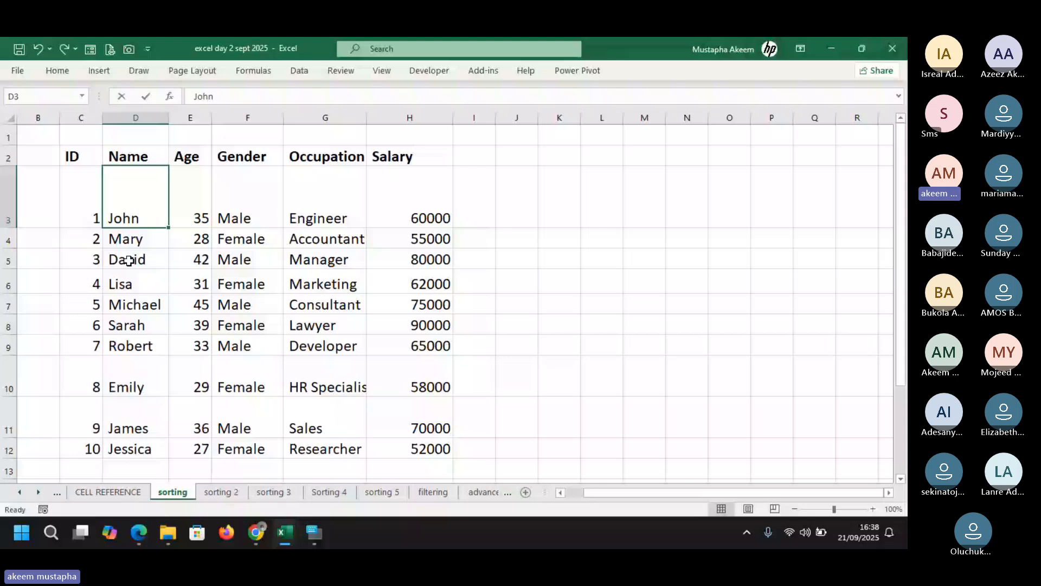
{"action": "left_click", "coordinate": [13, 255]}
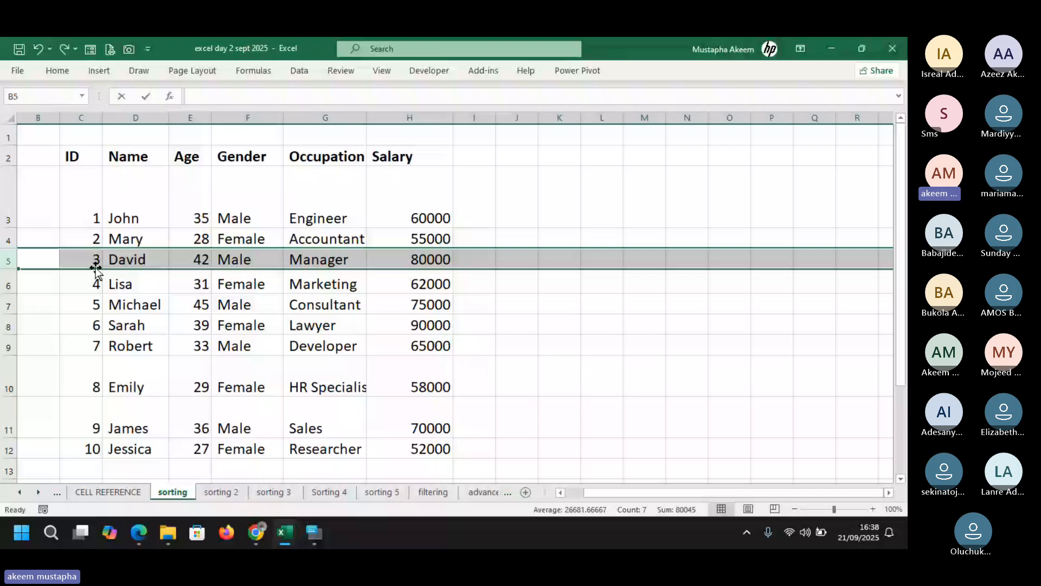
Sort the table by Name from A to Z starting from D5, and select row 3 to check its record.
{"action": "right_click", "coordinate": [139, 260]}
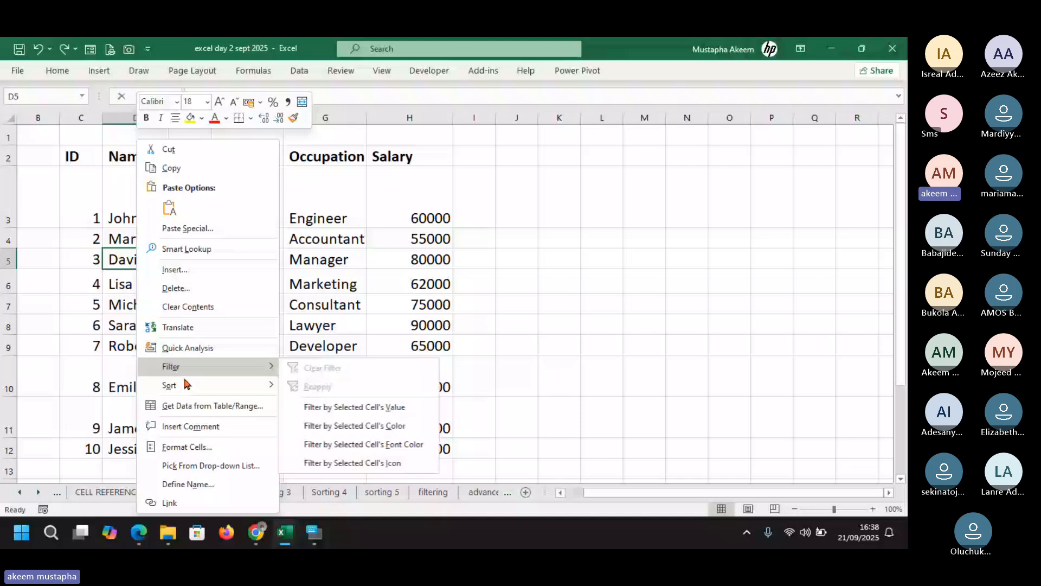
{"action": "mouse_move", "coordinate": [185, 384]}
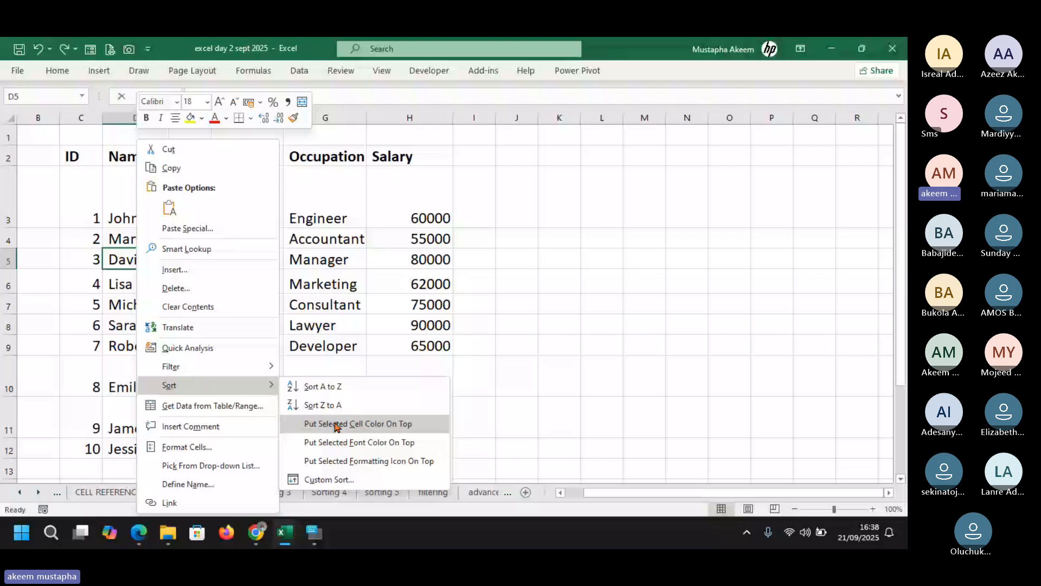
{"action": "left_click", "coordinate": [338, 393]}
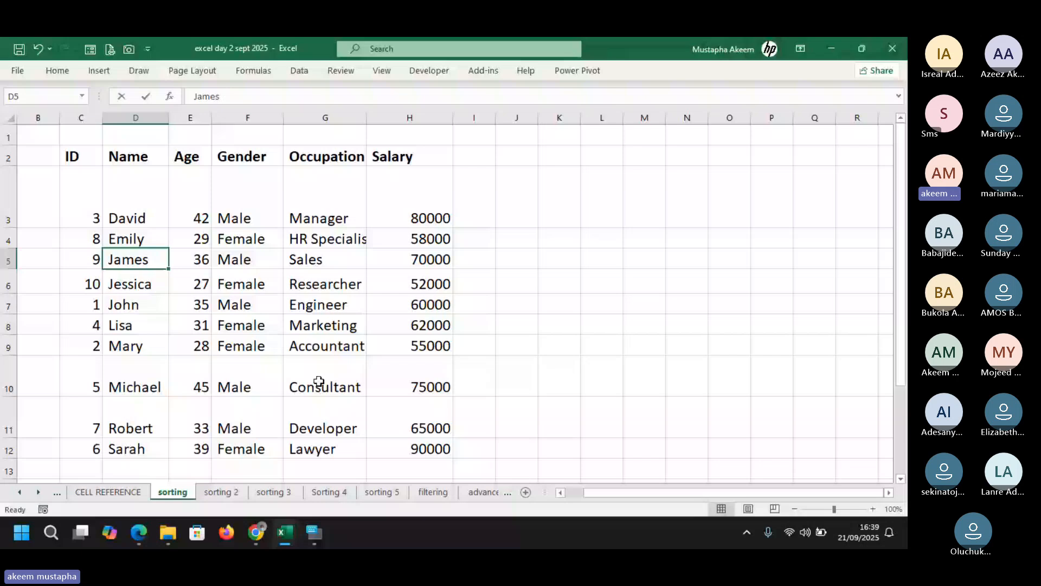
{"action": "left_click", "coordinate": [8, 198]}
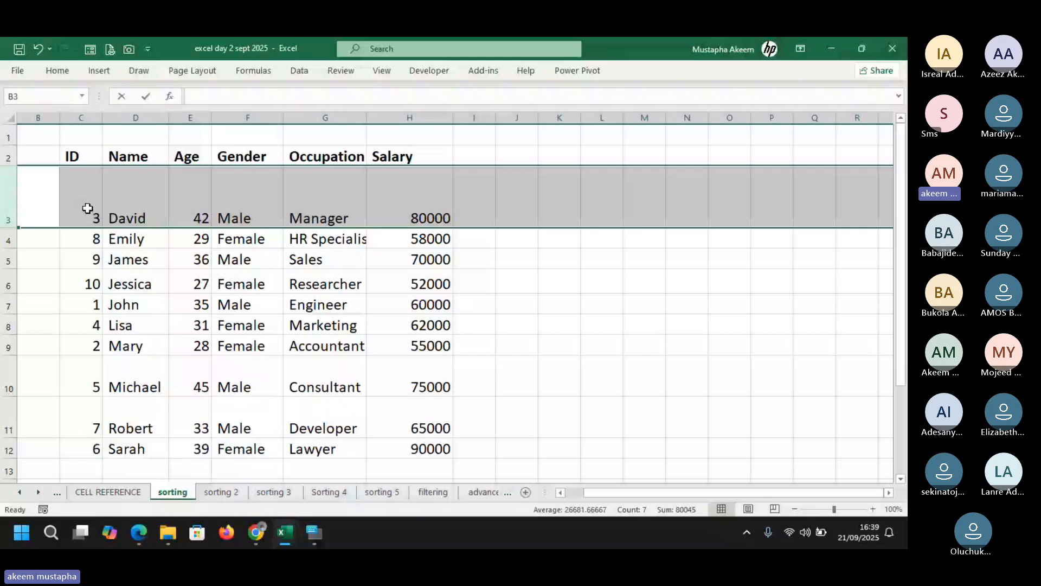
{"action": "left_click", "coordinate": [3, 205]}
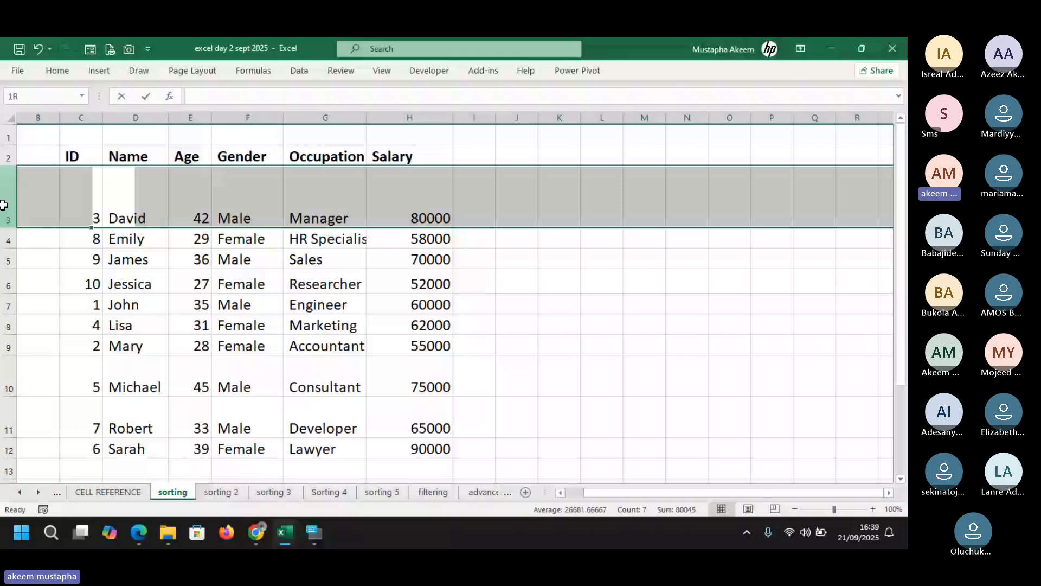
{"action": "left_click", "coordinate": [2, 205]}
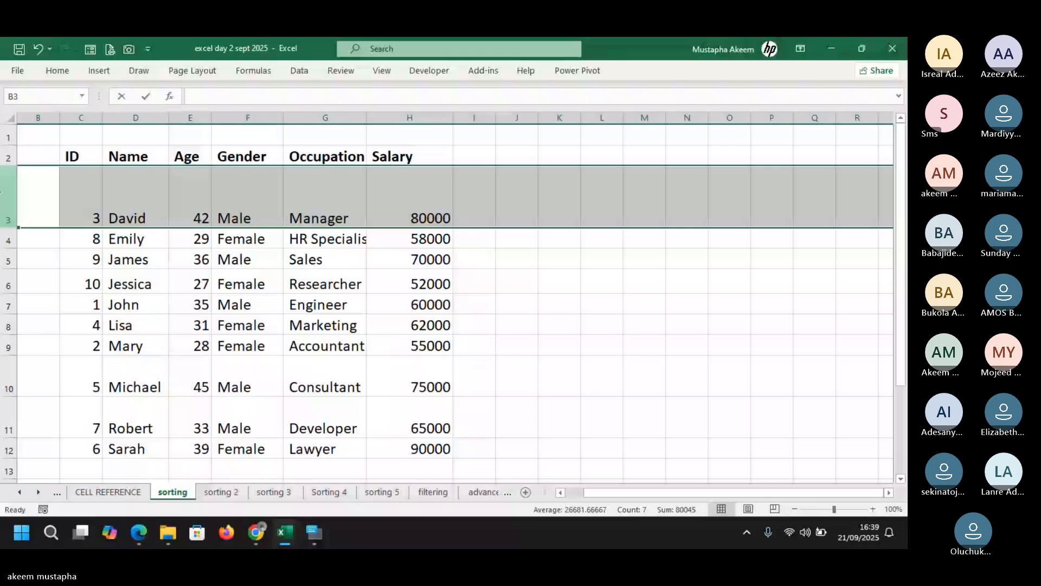
Sort the staff table by Salary from smallest to largest, starting from H4.
{"action": "left_click", "coordinate": [122, 262]}
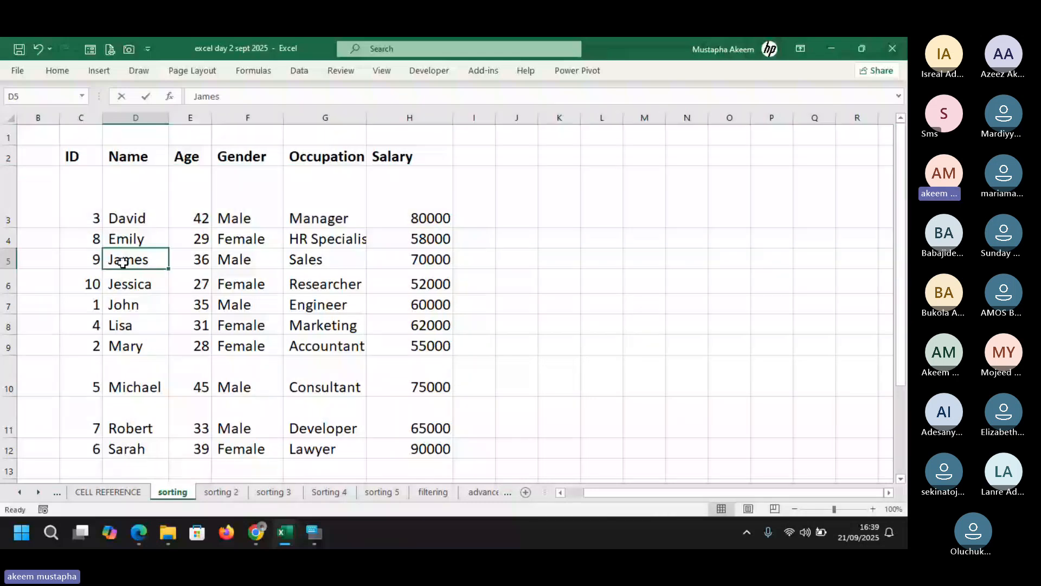
{"action": "left_click", "coordinate": [196, 257]}
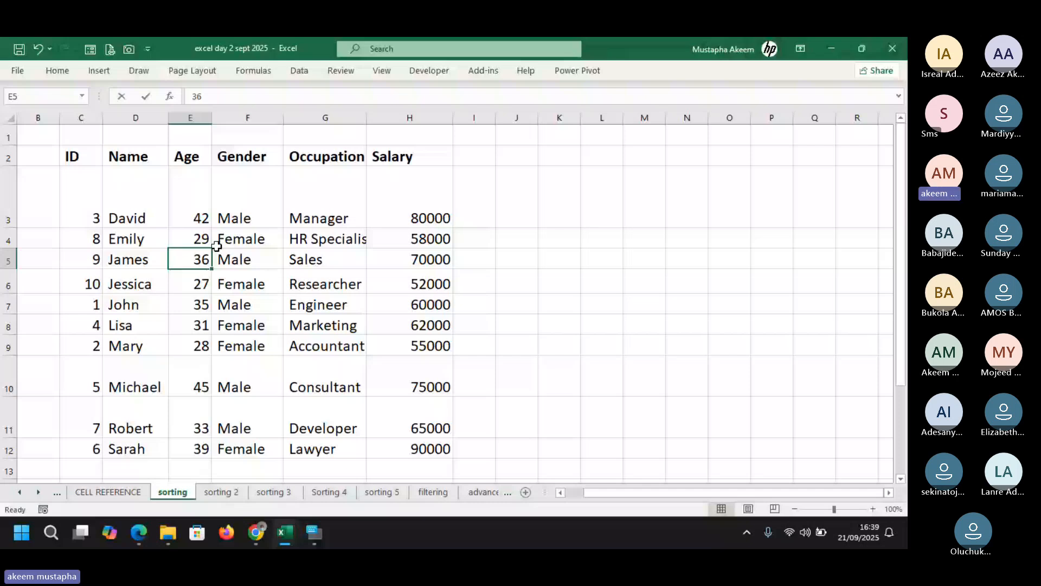
{"action": "right_click", "coordinate": [421, 239]}
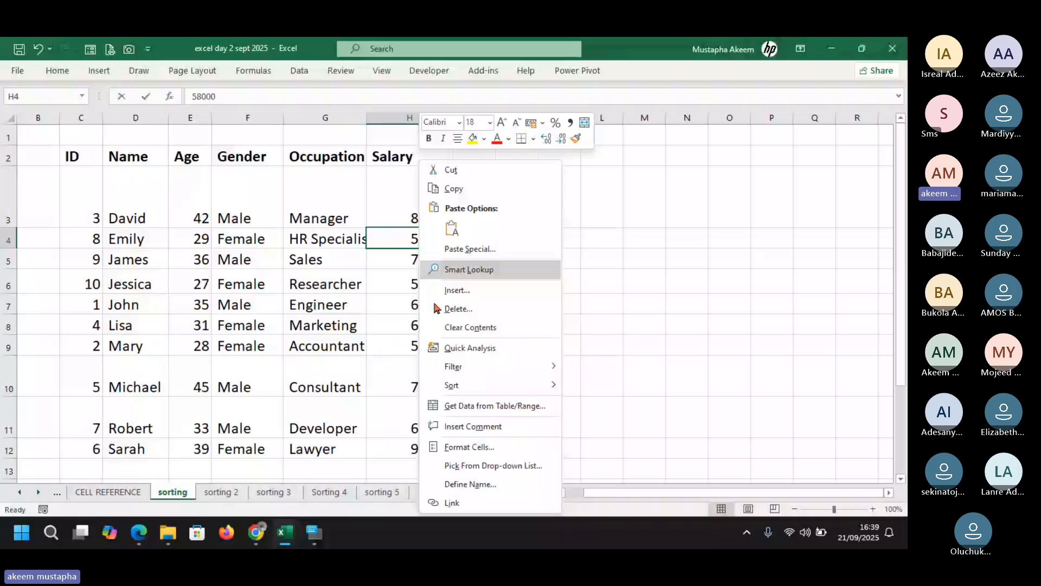
{"action": "mouse_move", "coordinate": [475, 391]}
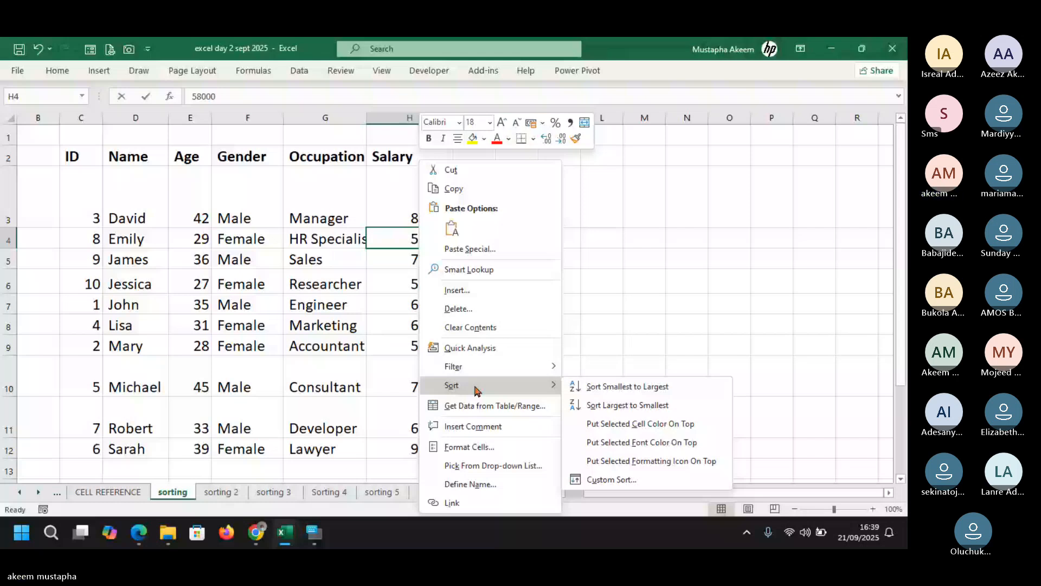
{"action": "left_click", "coordinate": [628, 387]}
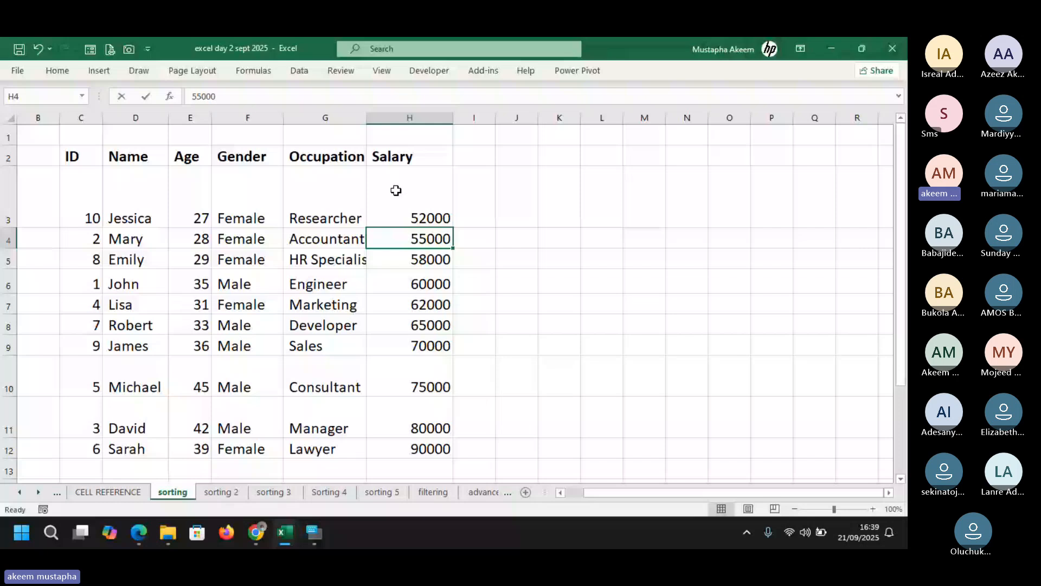
Select the Salary values H3:H12 to check their order, ending on the last salary in H12.
{"action": "left_click_drag", "start_coordinate": [396, 191], "coordinate": [417, 414]}
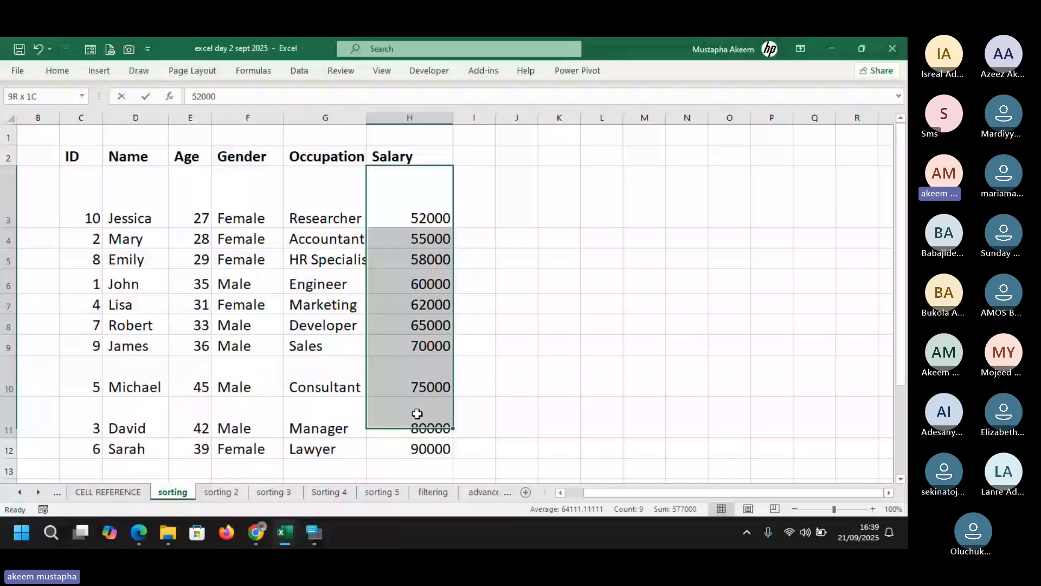
{"action": "left_click_drag", "start_coordinate": [417, 414], "coordinate": [415, 444]}
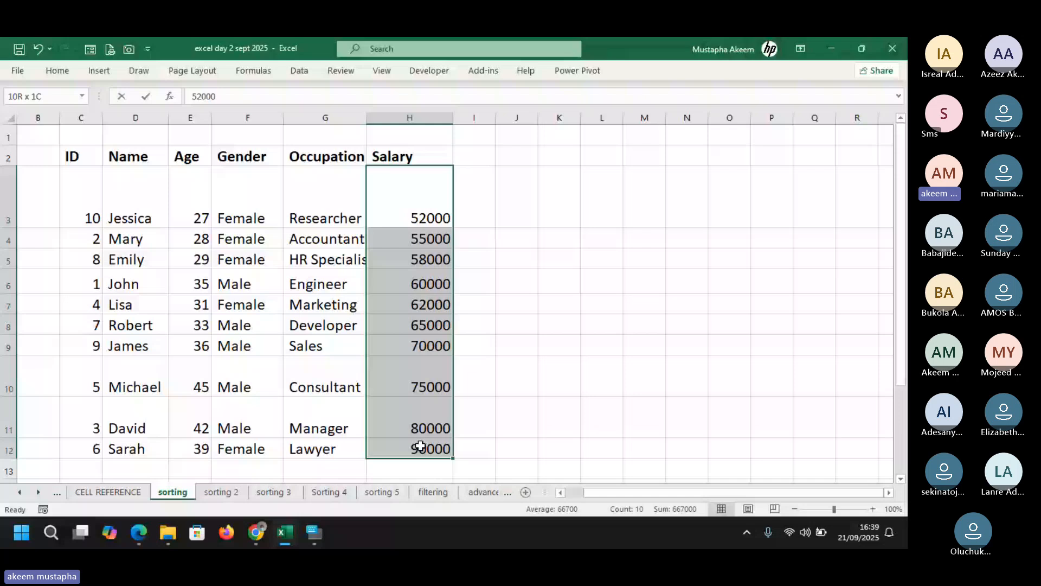
{"action": "left_click_drag", "start_coordinate": [420, 444], "coordinate": [422, 447]}
{"action": "left_click", "coordinate": [443, 455]}
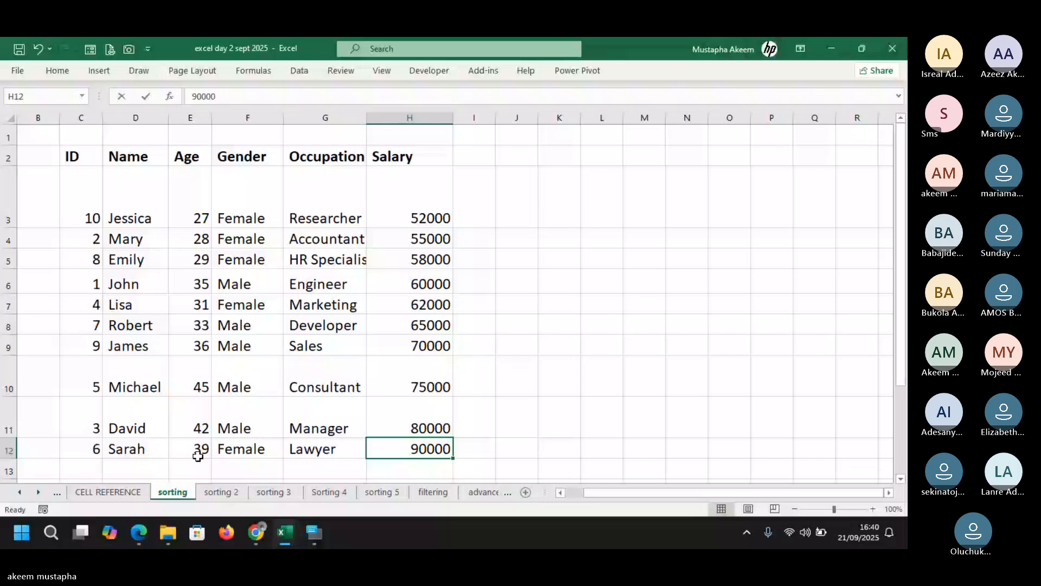
Select the Gender values F3:F12 on the sorting sheet and start a custom sort with the selection expanded to the adjacent data.
{"action": "left_click", "coordinate": [222, 491]}
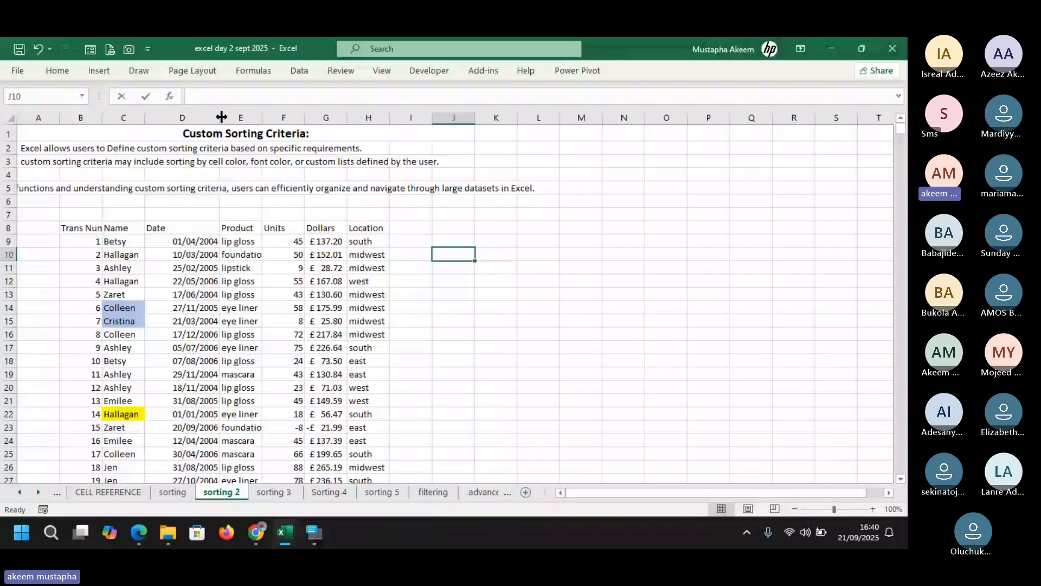
{"action": "left_click", "coordinate": [171, 492]}
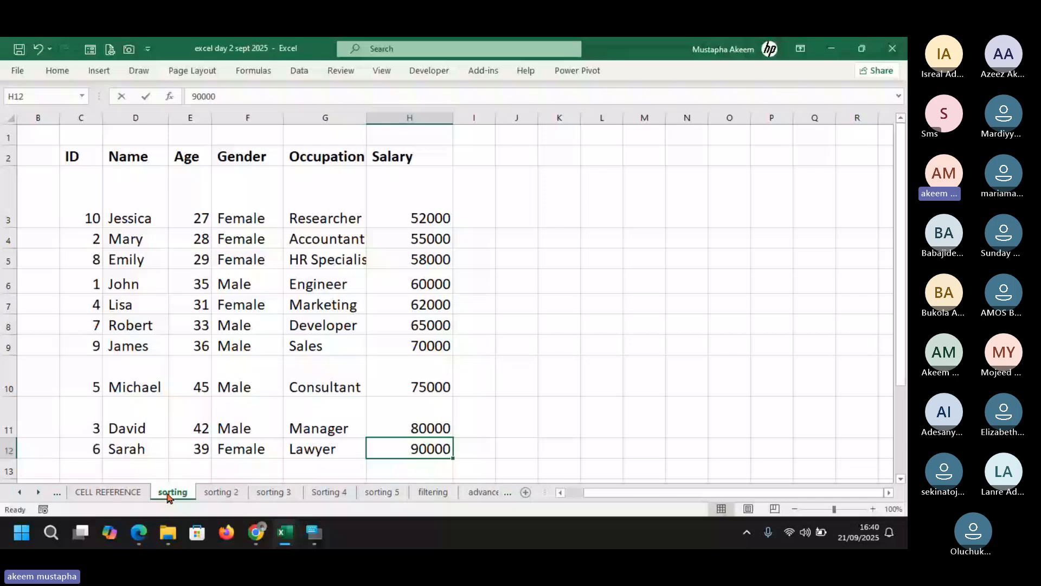
{"action": "left_click", "coordinate": [247, 211]}
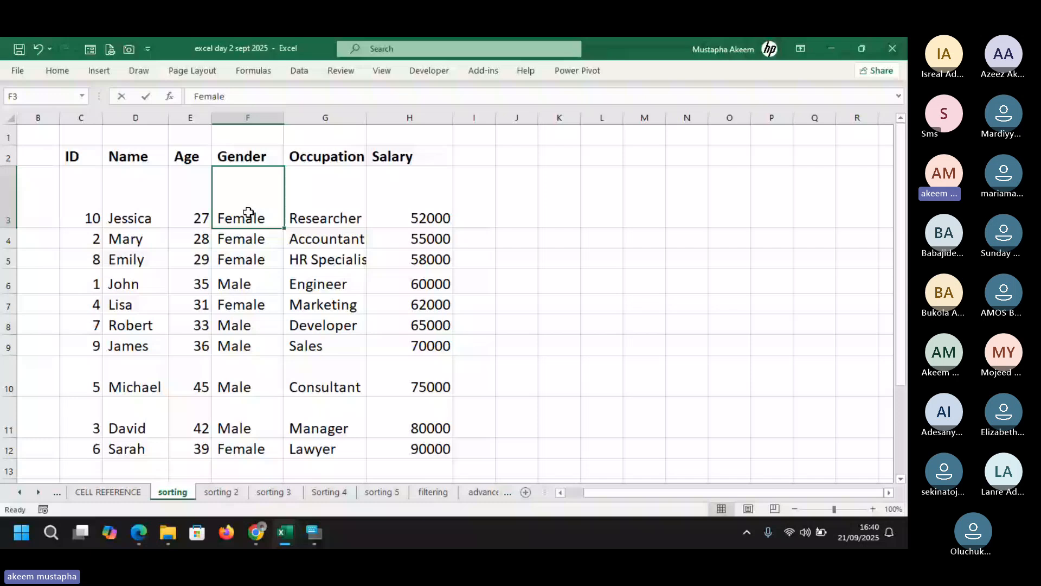
{"action": "left_click_drag", "start_coordinate": [248, 211], "coordinate": [234, 451]}
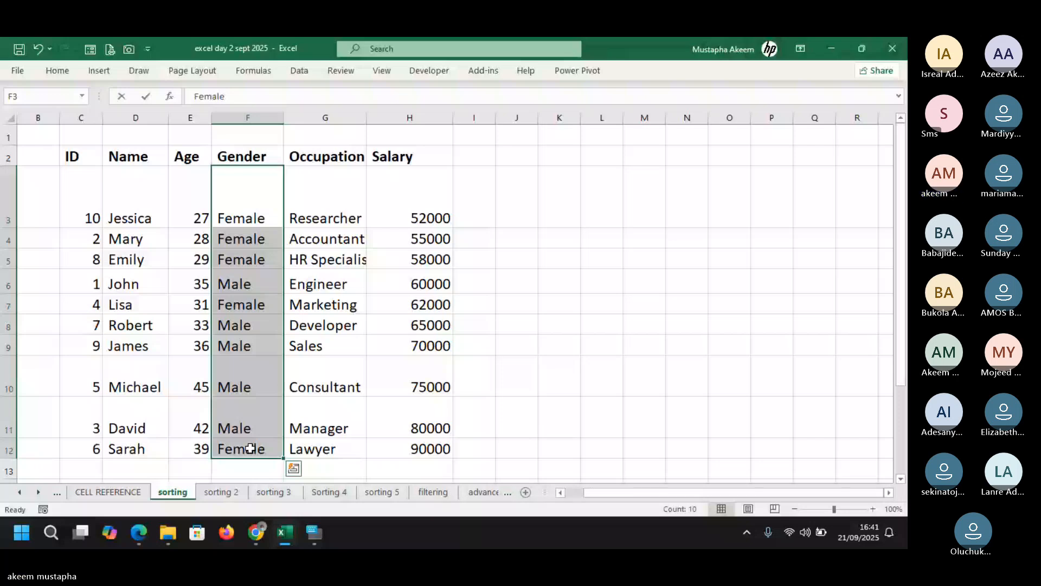
{"action": "right_click", "coordinate": [258, 371]}
{"action": "mouse_move", "coordinate": [399, 391]}
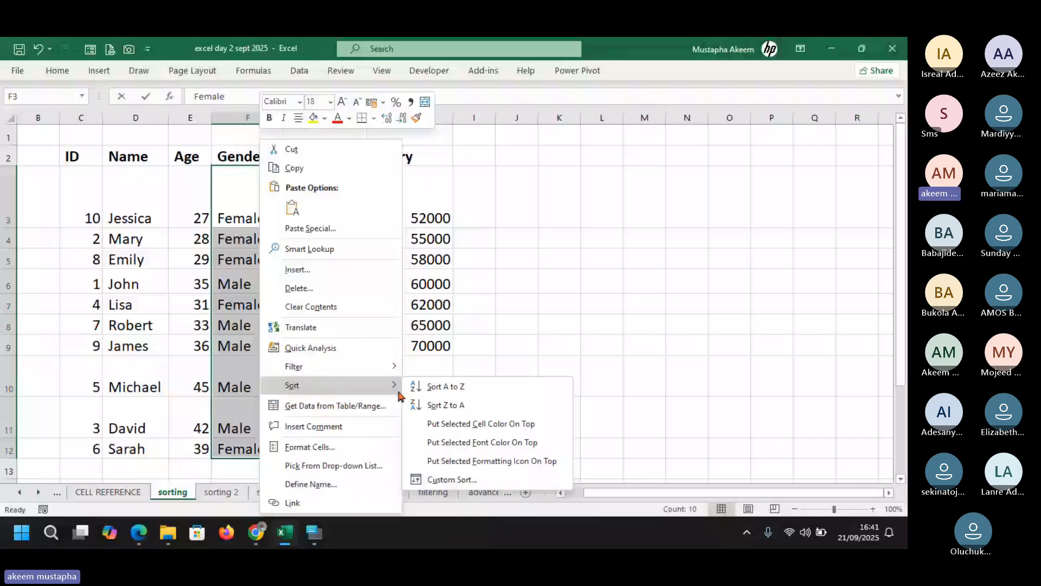
{"action": "left_click", "coordinate": [454, 480]}
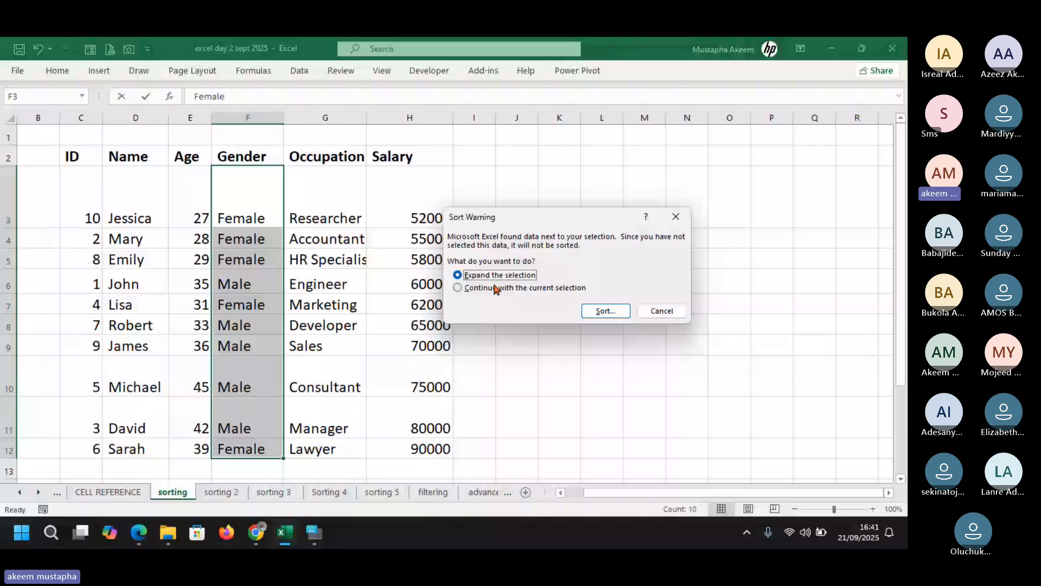
{"action": "left_click", "coordinate": [599, 313]}
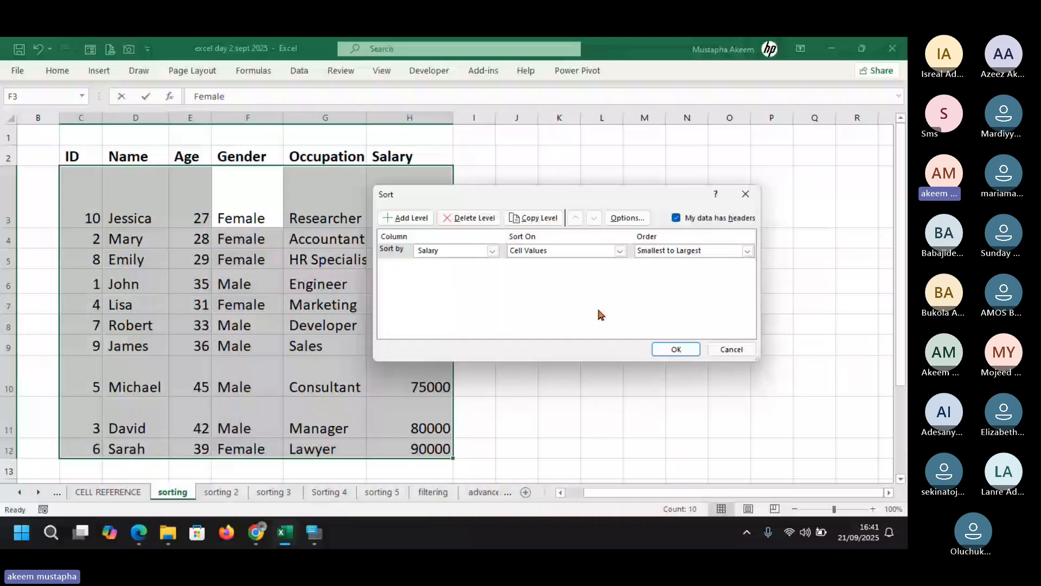
Sort the table by Gender from A to Z, with a second level by Name from A to Z.
{"action": "left_click", "coordinate": [492, 251]}
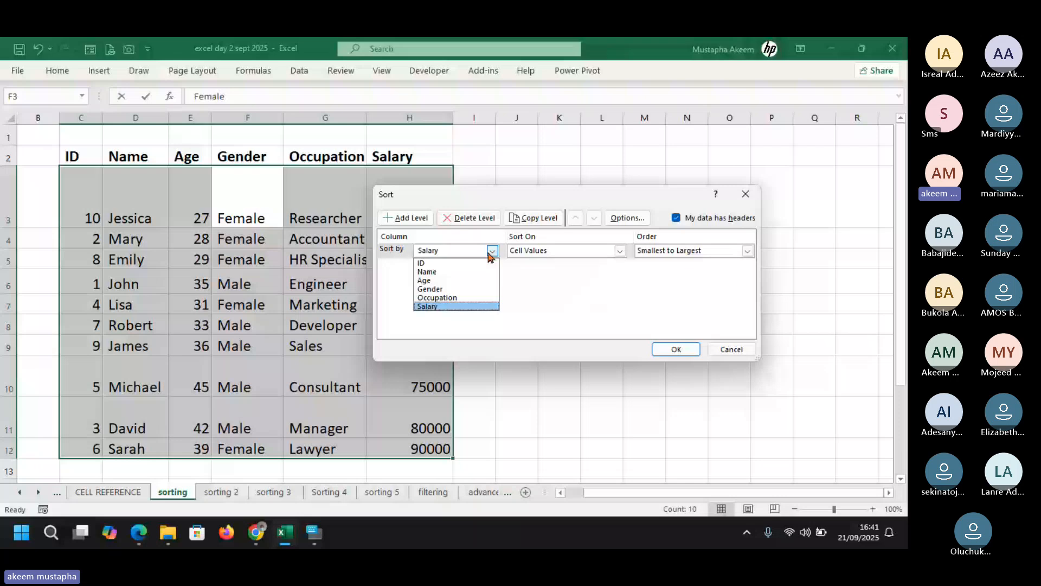
{"action": "left_click", "coordinate": [445, 251]}
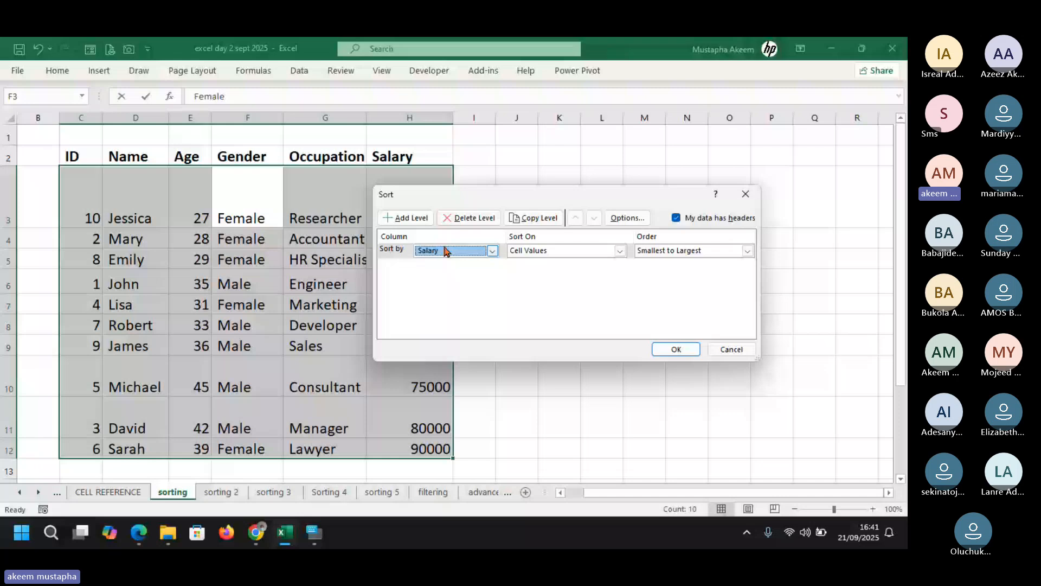
{"action": "left_click", "coordinate": [444, 250]}
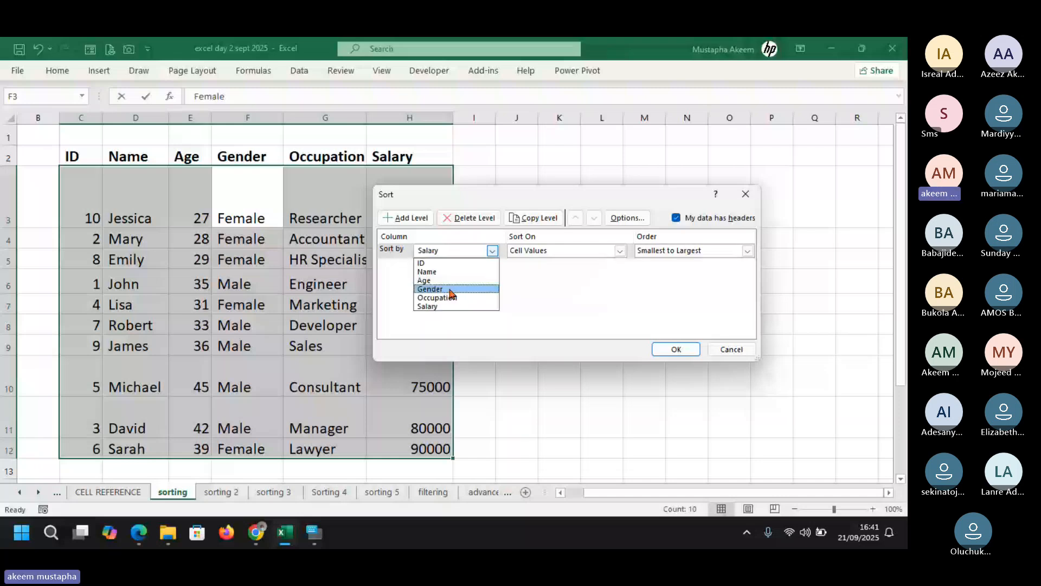
{"action": "left_click", "coordinate": [450, 290]}
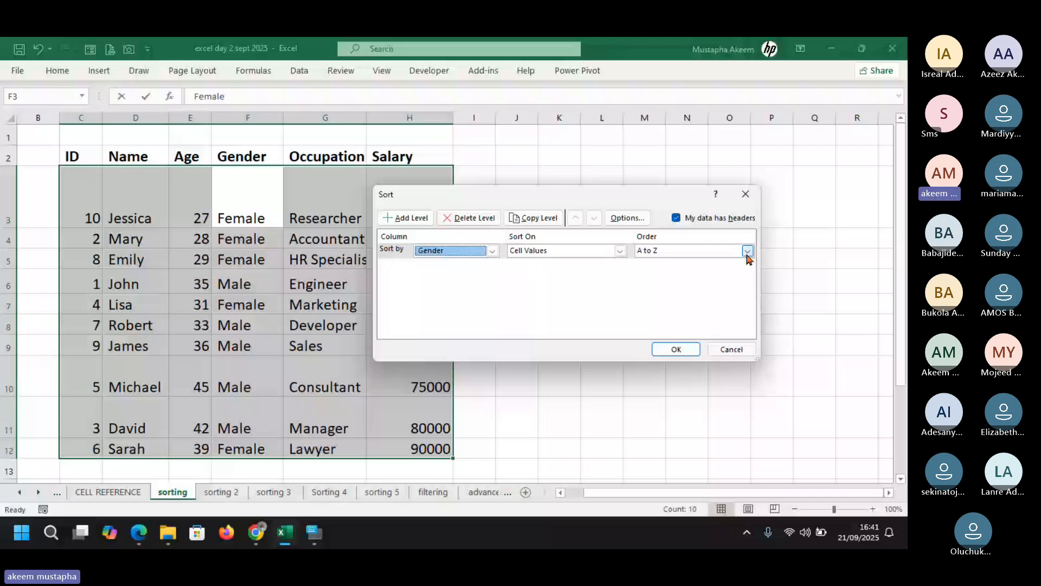
{"action": "left_click", "coordinate": [406, 217]}
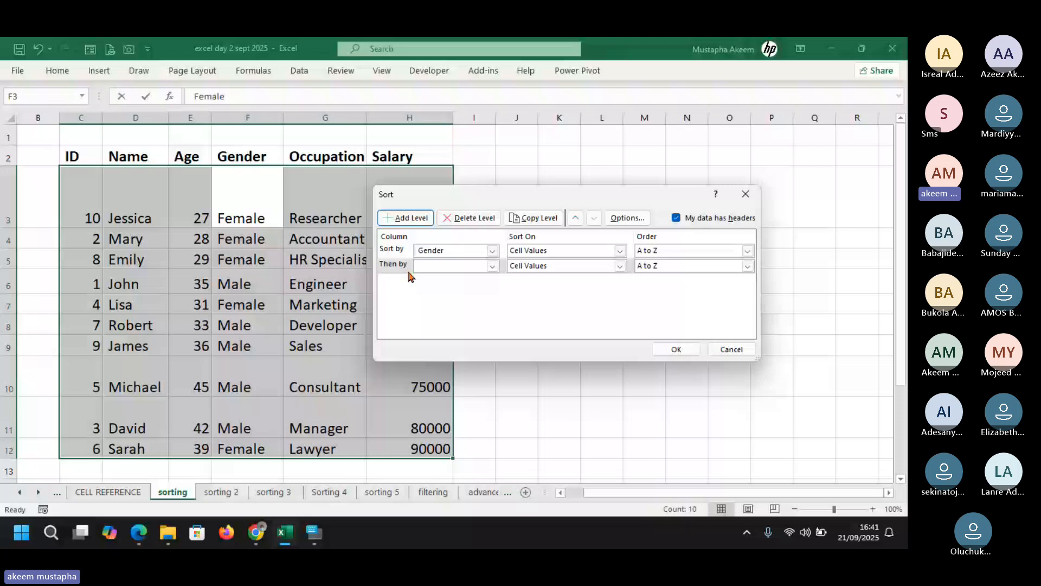
{"action": "left_click", "coordinate": [428, 265]}
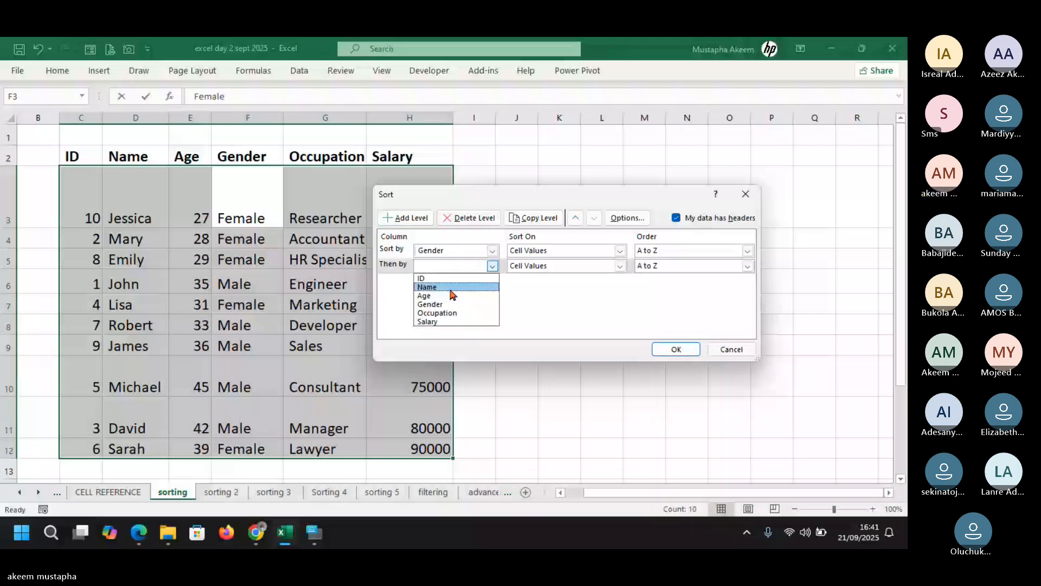
{"action": "left_click", "coordinate": [452, 294]}
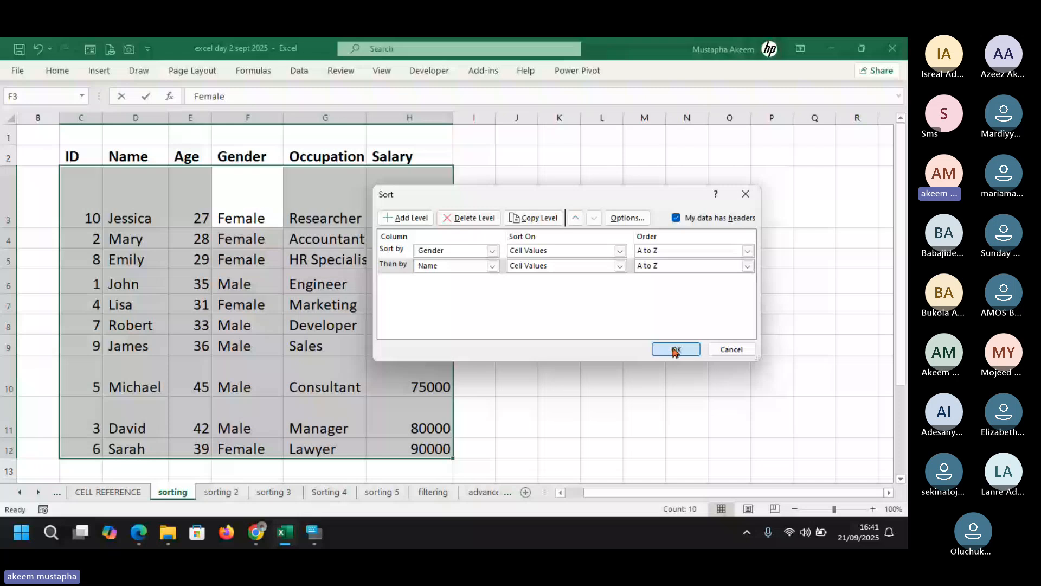
{"action": "left_click", "coordinate": [675, 349]}
Examine how the names are ordered within the Female group and within the Male group.
{"action": "left_click_drag", "start_coordinate": [241, 217], "coordinate": [239, 297]}
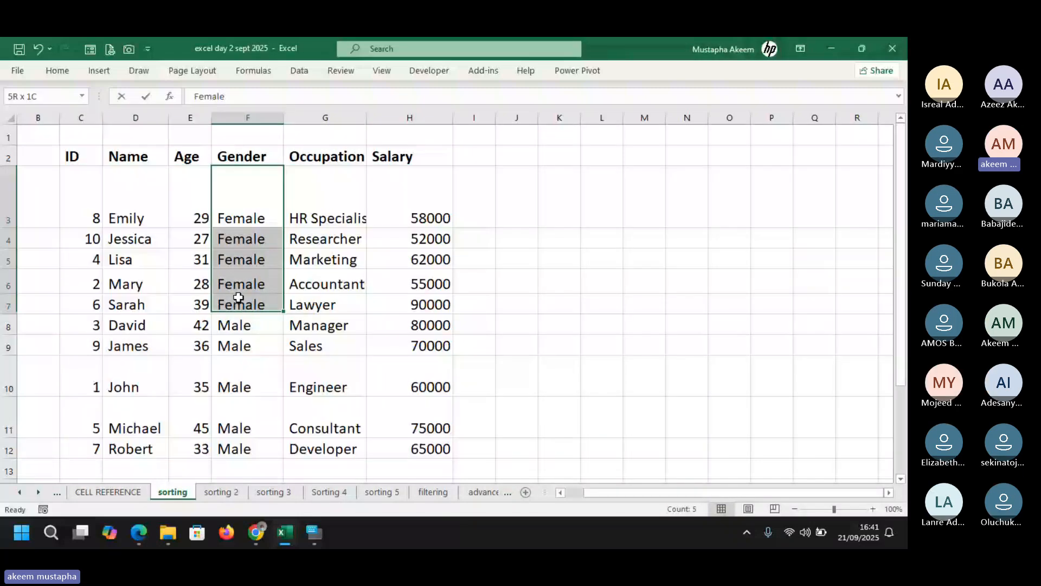
{"action": "left_click_drag", "start_coordinate": [133, 218], "coordinate": [130, 305]}
{"action": "left_click", "coordinate": [244, 325]}
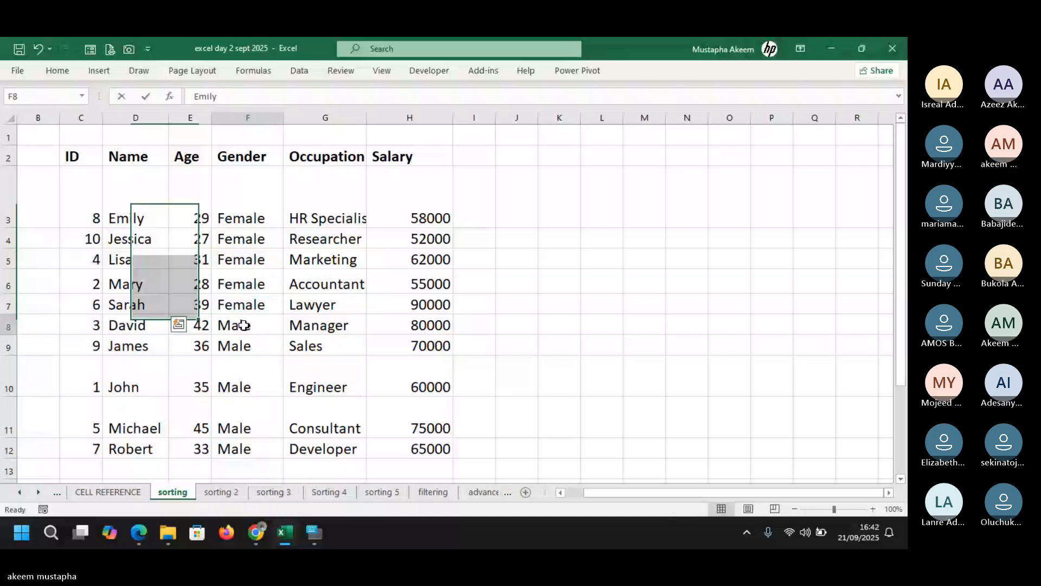
{"action": "left_click_drag", "start_coordinate": [130, 325], "coordinate": [128, 431]}
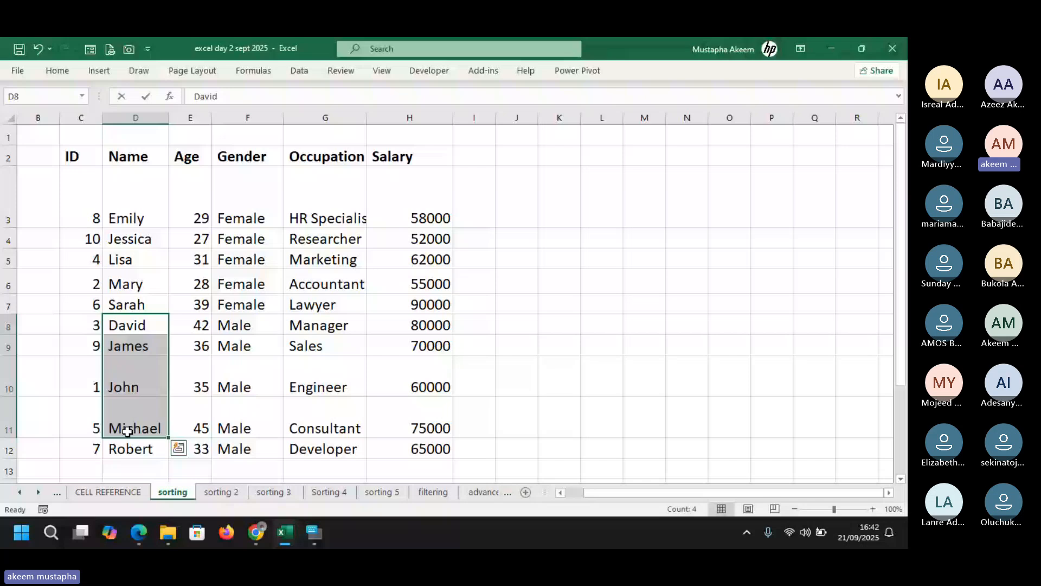
Go to the sorting 2 sheet, fit column E to its product names and widen the Name column C.
{"action": "key", "text": "ctrl+Page_Down"}
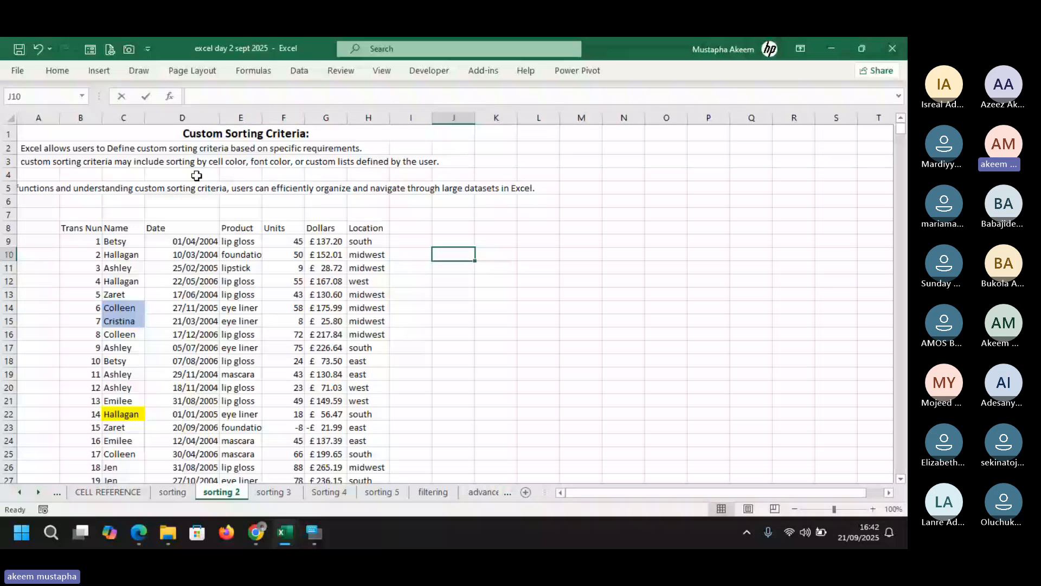
{"action": "double_click", "coordinate": [262, 118]}
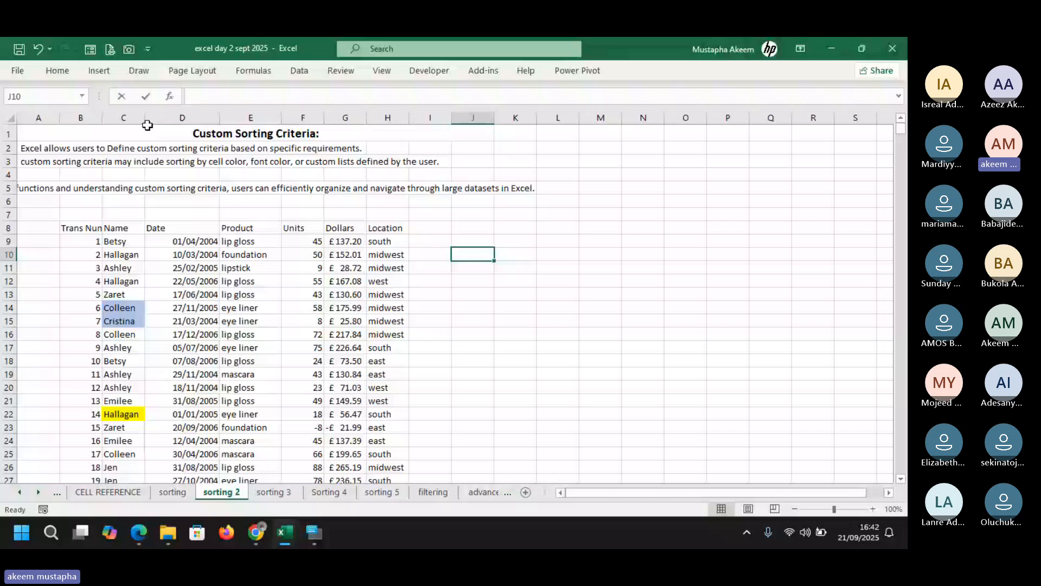
{"action": "left_click_drag", "start_coordinate": [145, 118], "coordinate": [163, 118]}
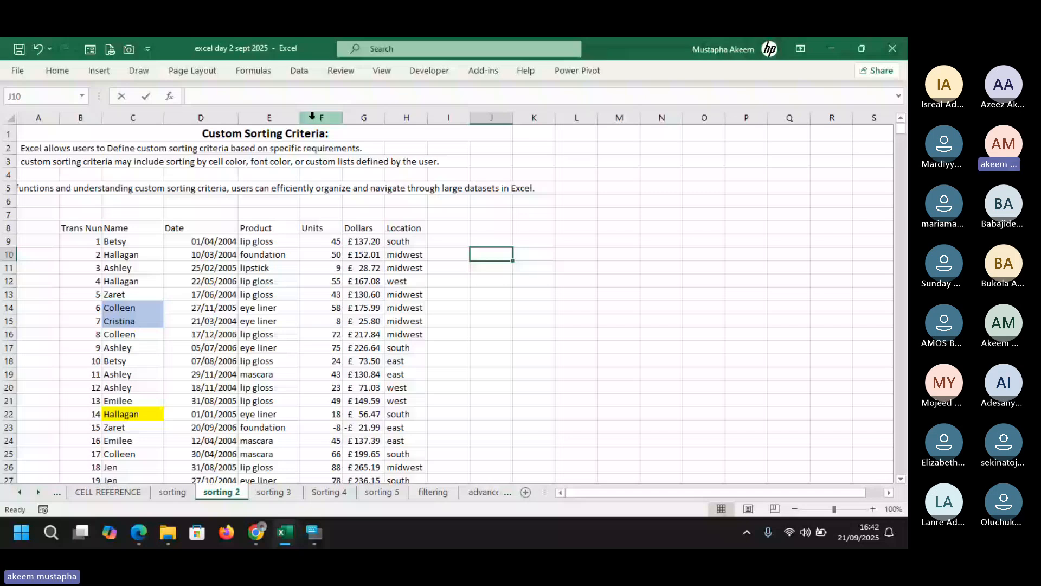
List the sort criteria name, product and location in cells J8 to J10 beside the transaction table.
{"action": "double_click", "coordinate": [495, 227]}
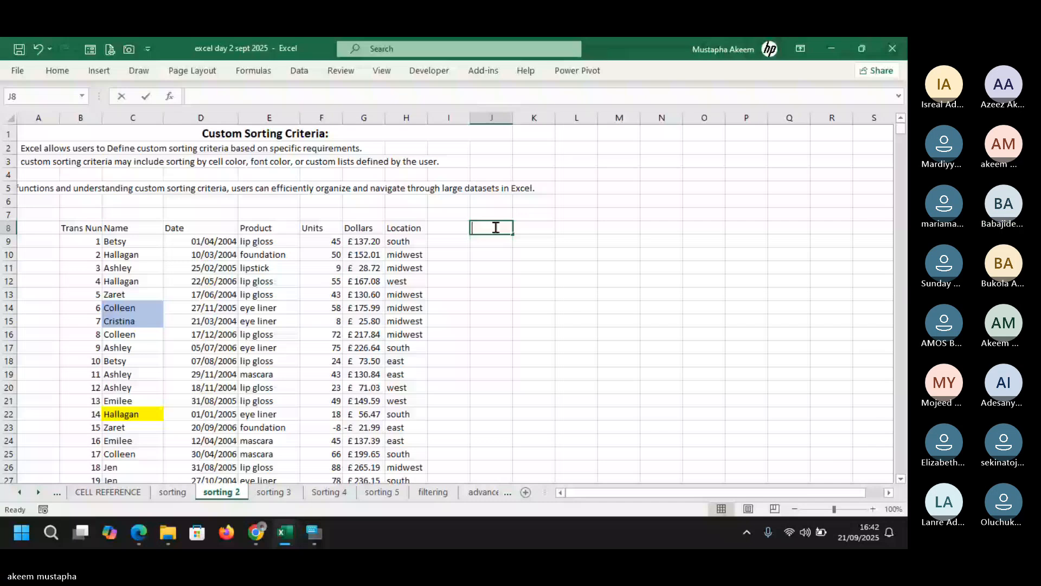
{"action": "type", "text": "name"}
{"action": "key", "text": "Return"}
{"action": "type", "text": "prod"}
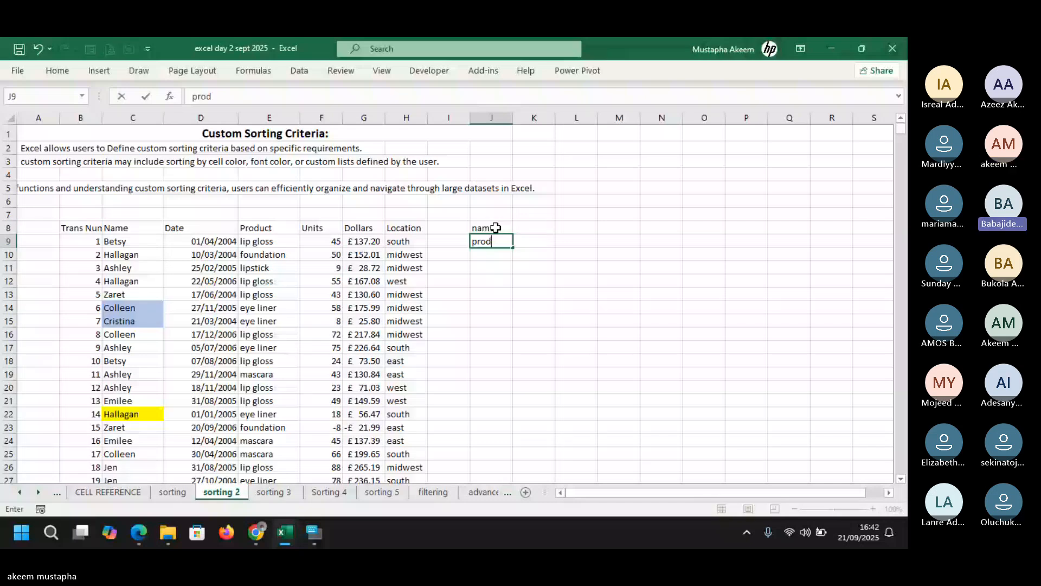
{"action": "type", "text": "uct"}
{"action": "key", "text": "Return"}
{"action": "type", "text": "lo"}
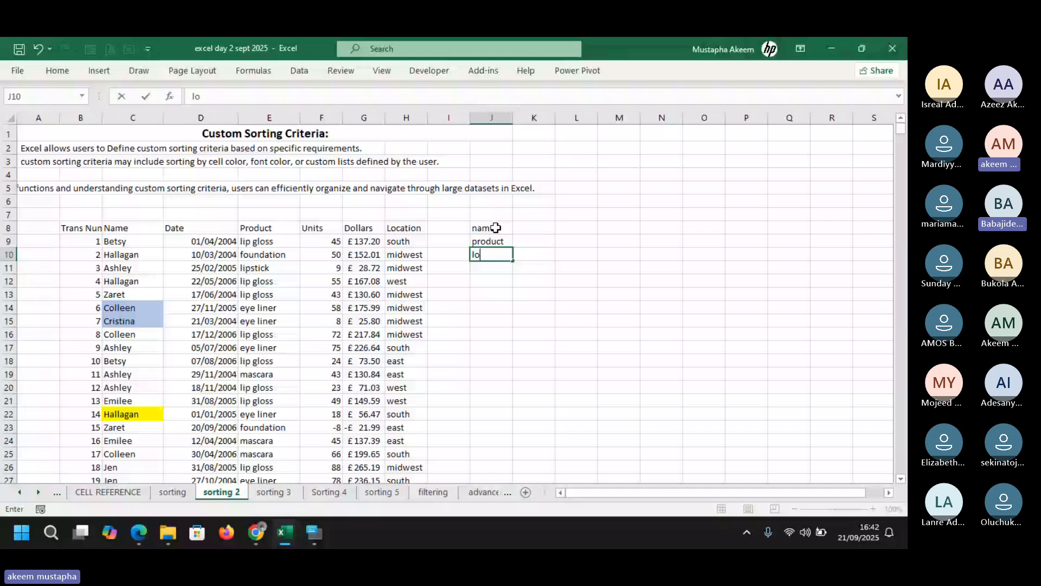
{"action": "type", "text": "catio"}
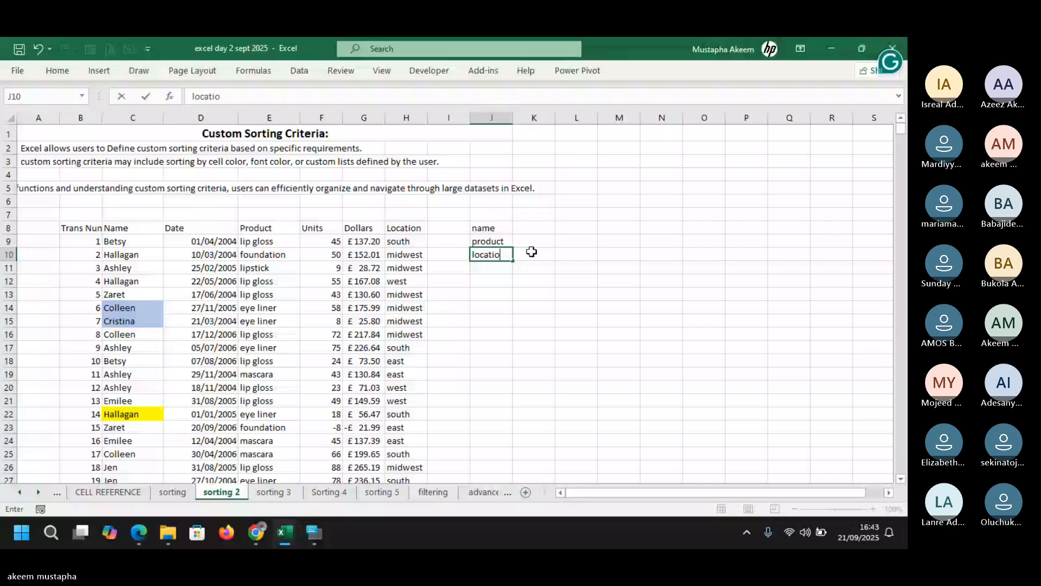
{"action": "type", "text": "n"}
{"action": "left_click", "coordinate": [536, 275]}
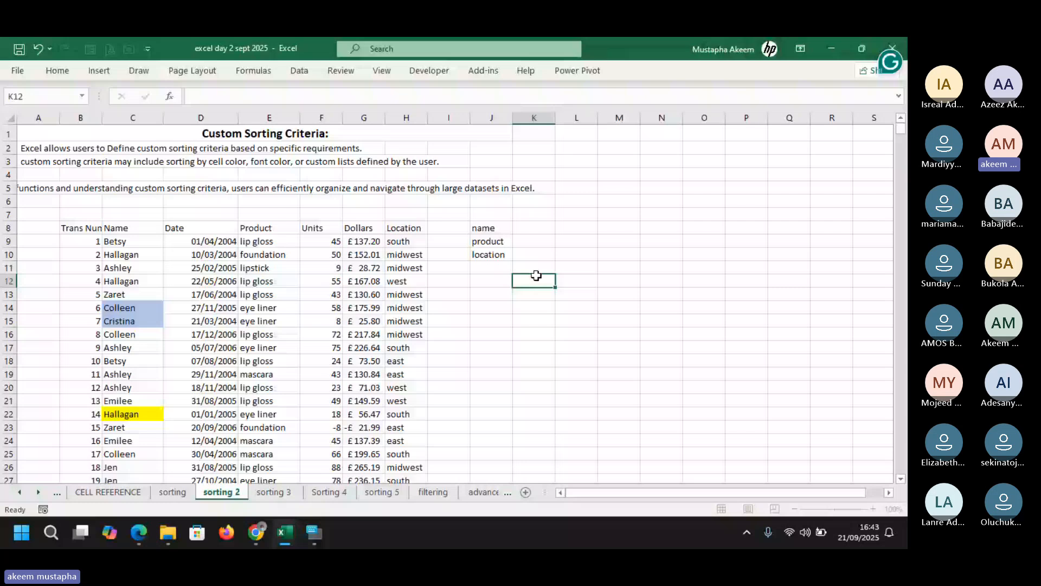
Sort the transaction table by Name, Product and Location as three custom sort levels, each on cell values from A to Z.
{"action": "left_click", "coordinate": [124, 261]}
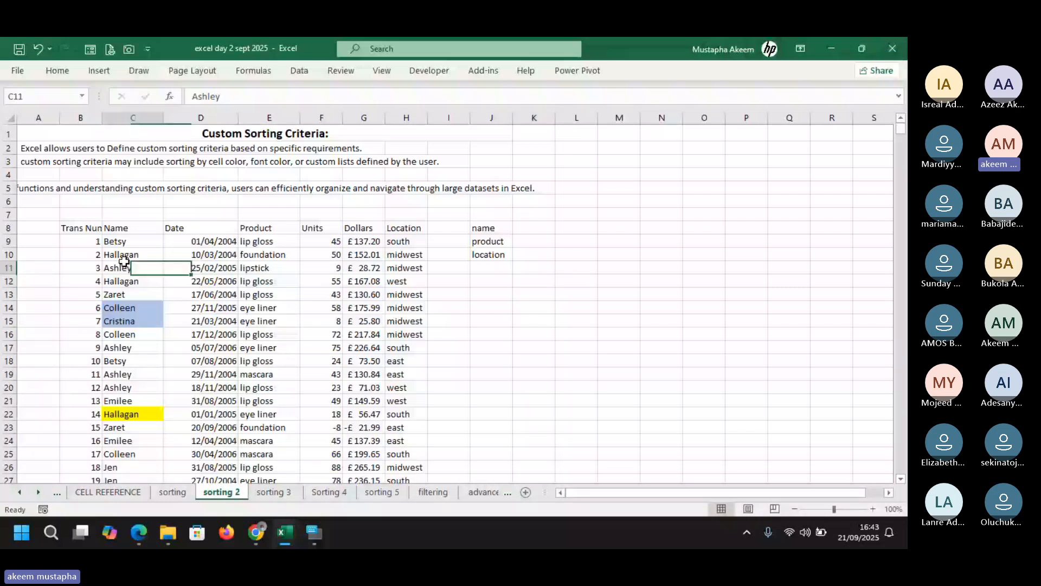
{"action": "right_click", "coordinate": [124, 262]}
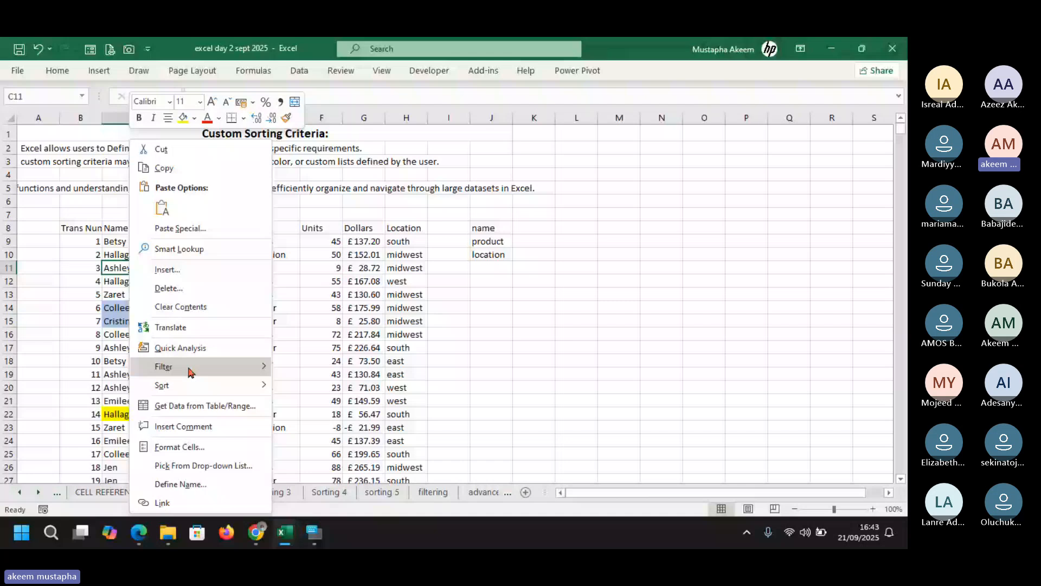
{"action": "left_click", "coordinate": [328, 365]}
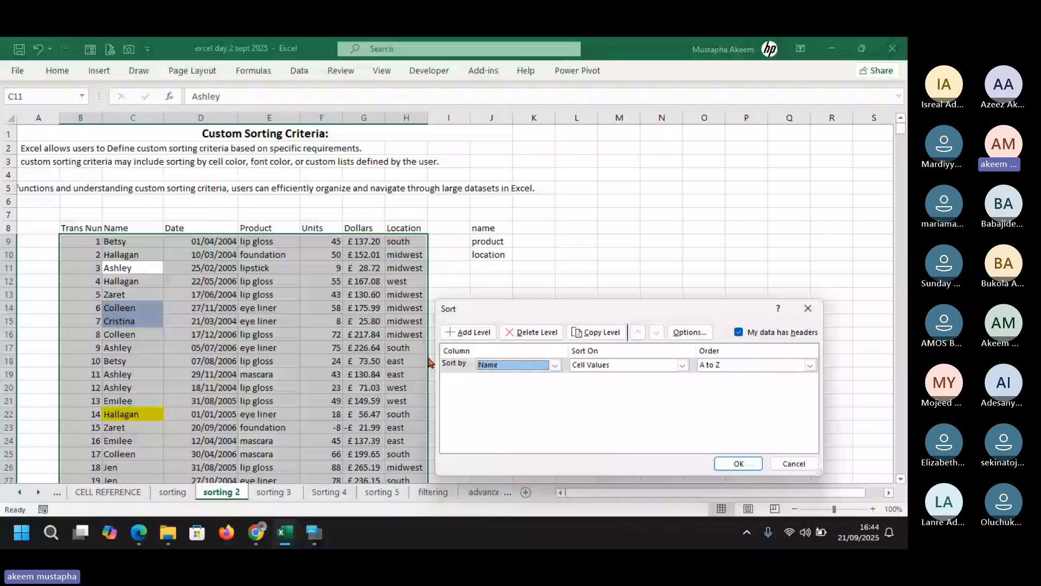
{"action": "left_click", "coordinate": [468, 332]}
{"action": "left_click", "coordinate": [554, 380]}
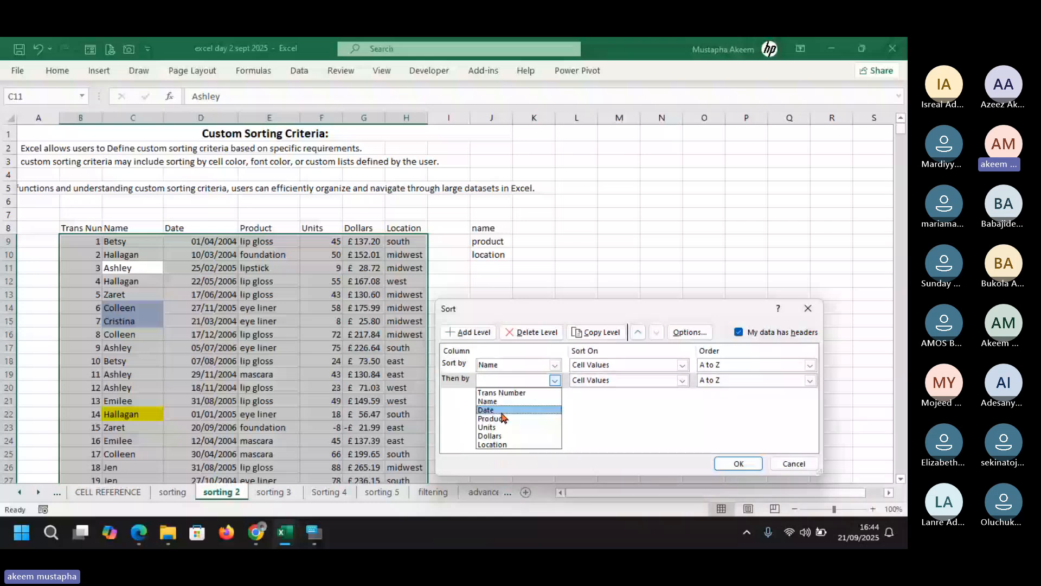
{"action": "left_click", "coordinate": [503, 419]}
{"action": "left_click", "coordinate": [468, 332]}
{"action": "left_click", "coordinate": [554, 395]}
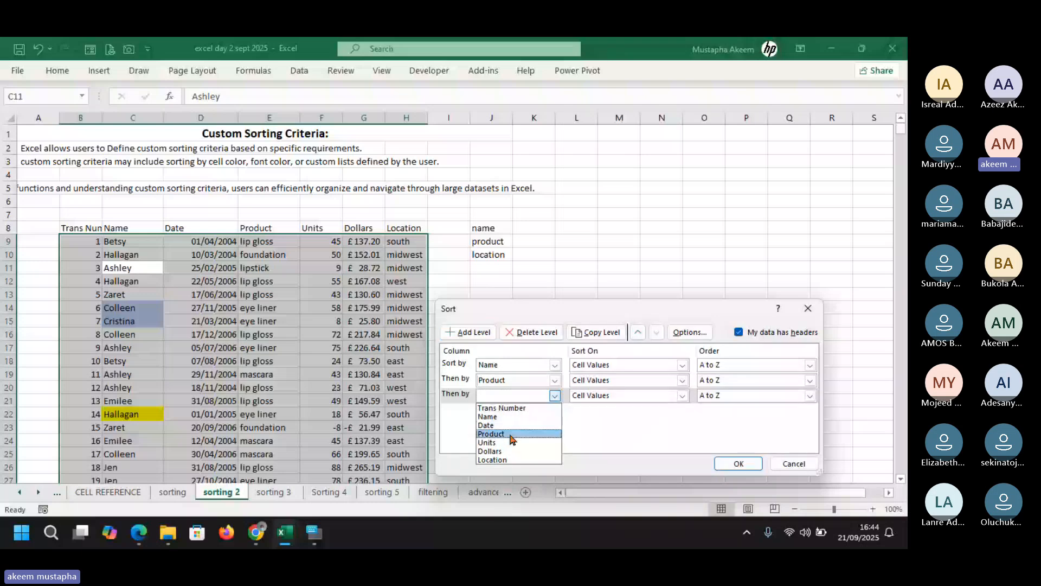
{"action": "left_click", "coordinate": [737, 463]}
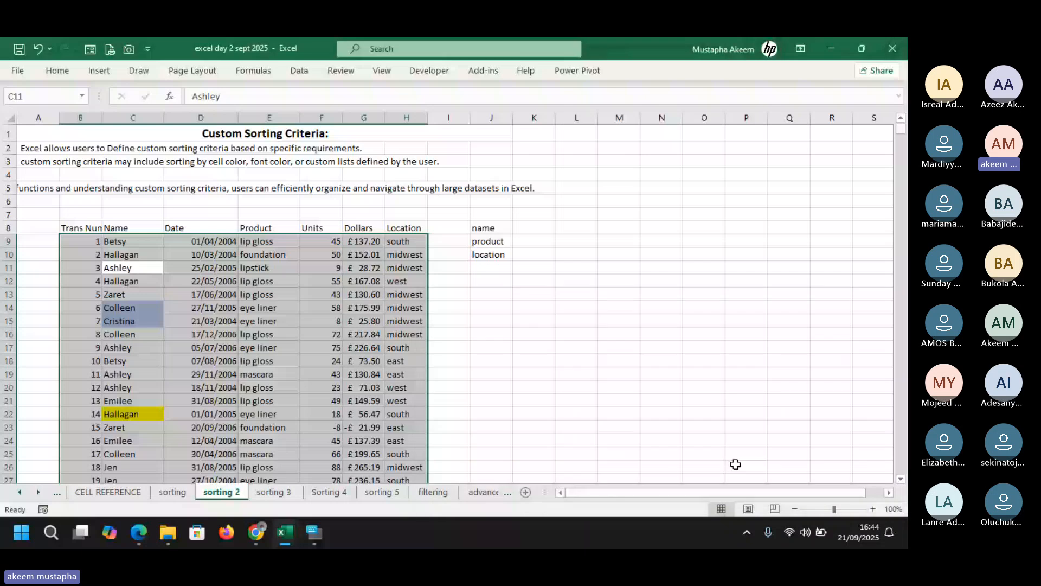
Examine how the sorted transaction rows are grouped in the Name and Location columns.
{"action": "left_click_drag", "start_coordinate": [130, 241], "coordinate": [133, 388]}
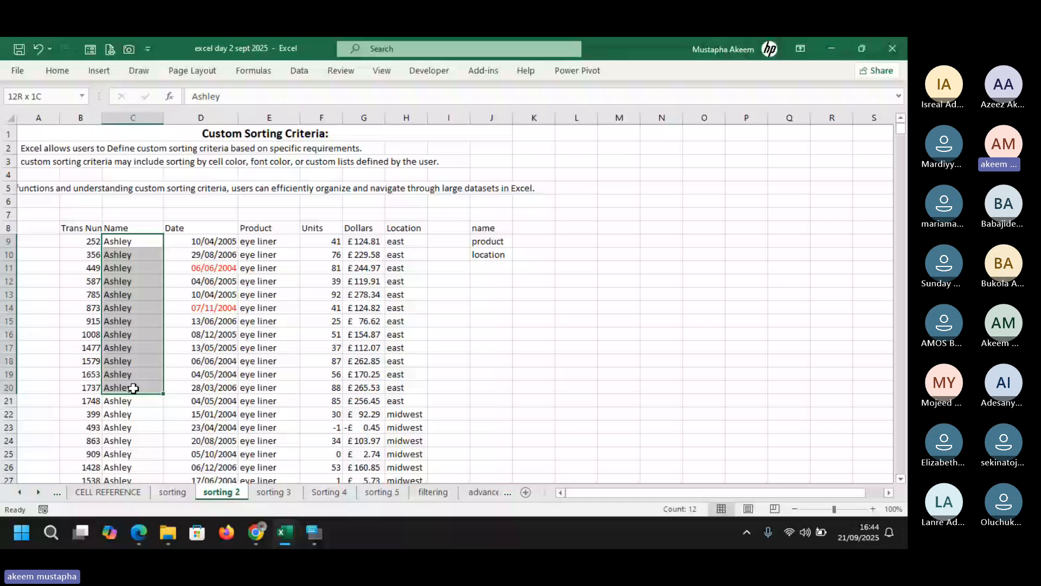
{"action": "left_click_drag", "start_coordinate": [133, 388], "coordinate": [141, 463]}
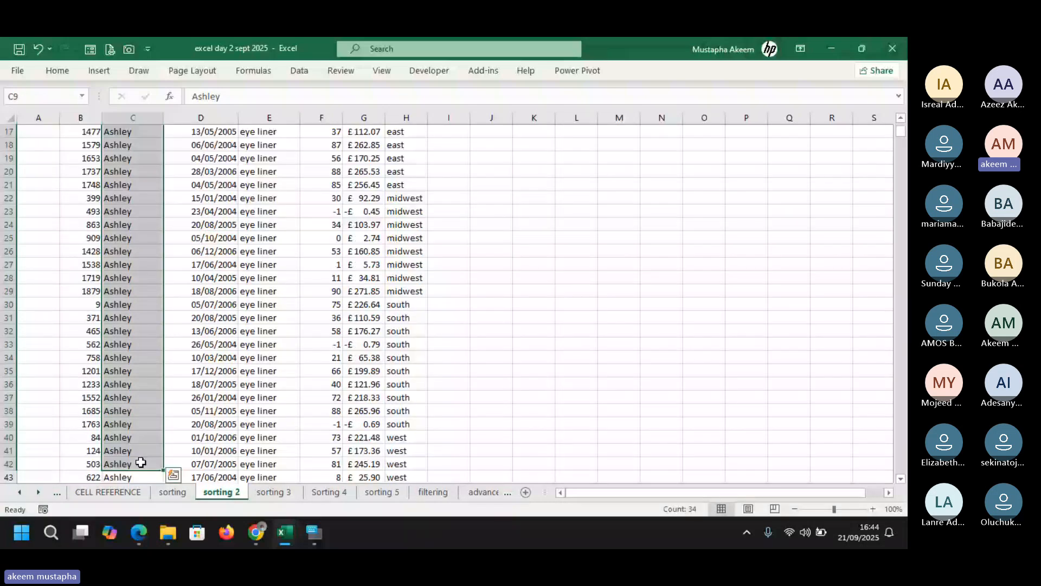
{"action": "left_click_drag", "start_coordinate": [406, 171], "coordinate": [406, 404]}
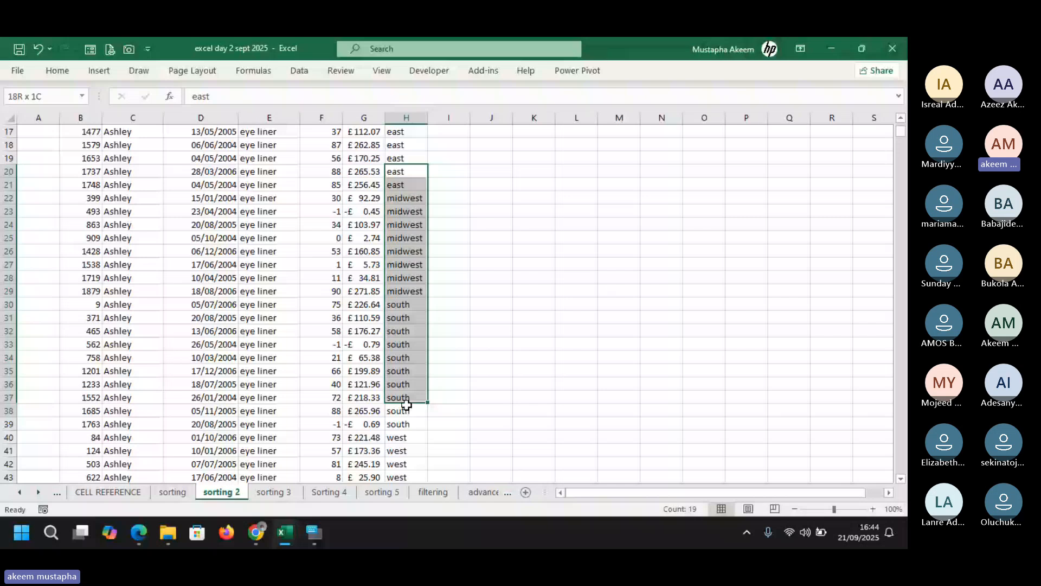
{"action": "left_click_drag", "start_coordinate": [406, 404], "coordinate": [407, 402]}
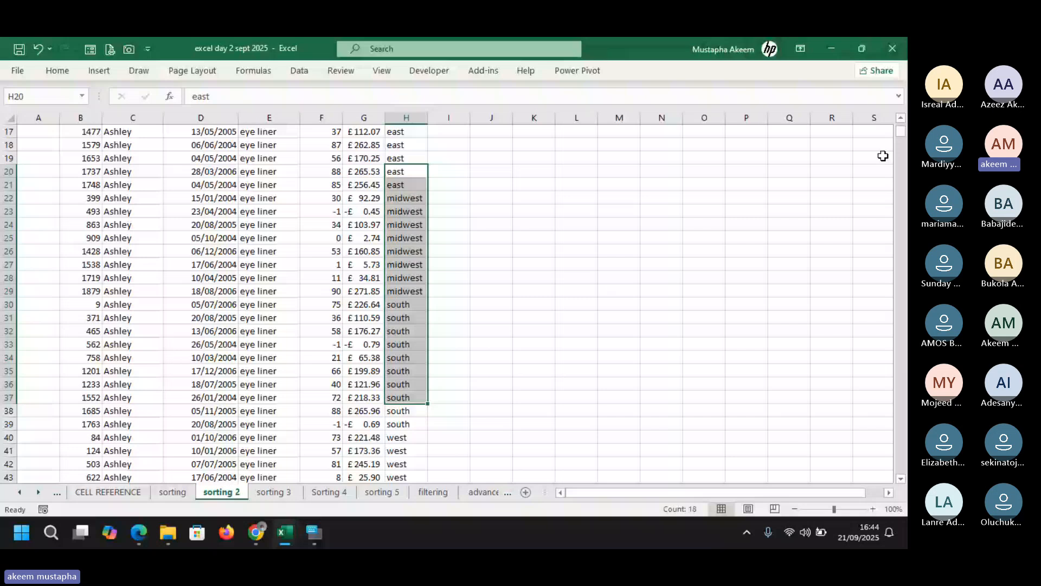
{"action": "scroll", "coordinate": [141, 248], "scroll_direction": "up", "scroll_amount": 5}
{"action": "left_click", "coordinate": [140, 249]}
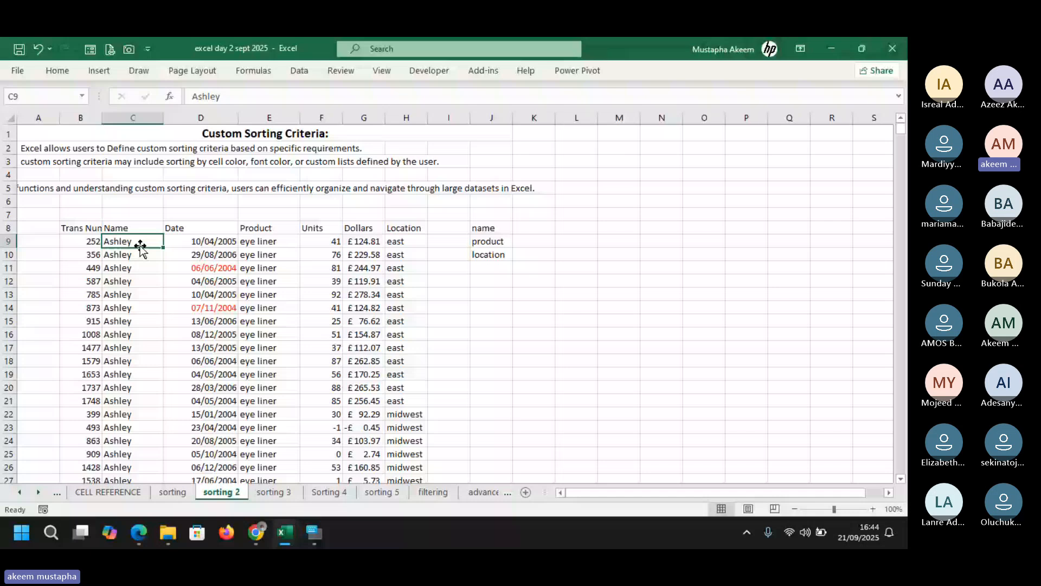
Look over the transaction number and date columns and check the sort options offered for a Date cell.
{"action": "left_click_drag", "start_coordinate": [82, 241], "coordinate": [53, 396]}
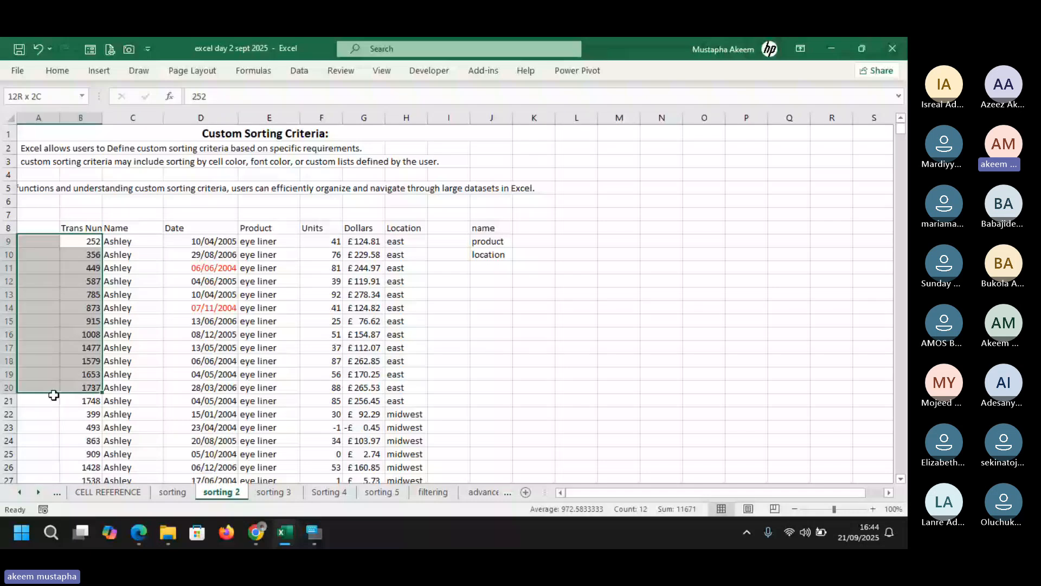
{"action": "left_click_drag", "start_coordinate": [212, 242], "coordinate": [215, 405]}
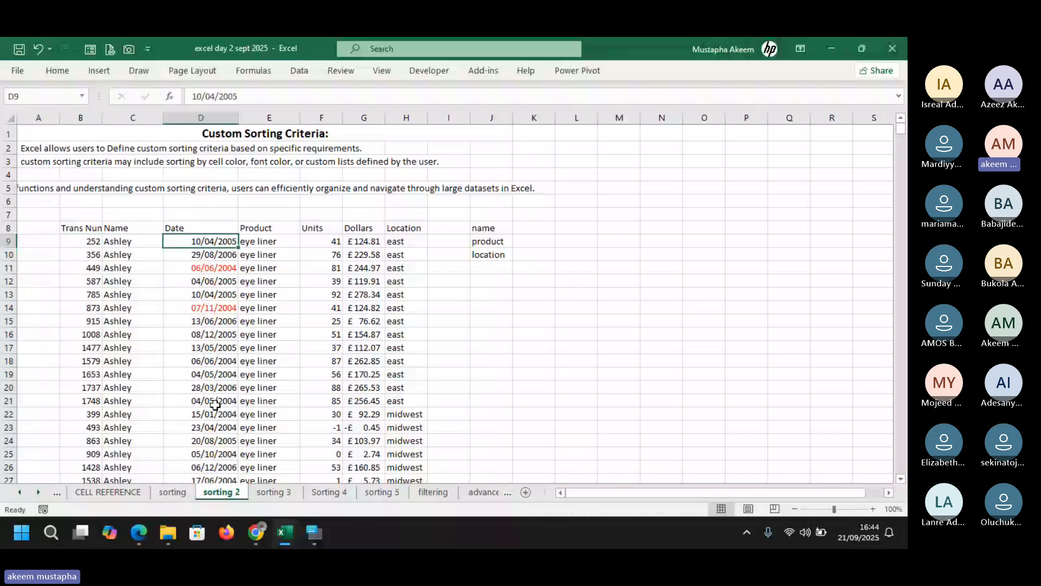
{"action": "right_click", "coordinate": [207, 255]}
{"action": "mouse_move", "coordinate": [258, 387]}
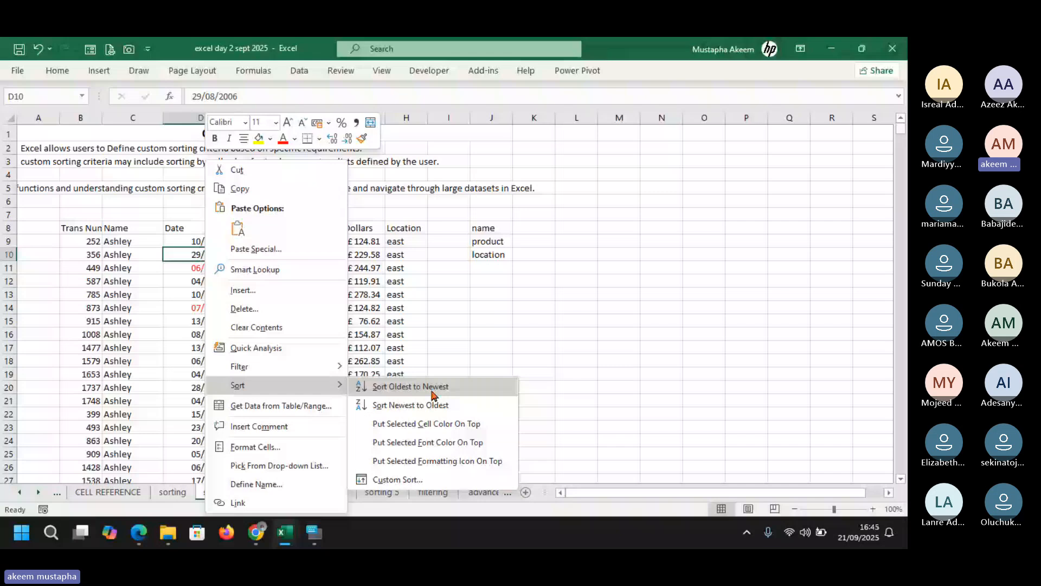
{"action": "left_click", "coordinate": [115, 324]}
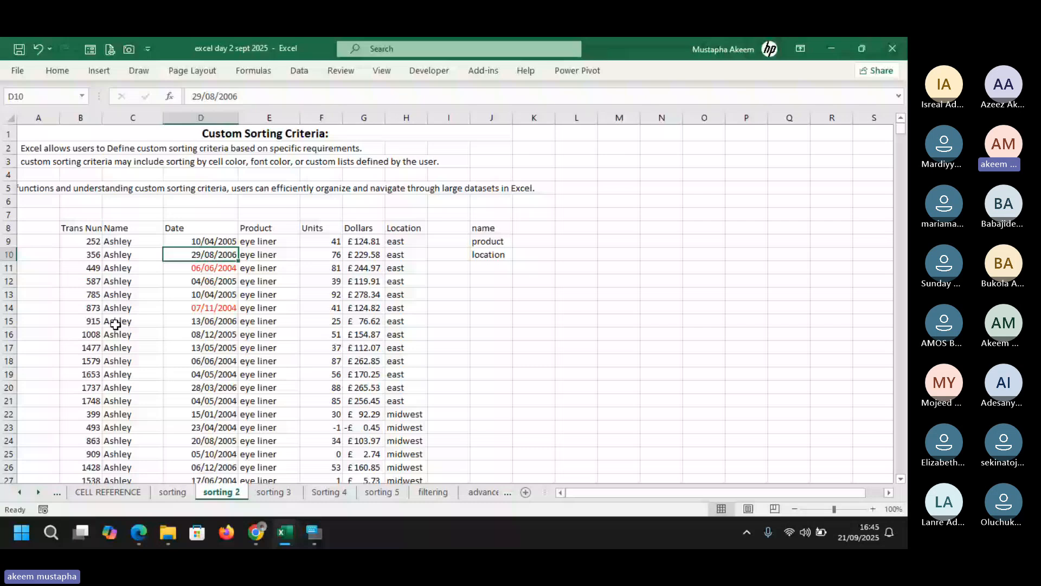
Start a custom sort based on Cell Color and check the colors available for the Trans Number column.
{"action": "left_click", "coordinate": [81, 308]}
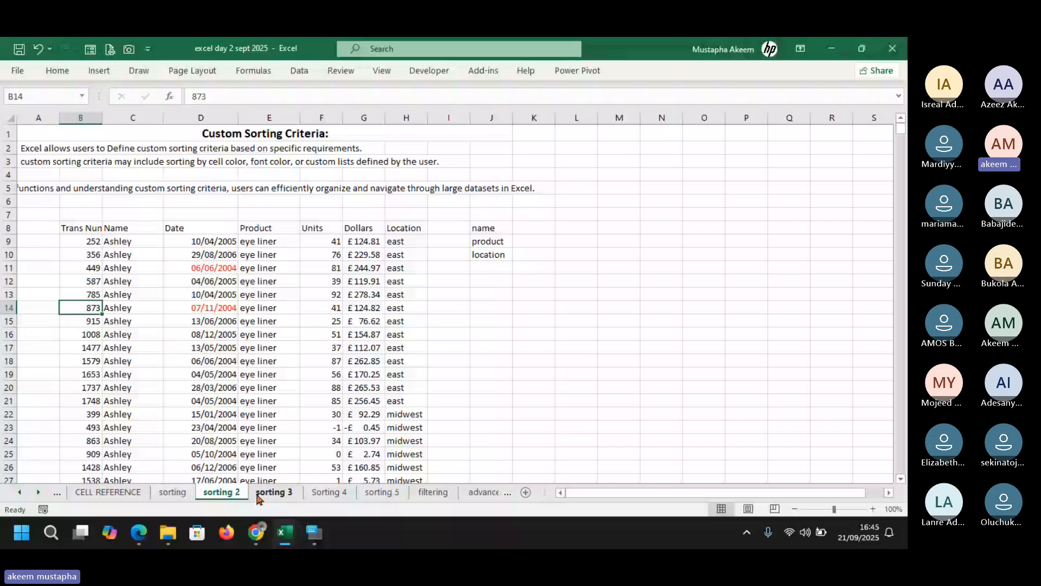
{"action": "right_click", "coordinate": [81, 323]}
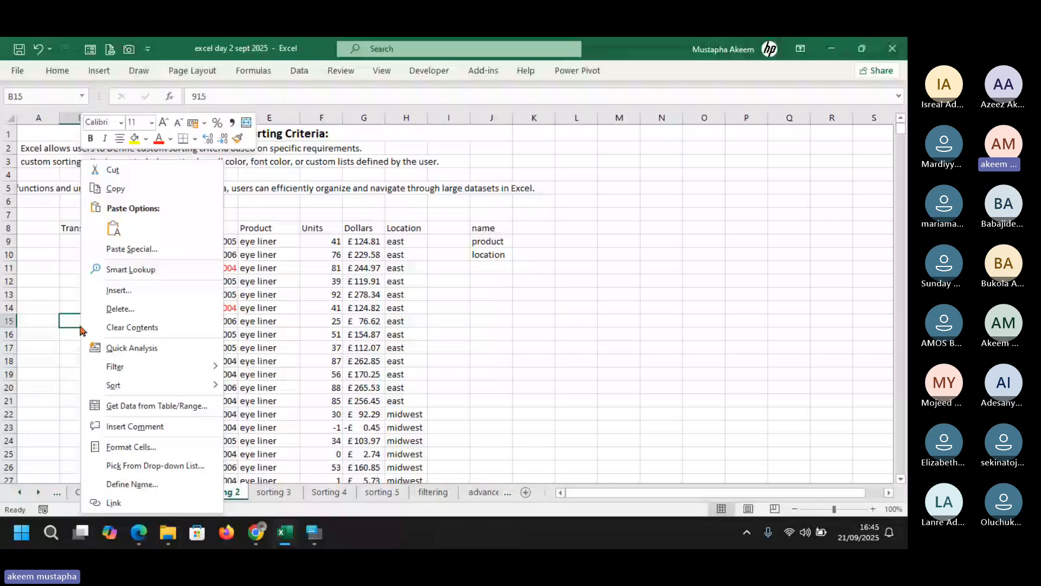
{"action": "mouse_move", "coordinate": [163, 385]}
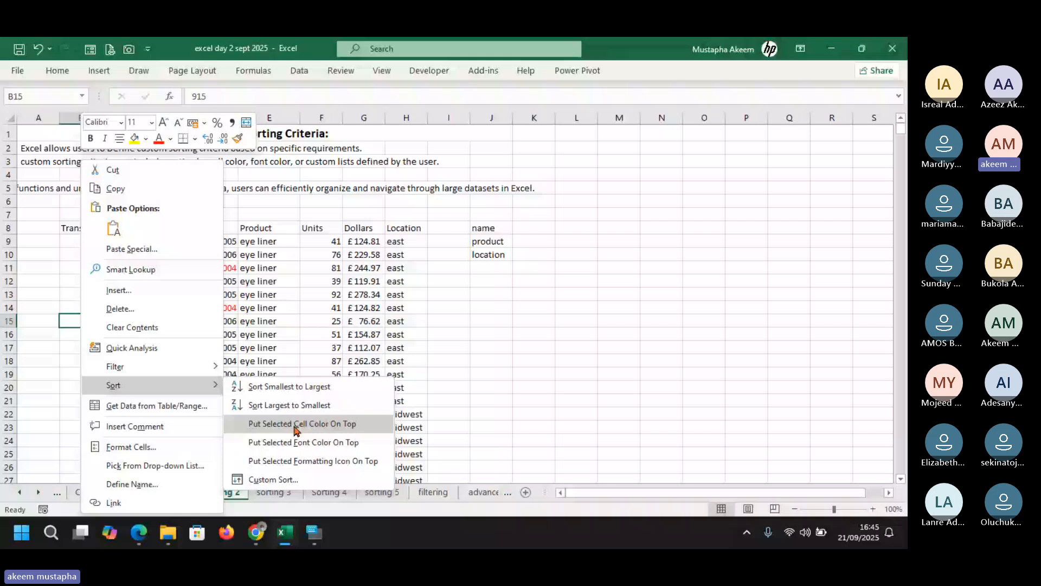
{"action": "right_click", "coordinate": [87, 322]}
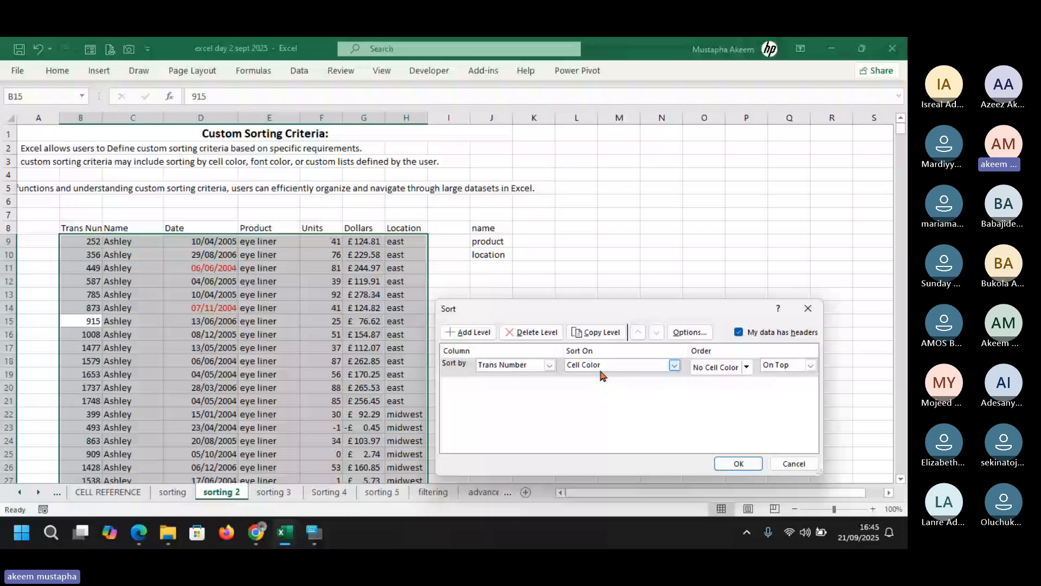
{"action": "left_click", "coordinate": [549, 365]}
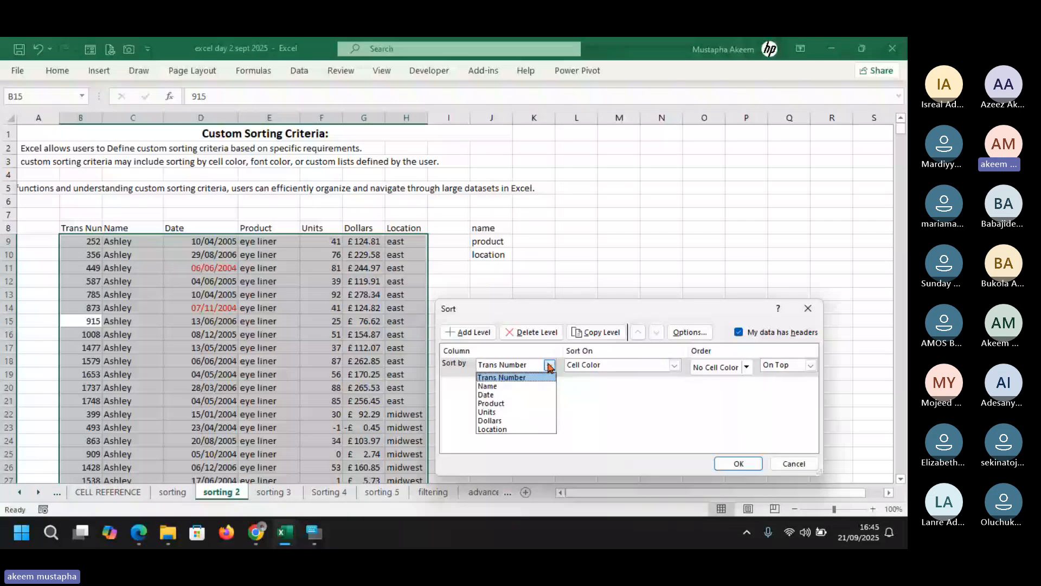
{"action": "left_click", "coordinate": [746, 368]}
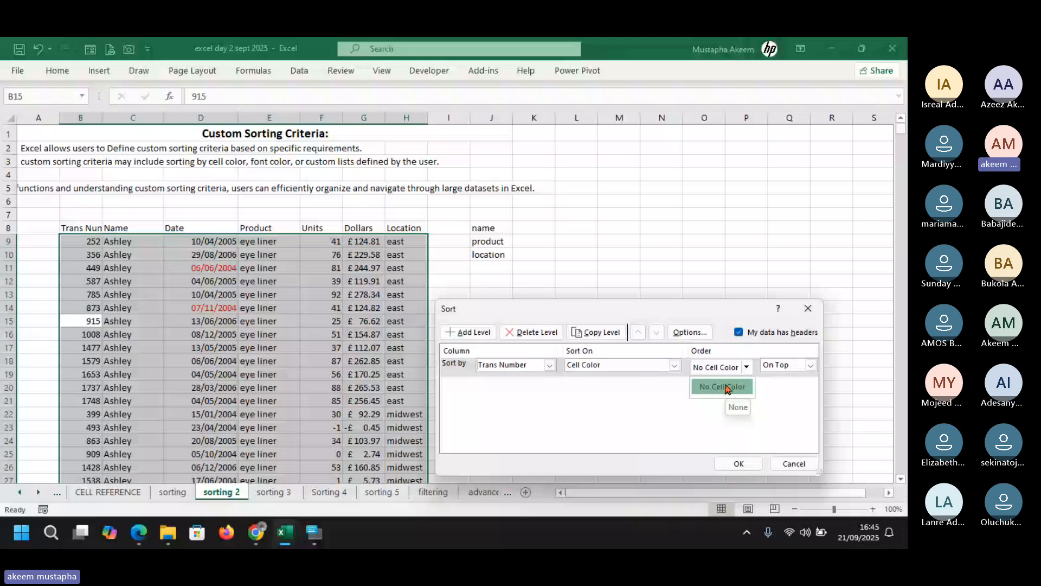
{"action": "left_click", "coordinate": [726, 387]}
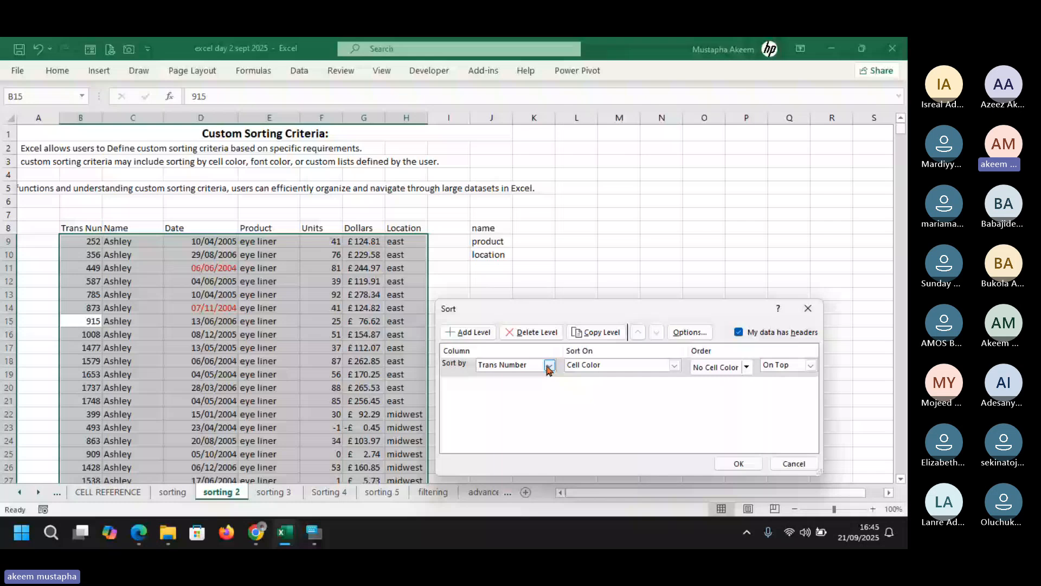
Set the first sort level to the Name column by cell color, with green On Top.
{"action": "left_click", "coordinate": [549, 366]}
{"action": "left_click", "coordinate": [491, 386]}
{"action": "left_click", "coordinate": [746, 368]}
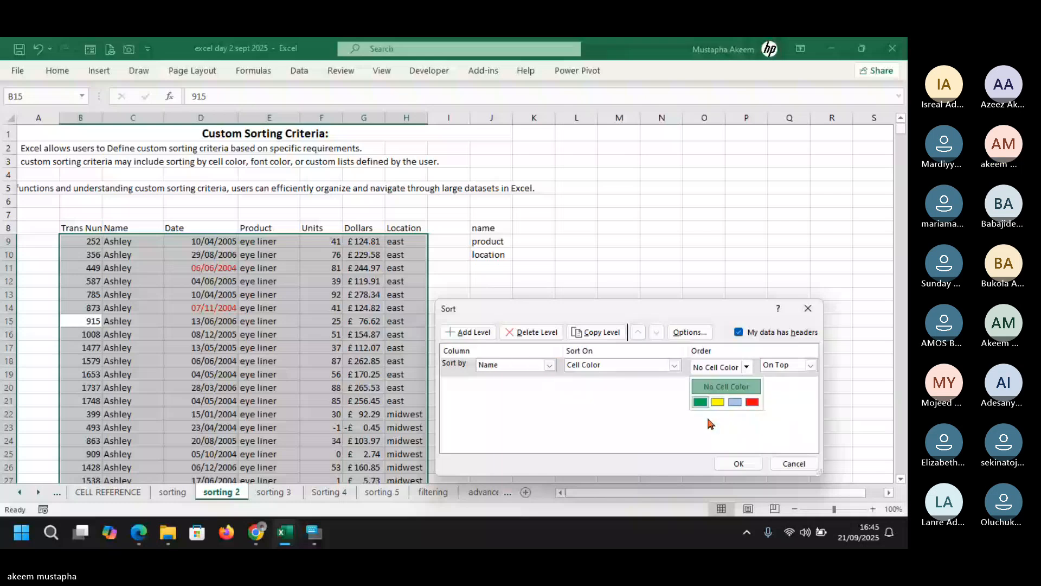
{"action": "left_click", "coordinate": [699, 402]}
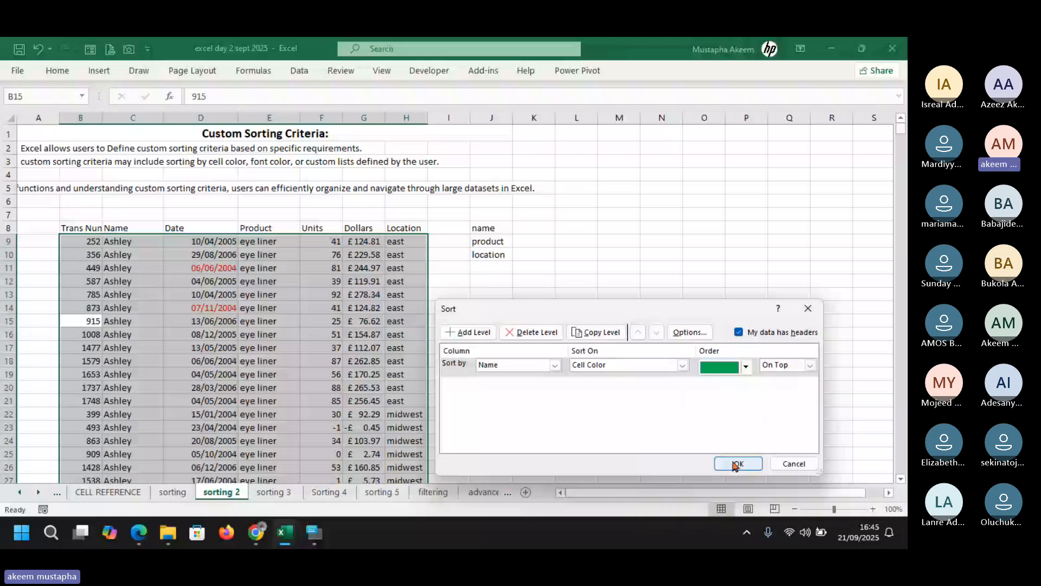
Add a second sort level on Name by Cell Color, with yellow On Top.
{"action": "left_click", "coordinate": [469, 332]}
{"action": "left_click", "coordinate": [554, 384]}
{"action": "left_click", "coordinate": [513, 405]}
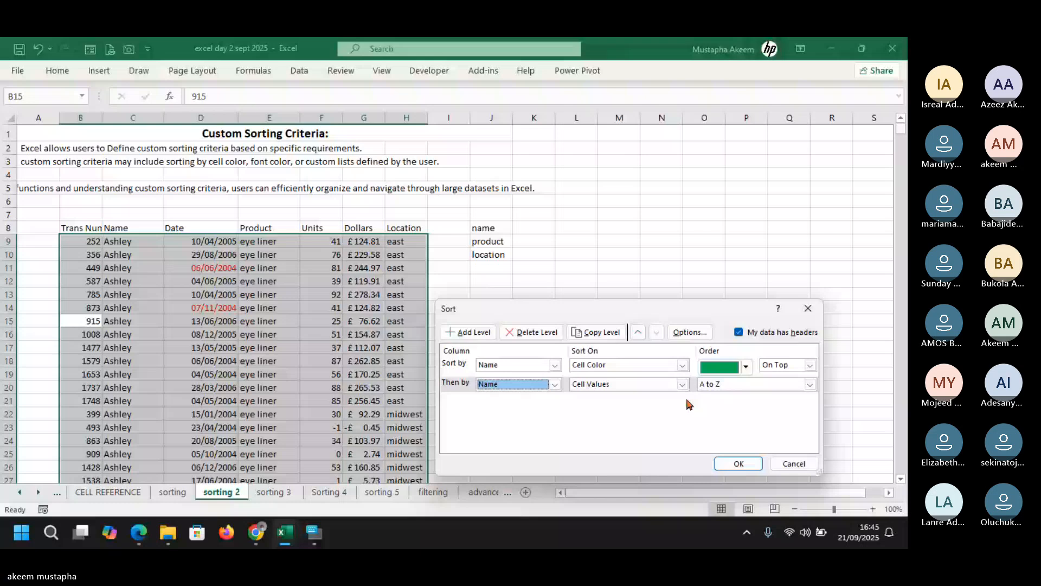
{"action": "left_click", "coordinate": [683, 385]}
{"action": "left_click", "coordinate": [624, 404]}
{"action": "left_click", "coordinate": [747, 386]}
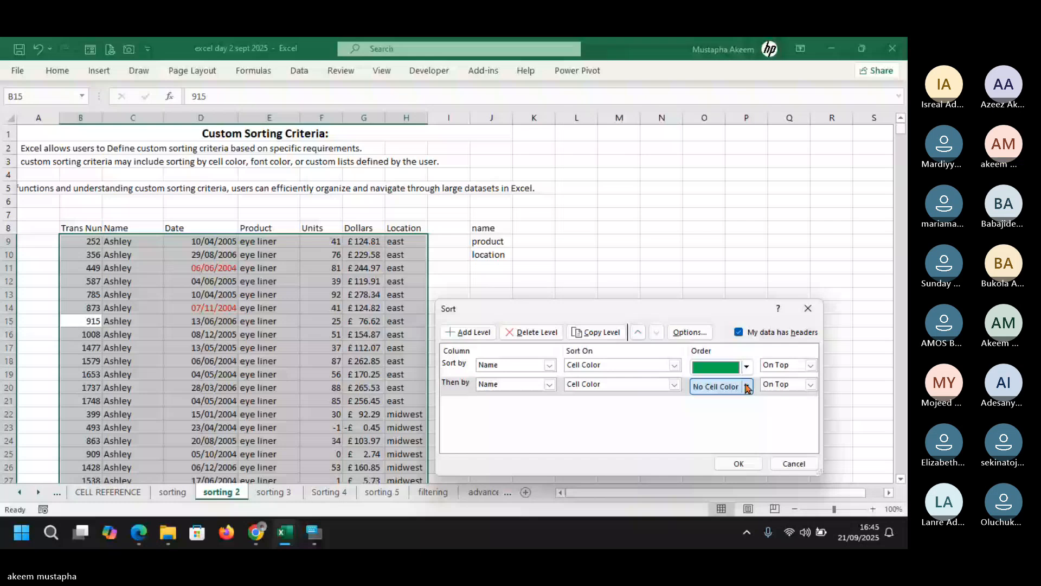
{"action": "left_click", "coordinate": [717, 417]}
Add two more sort levels on Name by Cell Color, the third with red and the fourth with light blue On Top.
{"action": "left_click", "coordinate": [469, 332]}
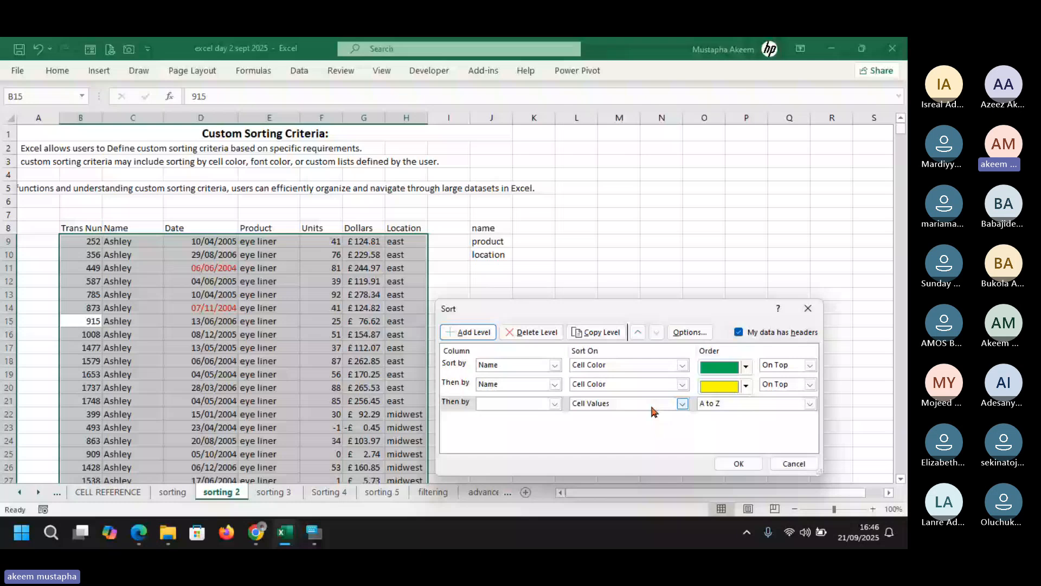
{"action": "left_click", "coordinate": [652, 407]}
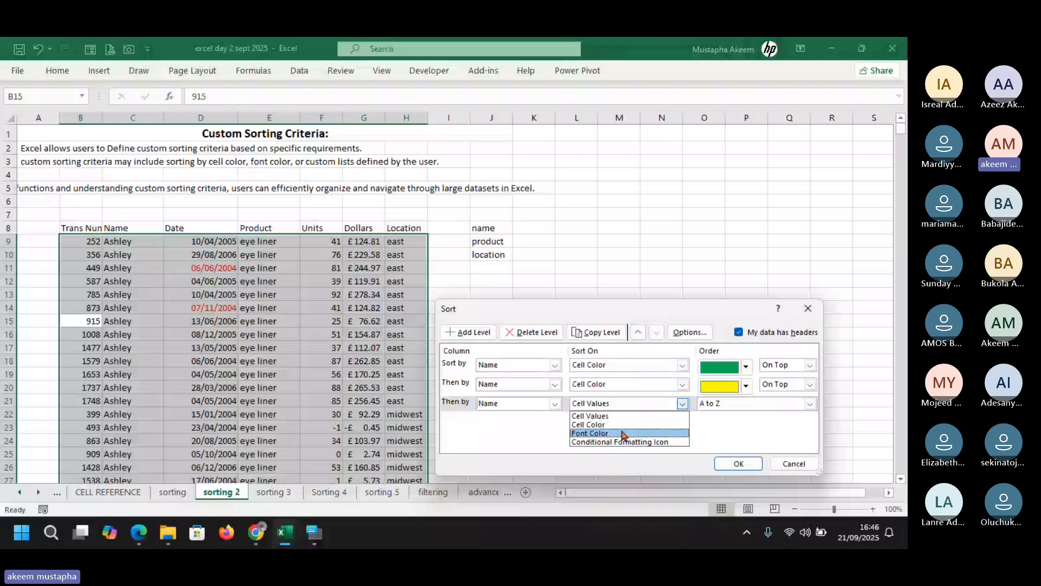
{"action": "left_click", "coordinate": [597, 424]}
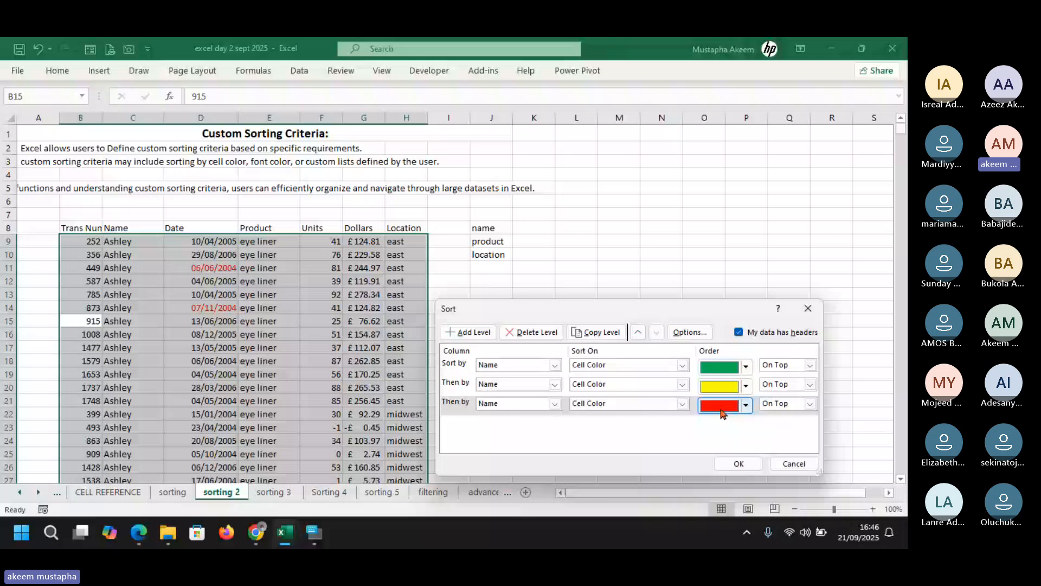
{"action": "left_click", "coordinate": [468, 332]}
{"action": "left_click", "coordinate": [555, 424]}
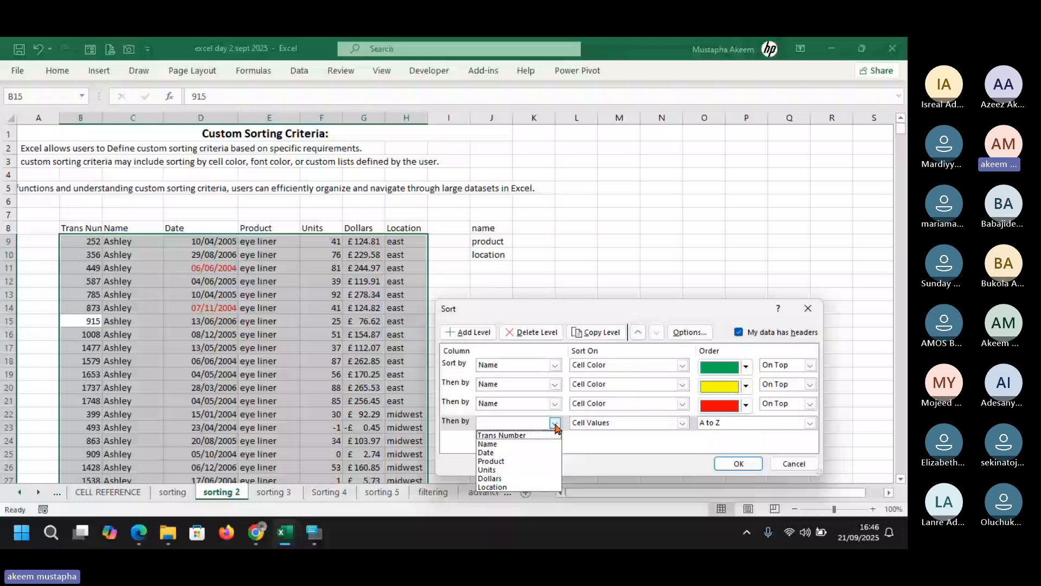
{"action": "left_click", "coordinate": [512, 445]}
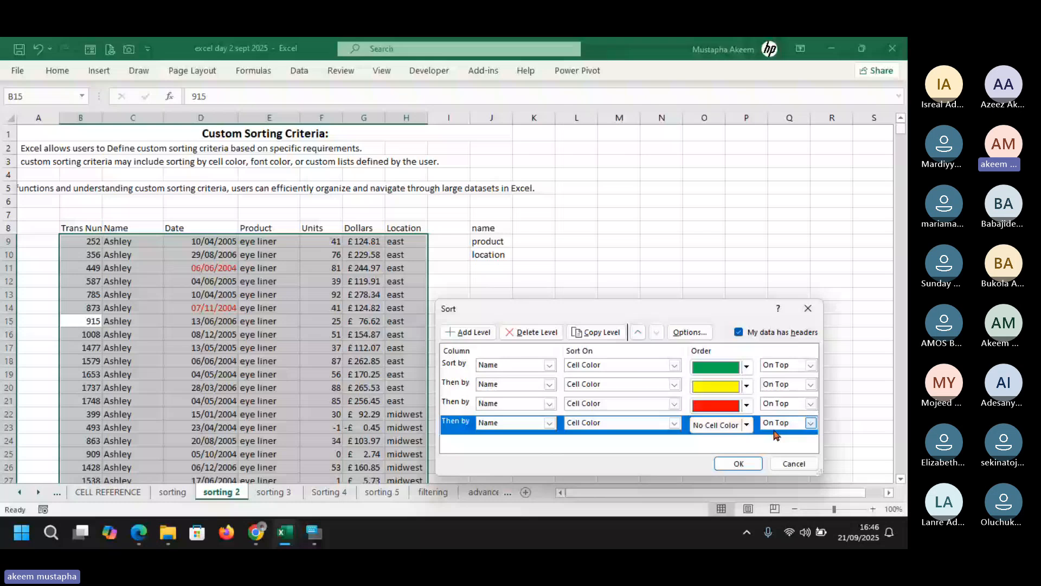
{"action": "left_click", "coordinate": [747, 424]}
{"action": "left_click", "coordinate": [717, 453]}
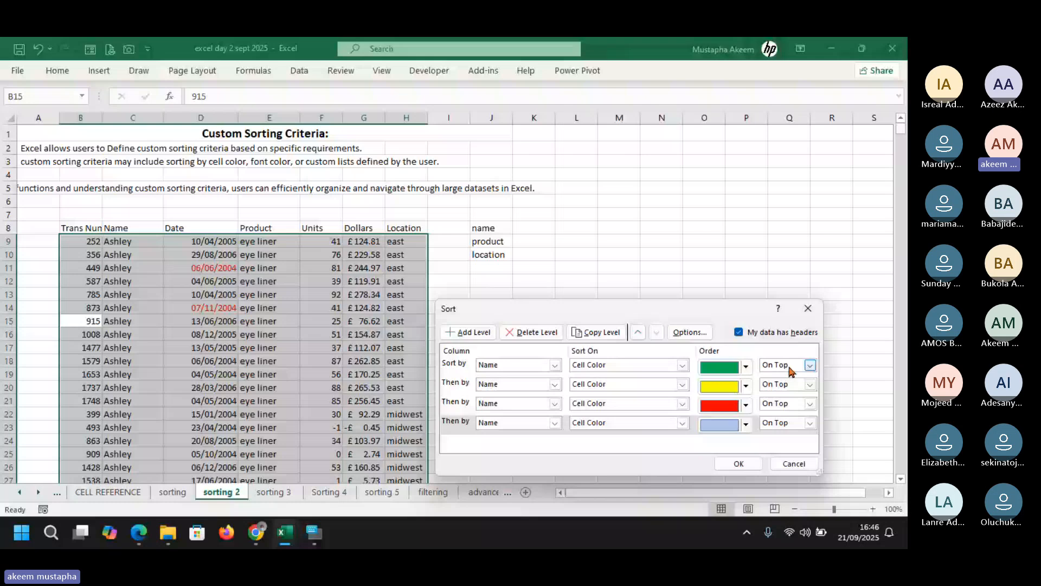
Show the On Bottom alternative for the green level, return it to On Top and apply the four-level color sort.
{"action": "left_click", "coordinate": [809, 365]}
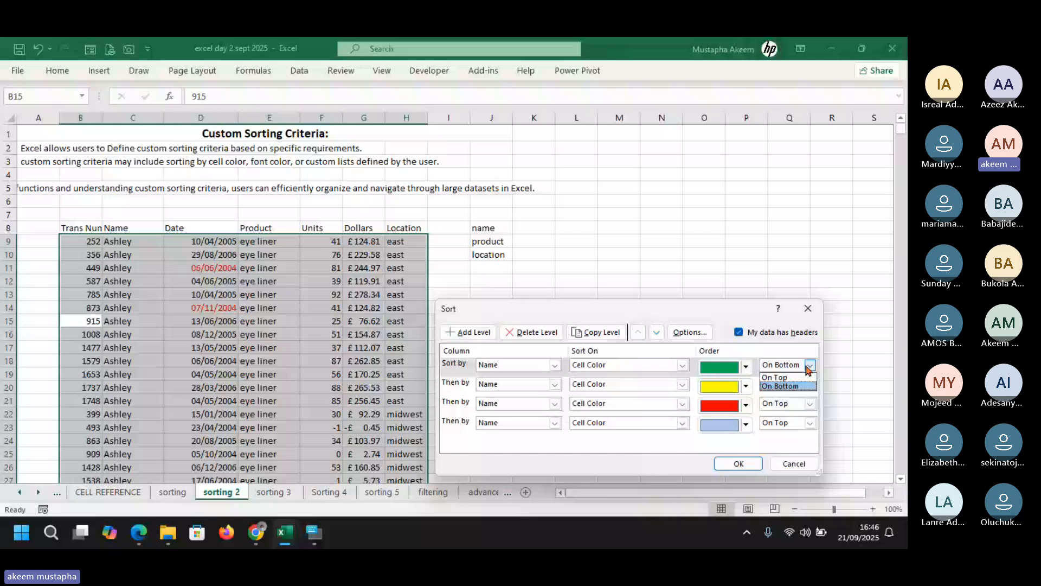
{"action": "left_click", "coordinate": [735, 461]}
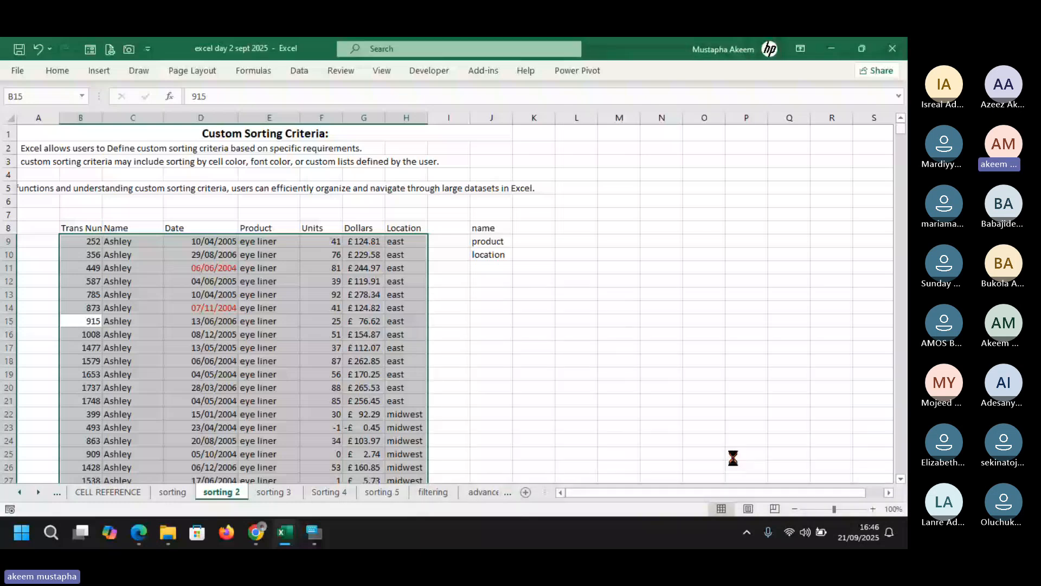
{"action": "left_click", "coordinate": [152, 263]}
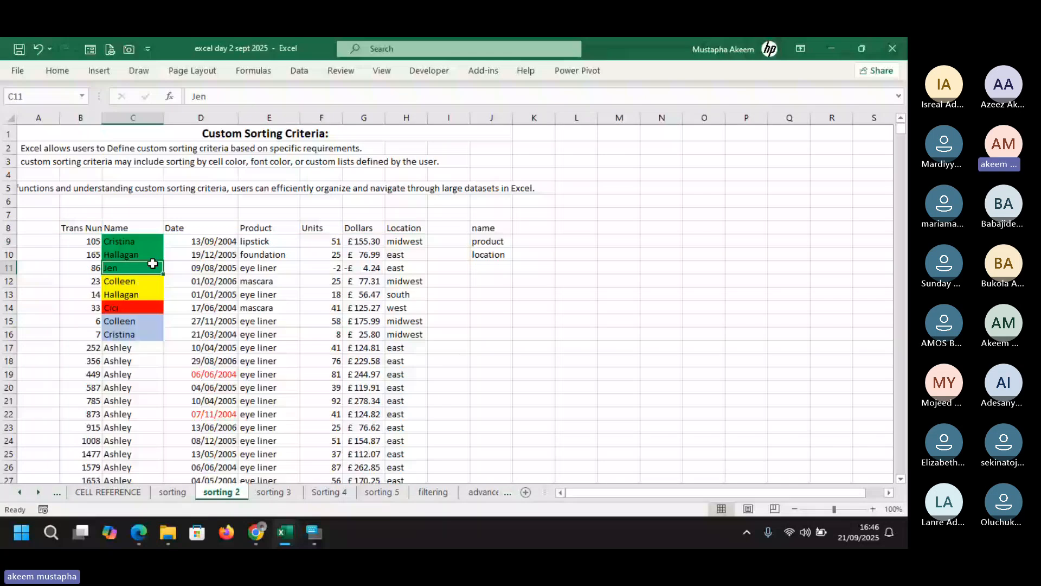
Look over the property listings table and the SORT function notes on the sorting 3 sheet.
{"action": "left_click", "coordinate": [271, 493]}
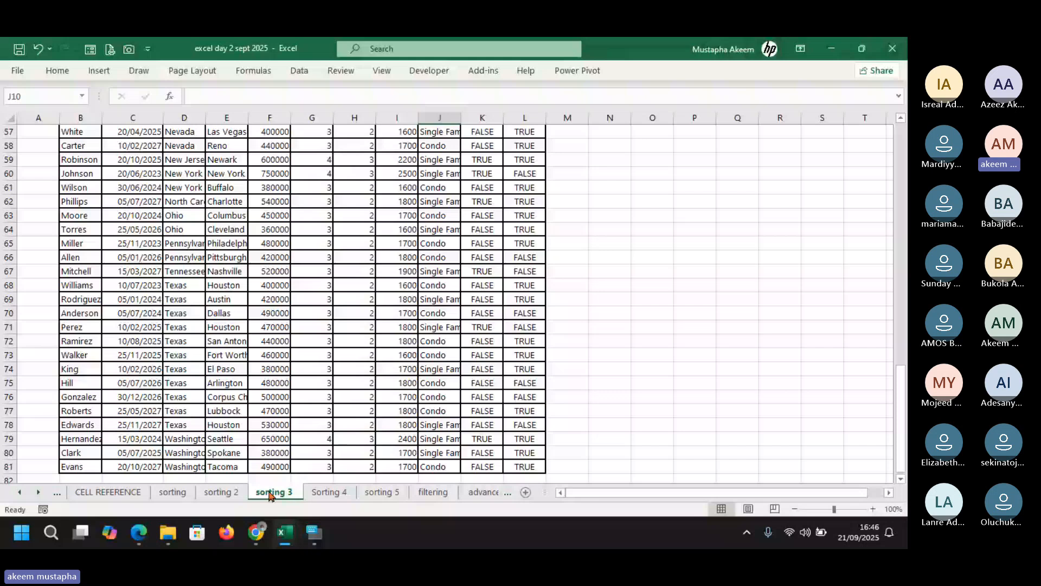
{"action": "scroll", "coordinate": [304, 303], "scroll_direction": "up", "scroll_amount": 14}
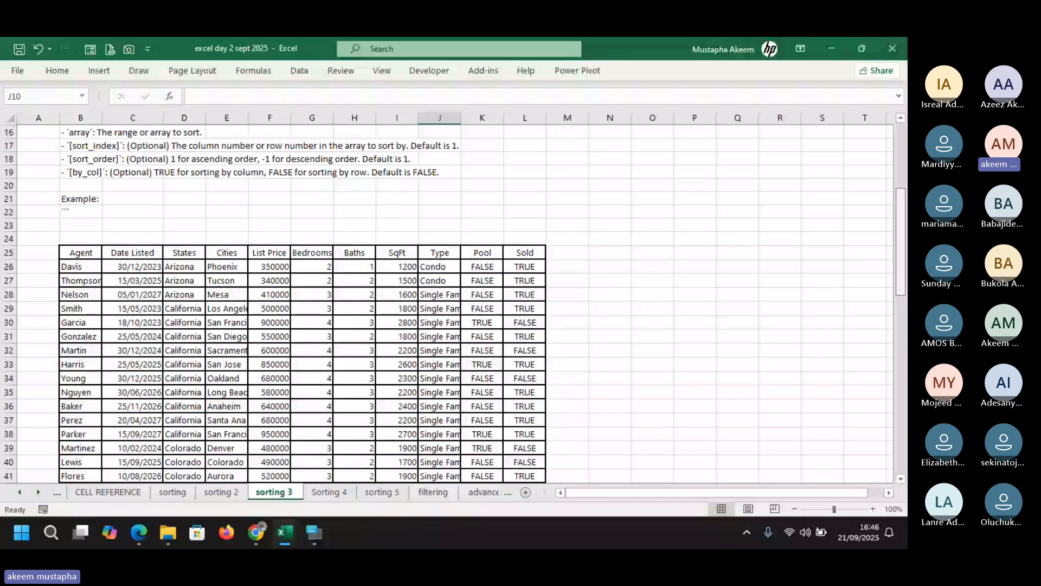
{"action": "scroll", "coordinate": [234, 221], "scroll_direction": "down", "scroll_amount": 2}
{"action": "left_click", "coordinate": [234, 220]}
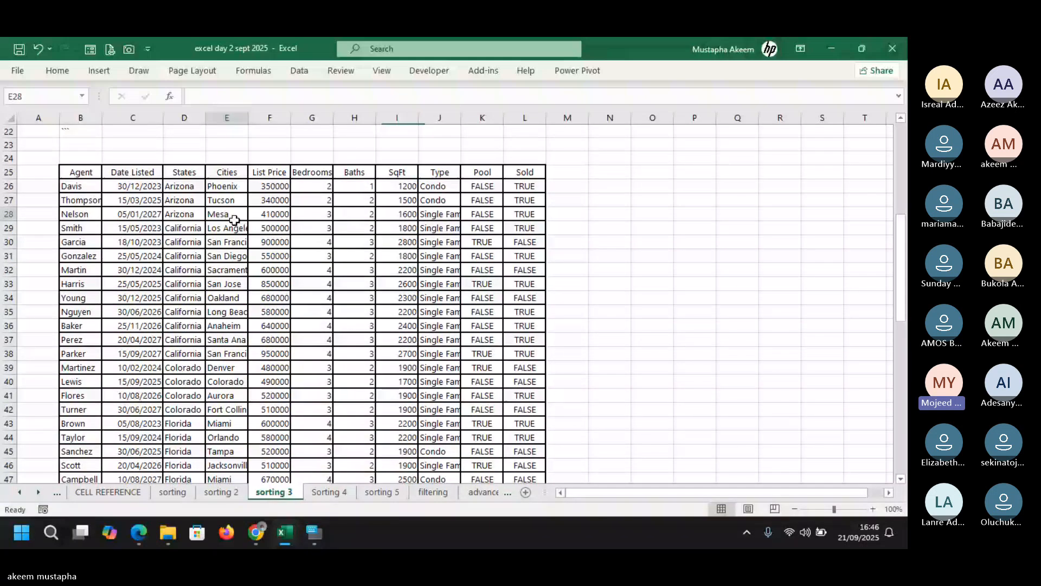
Switch to the Sorting 4 sheet and select a California cell in the States column of the property table.
{"action": "left_click", "coordinate": [322, 492]}
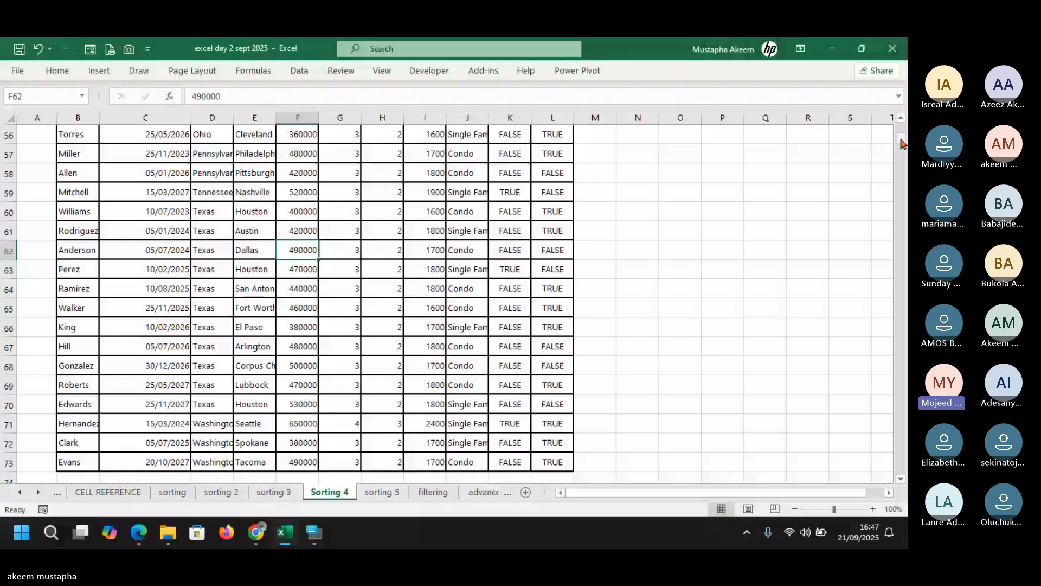
{"action": "left_click_drag", "start_coordinate": [901, 140], "coordinate": [902, 133]}
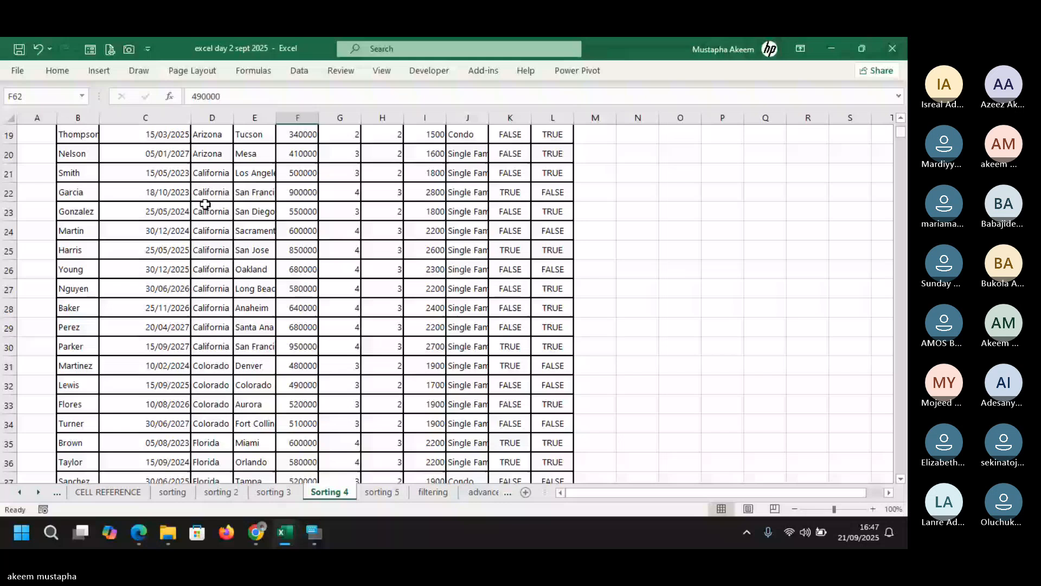
{"action": "left_click", "coordinate": [212, 192]}
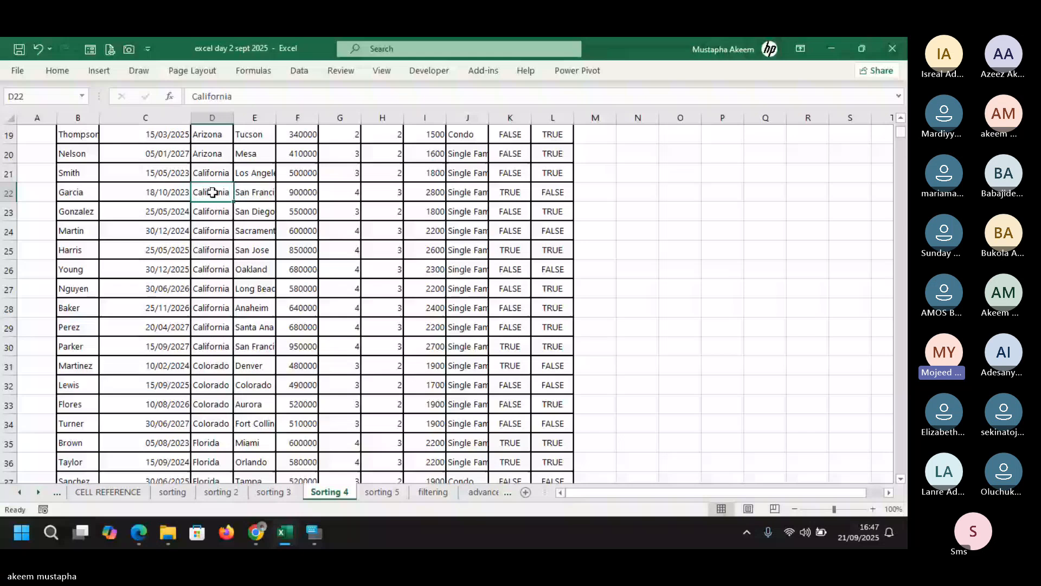
{"action": "right_click", "coordinate": [213, 194]}
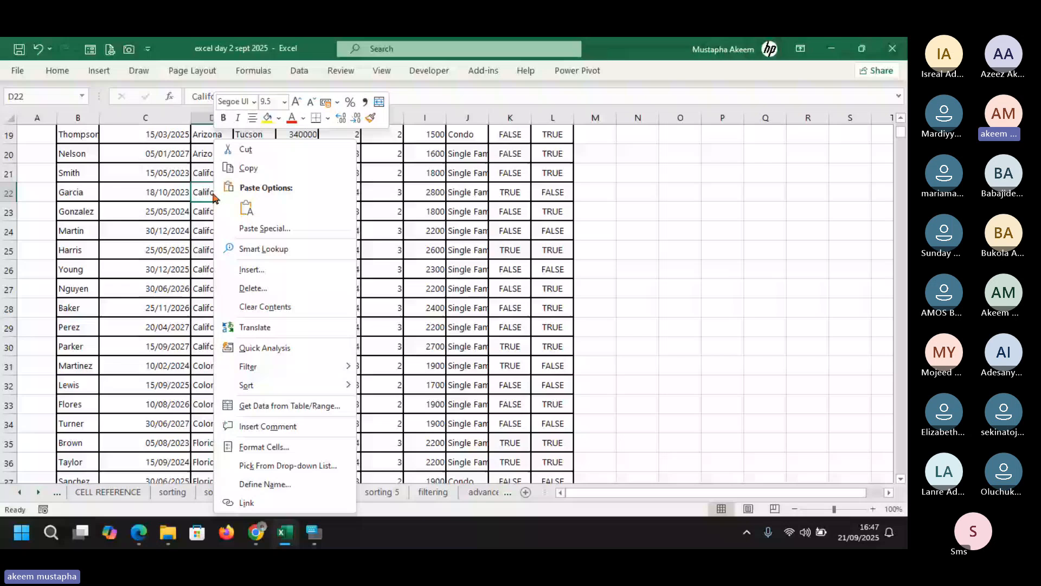
{"action": "mouse_move", "coordinate": [282, 386]}
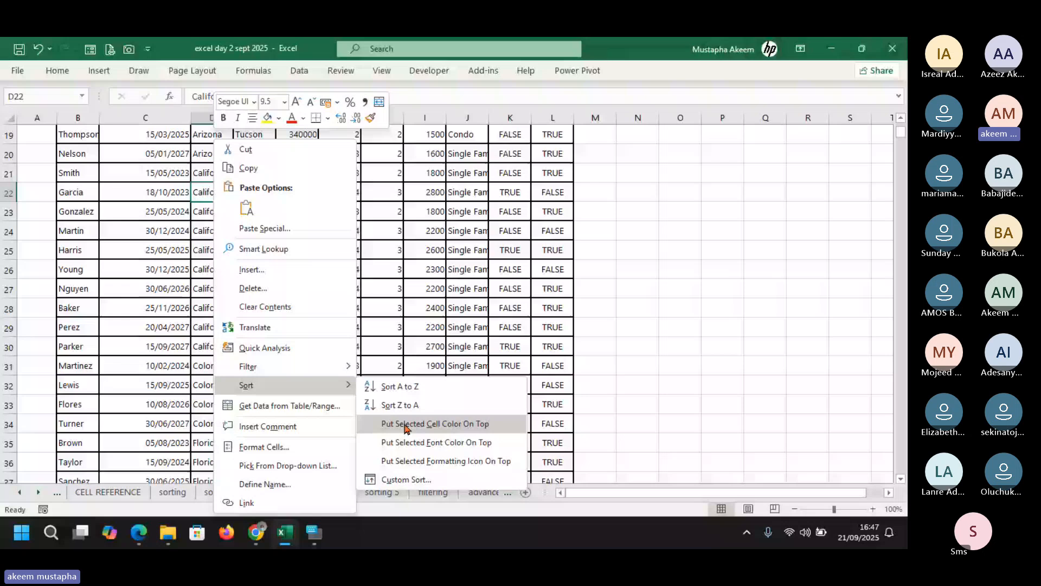
{"action": "left_click", "coordinate": [405, 425]}
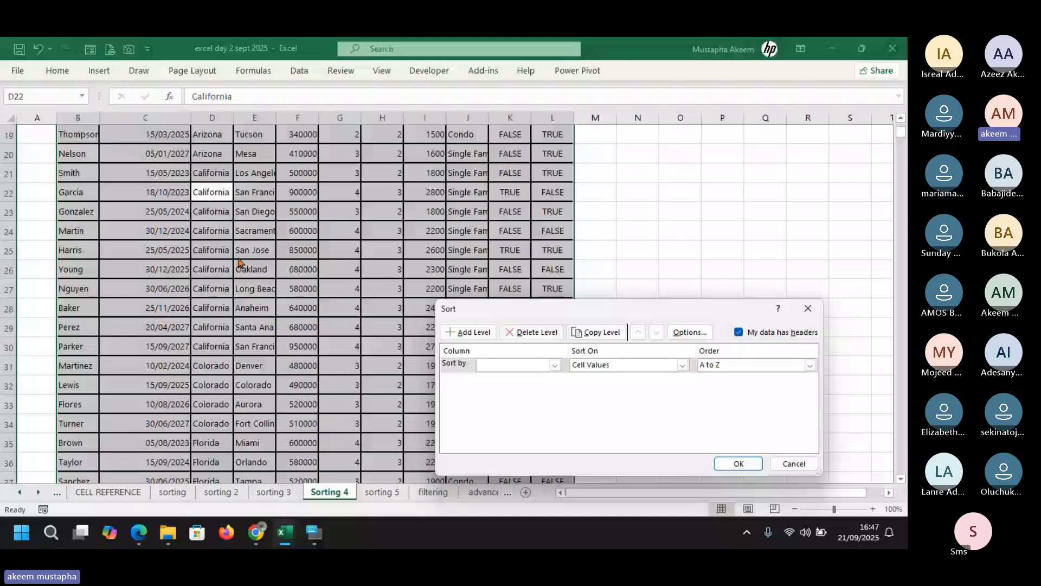
{"action": "left_click", "coordinate": [554, 365]}
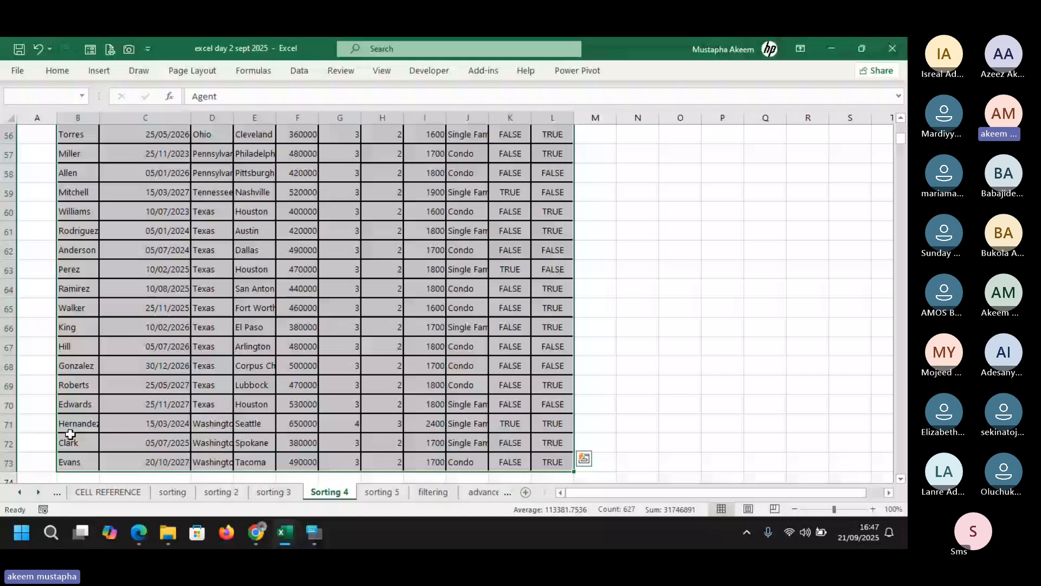
Start a custom sort on the whole property table and show the columns available as sort keys.
{"action": "right_click", "coordinate": [130, 428]}
{"action": "mouse_move", "coordinate": [163, 385]}
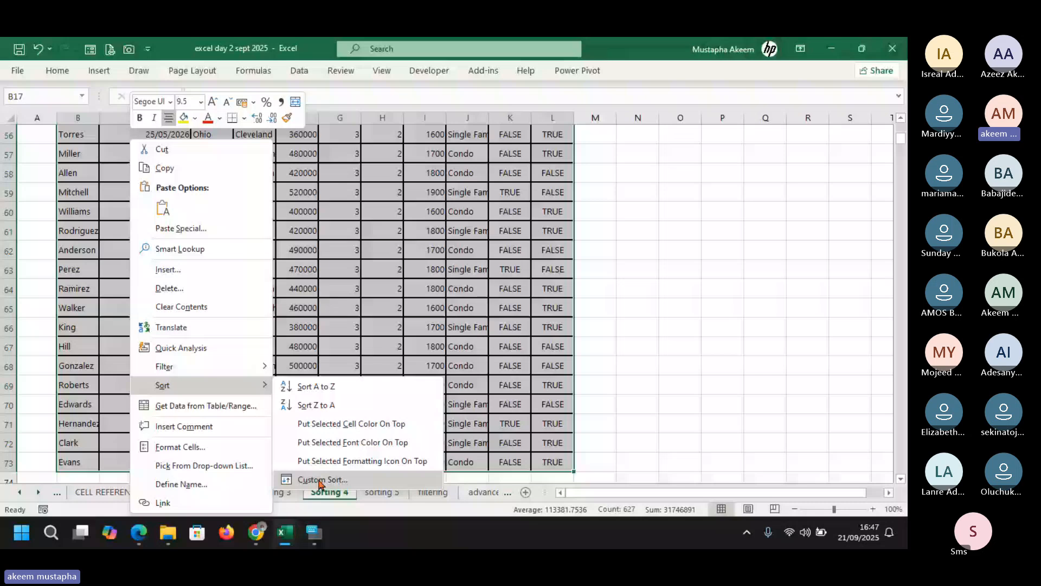
{"action": "left_click", "coordinate": [321, 479]}
{"action": "left_click", "coordinate": [539, 365]}
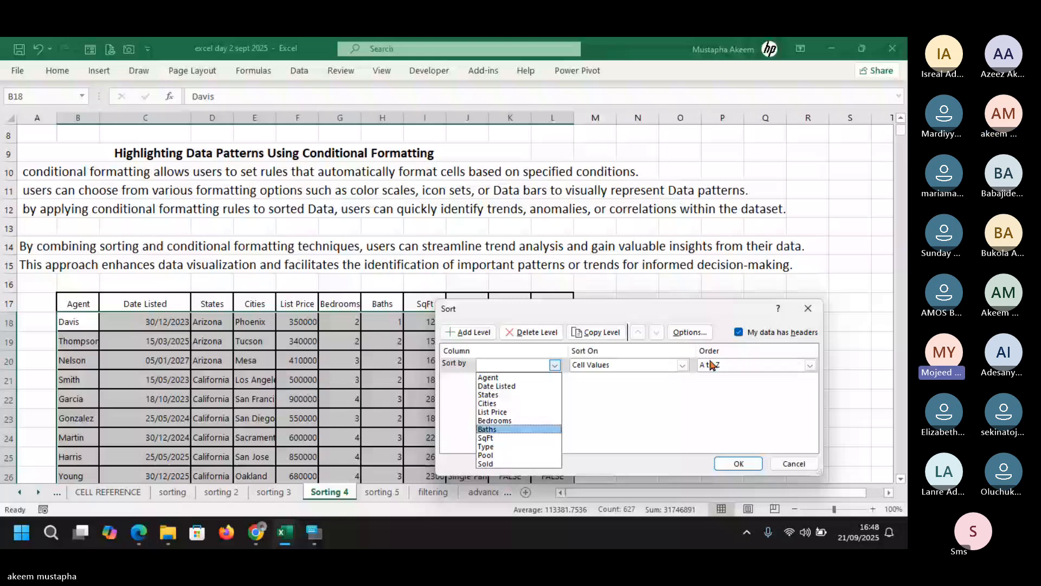
{"action": "left_click", "coordinate": [531, 444]}
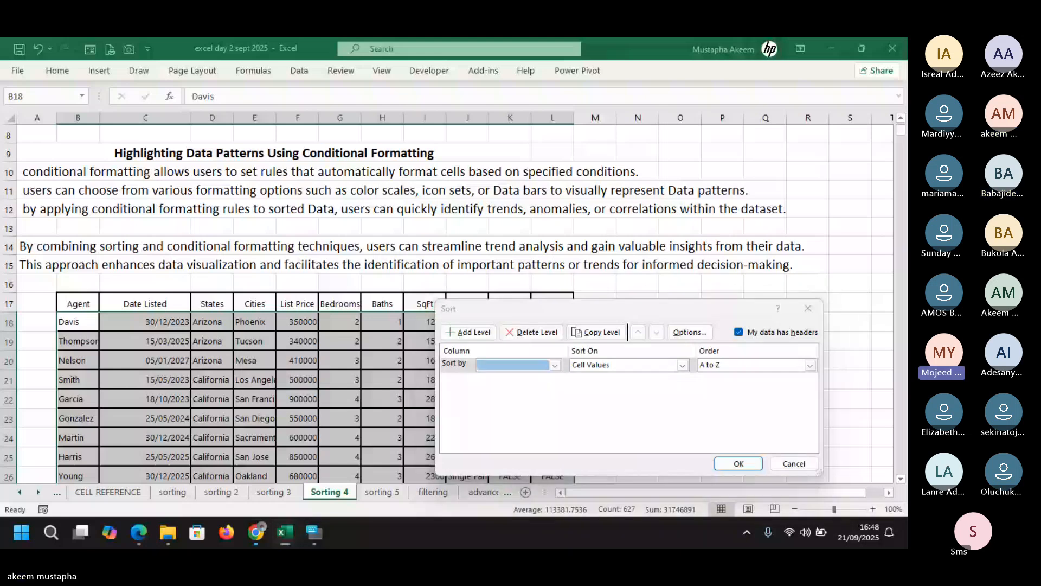
{"action": "key", "text": "alt+Tab"}
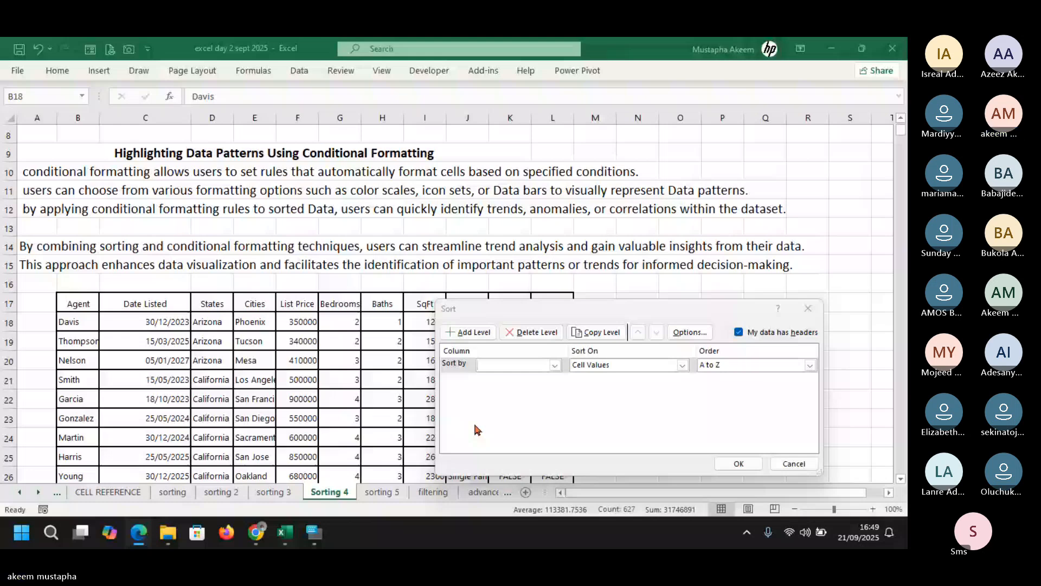
{"action": "key", "text": "alt+Tab"}
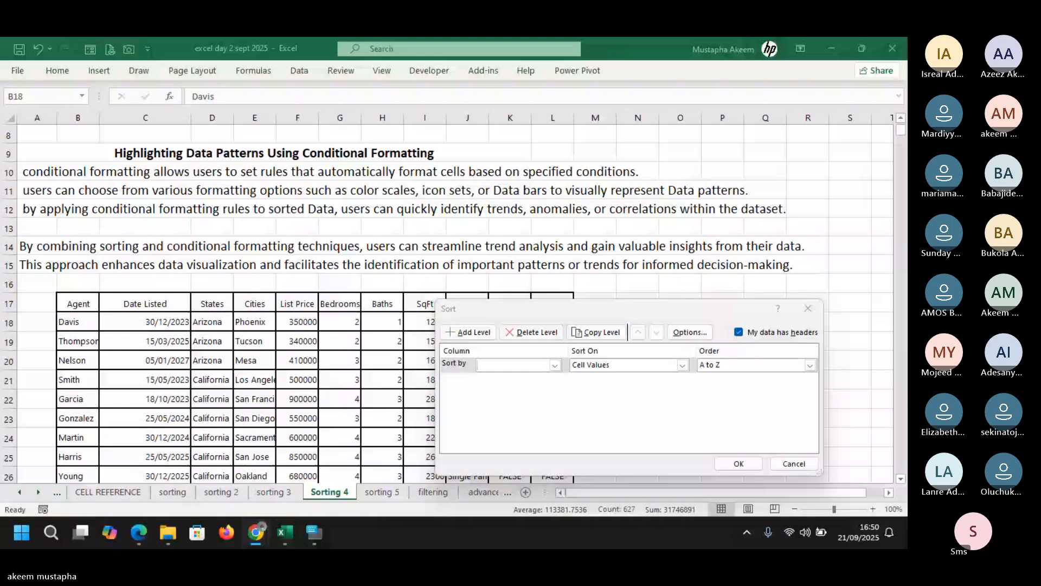
{"action": "key", "text": "alt+Tab"}
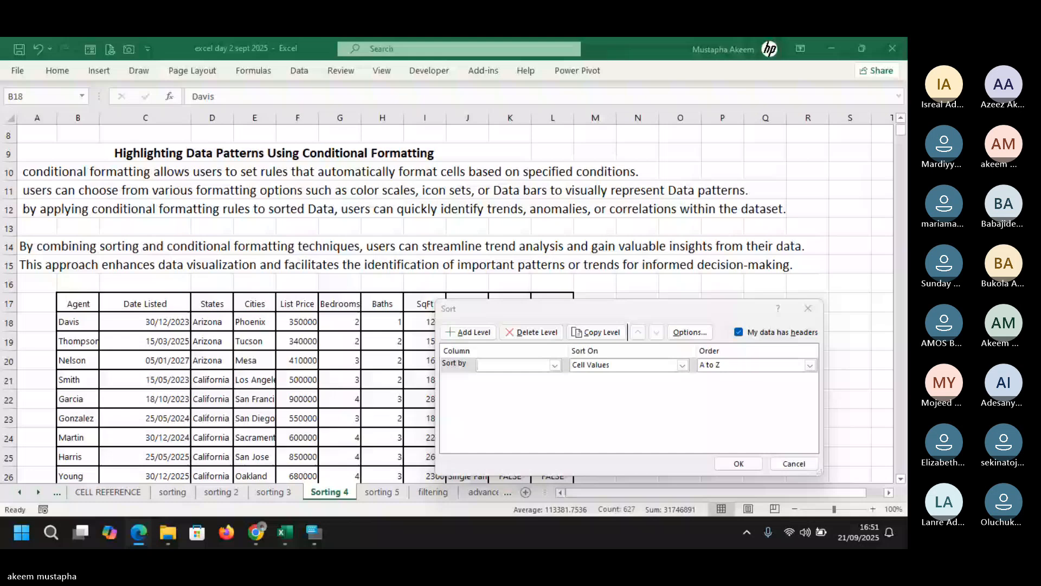
{"action": "key", "text": "super+d"}
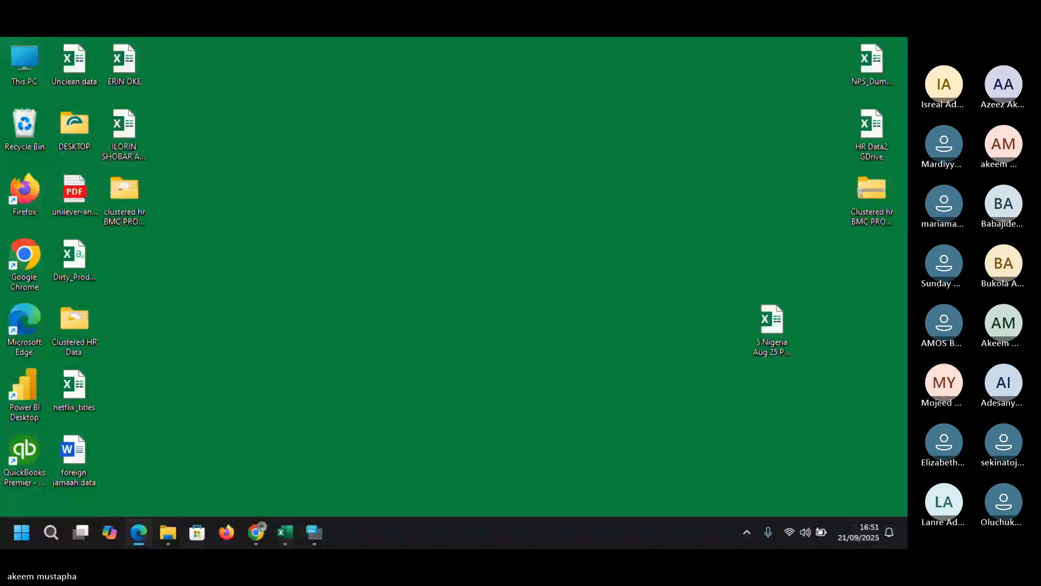
{"action": "key", "text": "super+d"}
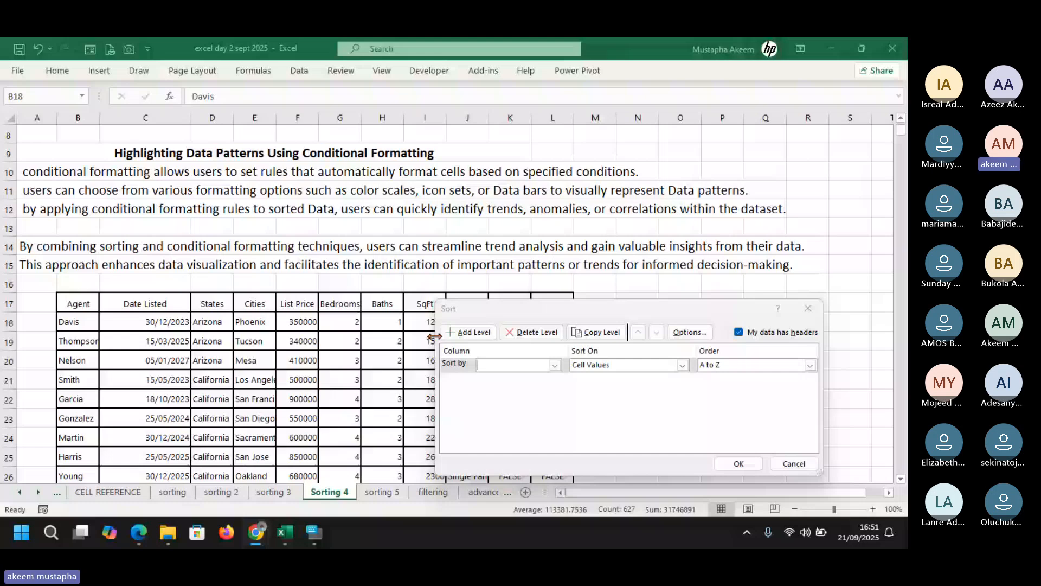
Try Date Listed by Cell Values, Oldest to Newest, as the sort level, and discard the custom sort.
{"action": "left_click", "coordinate": [693, 358]}
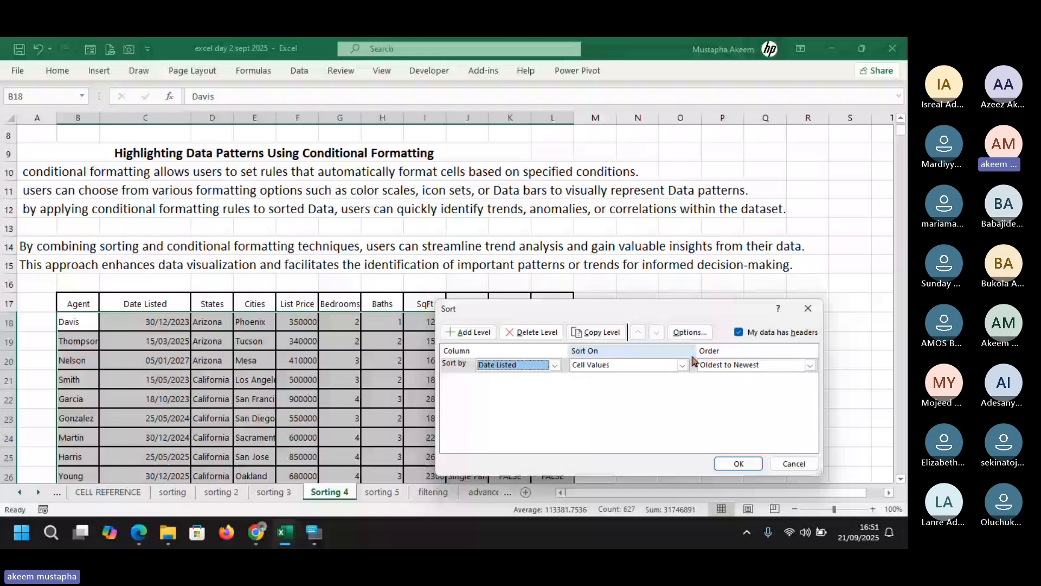
{"action": "left_click", "coordinate": [682, 365]}
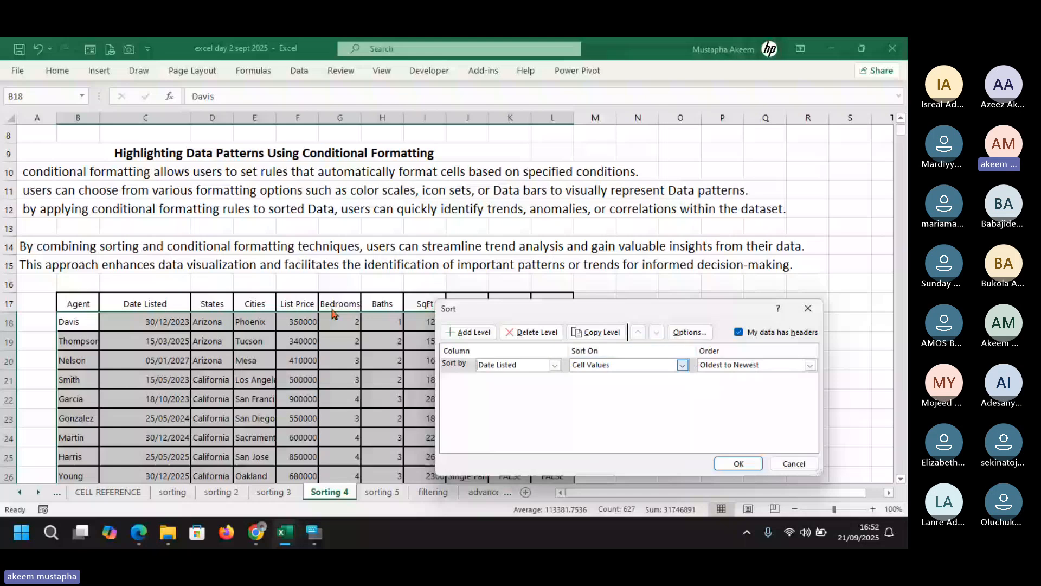
{"action": "key", "text": "Return"}
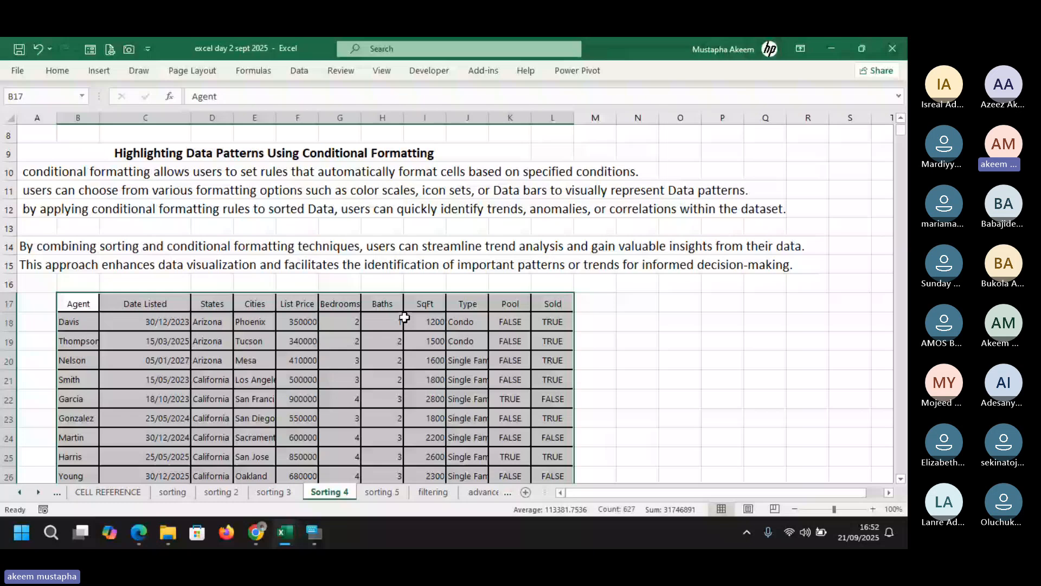
Demonstrate a custom sort of the whole table on Pool by Conditional Formatting Icon with No Cell Icon On Top, and close it without applying.
{"action": "left_click", "coordinate": [404, 319]}
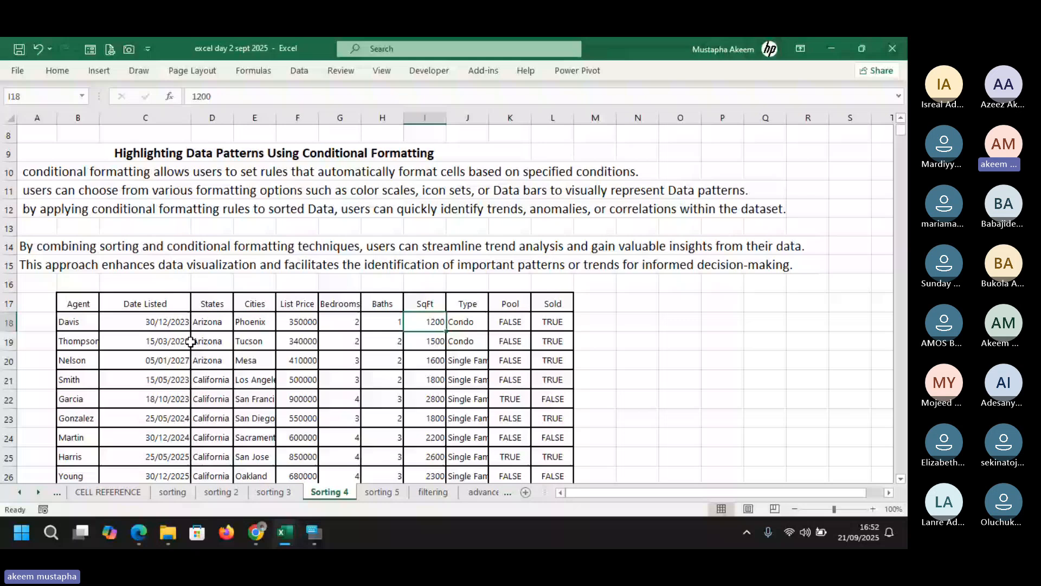
{"action": "key", "text": "ctrl+a"}
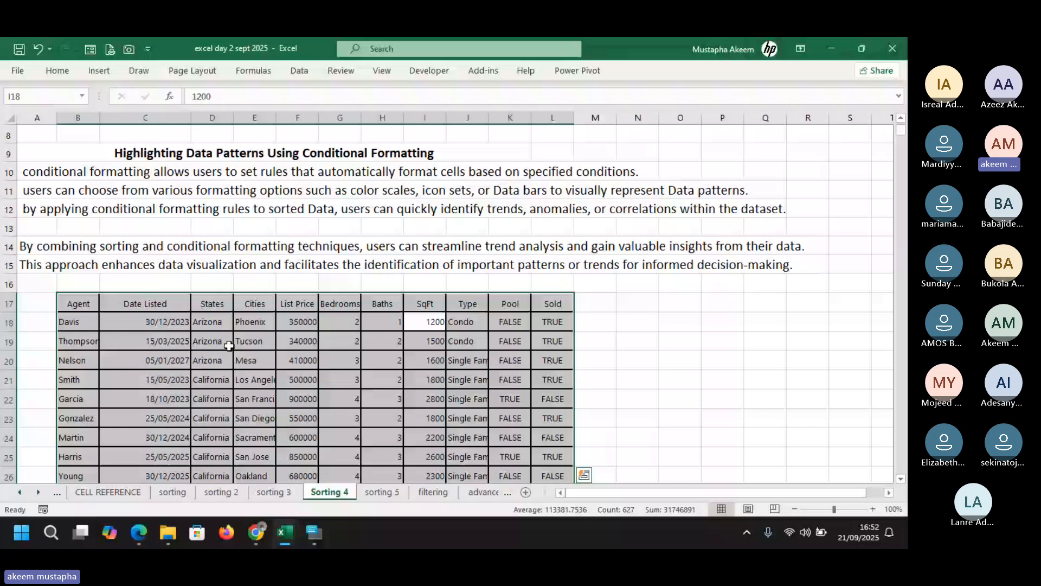
{"action": "right_click", "coordinate": [229, 345]}
{"action": "left_click", "coordinate": [433, 492]}
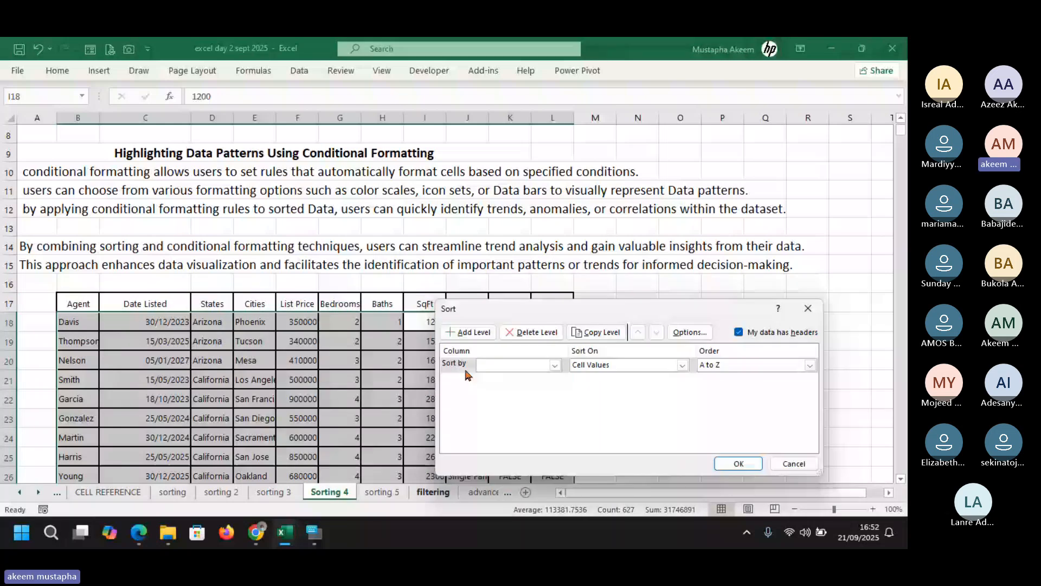
{"action": "left_click", "coordinate": [465, 367]}
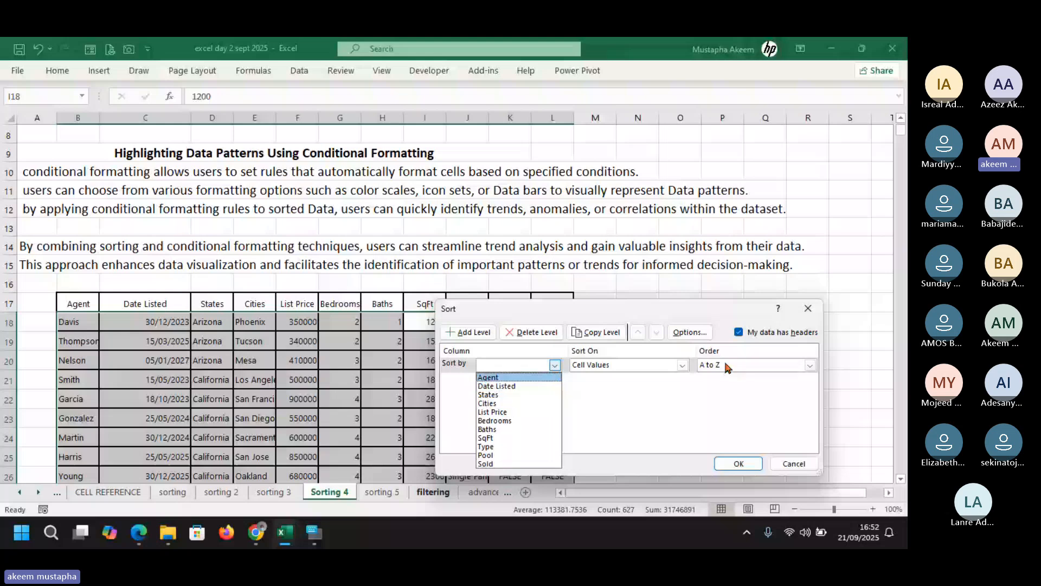
{"action": "left_click", "coordinate": [500, 400]}
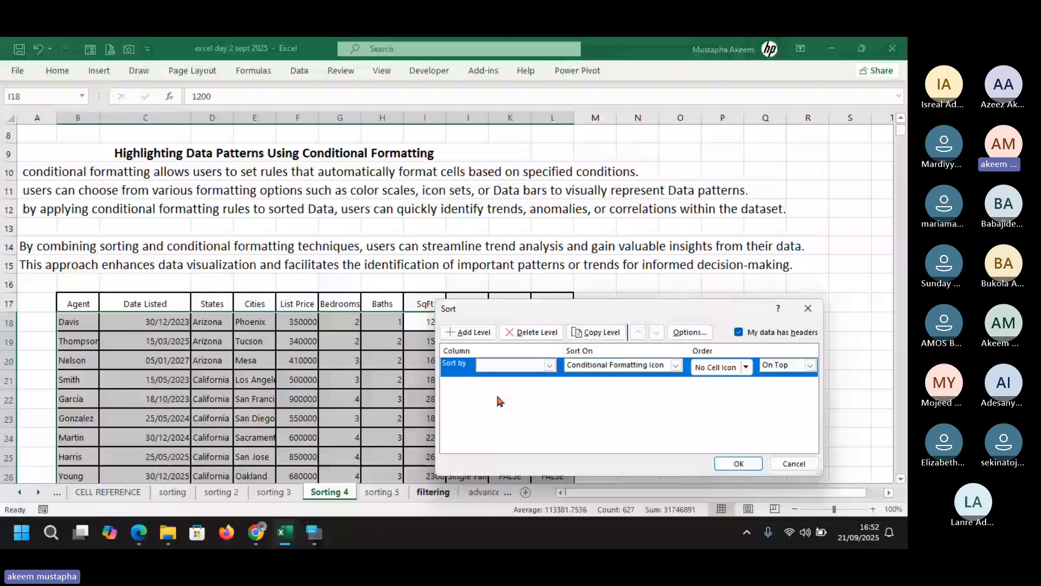
{"action": "left_click", "coordinate": [549, 366]}
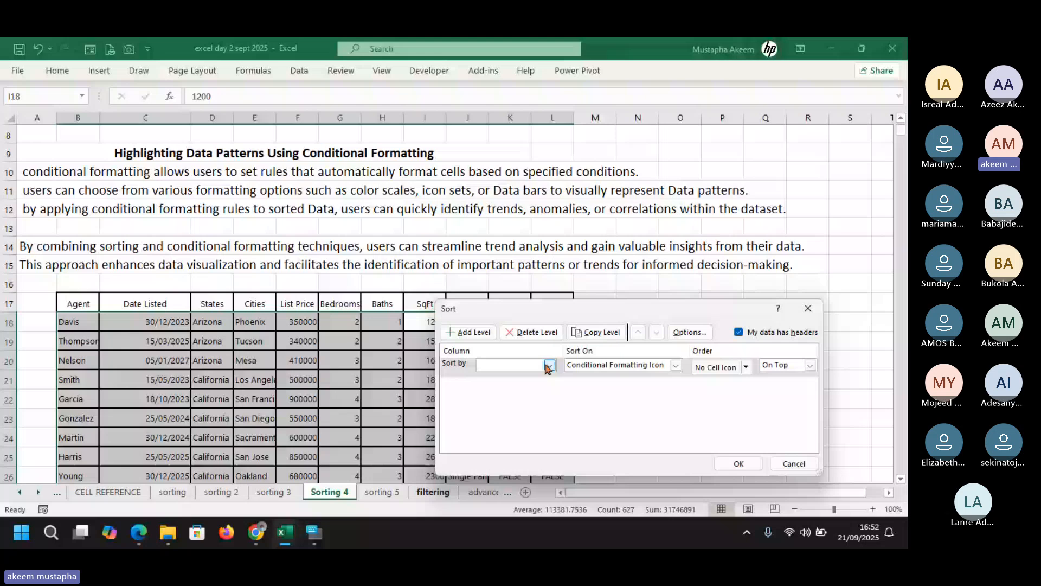
{"action": "left_click", "coordinate": [548, 366]}
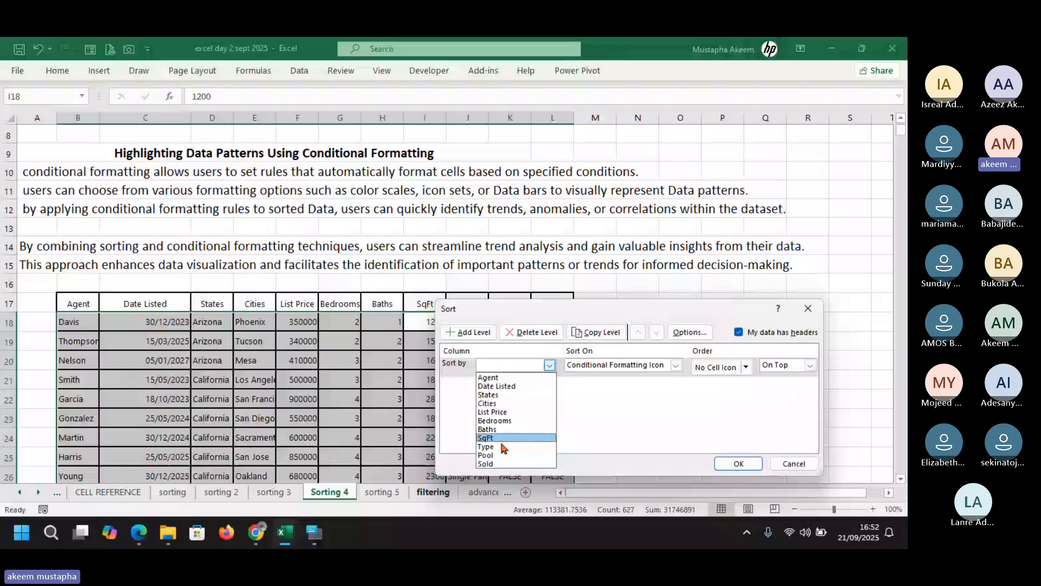
{"action": "left_click", "coordinate": [485, 455]}
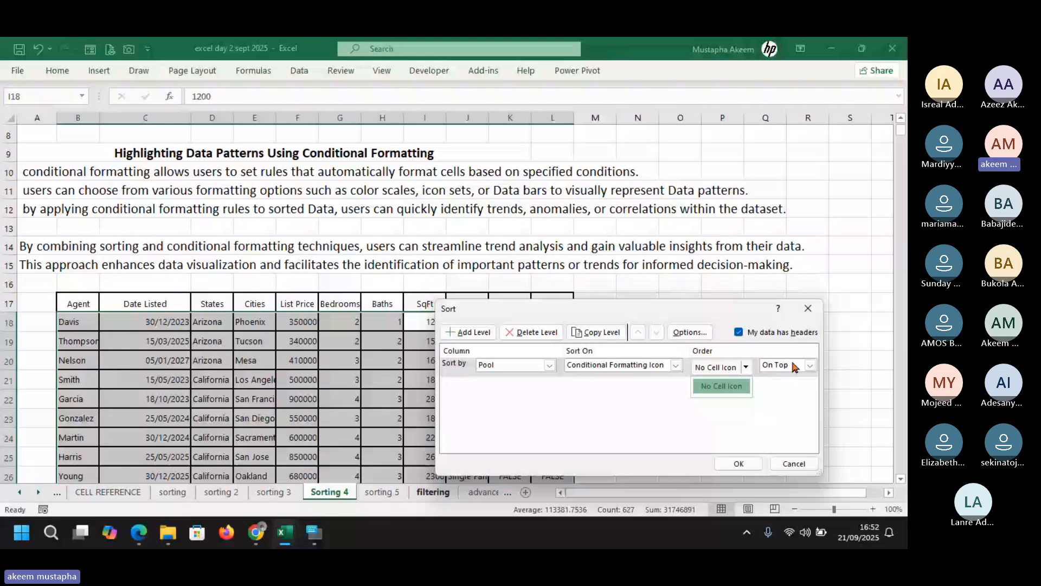
{"action": "left_click", "coordinate": [804, 307]}
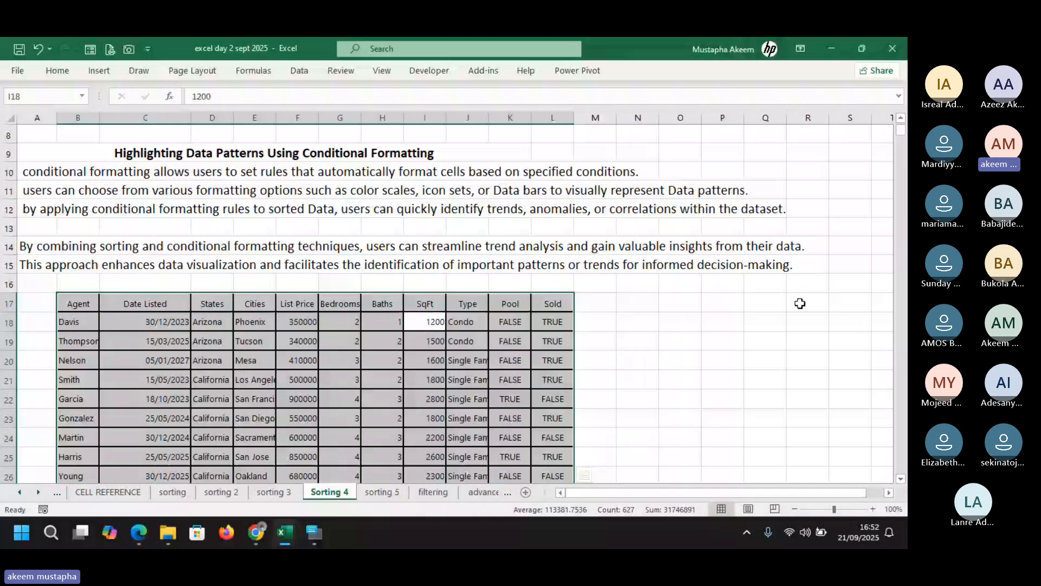
Switch to the sorting 5 sheet and select the whole horizontal property table, B20:R30, including its row labels.
{"action": "key", "text": "ctrl+Page_Down"}
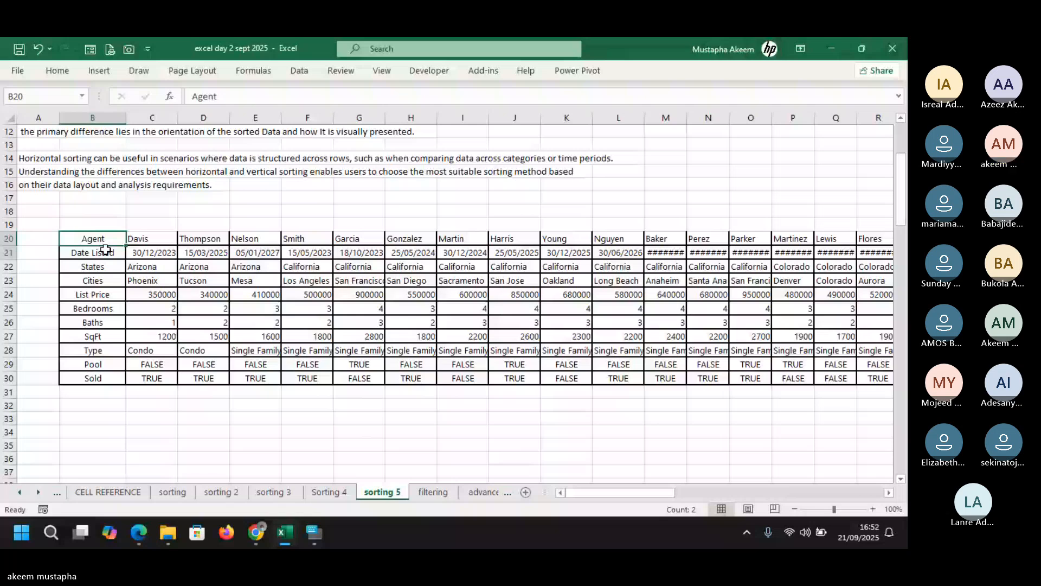
{"action": "left_click_drag", "start_coordinate": [104, 243], "coordinate": [713, 384]}
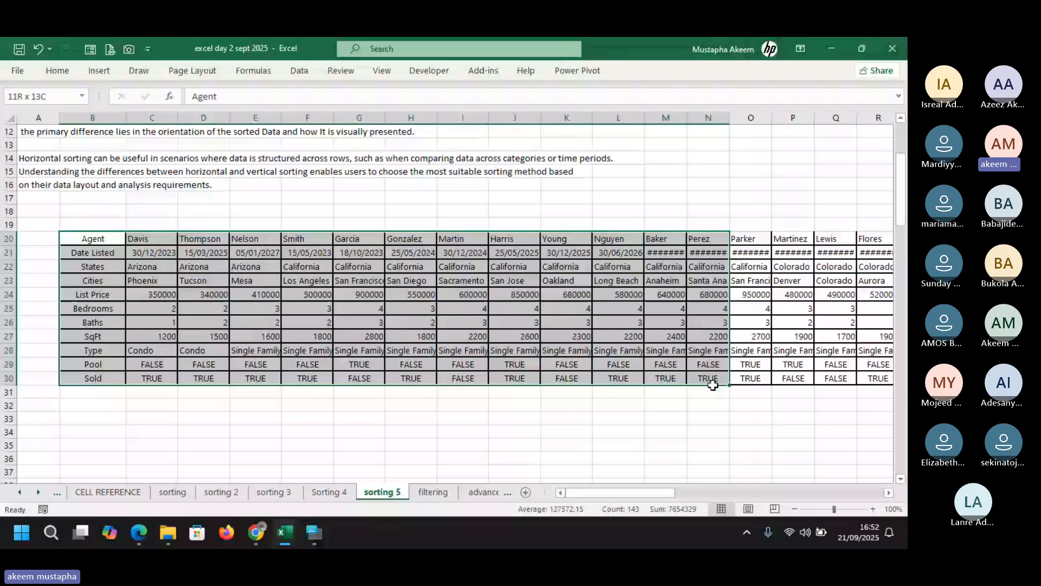
{"action": "left_click_drag", "start_coordinate": [712, 384], "coordinate": [879, 378]}
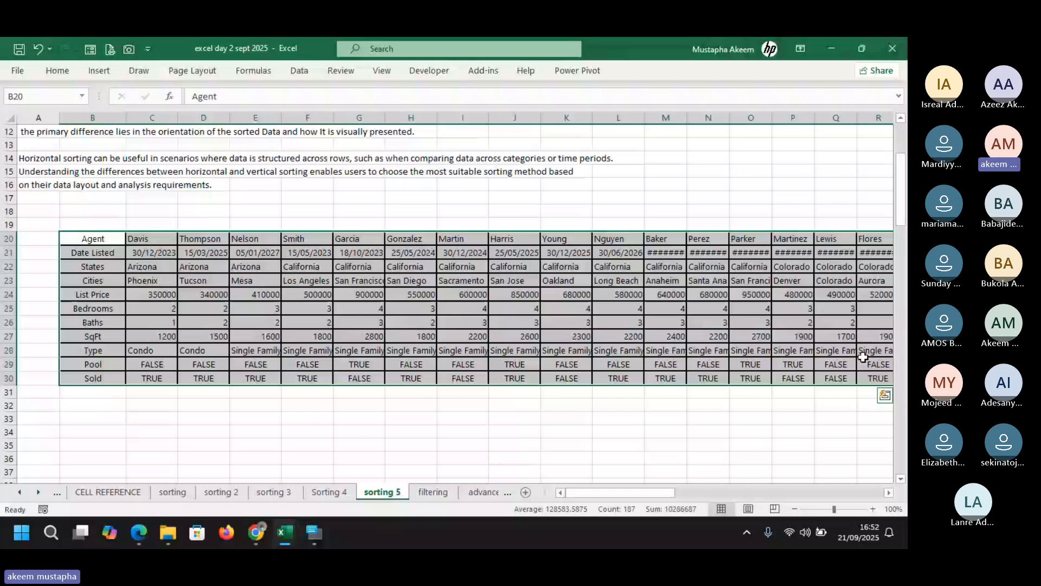
Start a custom sort on the selected table and set its orientation to Sort left to right.
{"action": "right_click", "coordinate": [559, 371]}
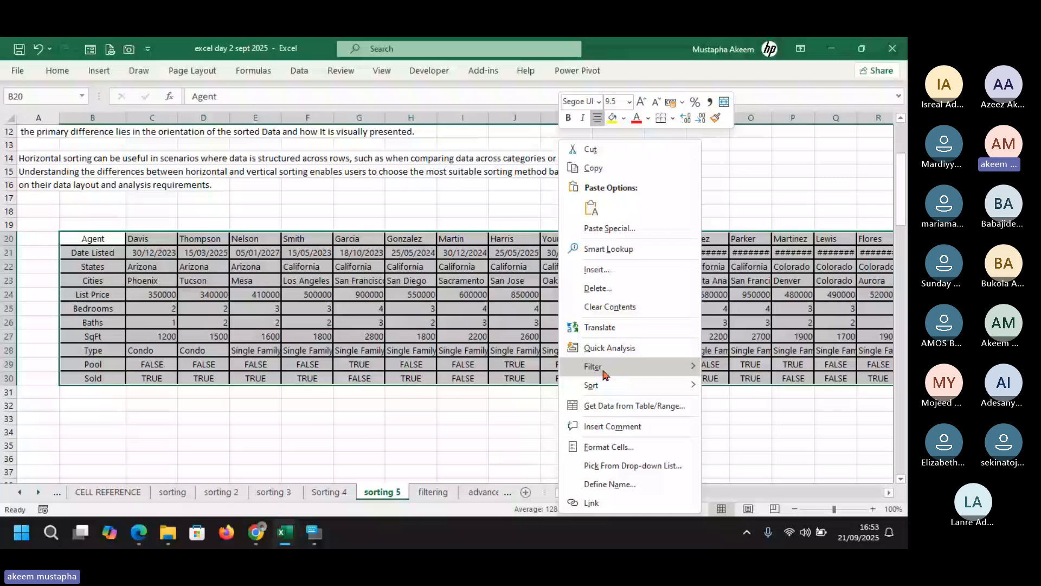
{"action": "left_click", "coordinate": [748, 479]}
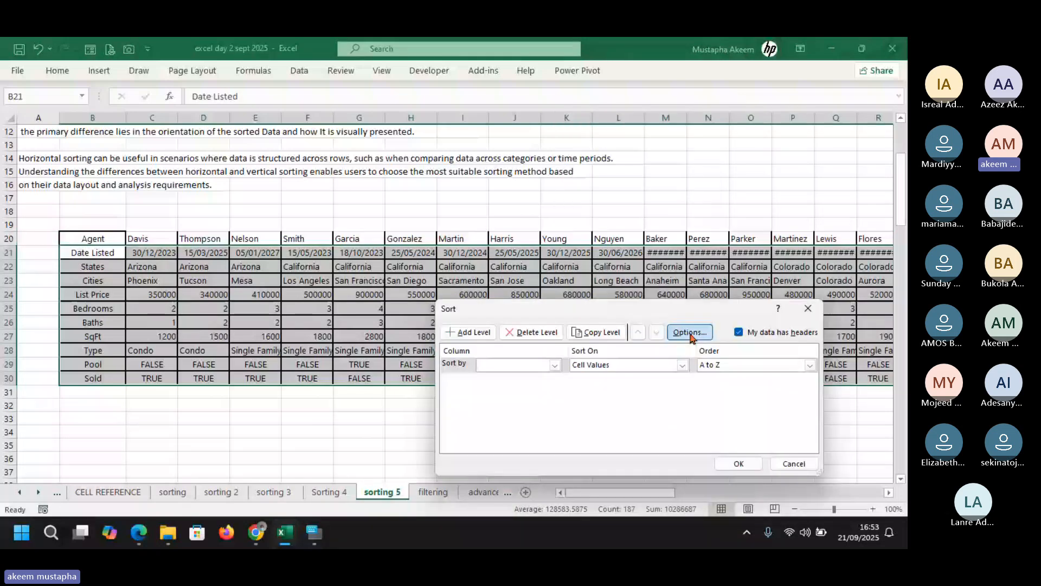
{"action": "left_click", "coordinate": [690, 333]}
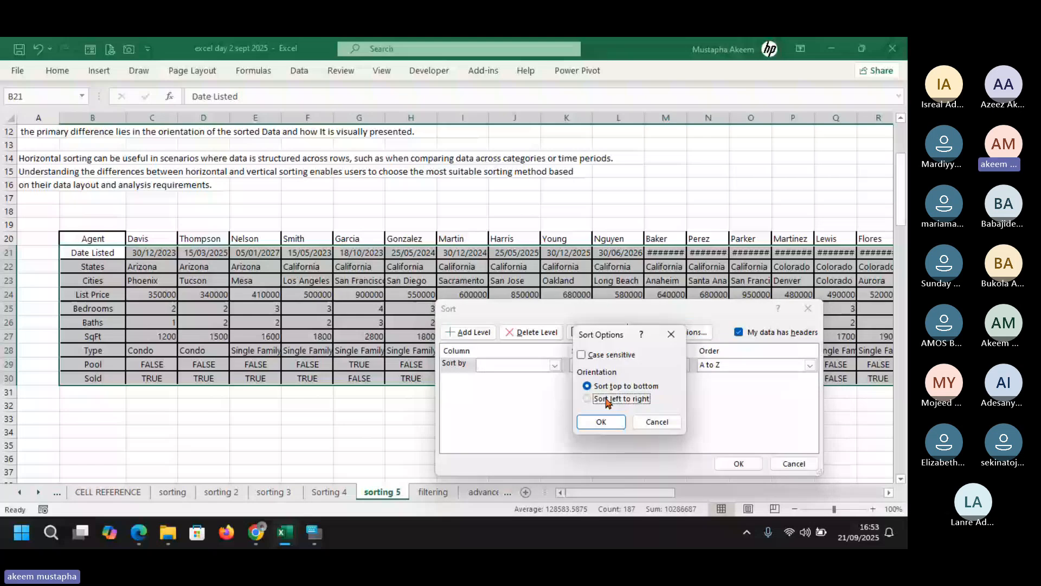
{"action": "left_click", "coordinate": [607, 400]}
{"action": "key", "text": "Return"}
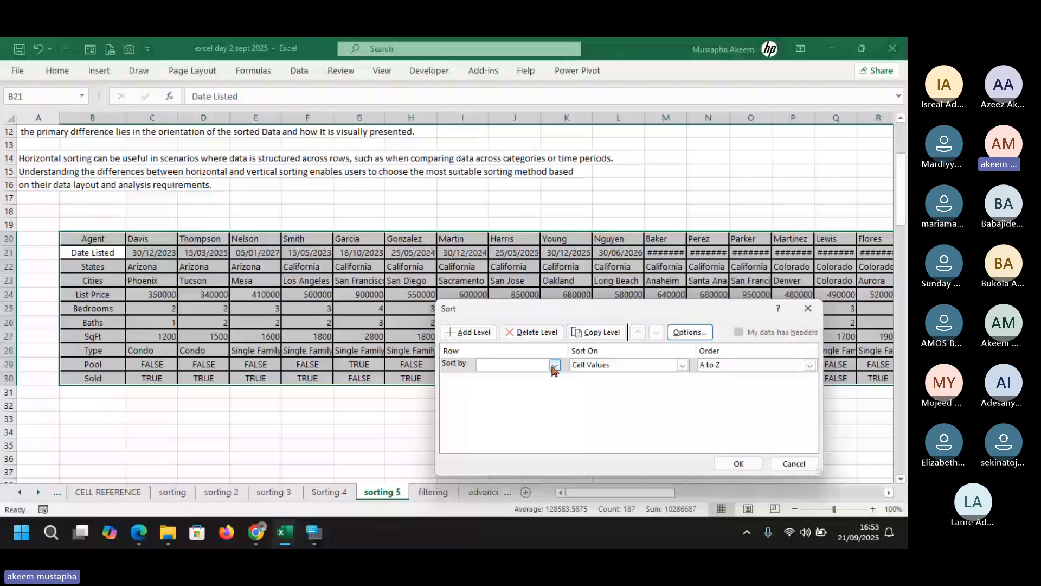
Sort the table by Row 20 on Cell Values, A to Z, and select the first agent cell, C20.
{"action": "left_click", "coordinate": [554, 366]}
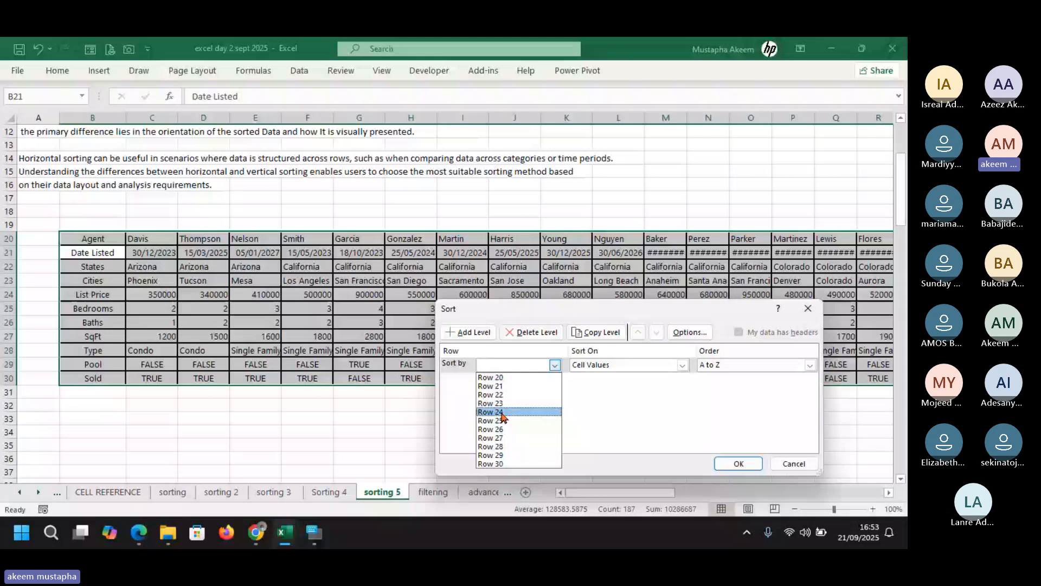
{"action": "left_click", "coordinate": [490, 377]}
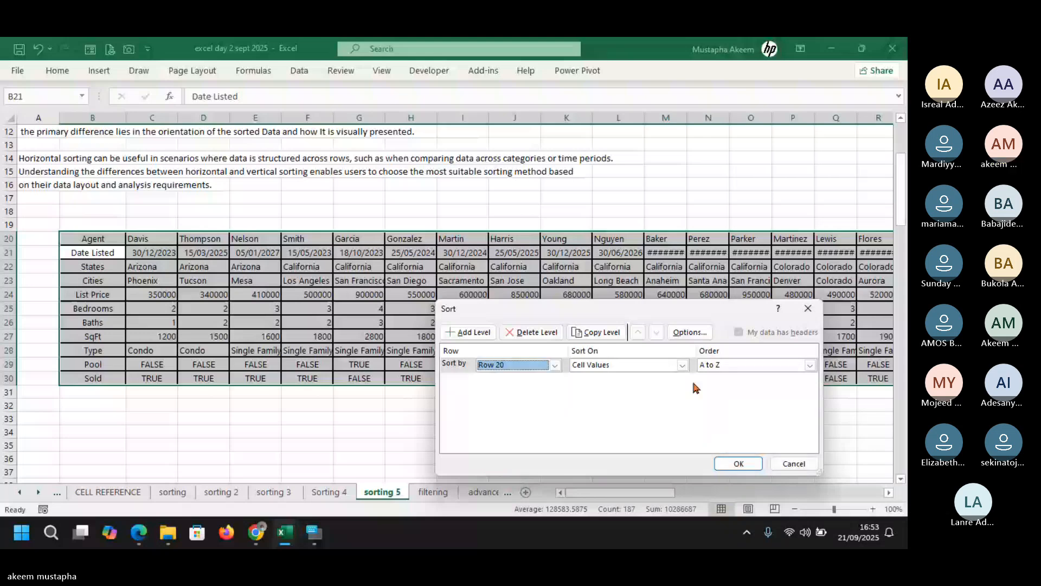
{"action": "left_click", "coordinate": [732, 463]}
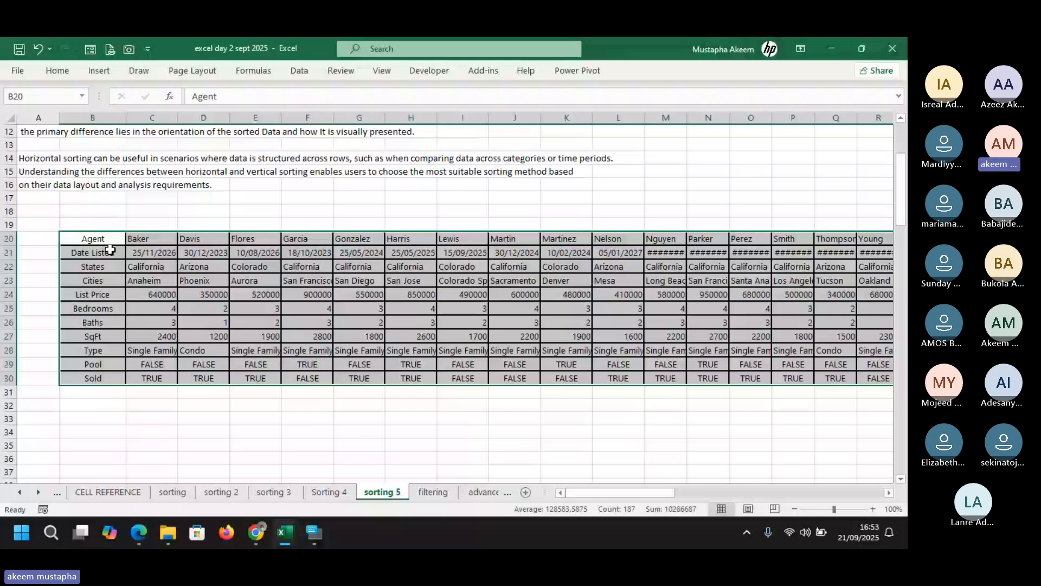
{"action": "key", "text": "Right"}
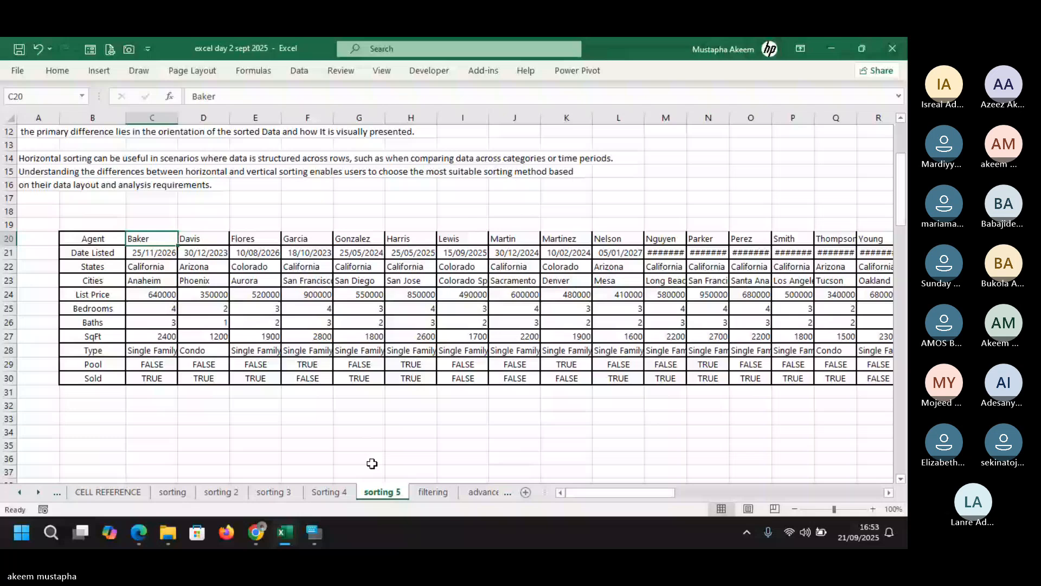
Look back over the Sorting 4, sorting 2 and sorting 3 sheets, and return to Sorting 4.
{"action": "key", "text": "ctrl+Page_Up"}
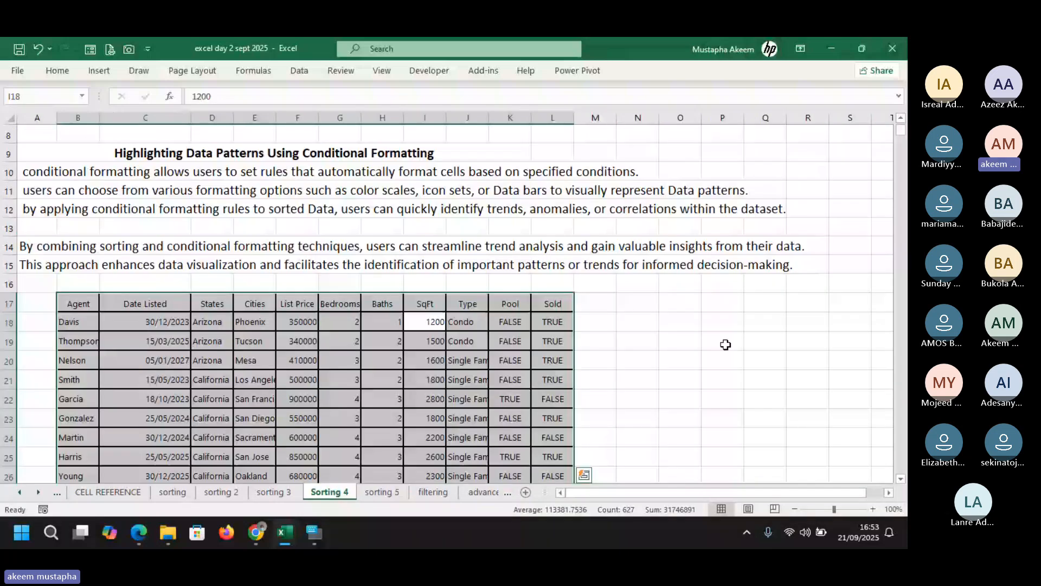
{"action": "left_click", "coordinate": [725, 345]}
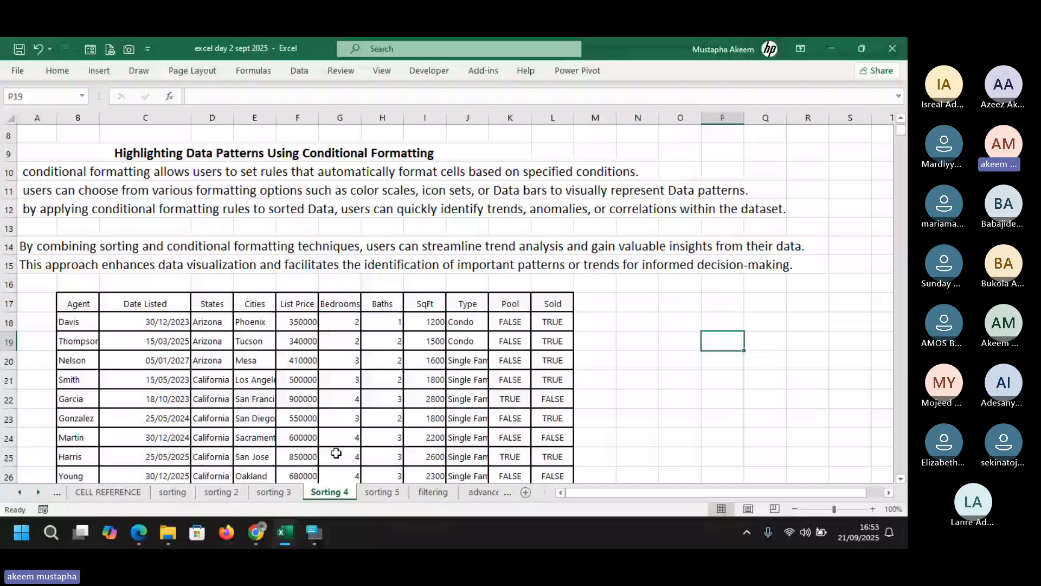
{"action": "left_click", "coordinate": [221, 492]}
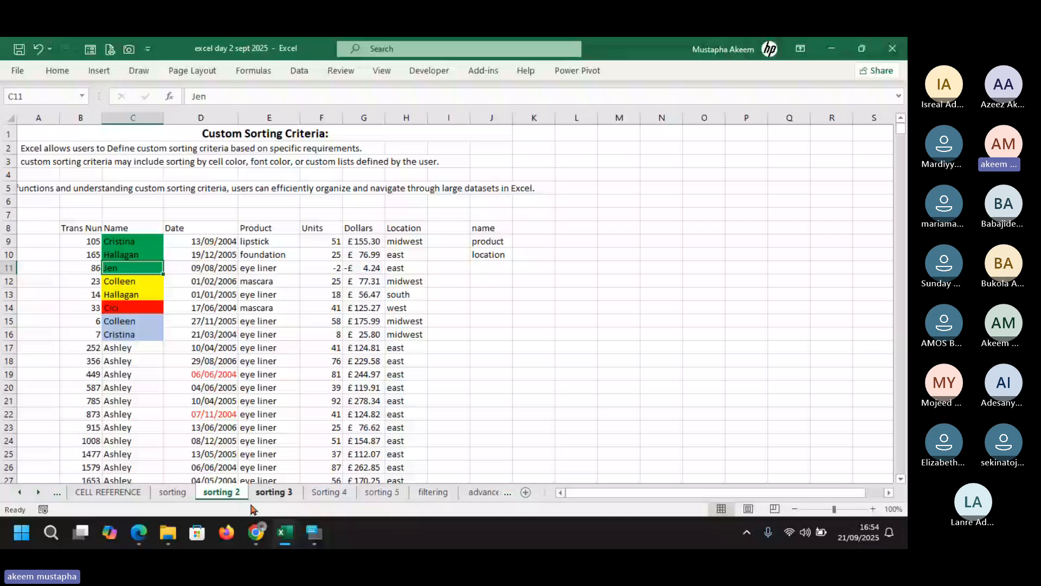
{"action": "left_click", "coordinate": [273, 492]}
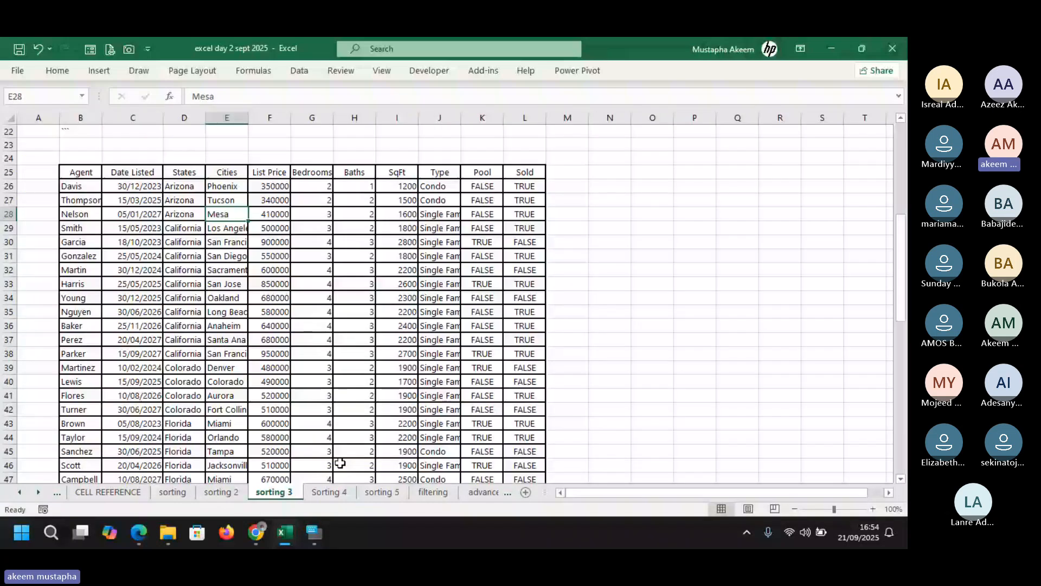
{"action": "left_click", "coordinate": [330, 492]}
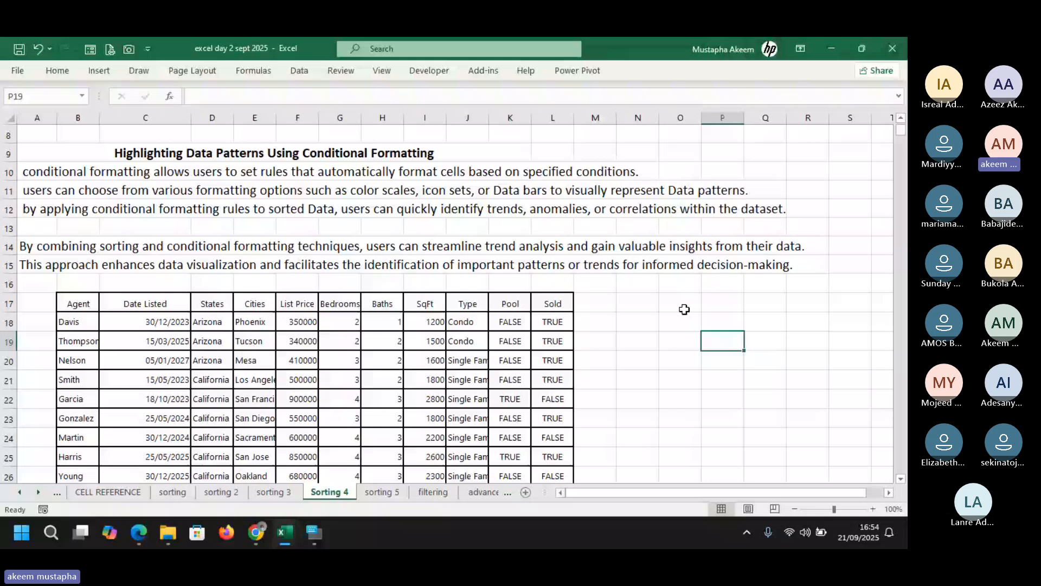
Enter =MONTH(C18) in M18, beside the property table, to get the month number of the first Date Listed.
{"action": "left_click", "coordinate": [582, 321]}
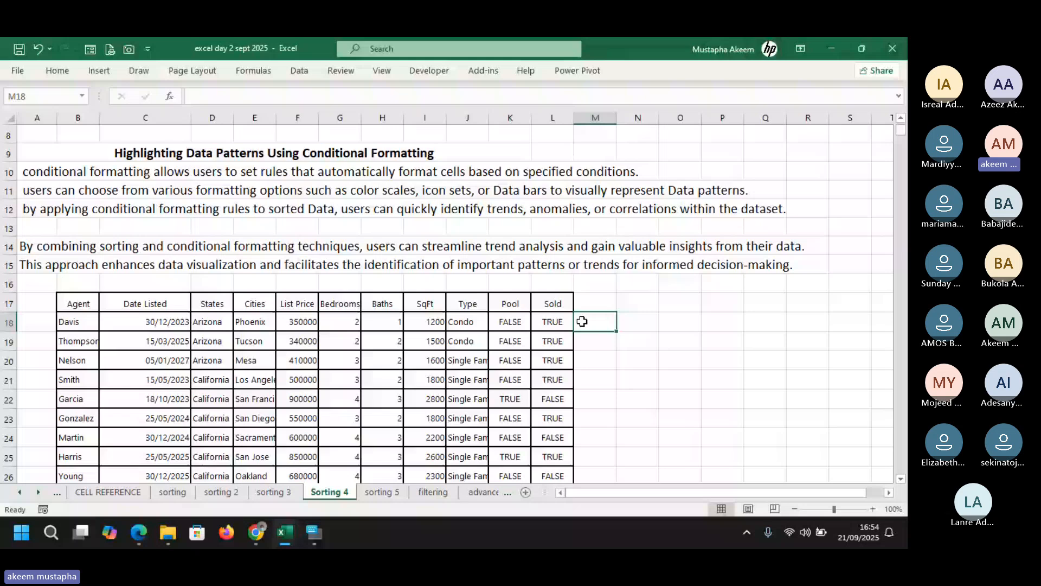
{"action": "type", "text": "=mo"}
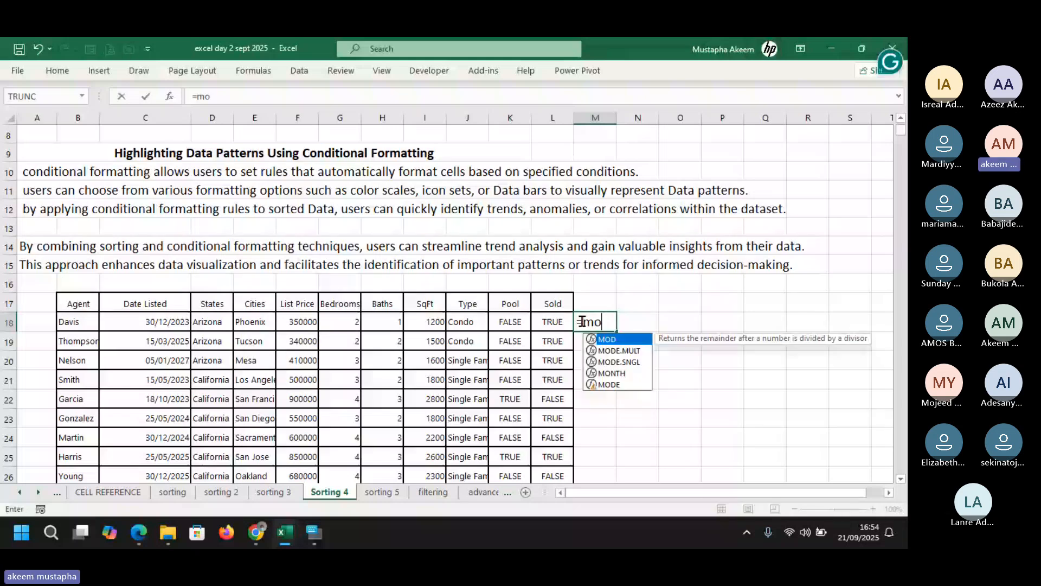
{"action": "key", "text": "BackSpace"}
{"action": "key", "text": "BackSpace"}
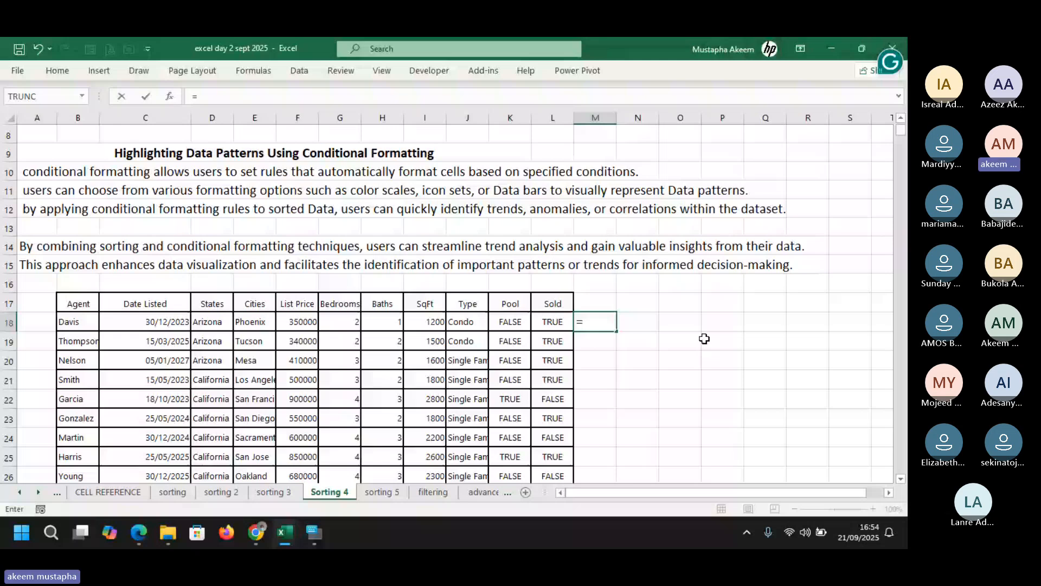
{"action": "type", "text": "text"}
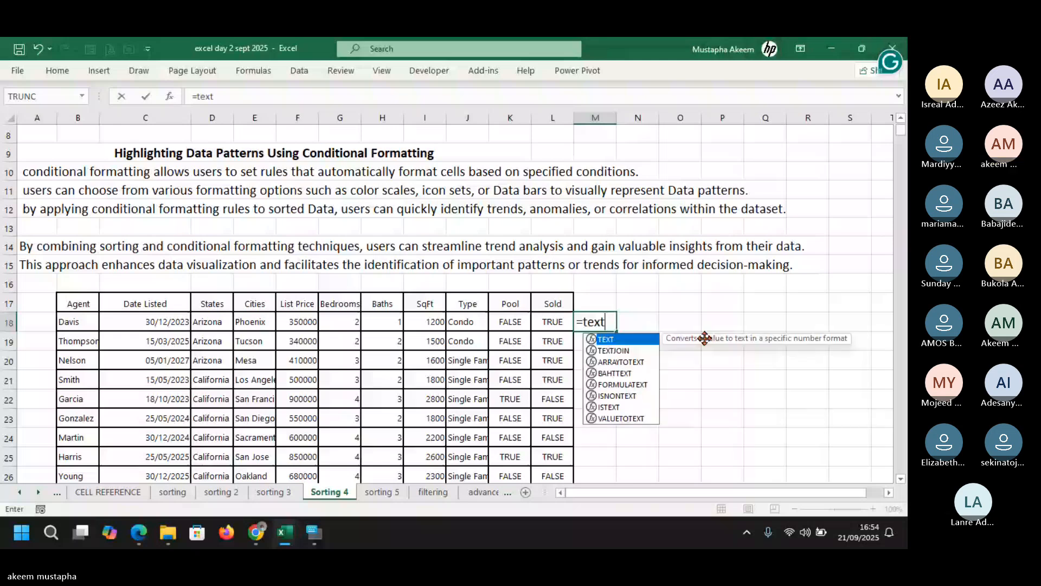
{"action": "key", "text": "BackSpace"}
{"action": "key", "text": "BackSpace"}
{"action": "key", "text": "BackSpace"}
{"action": "key", "text": "BackSpace"}
{"action": "type", "text": "month"}
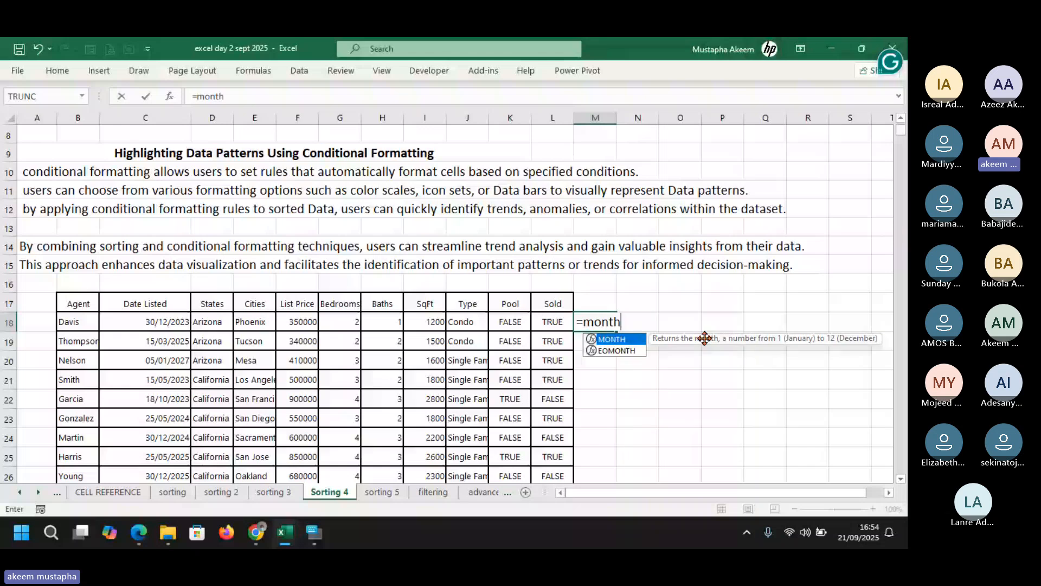
{"action": "type", "text": "("}
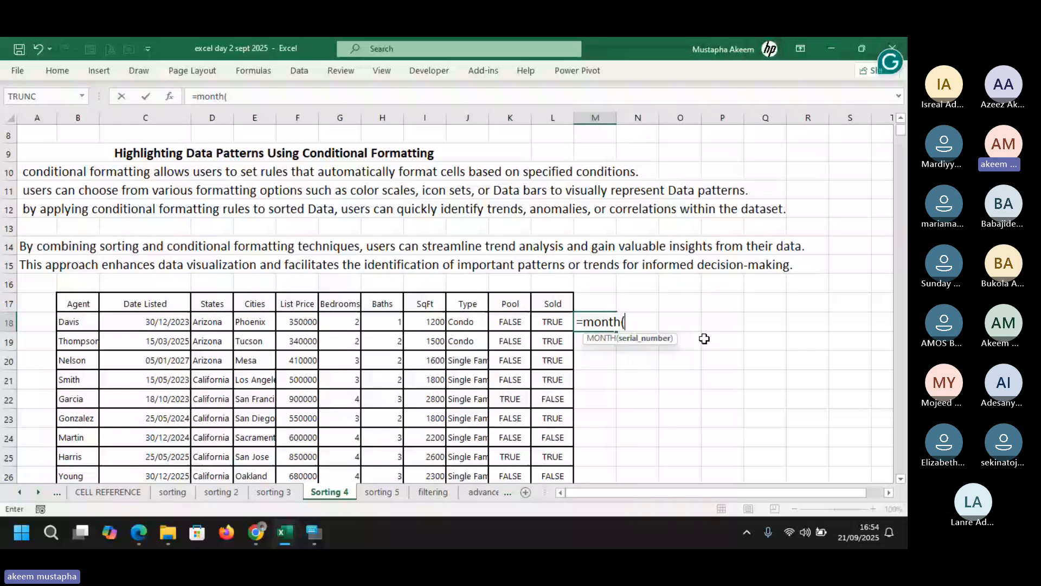
{"action": "left_click", "coordinate": [169, 323]}
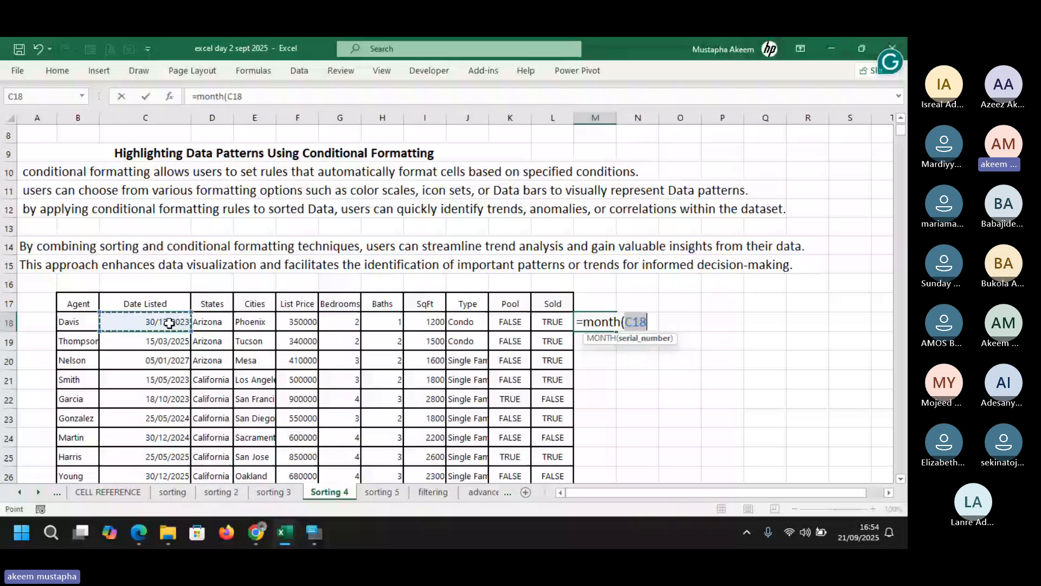
{"action": "key", "text": "Return"}
Replace the formula in M18 with =TEXT(C18,"Mmmm") to get the full month name of the first Date Listed.
{"action": "left_click", "coordinate": [597, 319]}
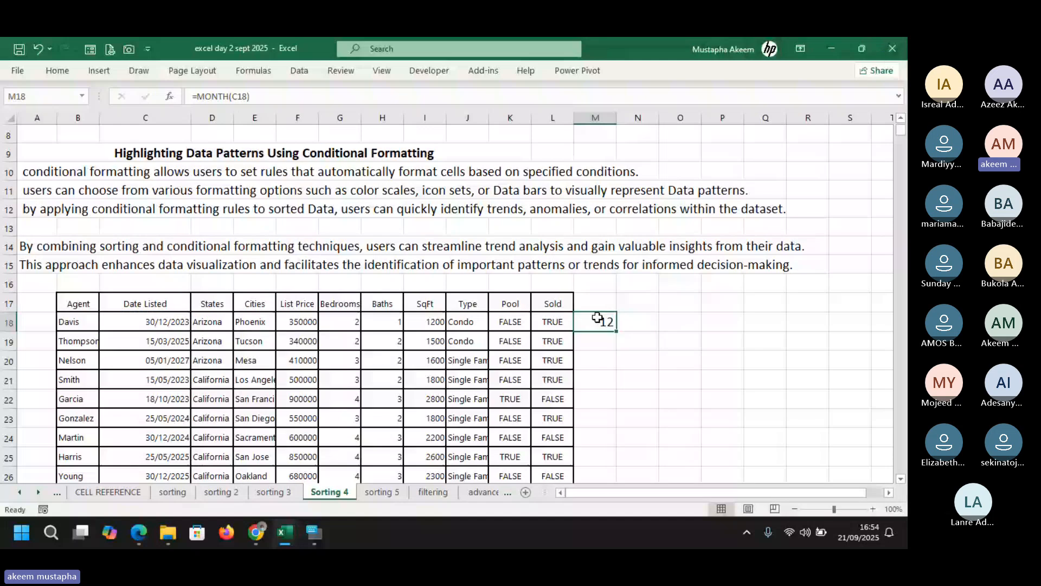
{"action": "type", "text": "="}
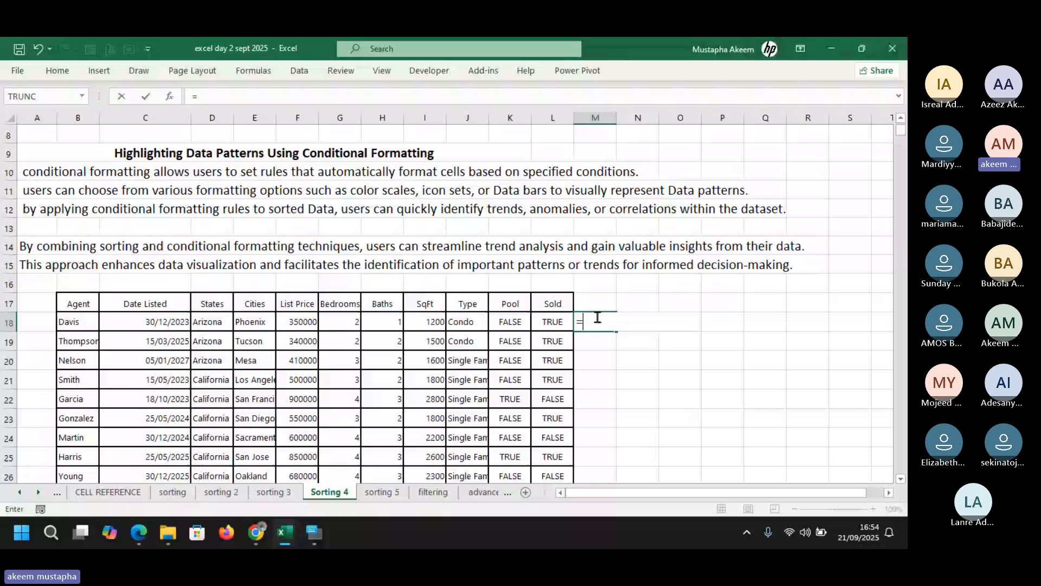
{"action": "type", "text": "tes"}
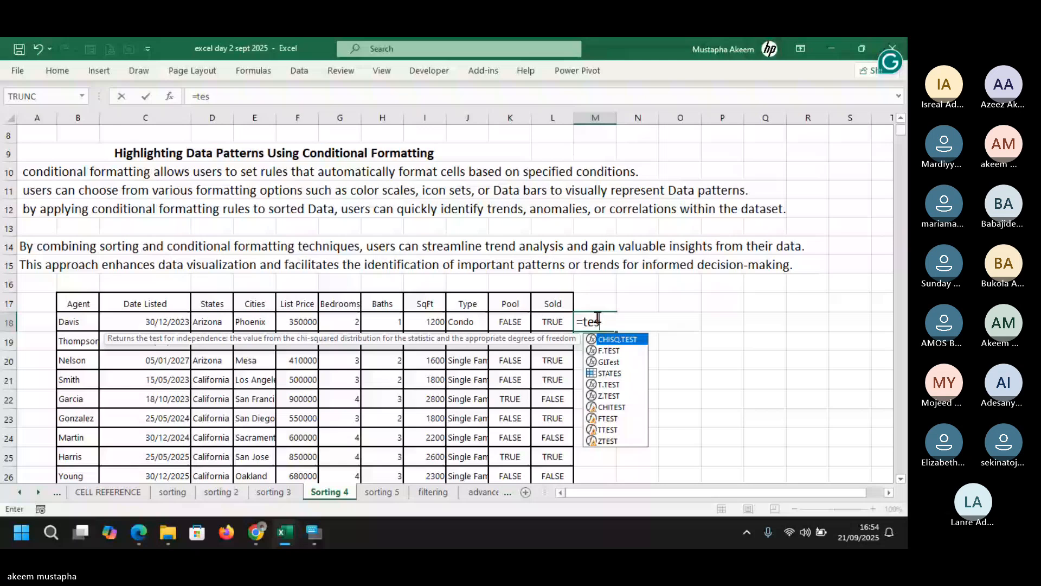
{"action": "key", "text": "BackSpace"}
{"action": "type", "text": "xt"}
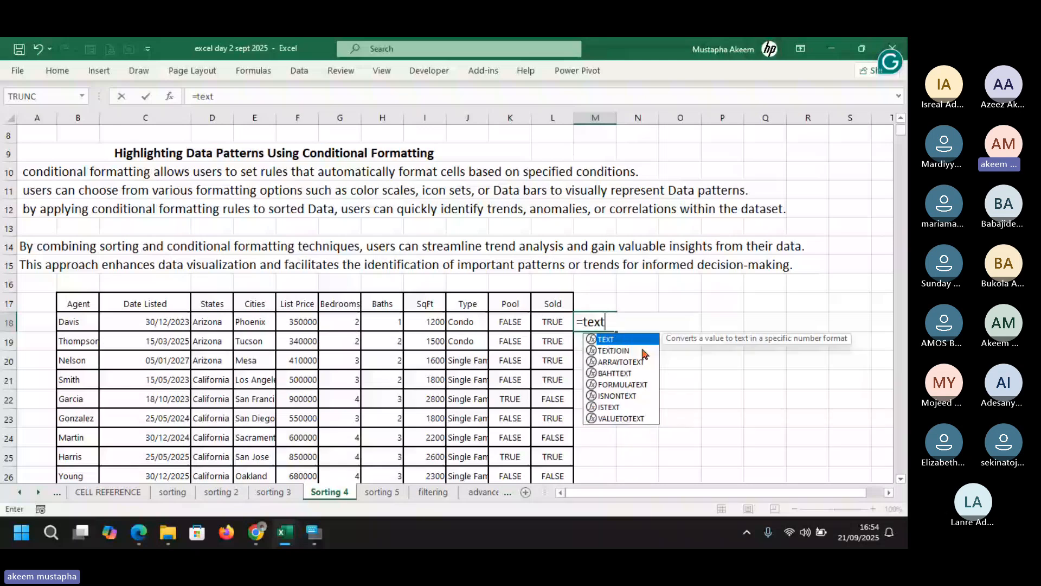
{"action": "type", "text": "("}
{"action": "left_click", "coordinate": [169, 322]}
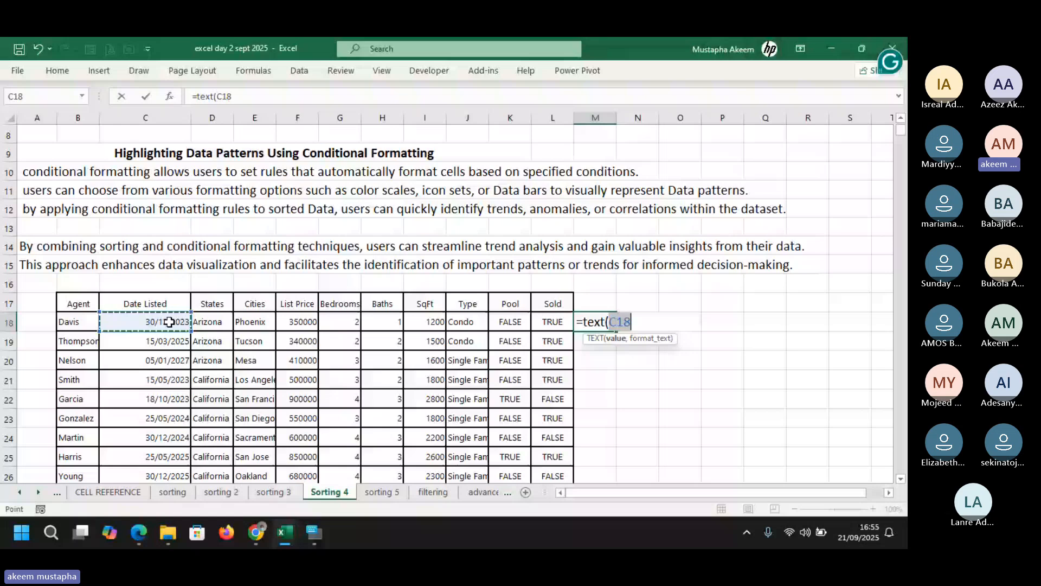
{"action": "type", "text": ",\""}
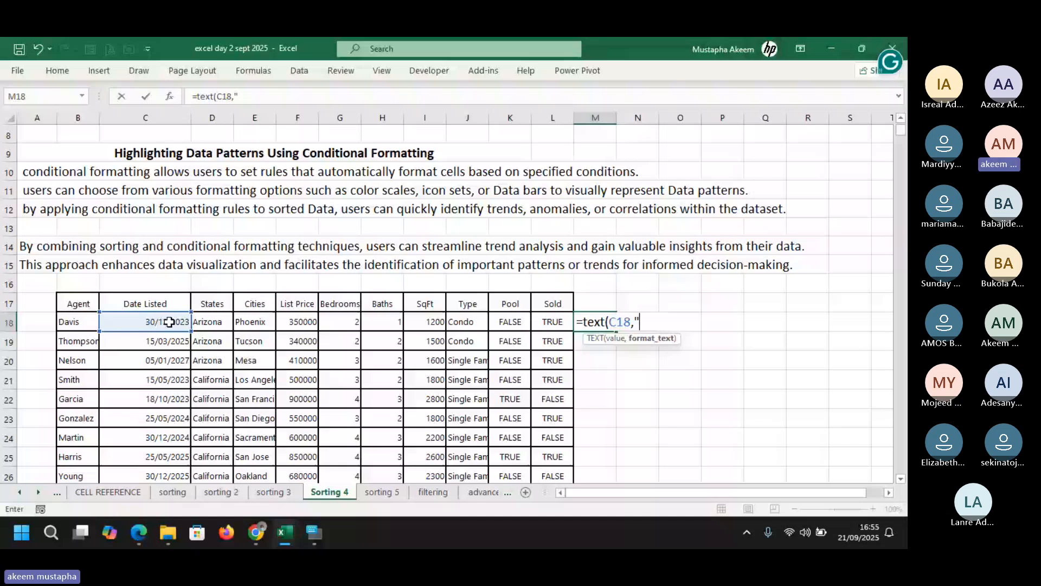
{"action": "type", "text": "MMm"}
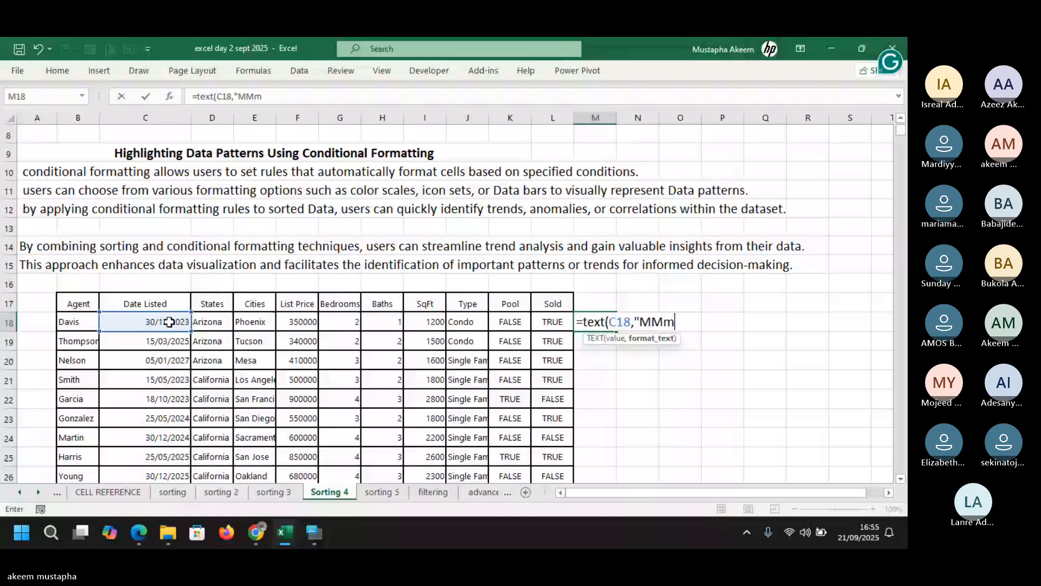
{"action": "key", "text": "BackSpace"}
{"action": "key", "text": "BackSpace"}
{"action": "type", "text": "mmm\""}
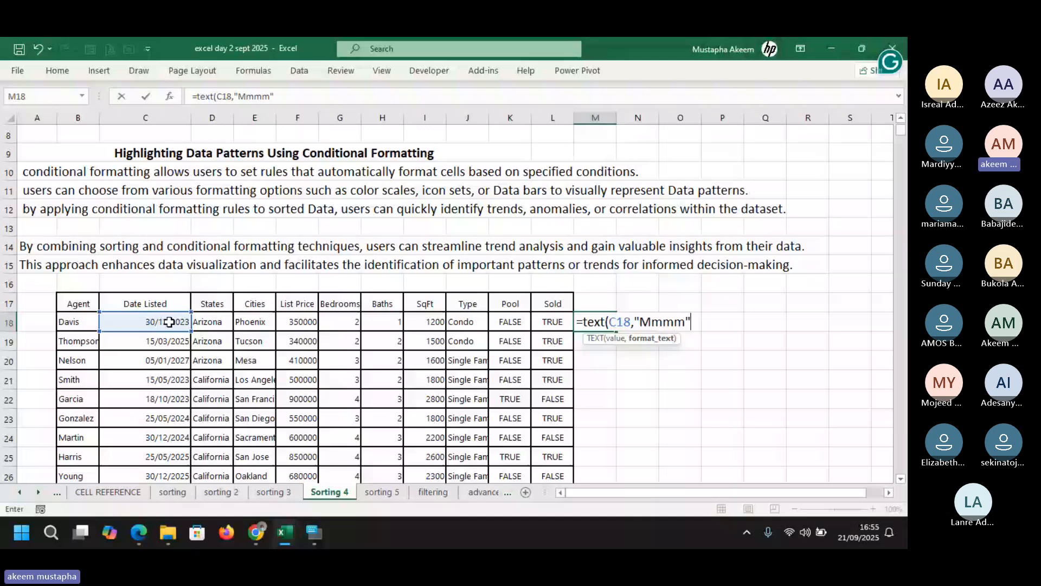
Fill the month-name formula from M18 down alongside the table, and select the full formula text of M18.
{"action": "left_click", "coordinate": [602, 322]}
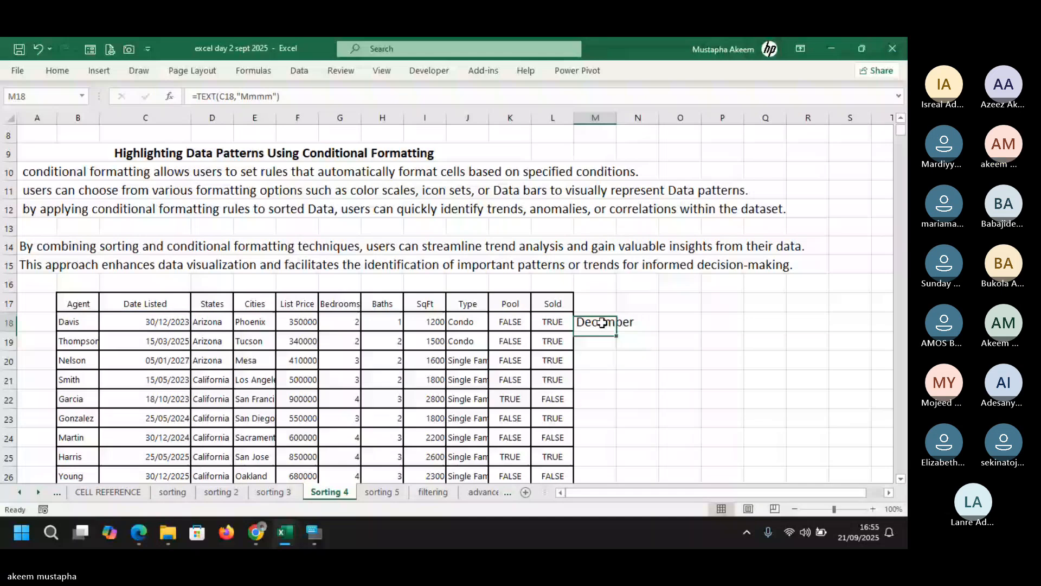
{"action": "double_click", "coordinate": [617, 336]}
{"action": "left_click_drag", "start_coordinate": [283, 96], "coordinate": [170, 91]}
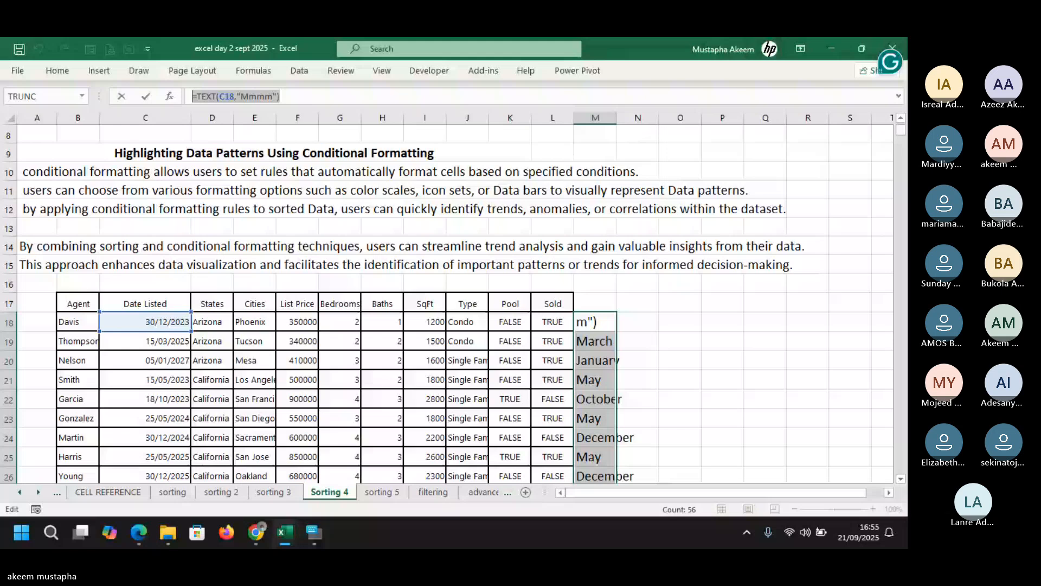
{"action": "key", "text": "alt+Tab"}
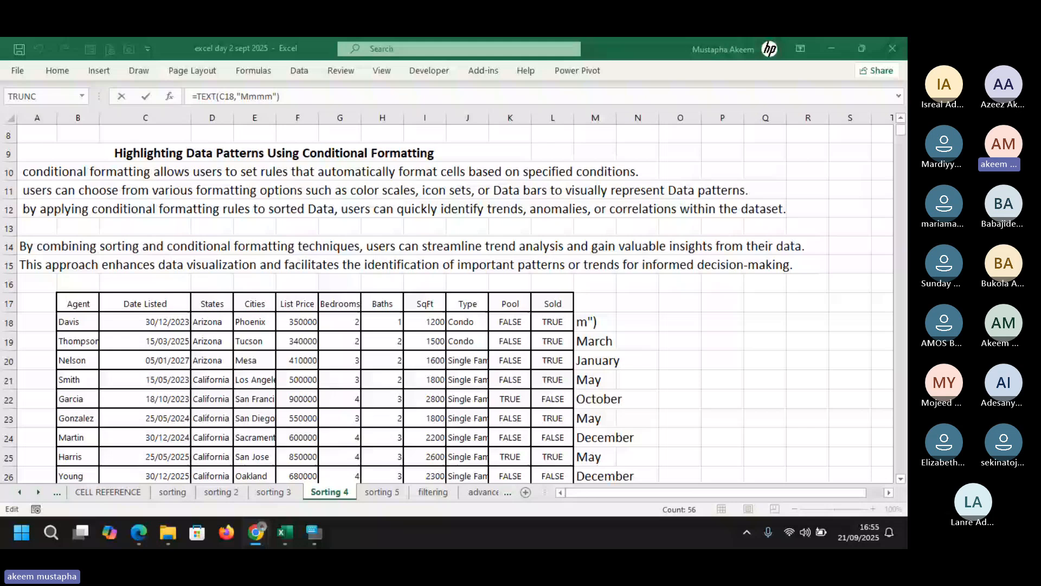
{"action": "left_click", "coordinate": [619, 317]}
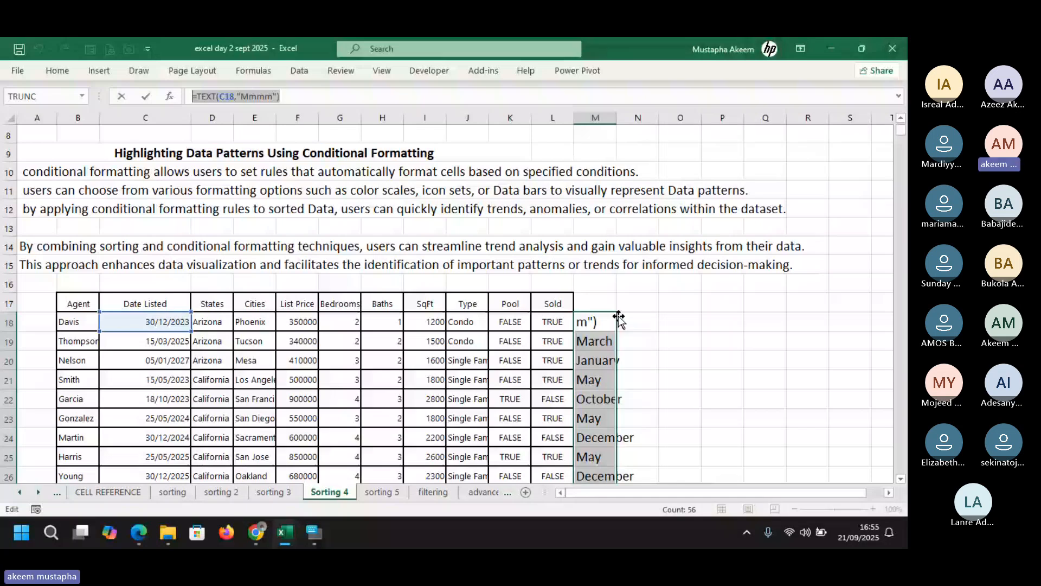
Replace the month-name formulas from M18 down to M73 with their plain values.
{"action": "left_click", "coordinate": [722, 322]}
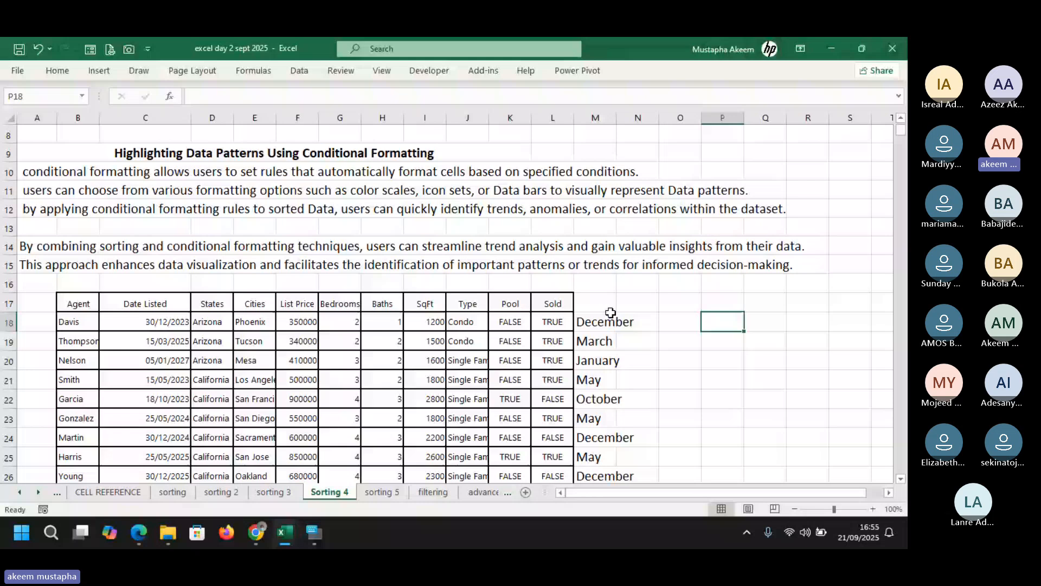
{"action": "left_click", "coordinate": [610, 315]}
{"action": "key", "text": "ctrl+shift+Down"}
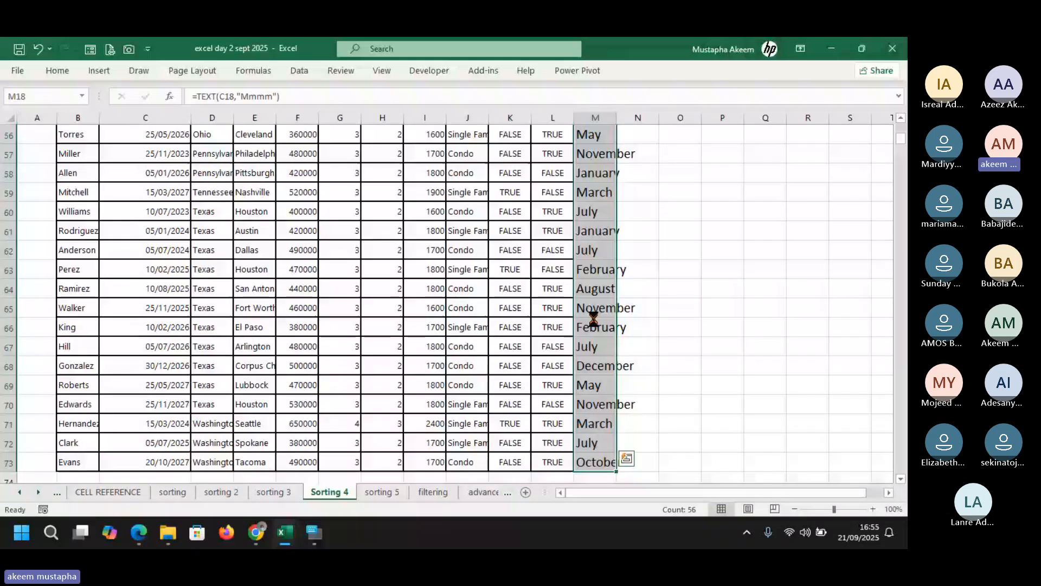
{"action": "key", "text": "ctrl+c"}
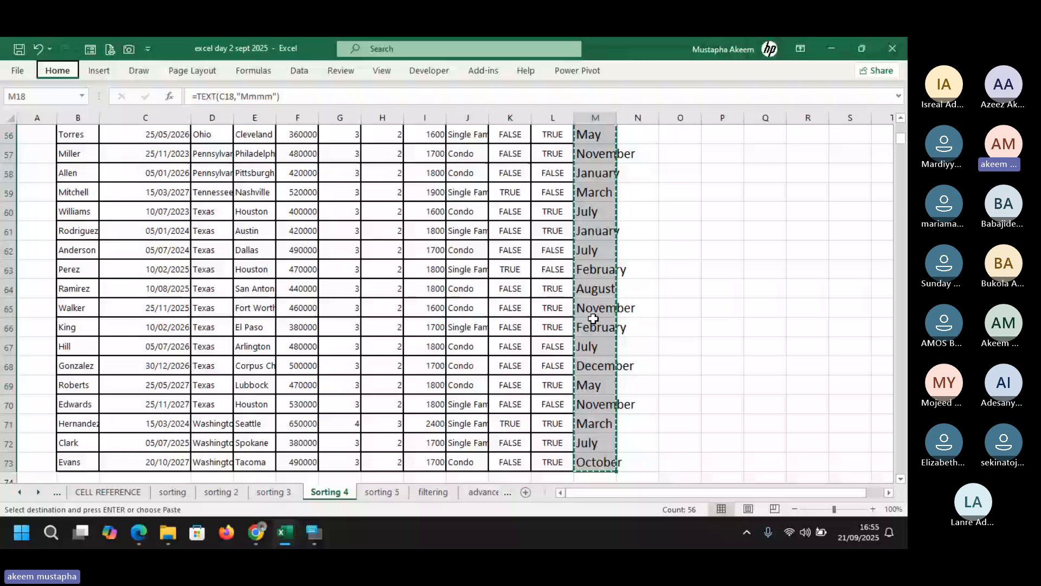
{"action": "key", "text": "ctrl+shift+v"}
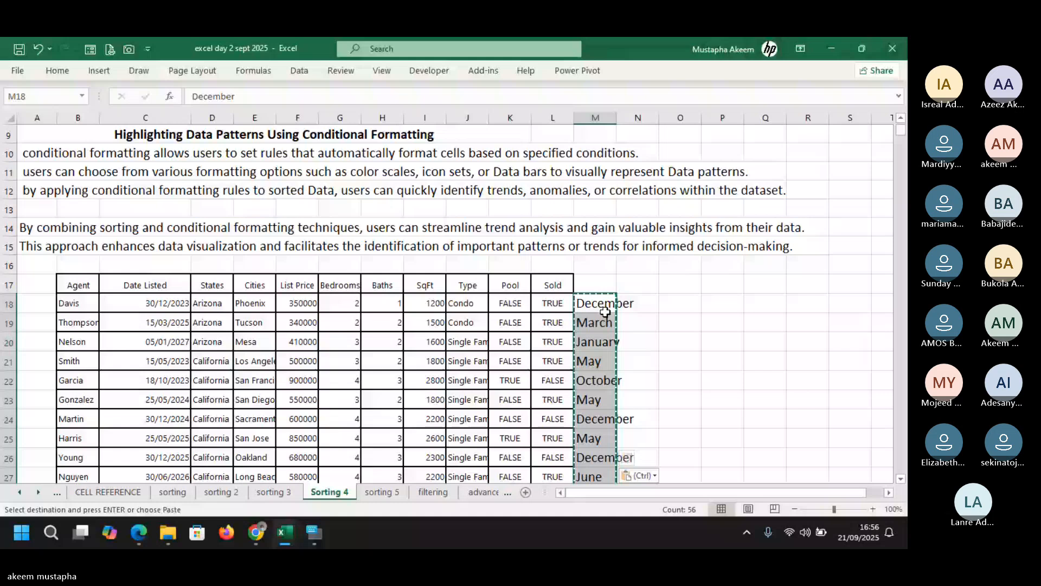
Add the header Month in M17 above the month names.
{"action": "left_click", "coordinate": [600, 283]}
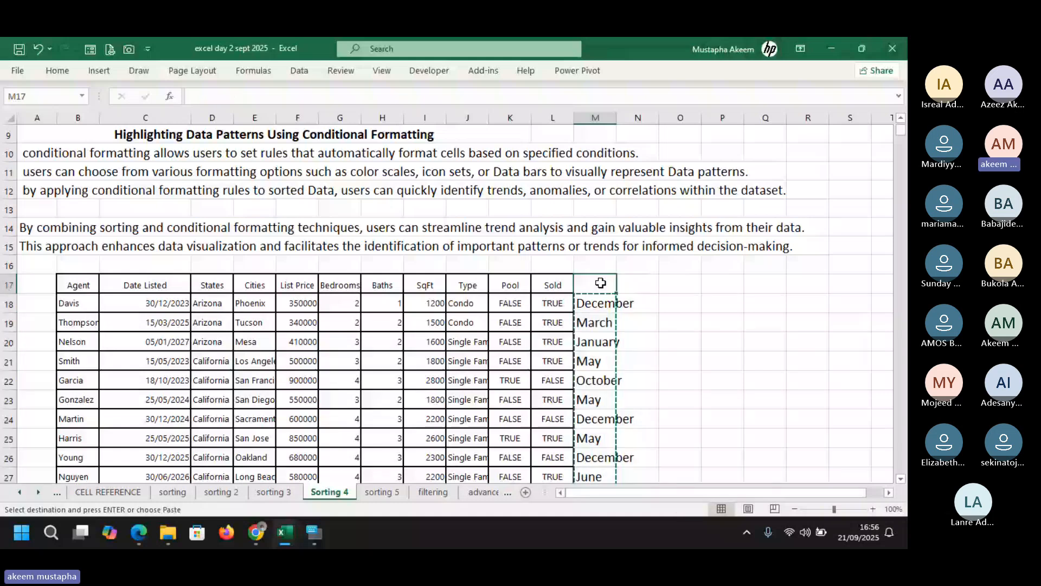
{"action": "type", "text": "Month"}
{"action": "left_click", "coordinate": [596, 299]}
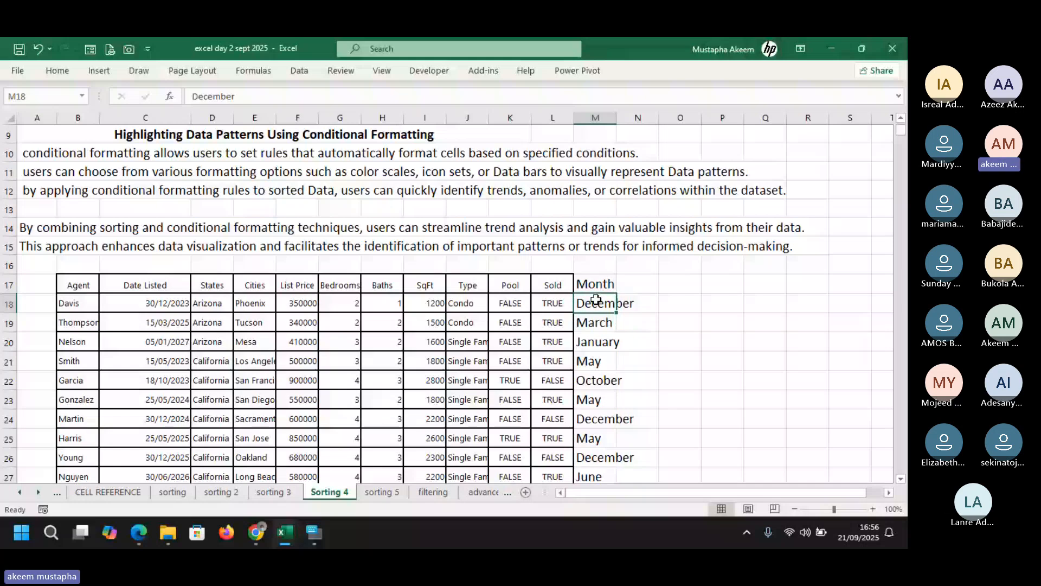
Set up a custom sort of the property table by Month on cell values, choosing the January, February, March custom list as its order.
{"action": "left_click_drag", "start_coordinate": [596, 300], "coordinate": [594, 357]}
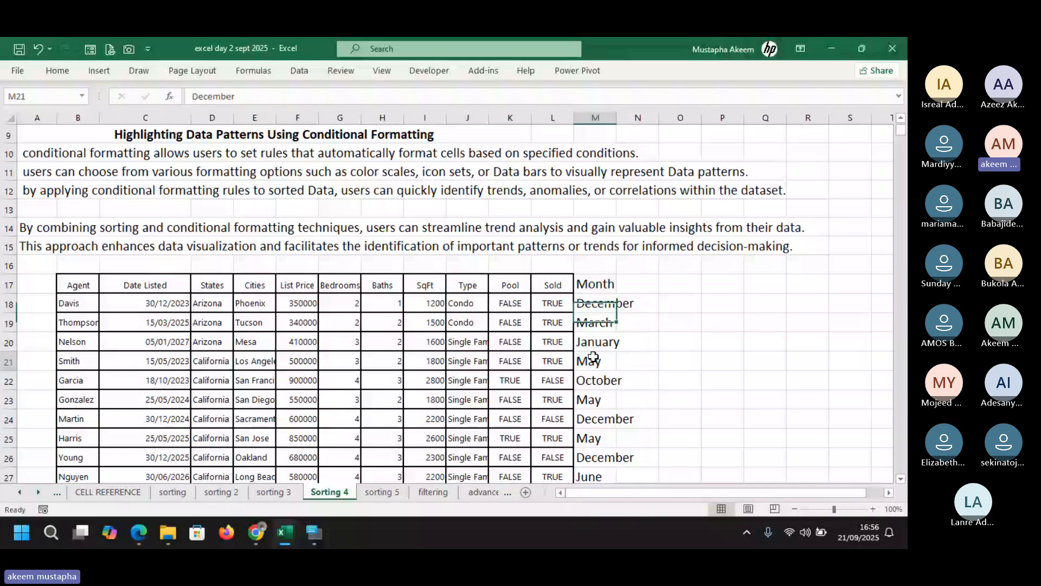
{"action": "right_click", "coordinate": [593, 359]}
{"action": "mouse_move", "coordinate": [627, 385]}
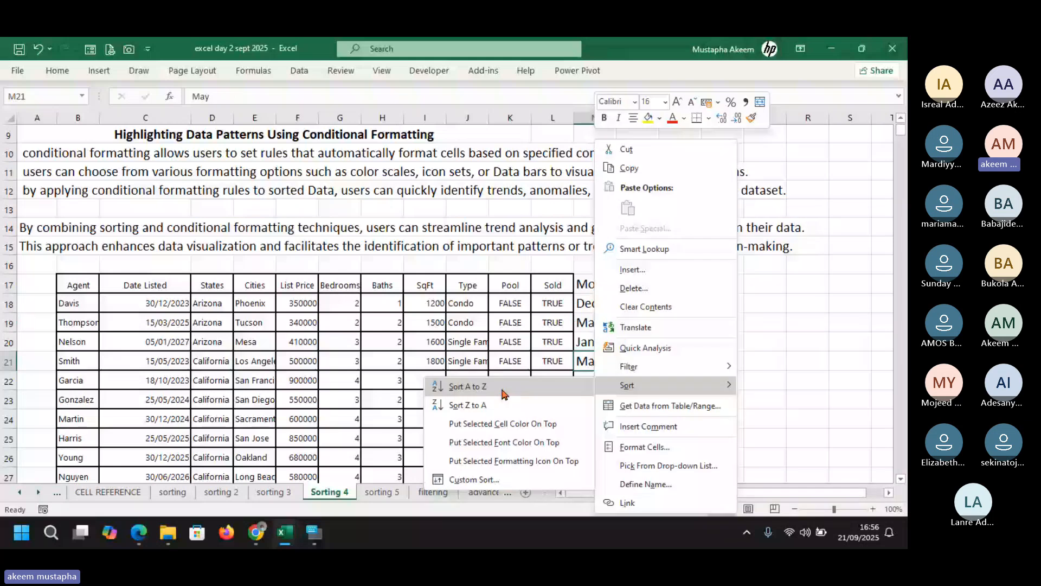
{"action": "left_click", "coordinate": [492, 480]}
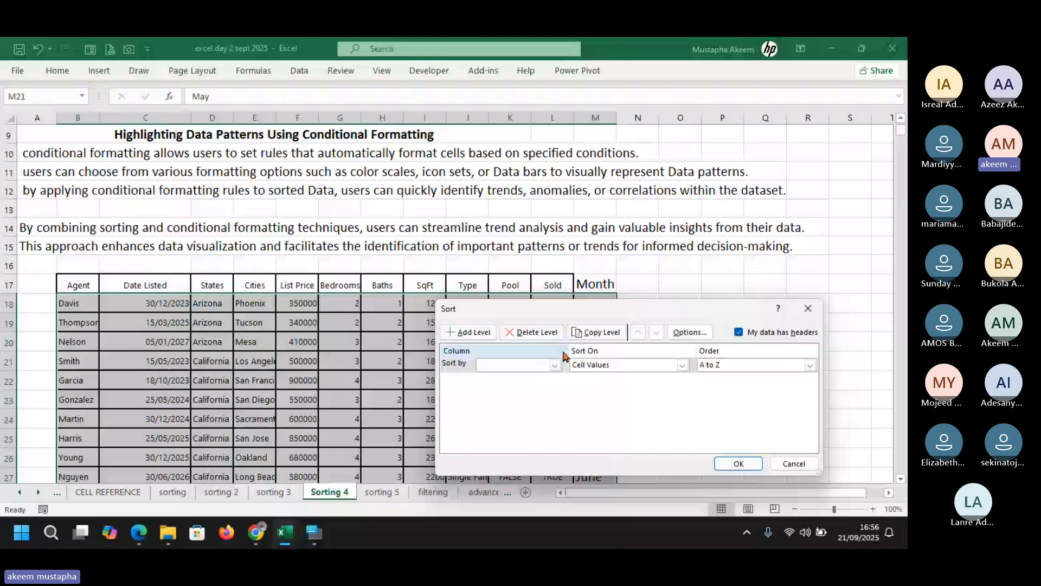
{"action": "left_click", "coordinate": [554, 365]}
{"action": "left_click", "coordinate": [509, 488]}
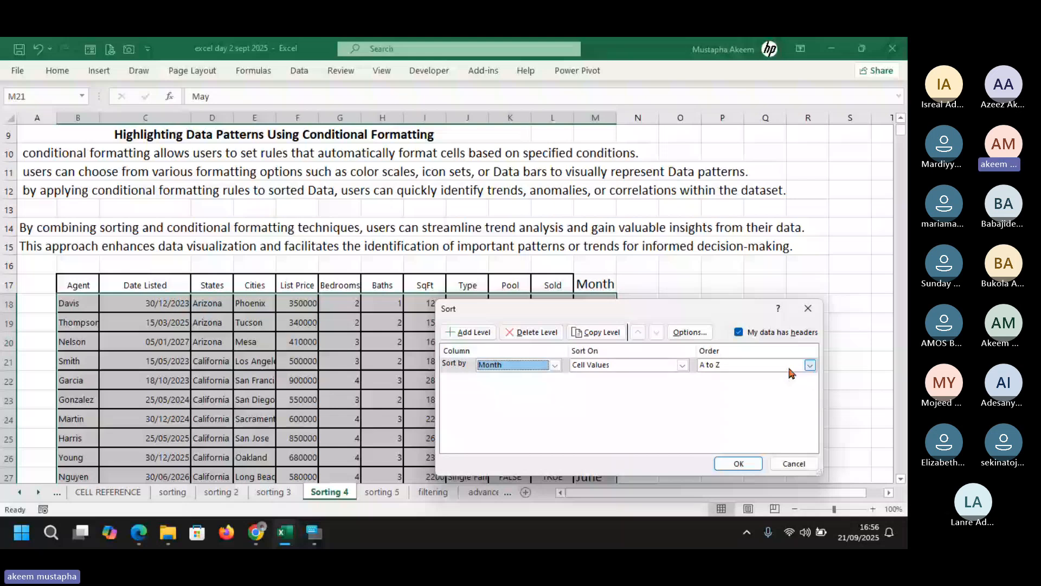
{"action": "left_click", "coordinate": [789, 368]}
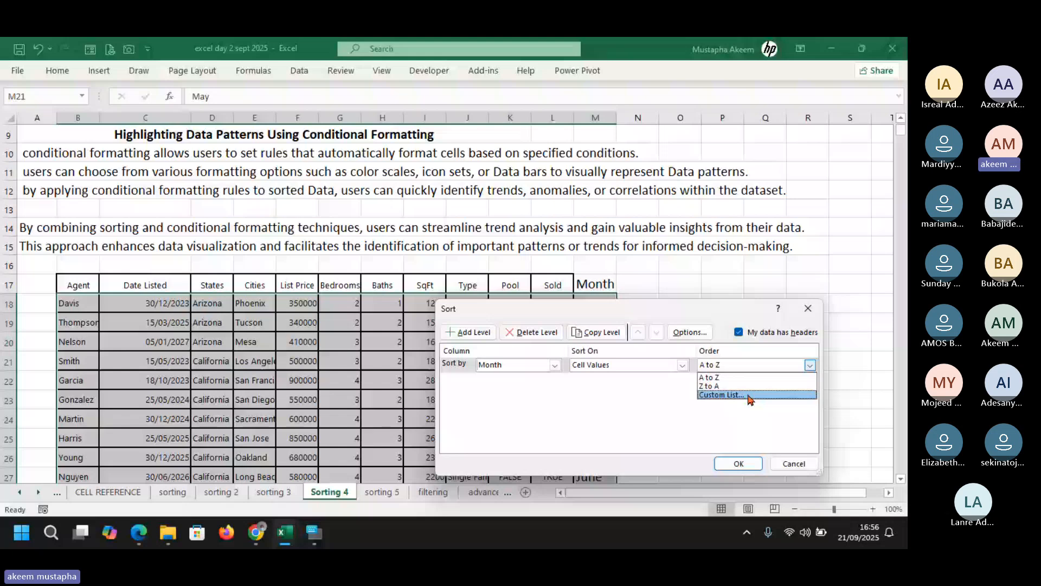
{"action": "left_click", "coordinate": [749, 394]}
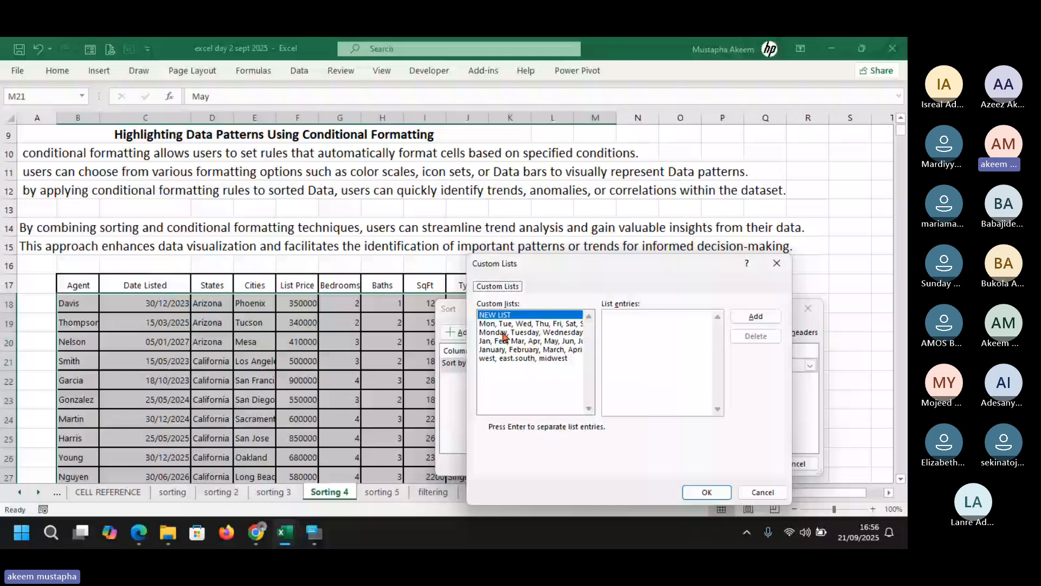
{"action": "left_click", "coordinate": [505, 349]}
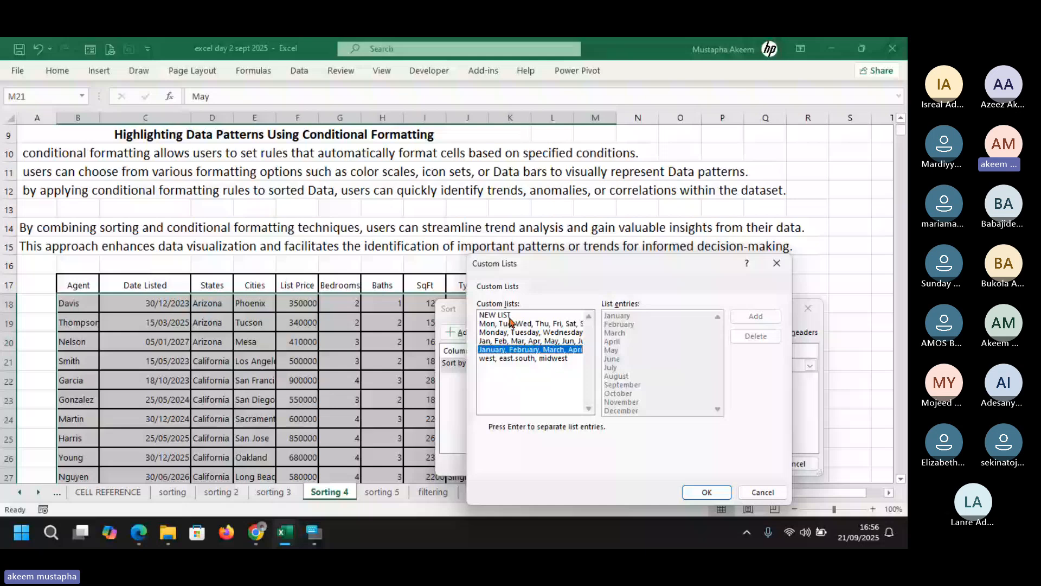
Look at the west, east.south, midwest custom list, and try drafting a new list with the entries Lagos Branch and Odogbo.
{"action": "left_click", "coordinate": [545, 359]}
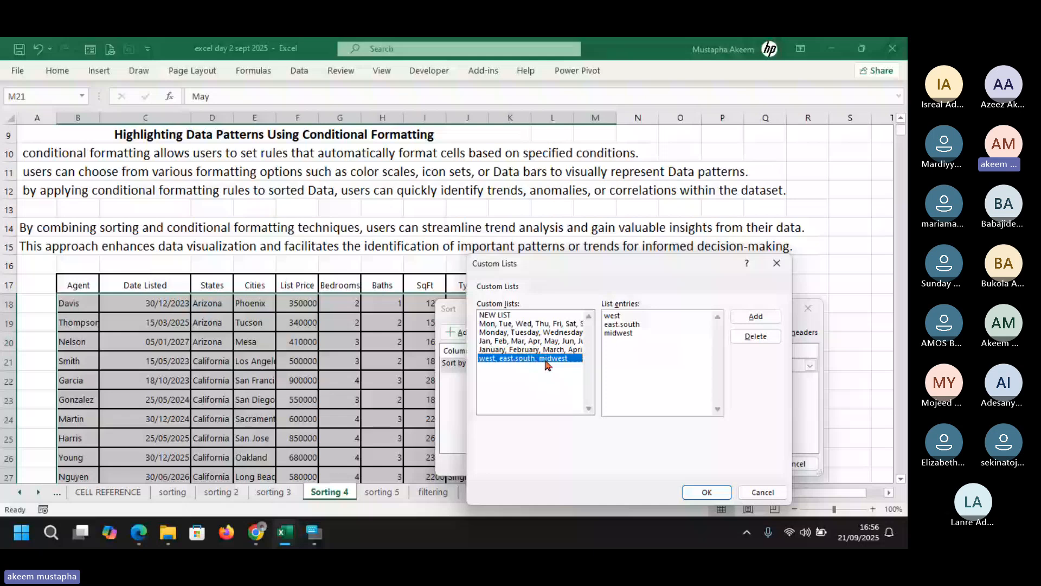
{"action": "left_click", "coordinate": [529, 316]}
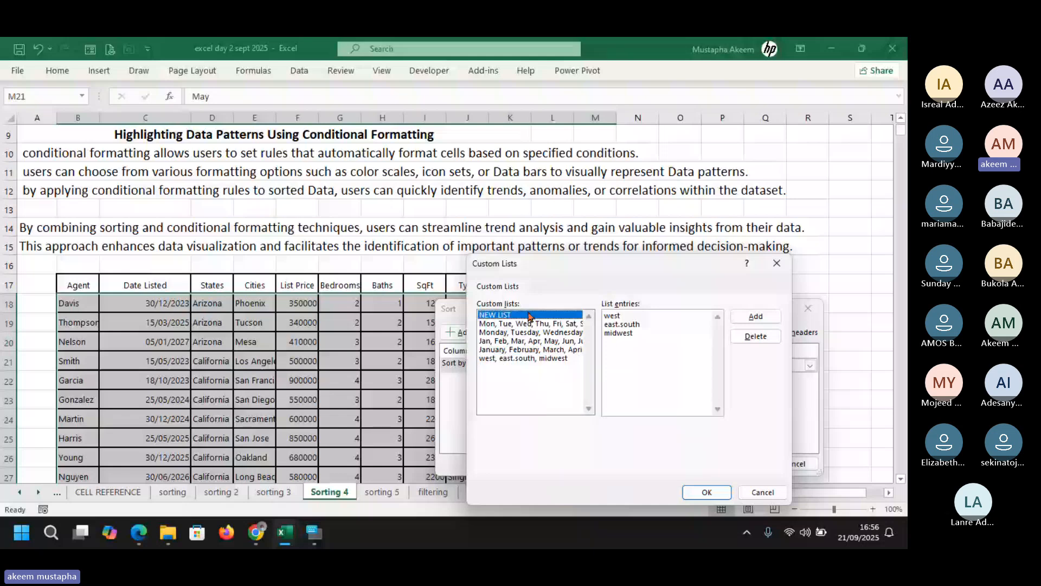
{"action": "left_click", "coordinate": [669, 332]}
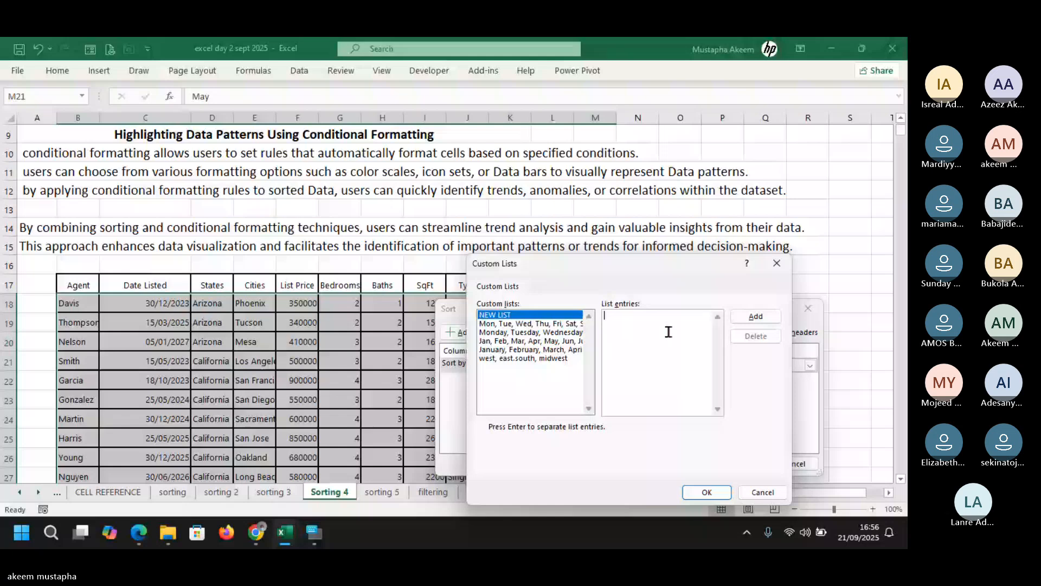
{"action": "type", "text": "Lagos B"}
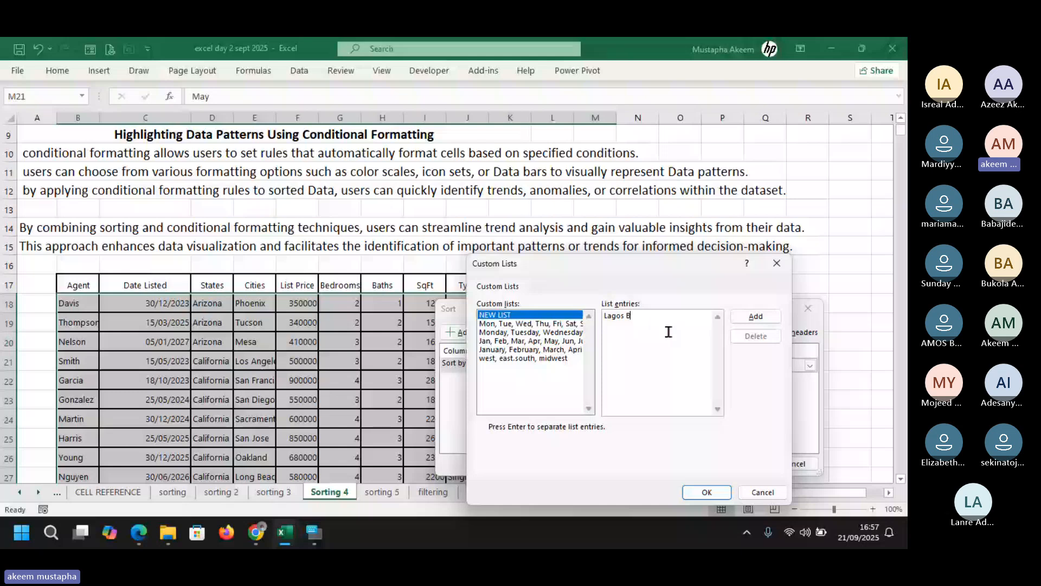
{"action": "type", "text": "ranch,"}
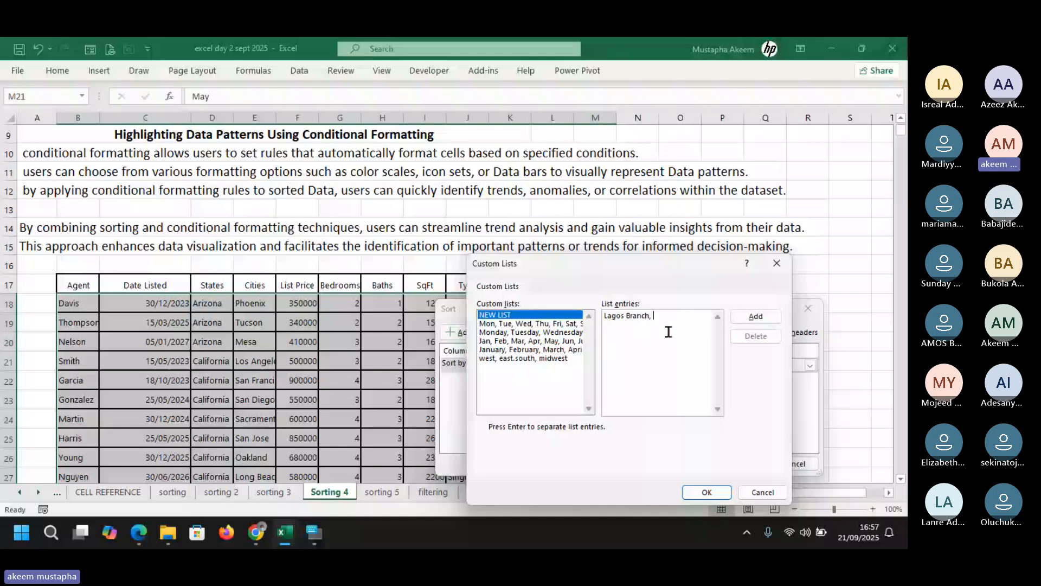
{"action": "key", "text": "BackSpace"}
{"action": "key", "text": "BackSpace"}
{"action": "key", "text": "Return"}
{"action": "type", "text": "Odogbo"}
{"action": "key", "text": "Return"}
{"action": "type", "text": "p"}
Apply the sort by Month using the January, February, March custom list, and check the month order down the whole table.
{"action": "left_click", "coordinate": [530, 350]}
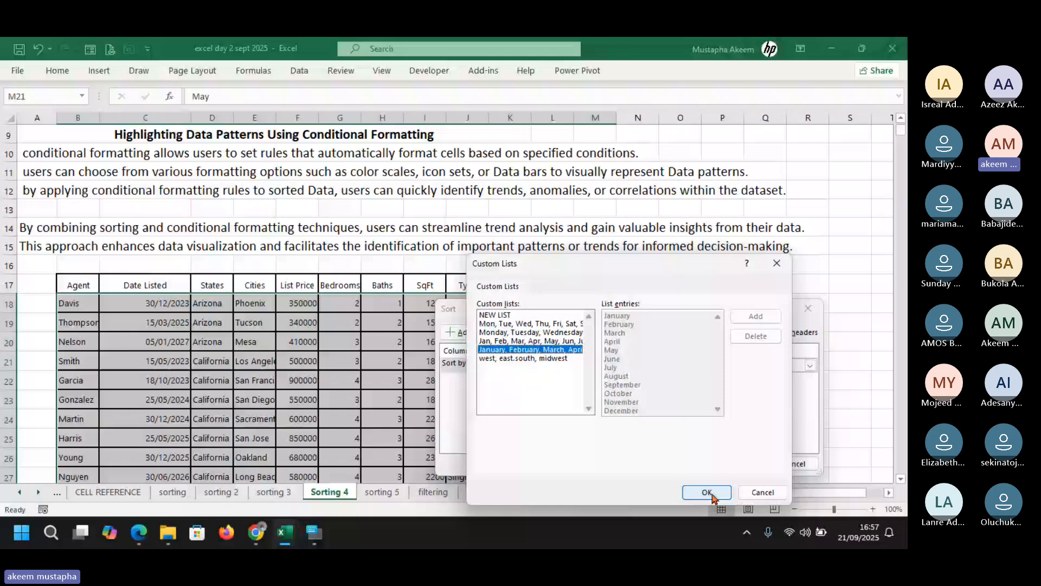
{"action": "left_click", "coordinate": [707, 492]}
{"action": "key", "text": "Return"}
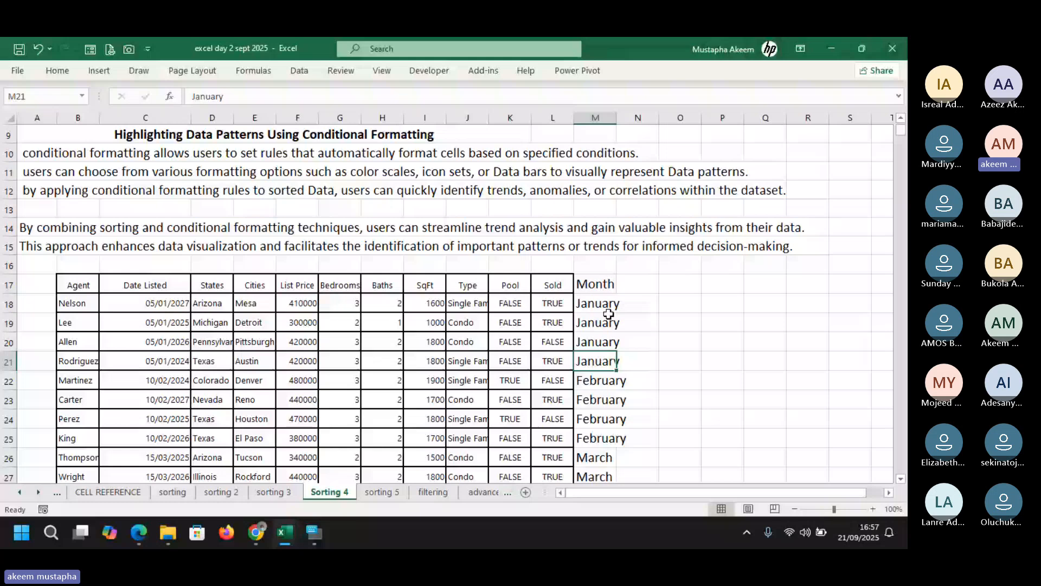
{"action": "scroll", "coordinate": [901, 135], "scroll_direction": "down", "scroll_amount": 3}
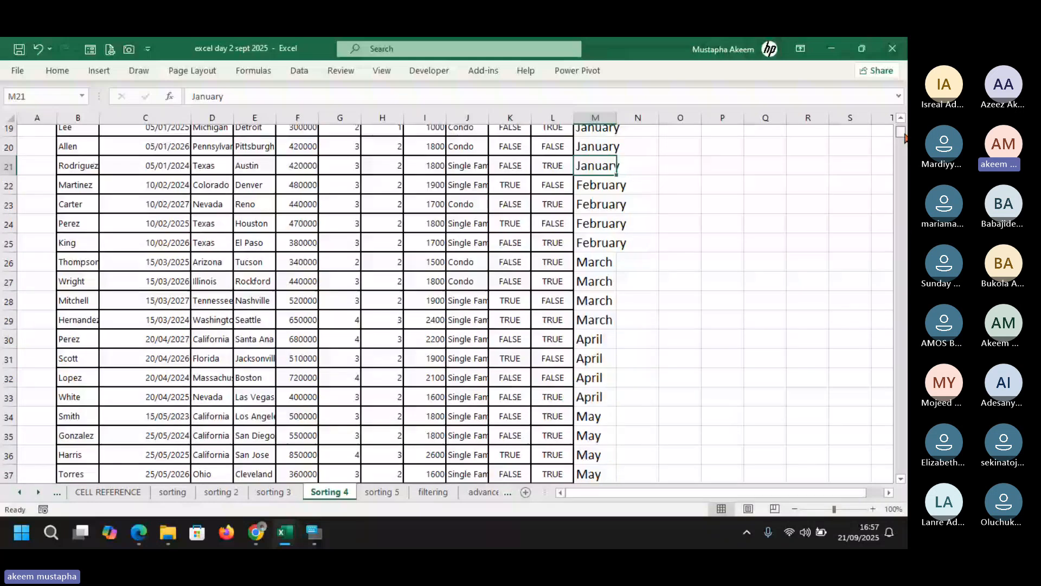
{"action": "scroll", "coordinate": [901, 138], "scroll_direction": "down", "scroll_amount": 16}
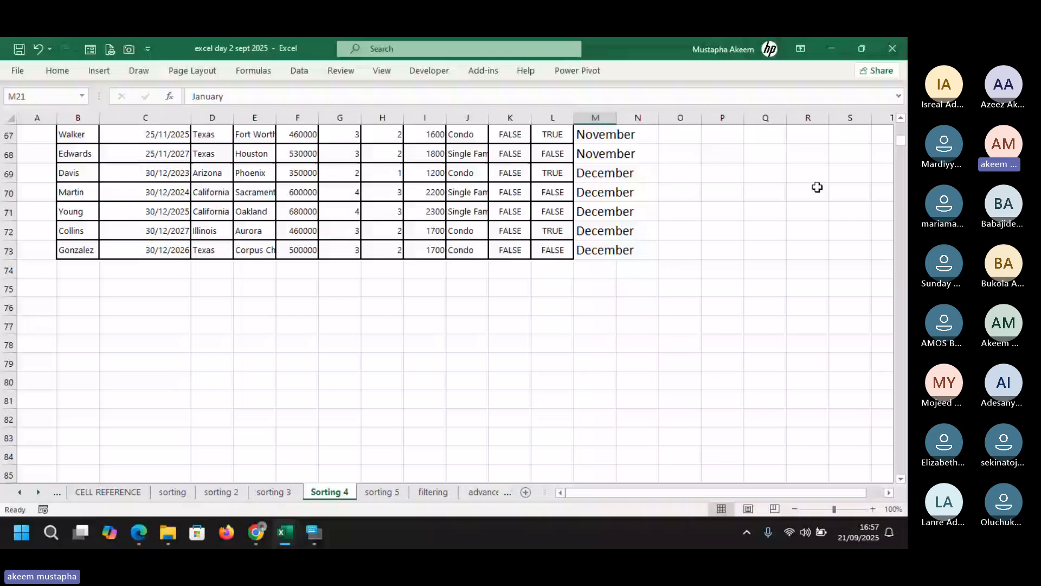
Go to the filtering sheet and look over the places where Excel offers its Sort and Filter commands.
{"action": "left_click", "coordinate": [38, 492]}
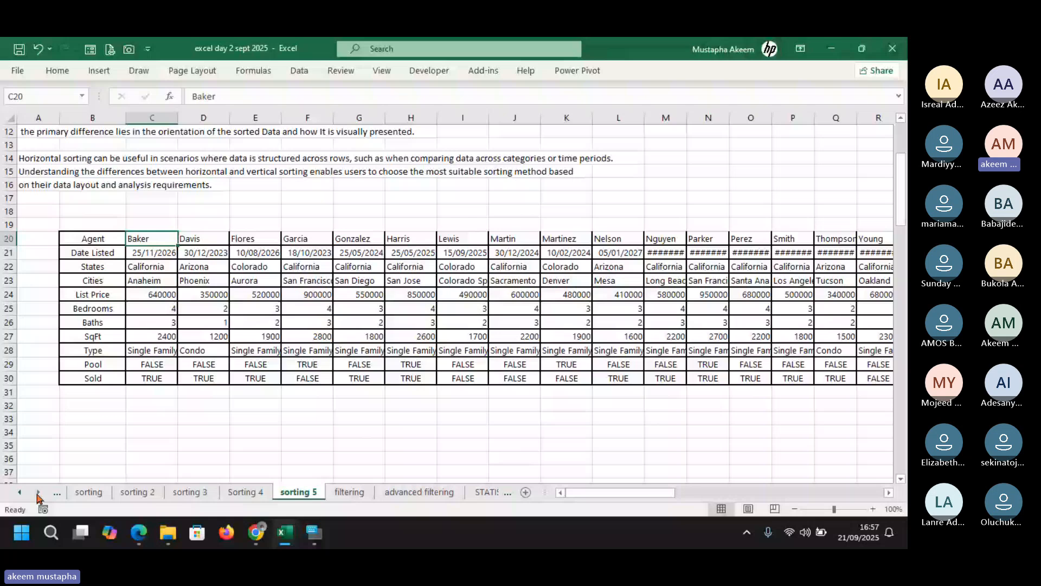
{"action": "left_click", "coordinate": [38, 493]}
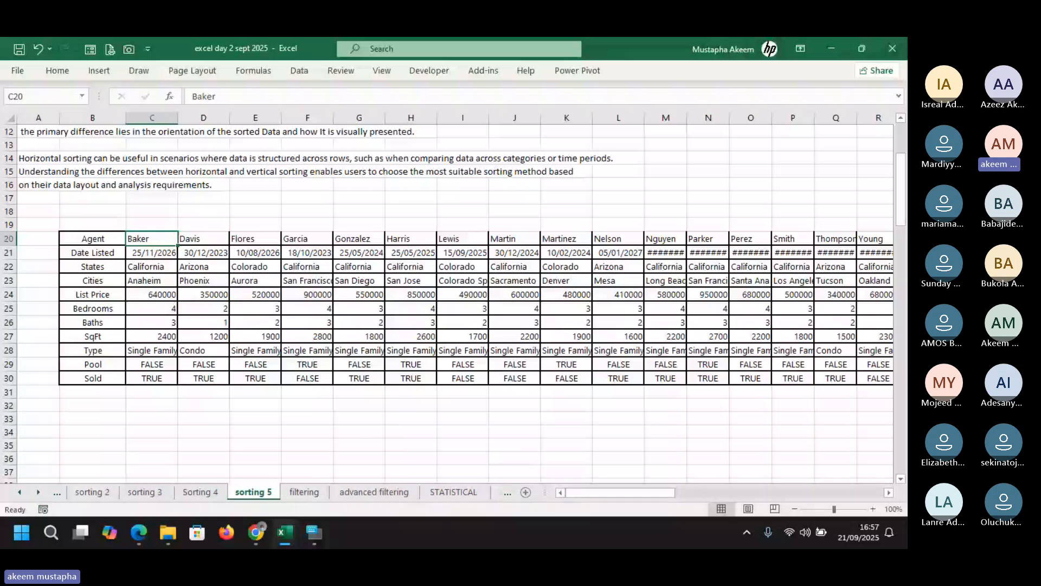
{"action": "left_click", "coordinate": [305, 491]}
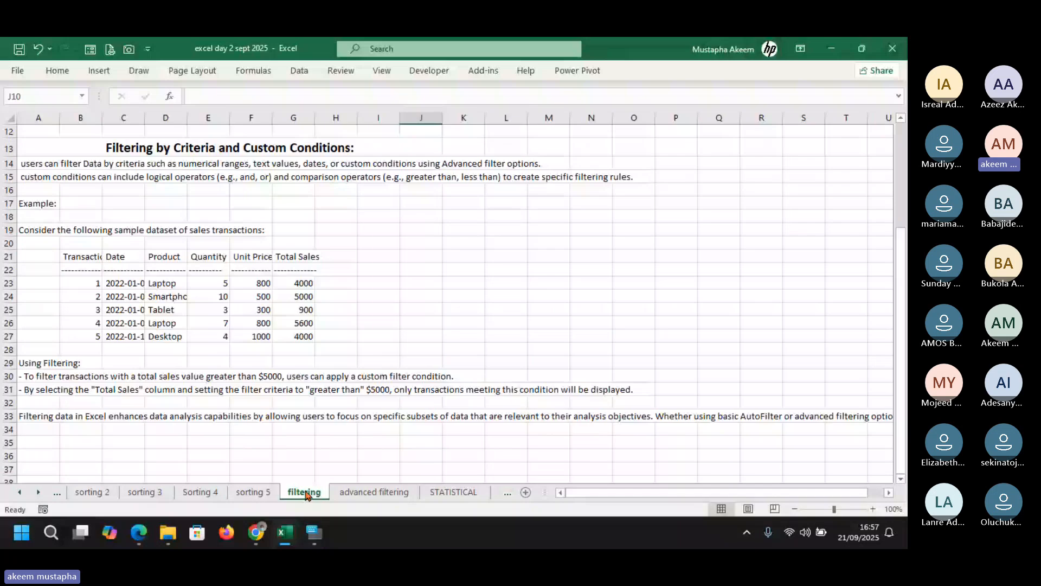
{"action": "left_click", "coordinate": [370, 294]}
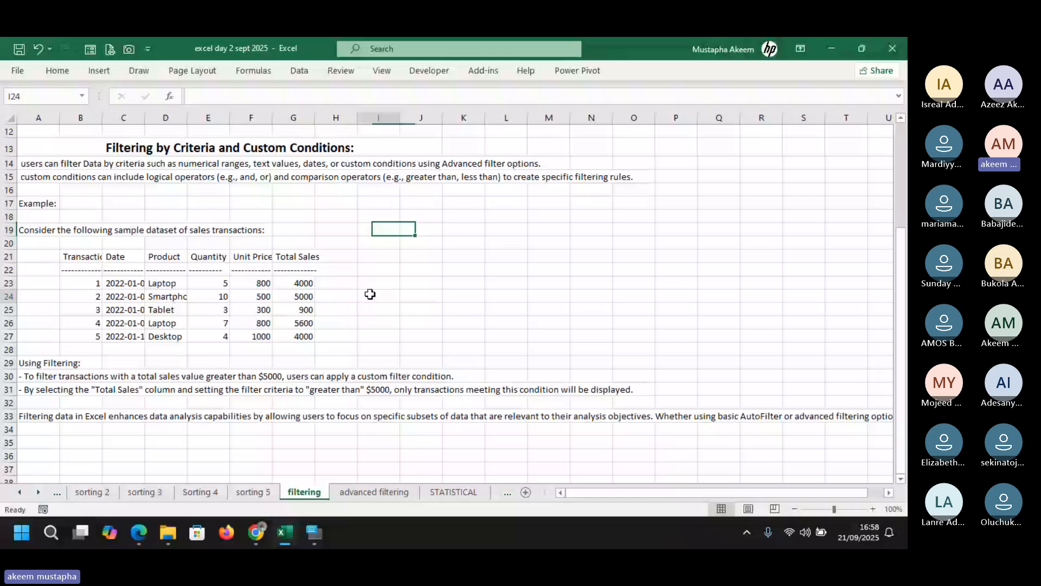
{"action": "right_click", "coordinate": [369, 294]}
{"action": "mouse_move", "coordinate": [420, 374]}
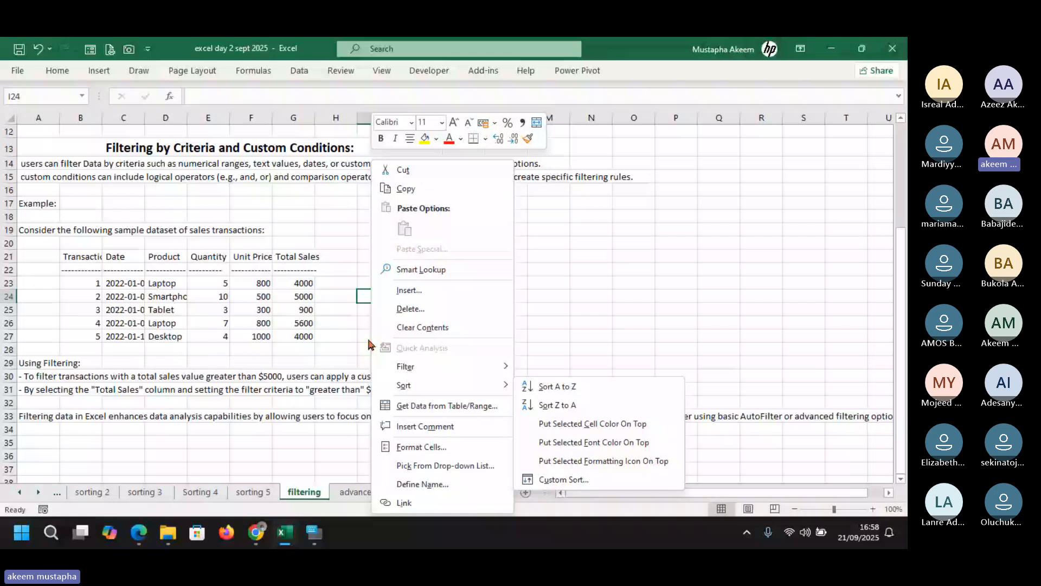
{"action": "left_click", "coordinate": [54, 71]}
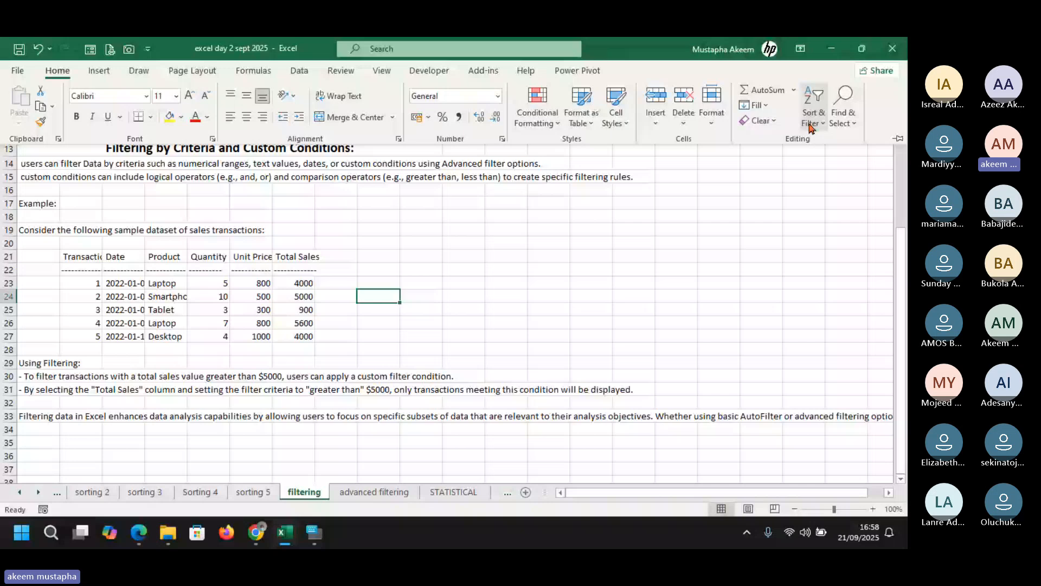
{"action": "left_click", "coordinate": [299, 71]}
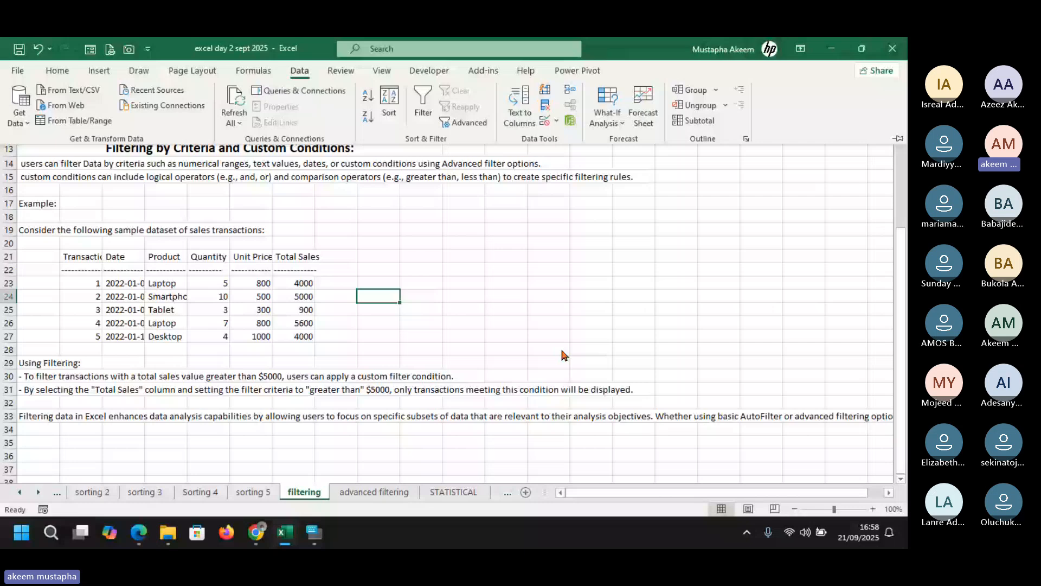
Switch to Chrome, bring up the last slide of the Data Analysis Masterclass presentation, and open its selar.com/372767 registration page.
{"action": "key", "text": "alt+Tab"}
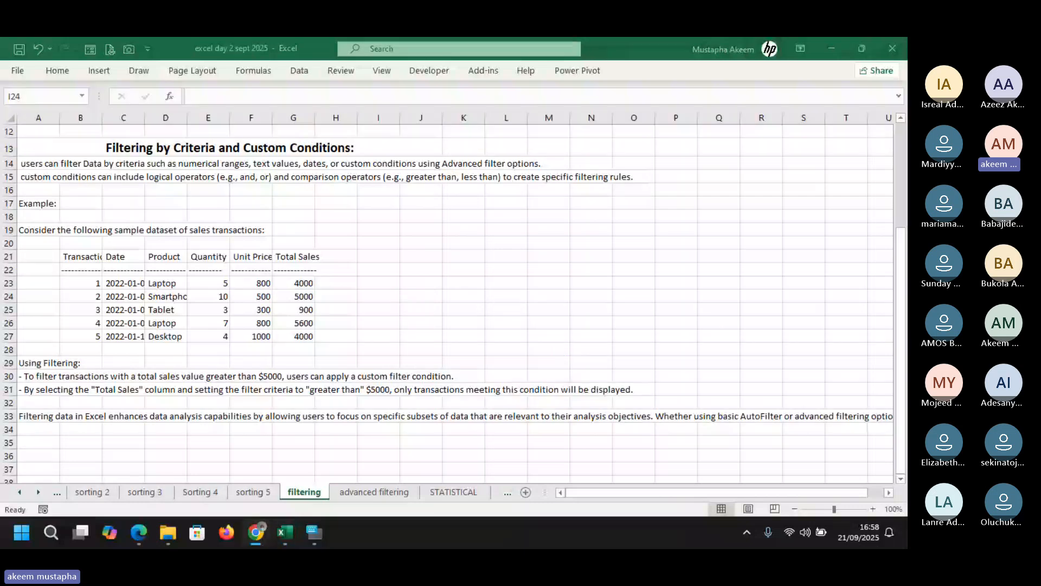
{"action": "left_click_drag", "start_coordinate": [144, 48], "coordinate": [150, 75]}
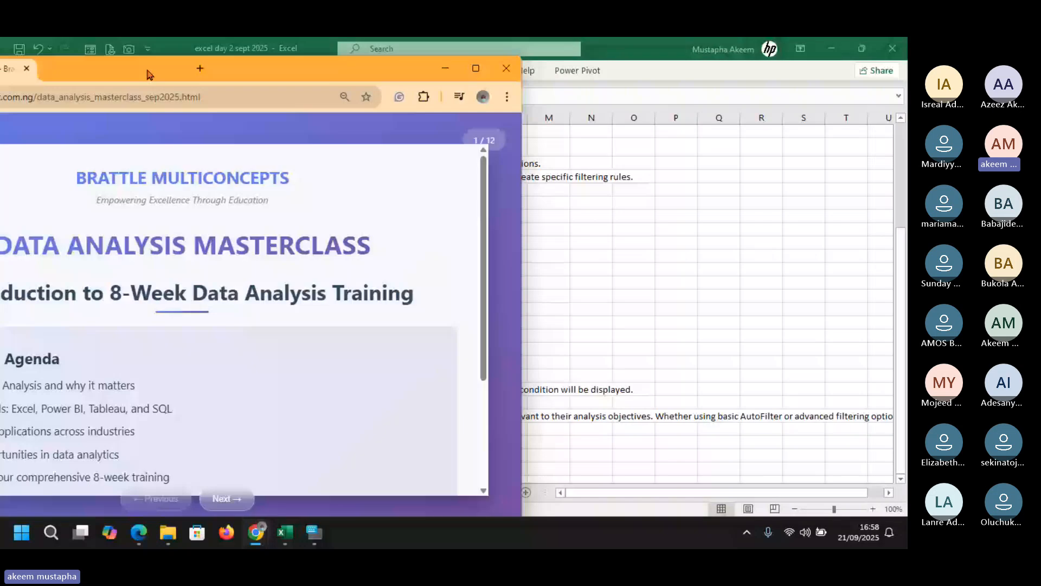
{"action": "double_click", "coordinate": [150, 71]}
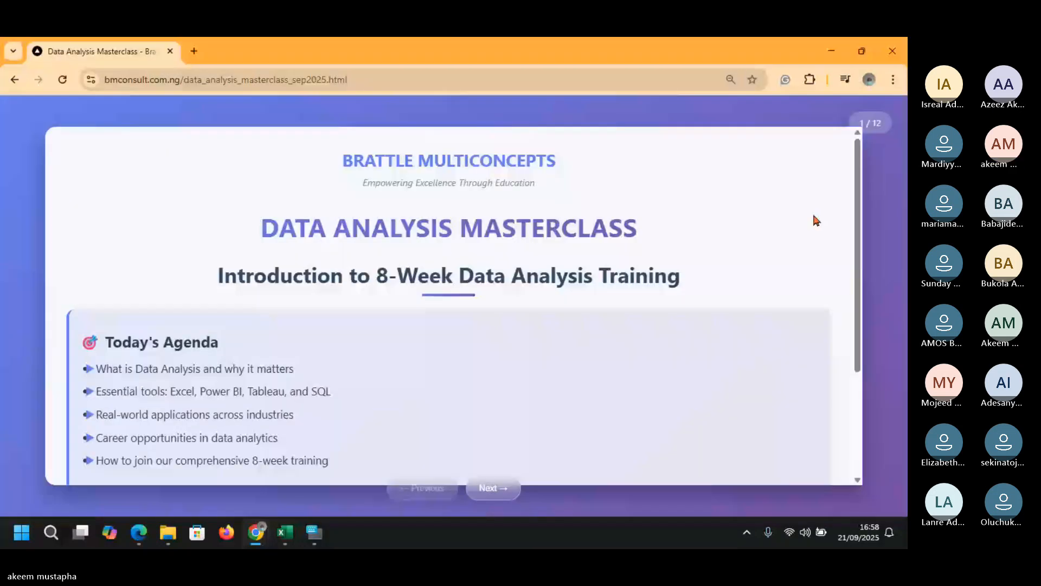
{"action": "left_click", "coordinate": [493, 489]}
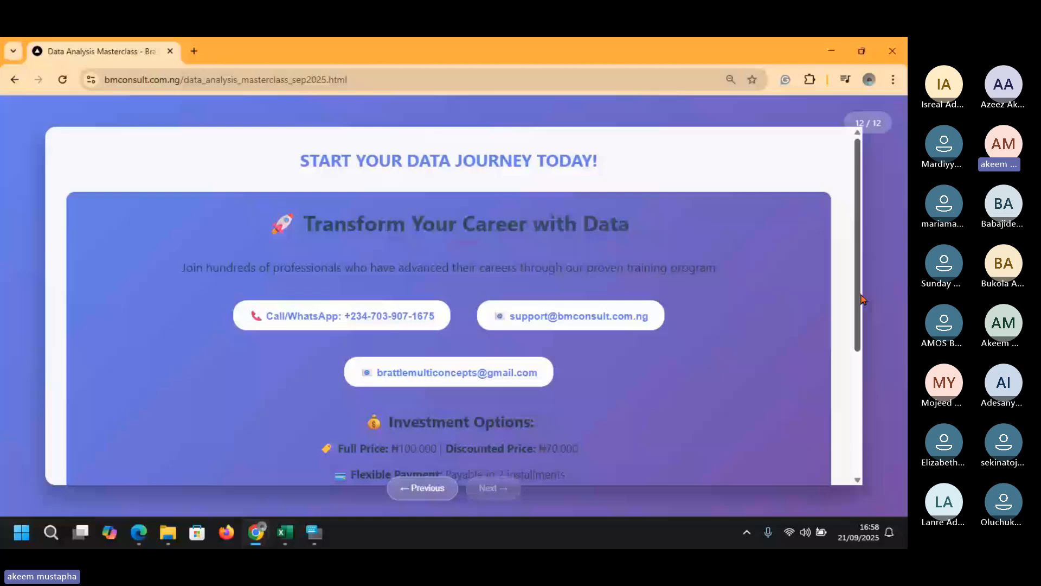
{"action": "scroll", "coordinate": [383, 369], "scroll_direction": "down", "scroll_amount": 3}
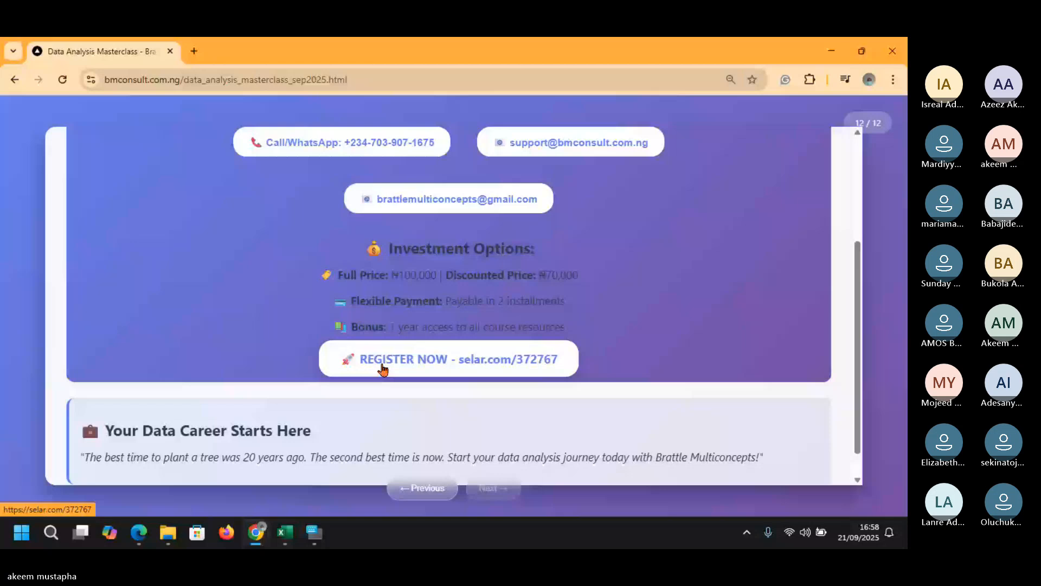
{"action": "left_click", "coordinate": [445, 373]}
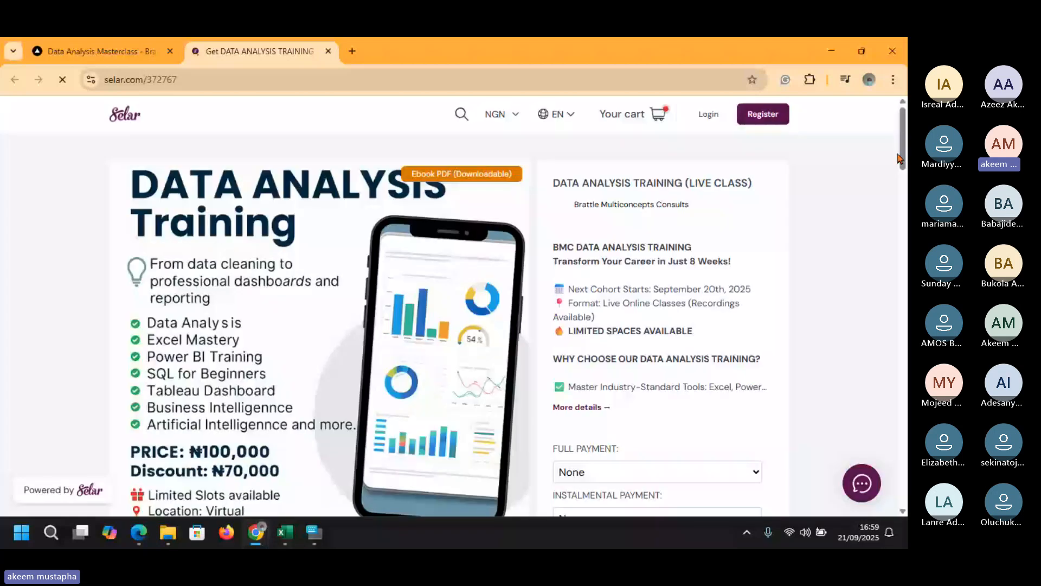
Try the DISCOUNT PAYMENT (+ ₦ 70,000) option as the full payment, and reset the full payment to None.
{"action": "scroll", "coordinate": [742, 273], "scroll_direction": "down", "scroll_amount": 3}
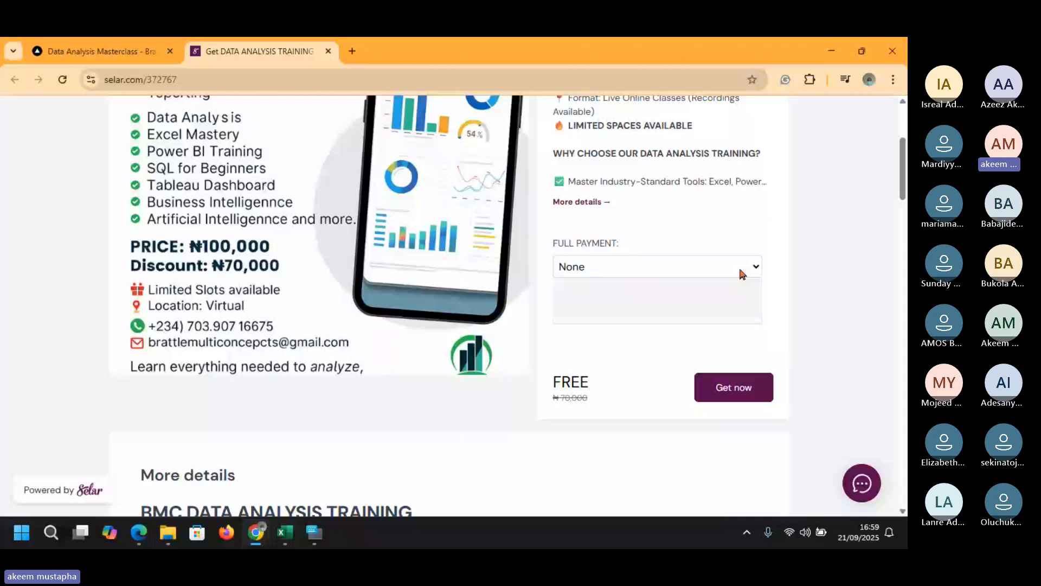
{"action": "left_click", "coordinate": [740, 302]}
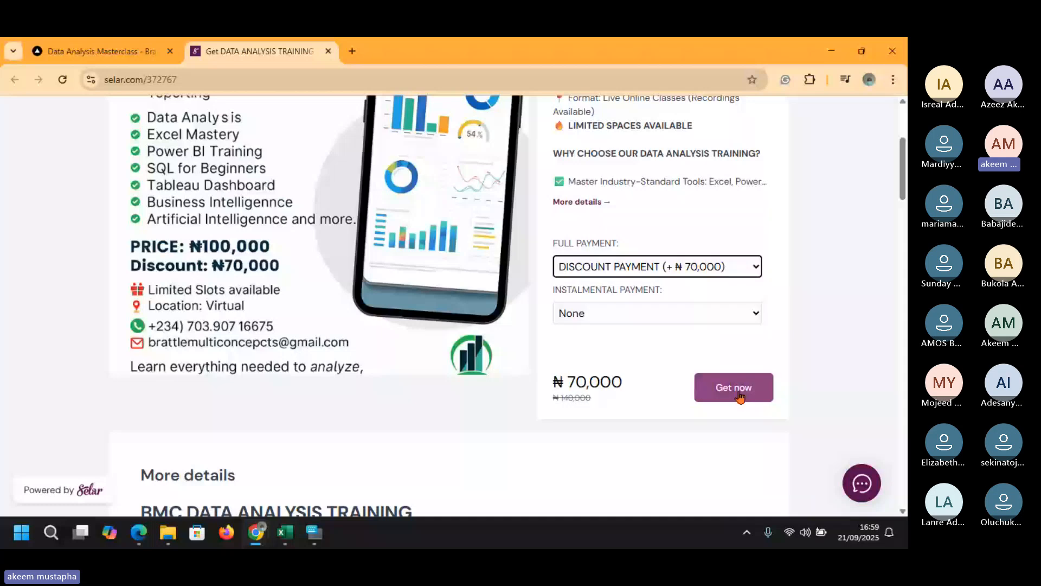
{"action": "left_click", "coordinate": [632, 266]}
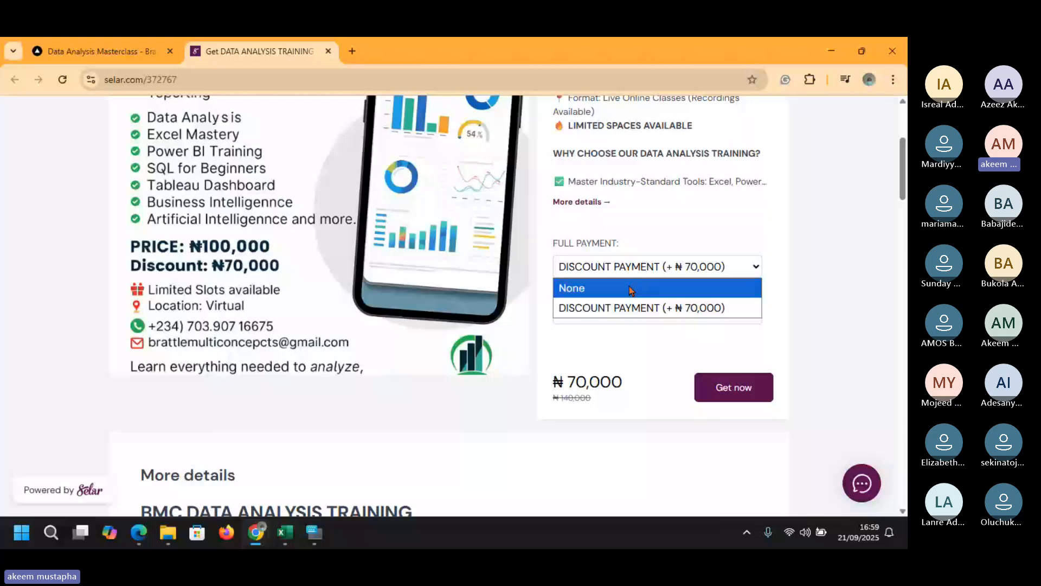
{"action": "left_click", "coordinate": [631, 288]}
Demonstrate the ADVANCED PAYMENT option, set the instalment payment to BALANCE PAYMENT (+ ₦ 30,000), and view and dismiss the buyer information form.
{"action": "left_click", "coordinate": [640, 313]}
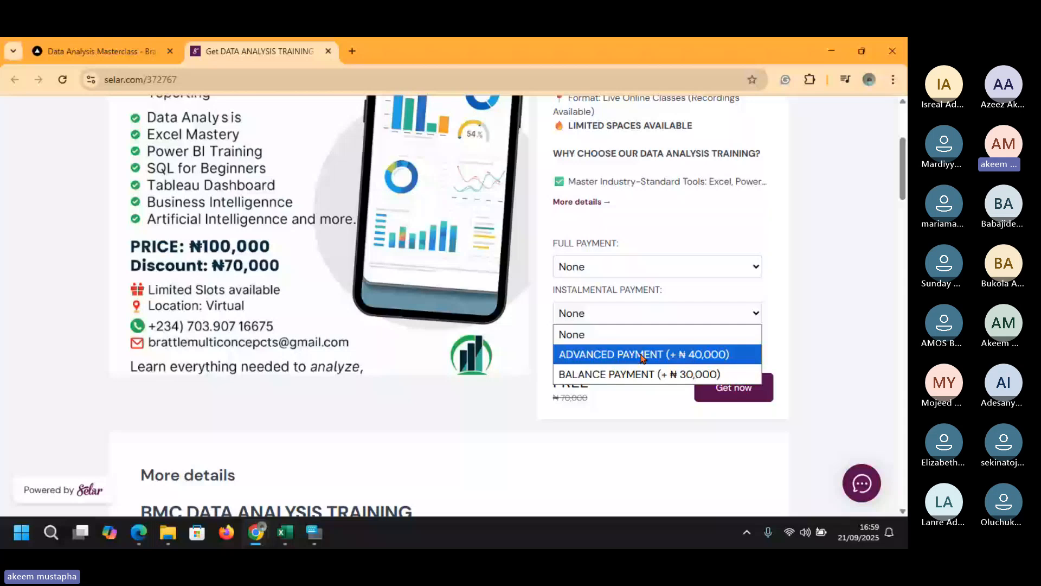
{"action": "left_click", "coordinate": [642, 355]}
{"action": "left_click", "coordinate": [640, 312]}
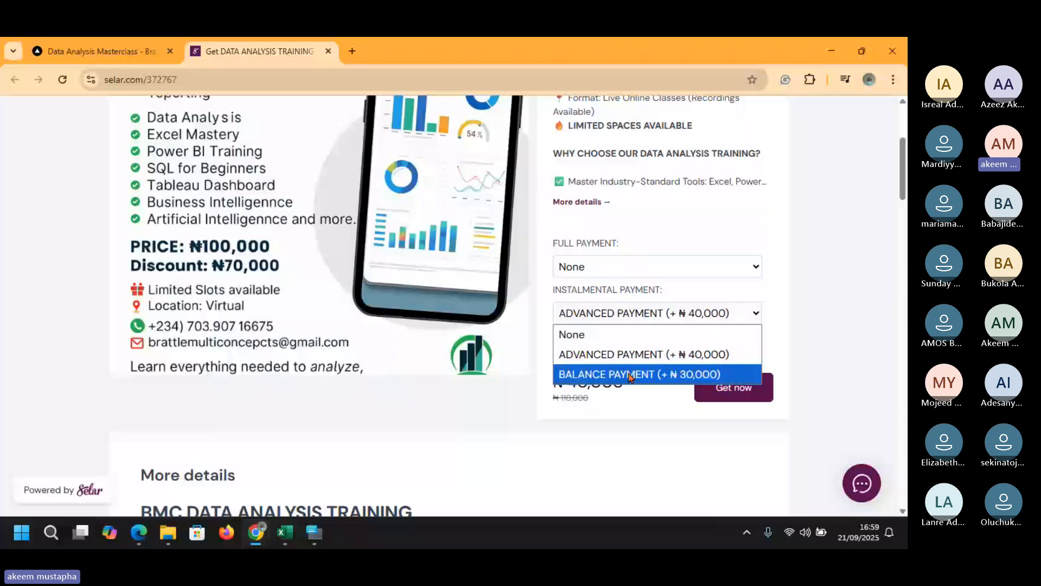
{"action": "left_click", "coordinate": [629, 374]}
{"action": "left_click", "coordinate": [735, 388]}
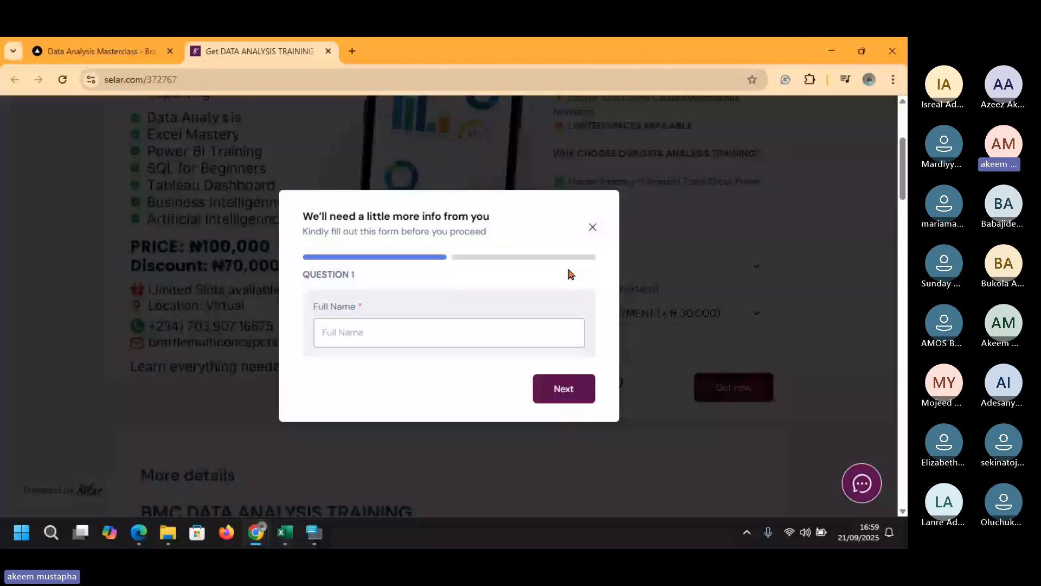
{"action": "left_click", "coordinate": [593, 227]}
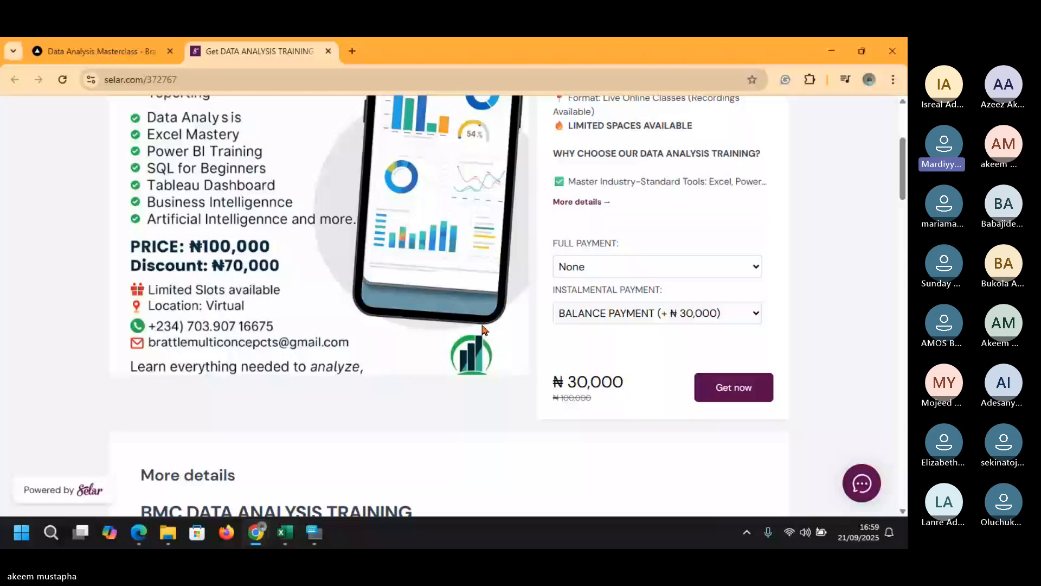
Switch to Excel and undo the Month sort of the table on the Sorting 4 sheet.
{"action": "key", "text": "alt+Tab"}
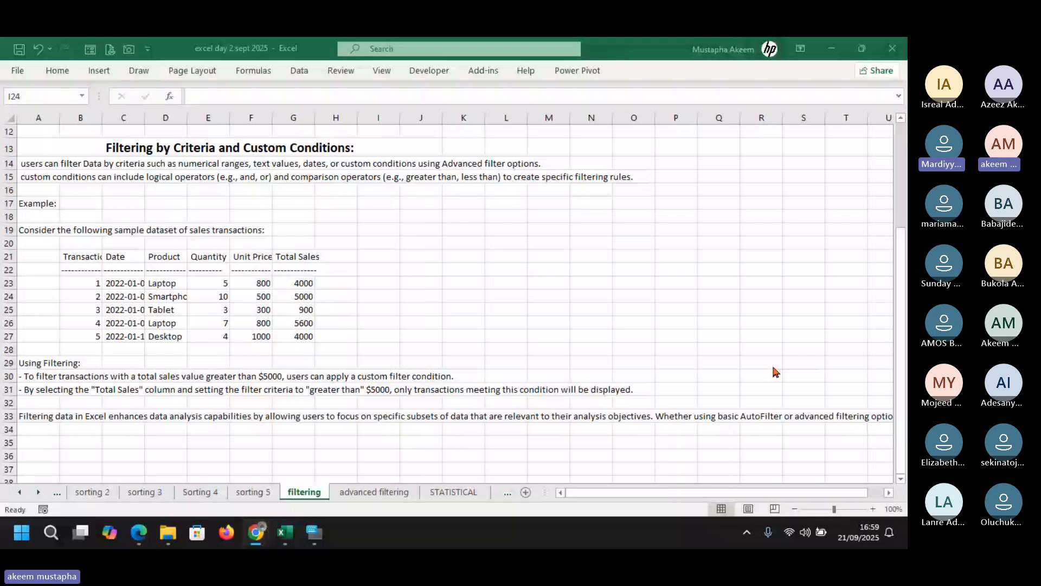
{"action": "left_click", "coordinate": [200, 492]}
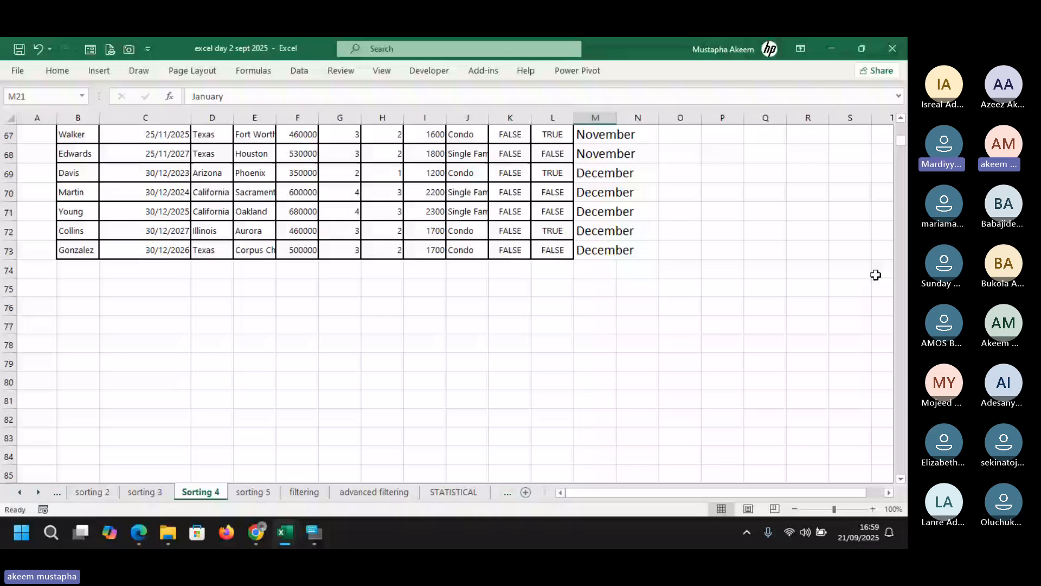
{"action": "left_click_drag", "start_coordinate": [901, 143], "coordinate": [901, 135]}
{"action": "left_click", "coordinate": [592, 223]}
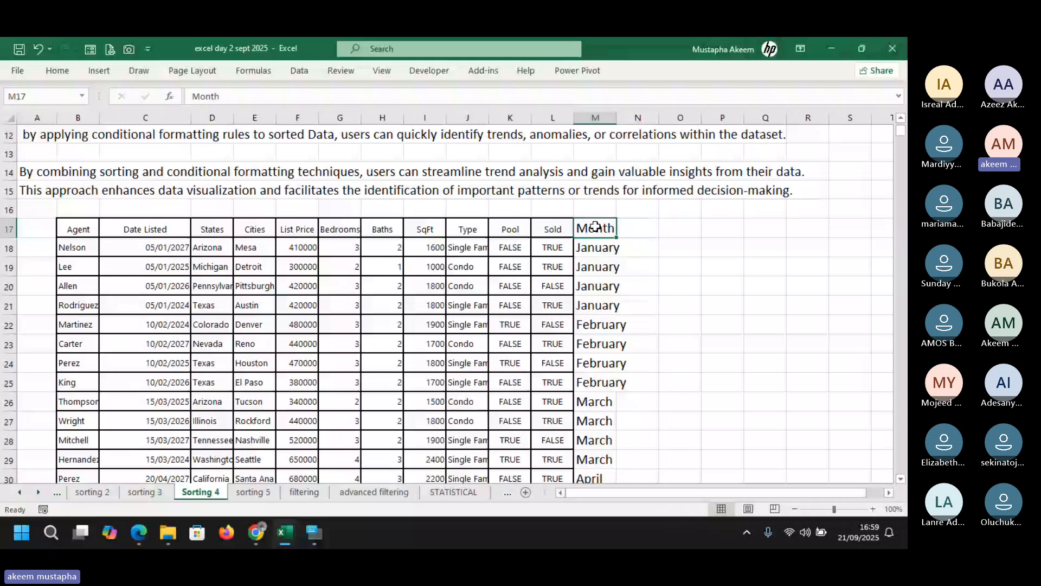
{"action": "key", "text": "ctrl+z"}
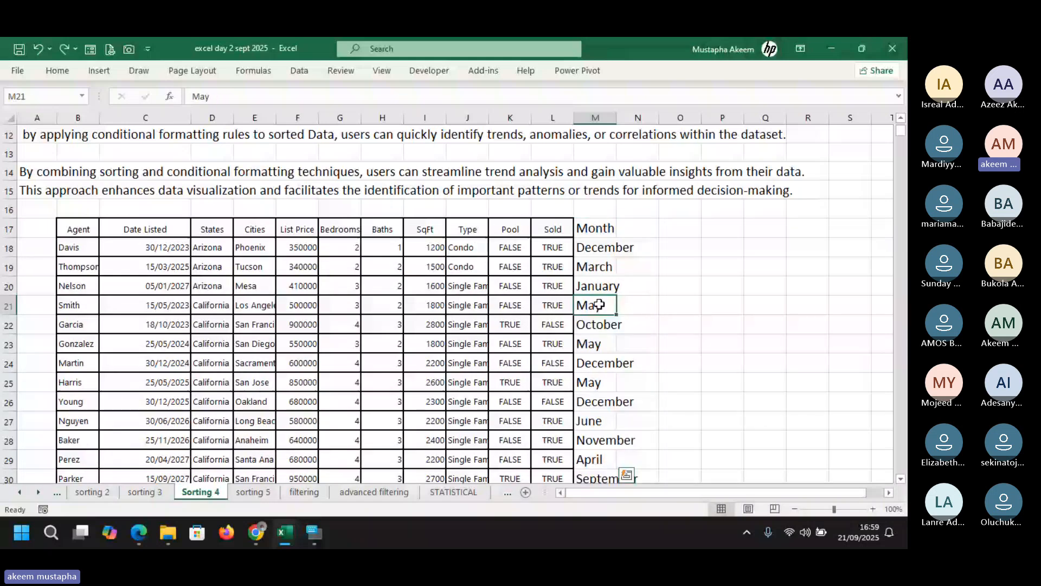
{"action": "left_click", "coordinate": [597, 228]}
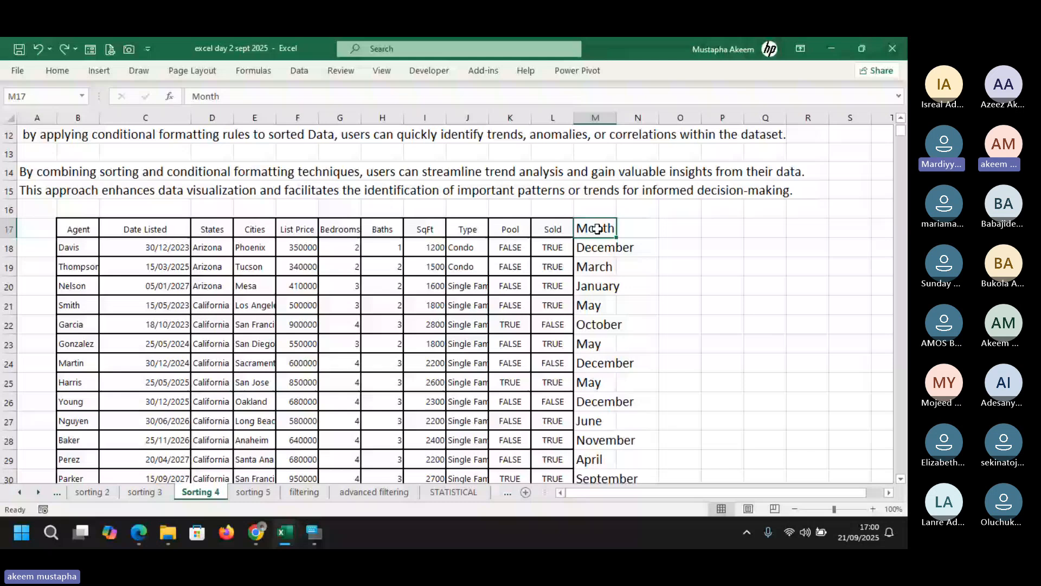
{"action": "left_click", "coordinate": [634, 248]}
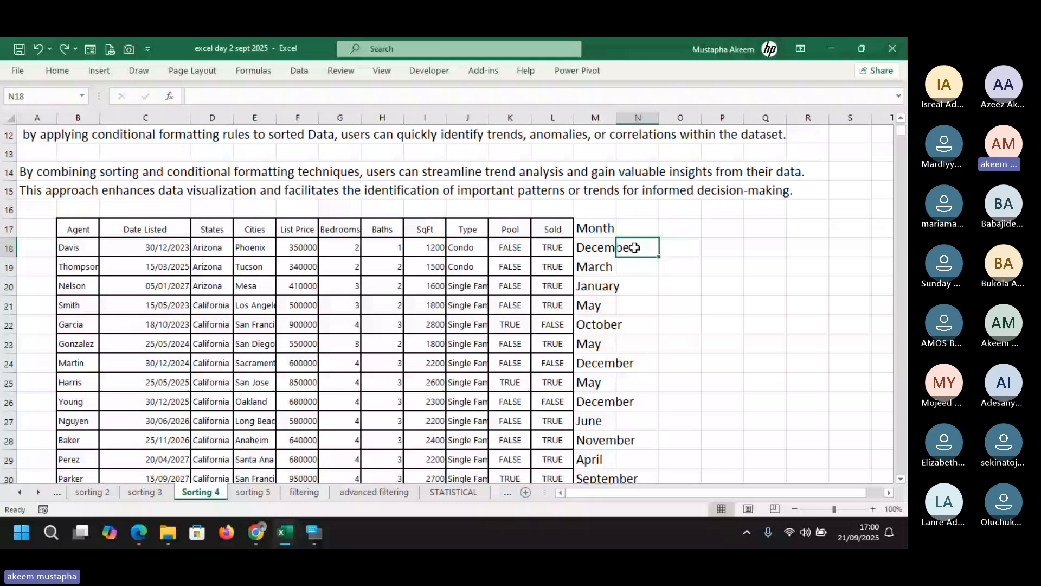
Set up a custom sort of the table by Month and bring up the custom lists for its order.
{"action": "left_click", "coordinate": [594, 248]}
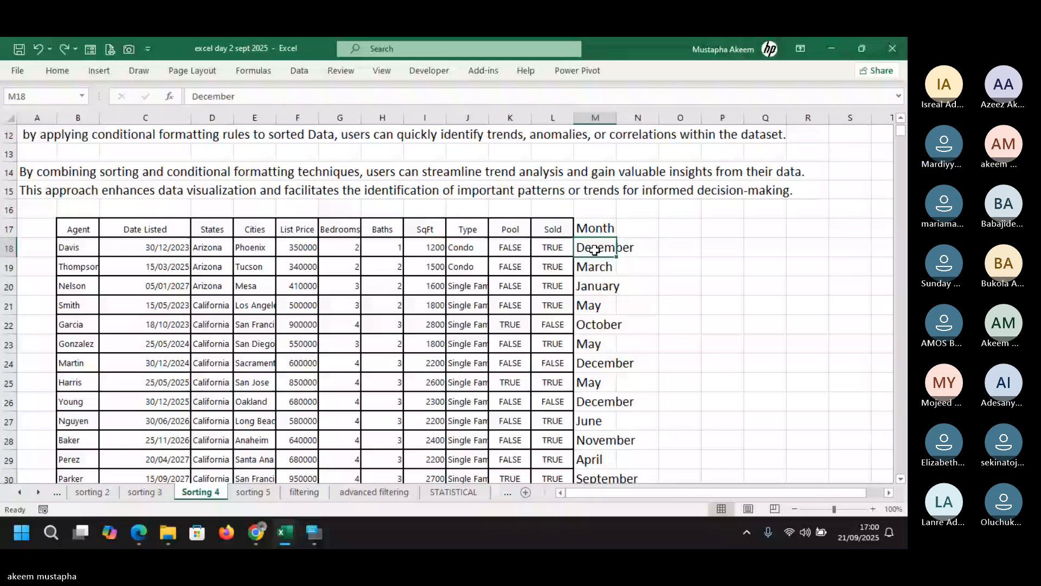
{"action": "right_click", "coordinate": [595, 249]}
{"action": "mouse_move", "coordinate": [630, 385]}
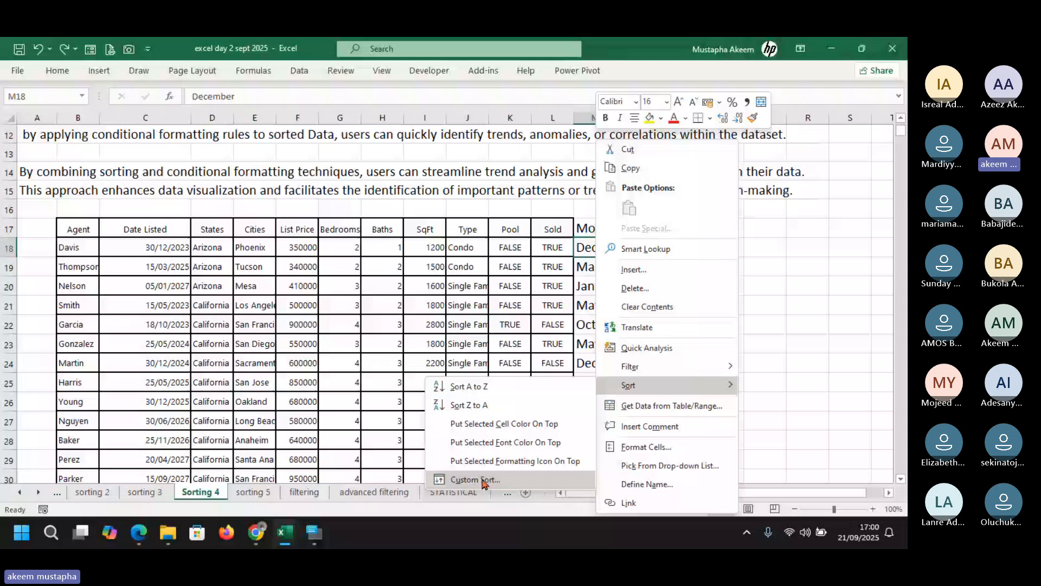
{"action": "left_click", "coordinate": [482, 480]}
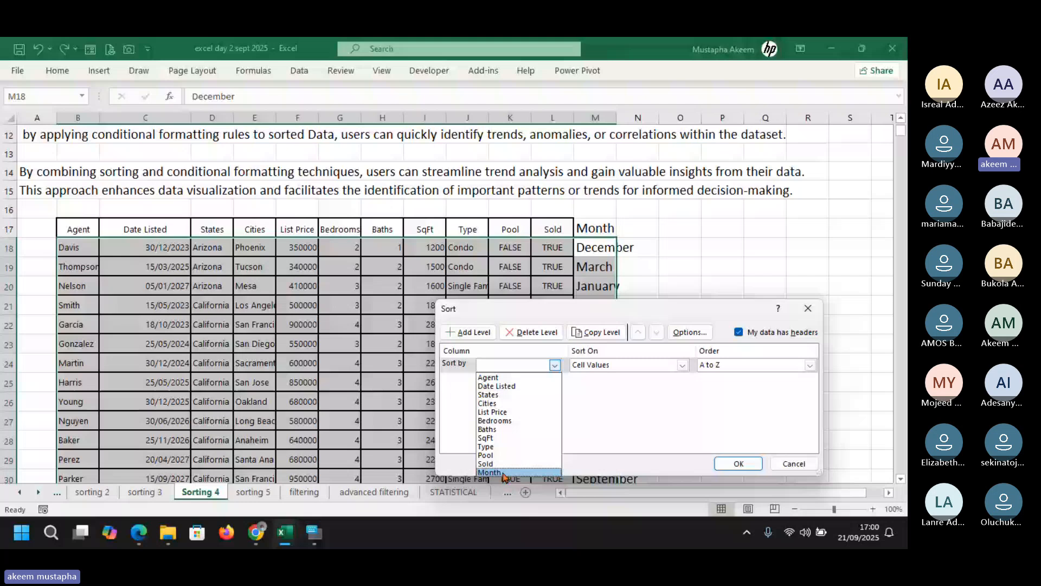
{"action": "left_click", "coordinate": [502, 473]}
{"action": "left_click", "coordinate": [809, 365]}
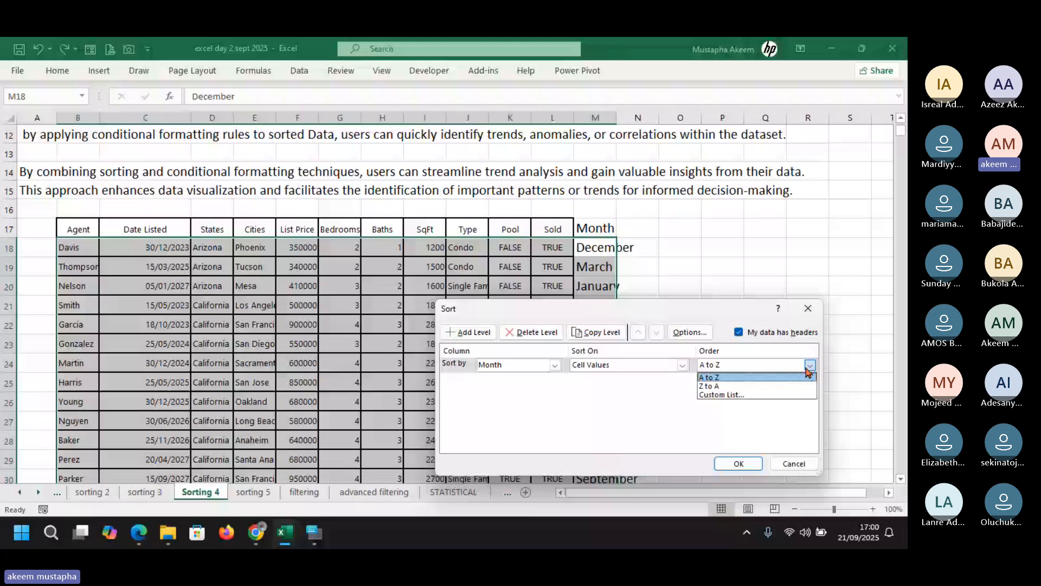
{"action": "left_click", "coordinate": [727, 395]}
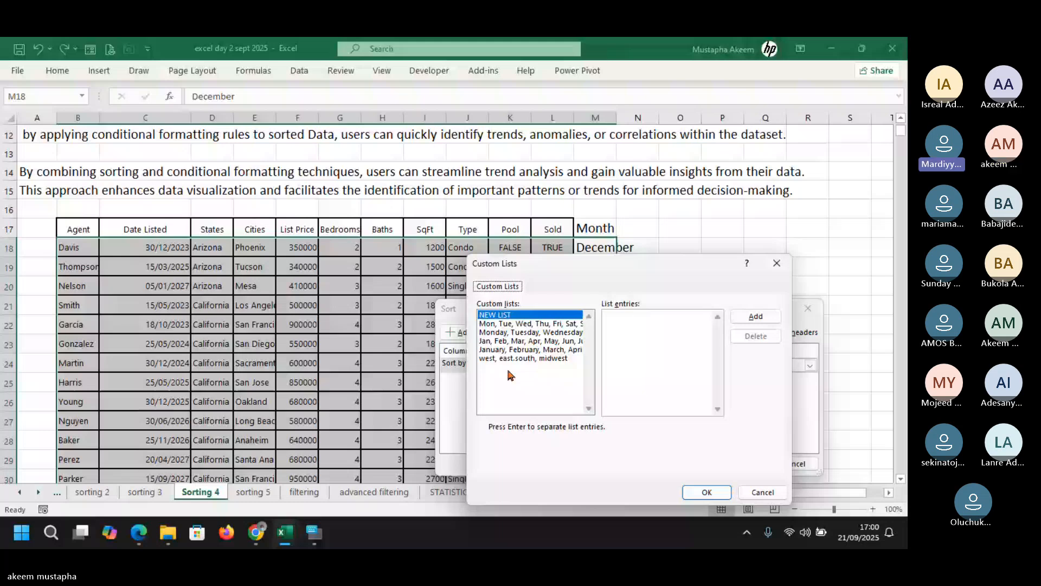
Try drafting a new custom list beginning with Jan, view the Monday, Tuesday, Wednesday list, and close the custom lists without adding anything.
{"action": "left_click", "coordinate": [641, 321]}
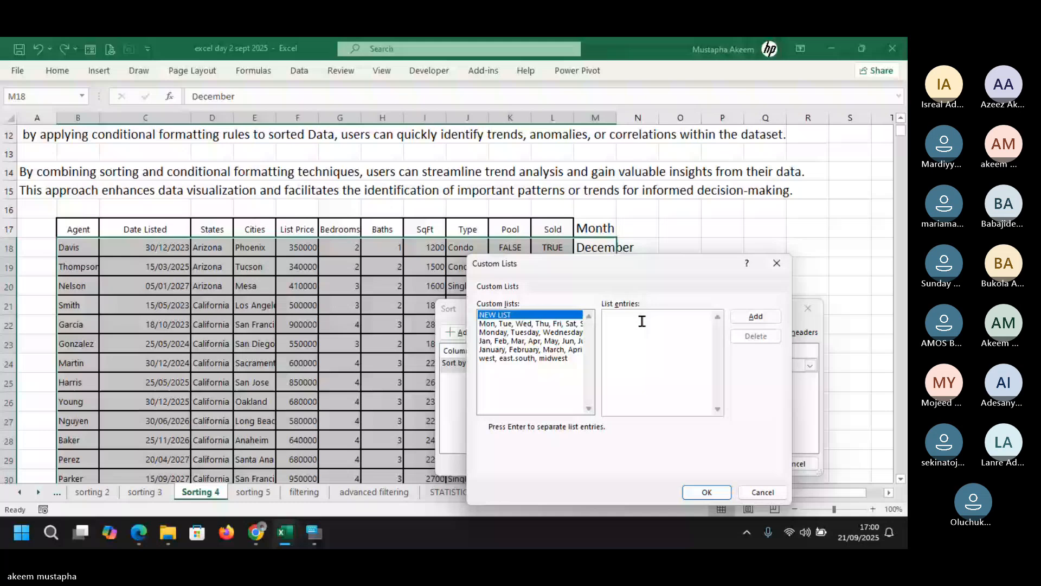
{"action": "type", "text": "Jan,"}
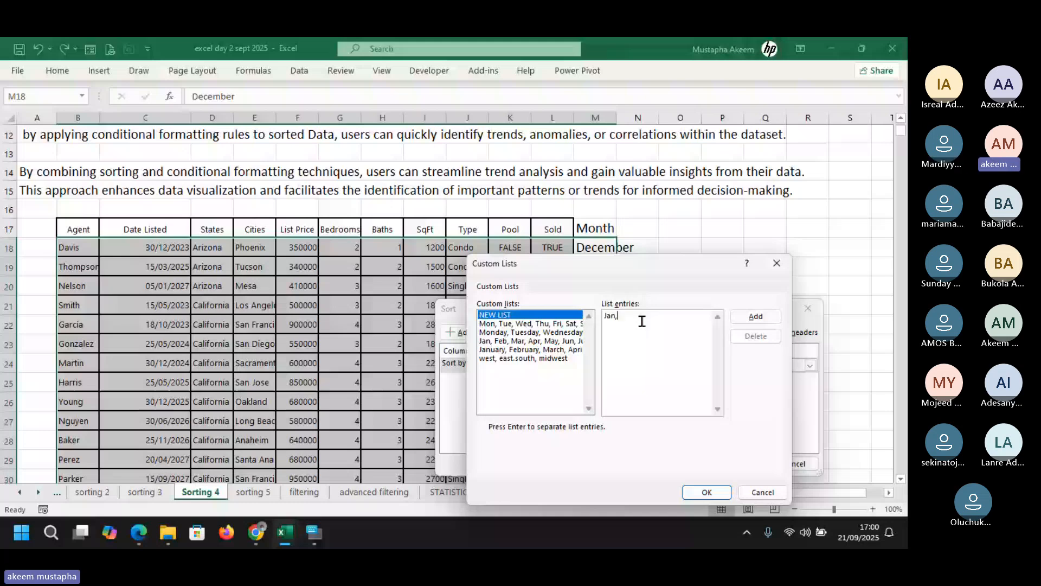
{"action": "left_click", "coordinate": [502, 312]}
{"action": "left_click", "coordinate": [509, 332]}
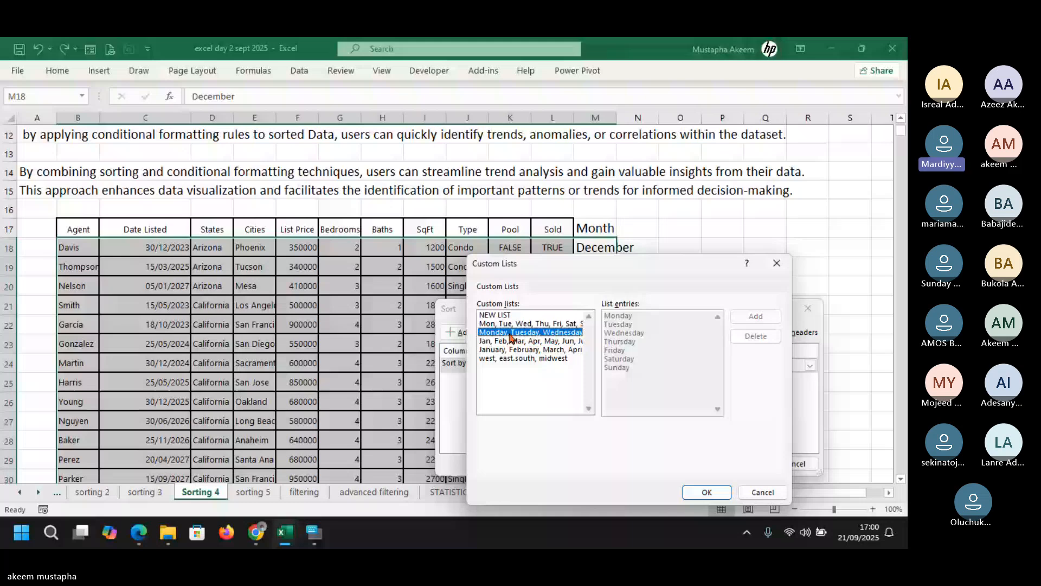
{"action": "left_click", "coordinate": [508, 314]}
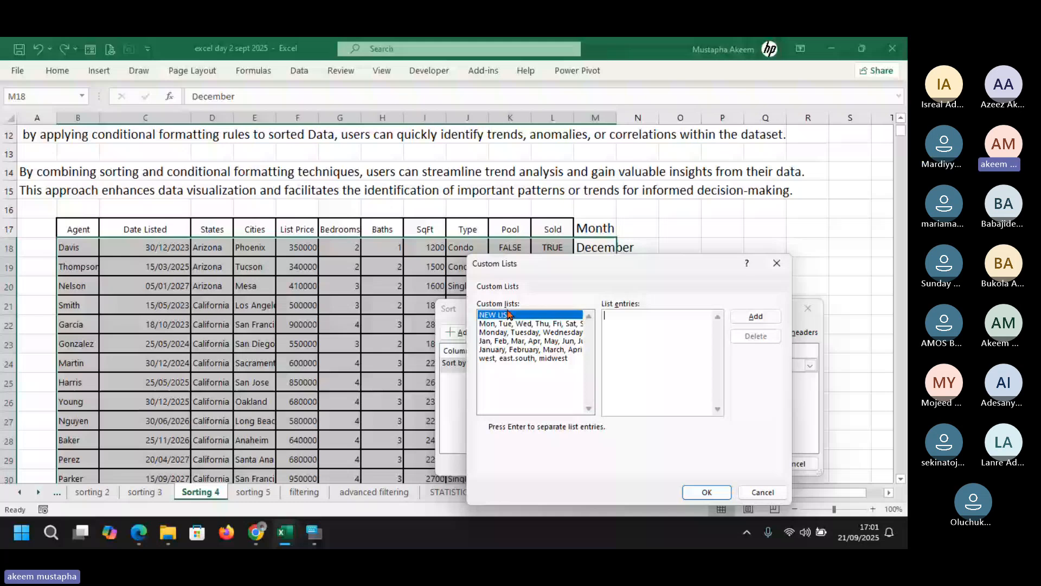
{"action": "left_click", "coordinate": [777, 264]}
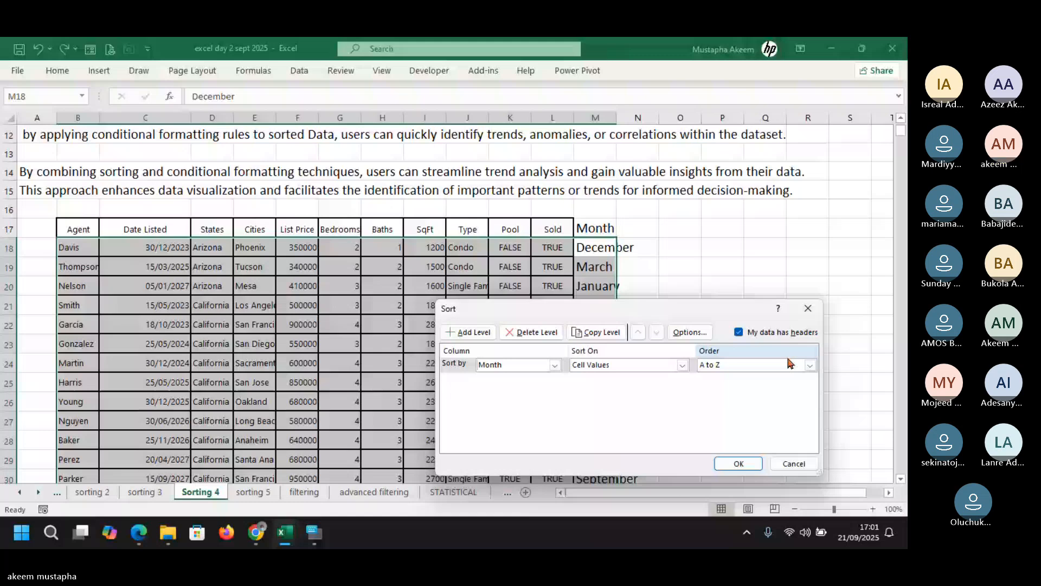
Create a custom list with the entries asdd, asdddf, ddadada, adadsssa, addsfsf and asaadd, and choose it as the Month sort order.
{"action": "left_click", "coordinate": [788, 362]}
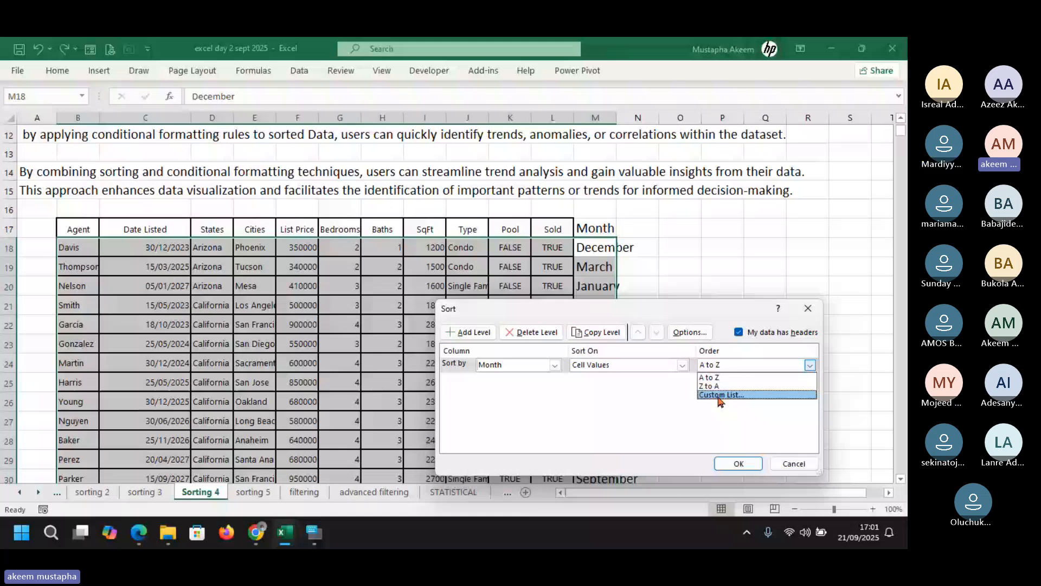
{"action": "left_click", "coordinate": [720, 395]}
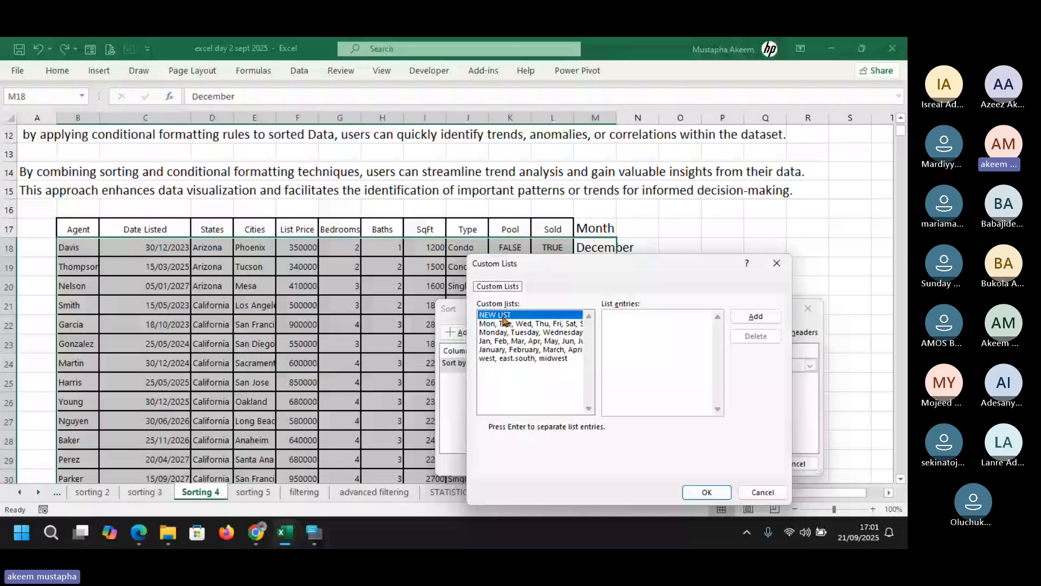
{"action": "left_click", "coordinate": [651, 326]}
{"action": "type", "text": "asdd"}
{"action": "key", "text": "Return"}
{"action": "type", "text": "asdddf"}
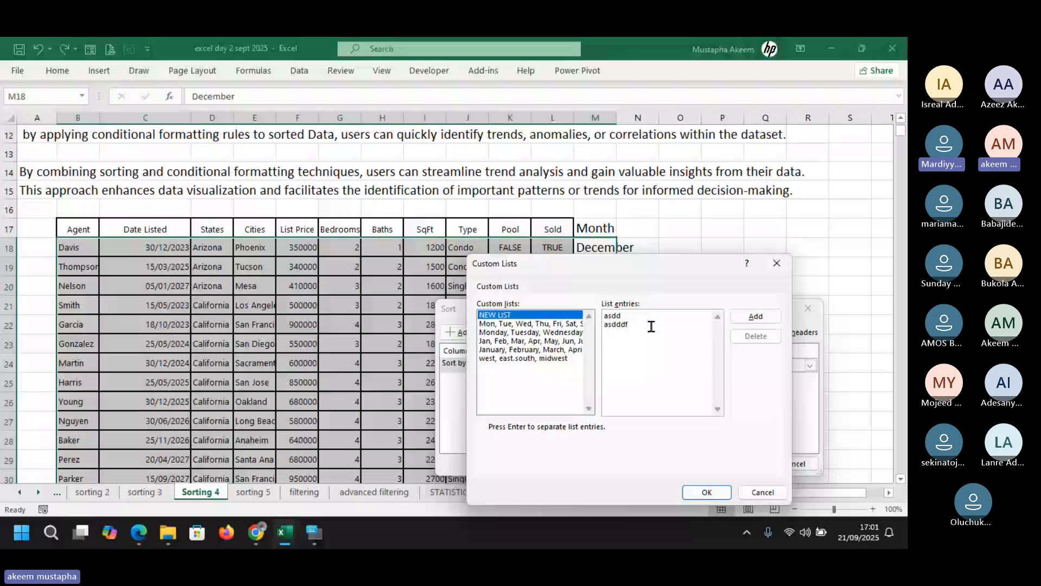
{"action": "key", "text": "Return"}
{"action": "type", "text": "ddadada"}
{"action": "key", "text": "Return"}
{"action": "type", "text": "adadssa"}
{"action": "key", "text": "Return"}
{"action": "type", "text": "addsfsf"}
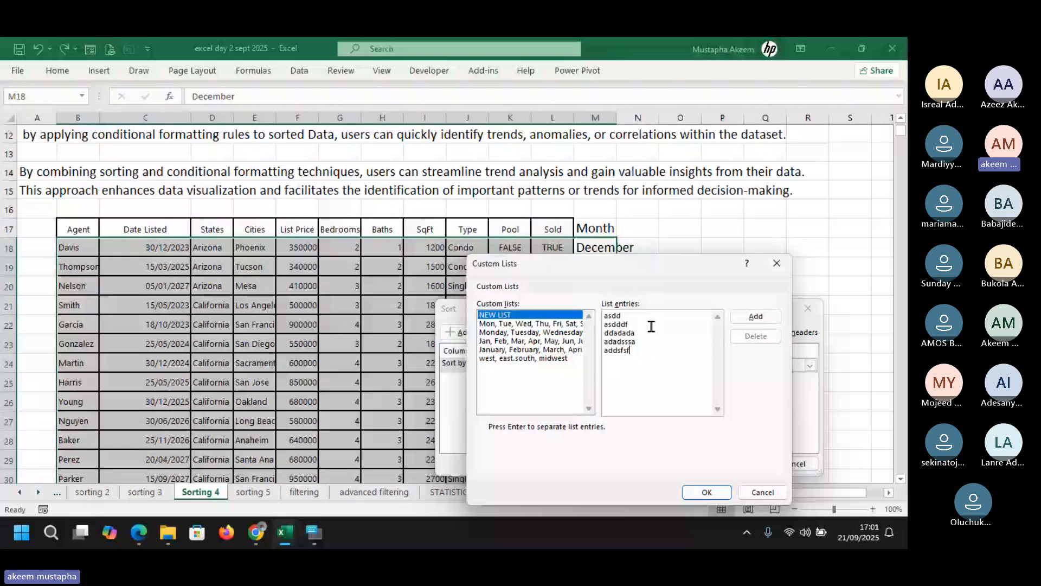
{"action": "key", "text": "Return"}
{"action": "type", "text": "asaadd"}
{"action": "left_click", "coordinate": [755, 316]}
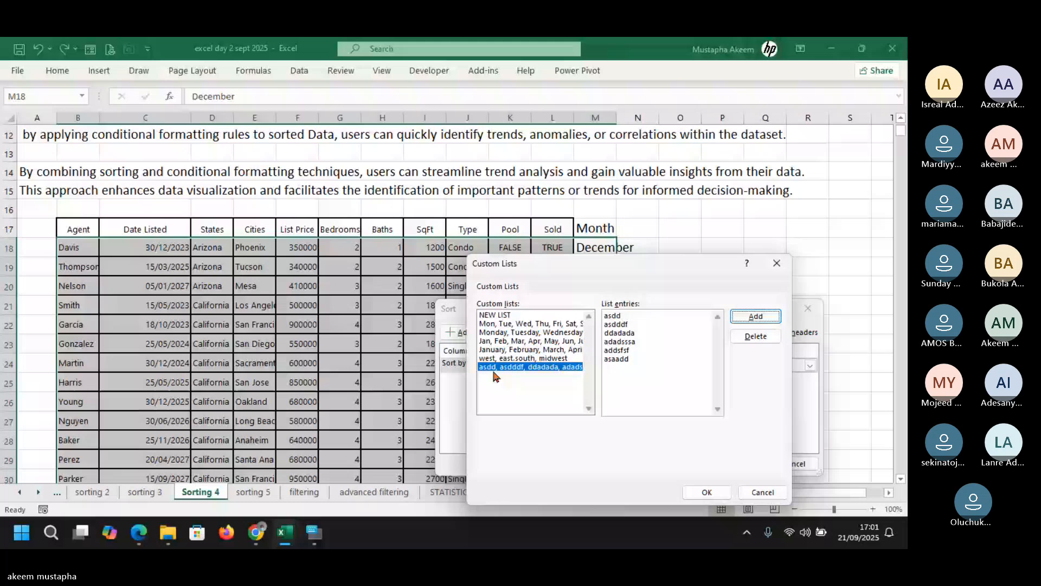
{"action": "left_click", "coordinate": [706, 492]}
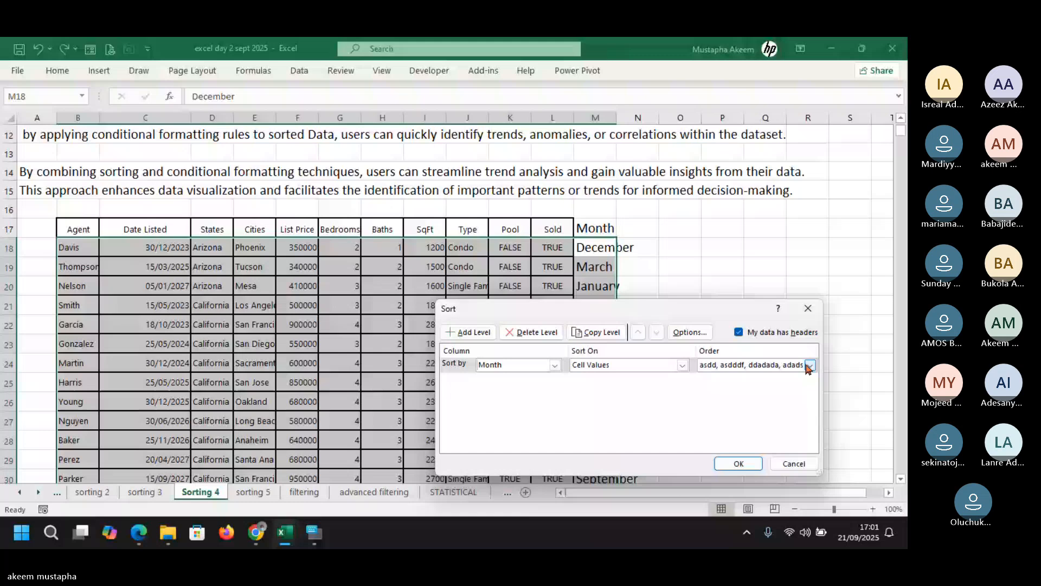
Permanently delete the custom list starting with asdd, asdddf, ddadada, and cancel the sort.
{"action": "left_click", "coordinate": [810, 366]}
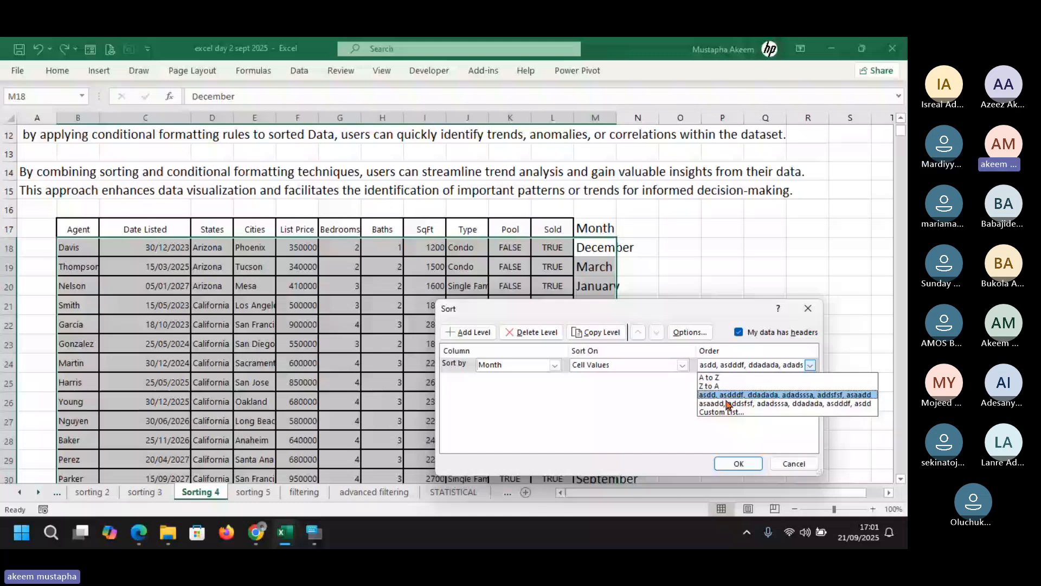
{"action": "left_click", "coordinate": [722, 412]}
{"action": "left_click", "coordinate": [530, 367]}
{"action": "left_click", "coordinate": [755, 336]}
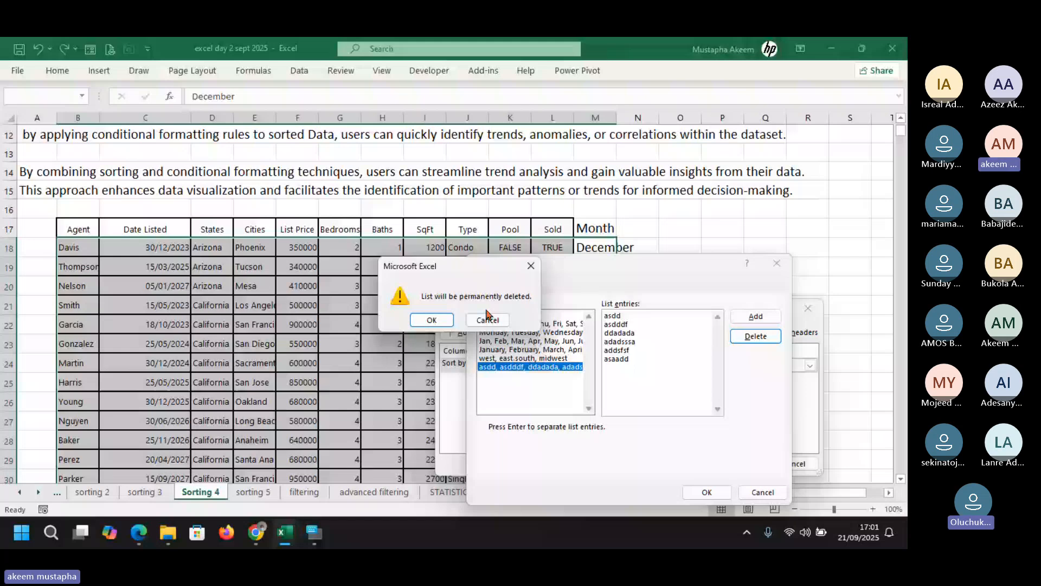
{"action": "left_click", "coordinate": [432, 320]}
{"action": "left_click", "coordinate": [762, 493]}
{"action": "left_click", "coordinate": [783, 461]}
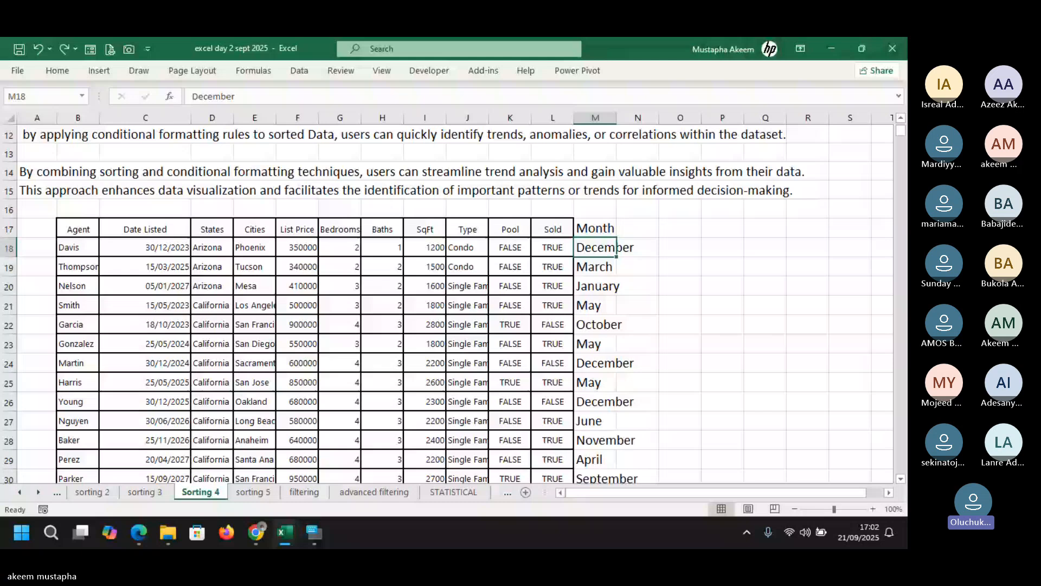
Switch to Chrome.
{"action": "key", "text": "alt+Tab"}
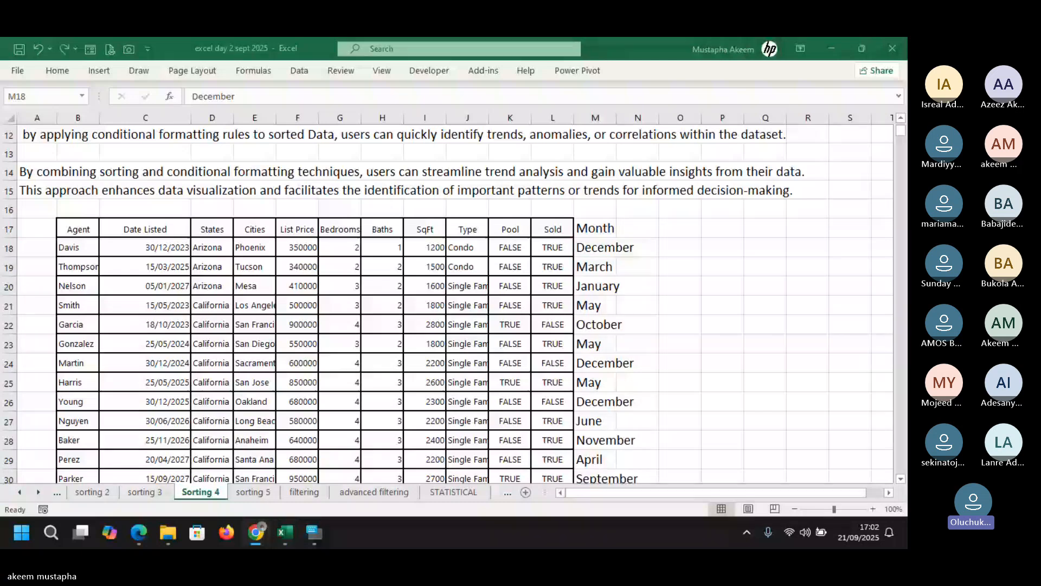